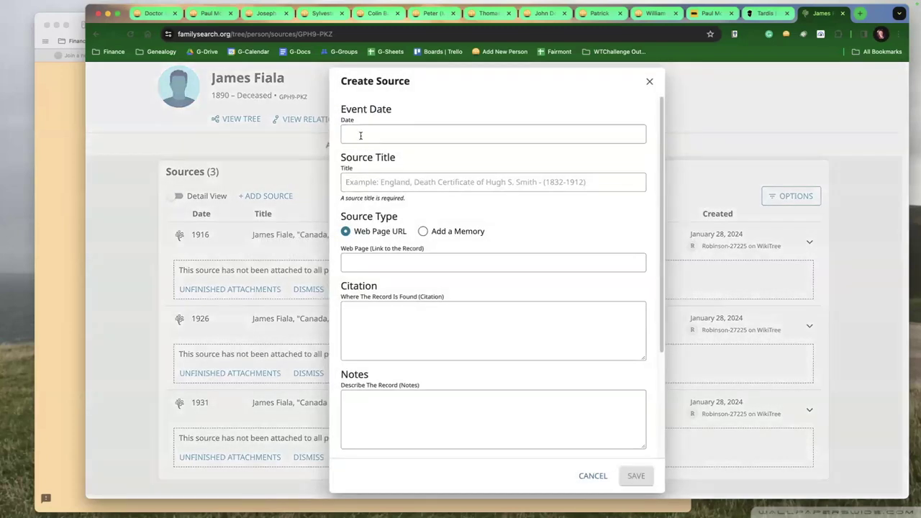
- Close the Create Source form without saving and return to the family tree
left_click(649, 81)
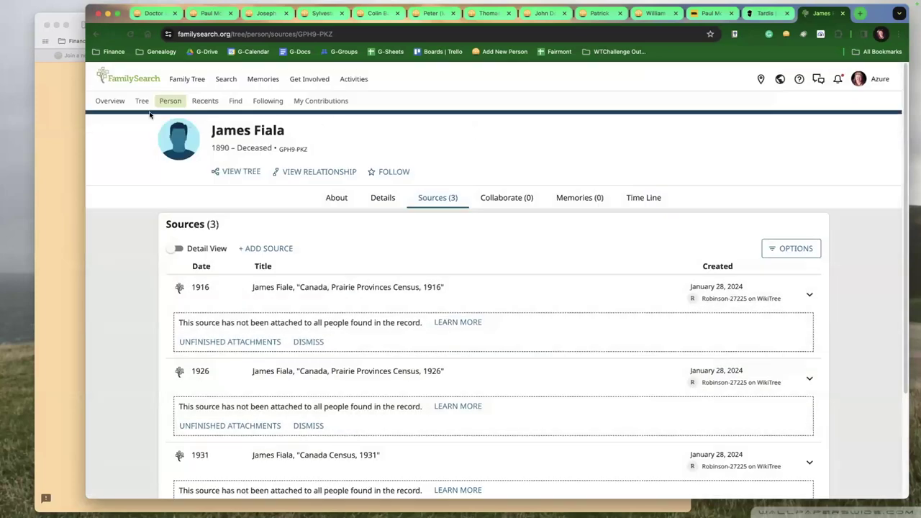
left_click(146, 105)
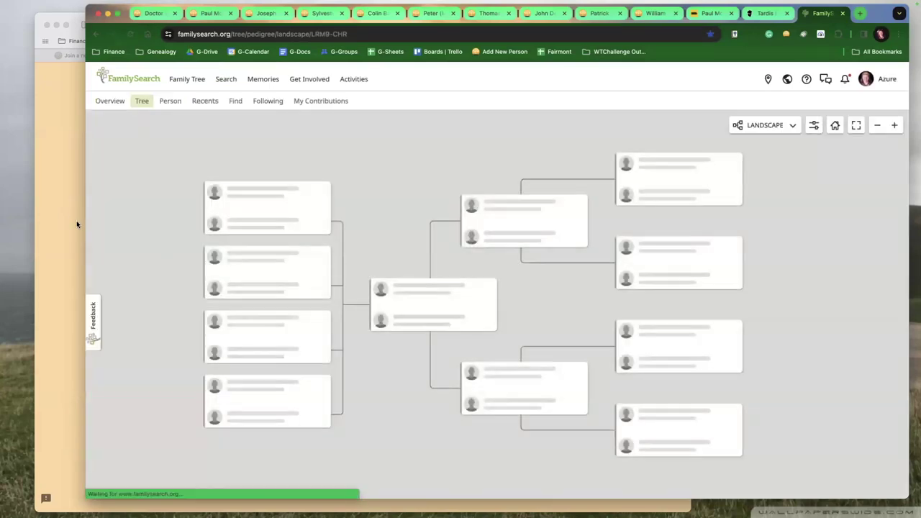
- Switch to Safari's Link Builders Challenge G2G post and open the WikiTree Nav Home Page in a separate tab
left_click(76, 221)
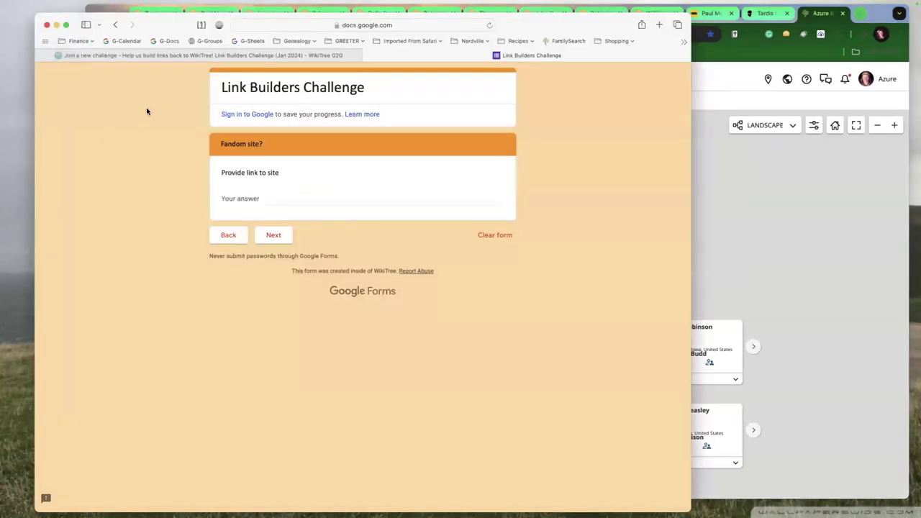
left_click(185, 58)
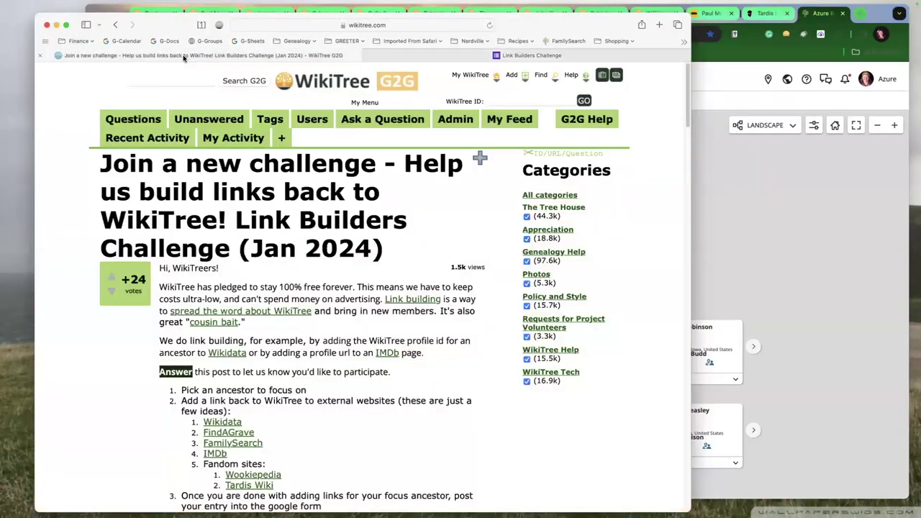
mouse_move(469, 76)
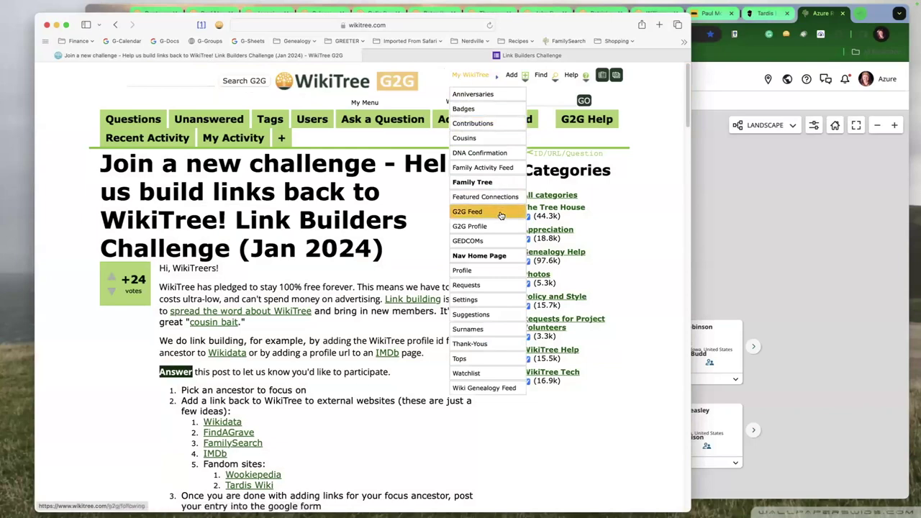
scroll(490, 257, "down", 5)
left_click(486, 250, "super")
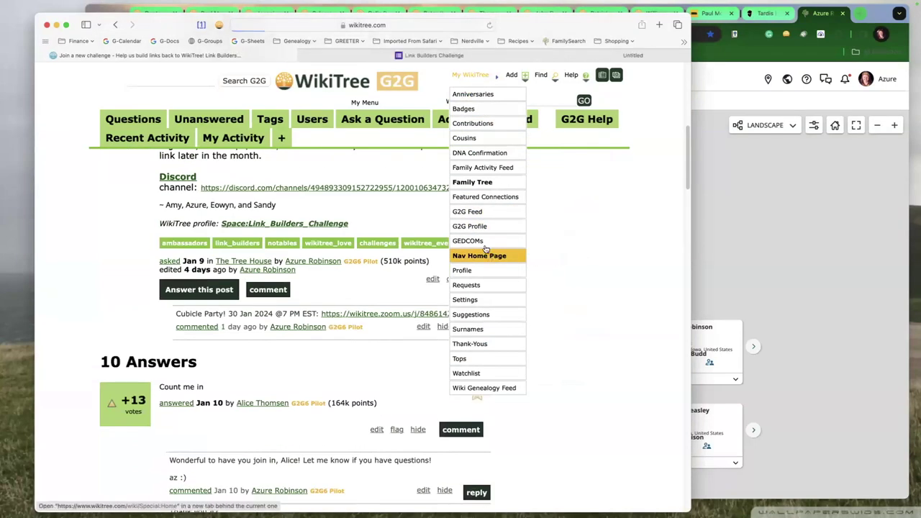
left_click(508, 55)
left_click(204, 54)
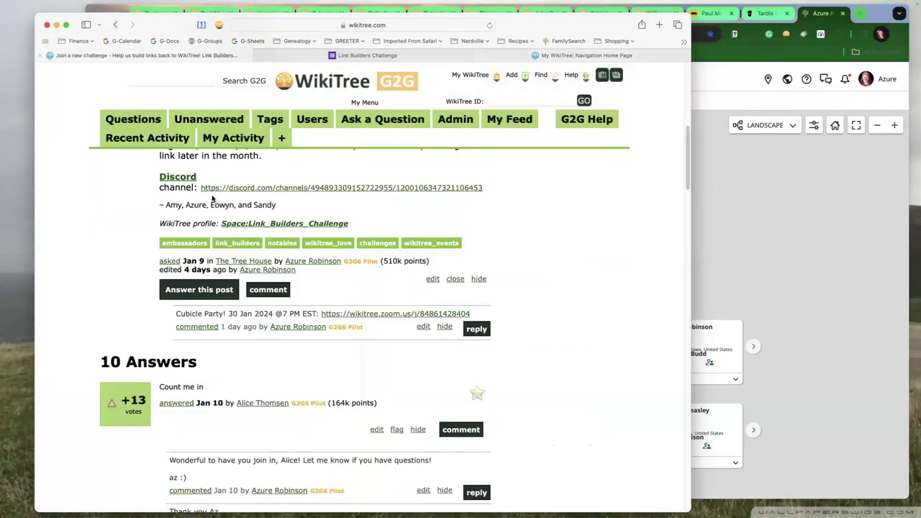
- Open the Space:Link_Builders_Challenge profile from the post in a new tab and view its participation instructions
left_click(318, 220, "super")
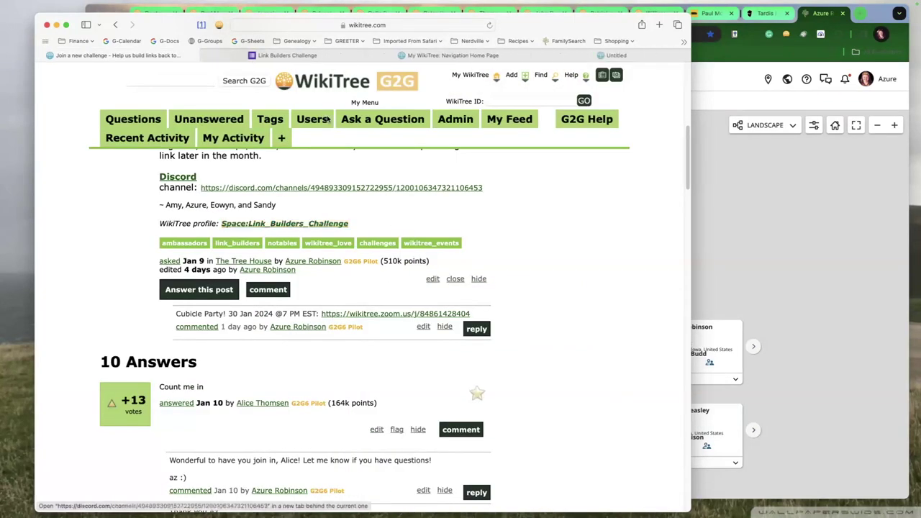
left_click(572, 55)
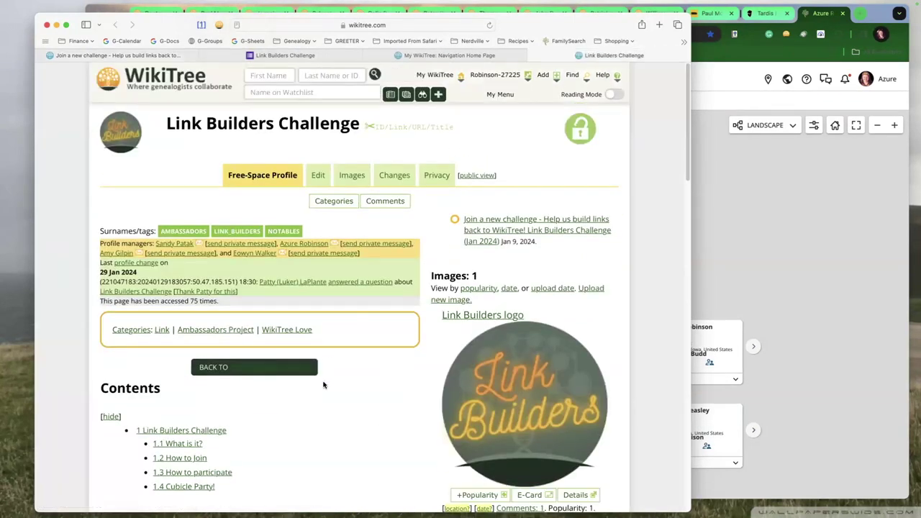
scroll(322, 391, "down", 3)
scroll(321, 391, "down", 5)
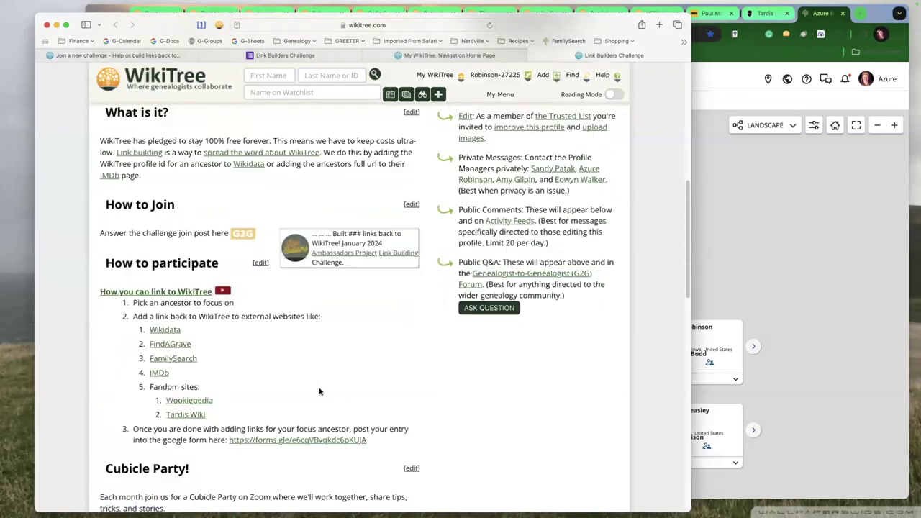
left_click(174, 357)
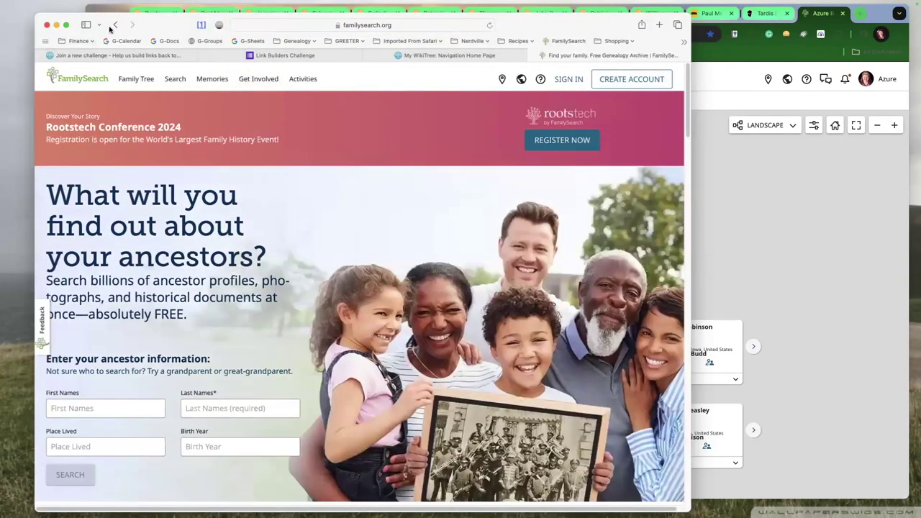
left_click(114, 25)
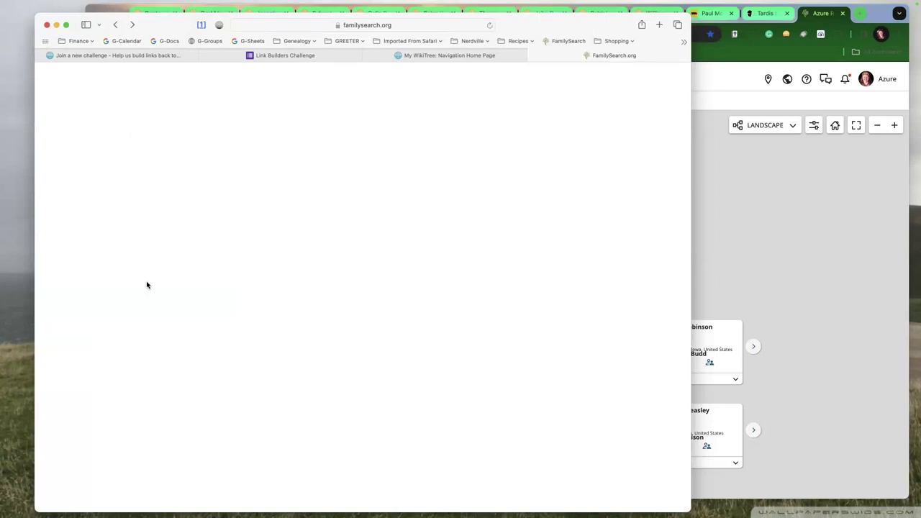
left_click(119, 25)
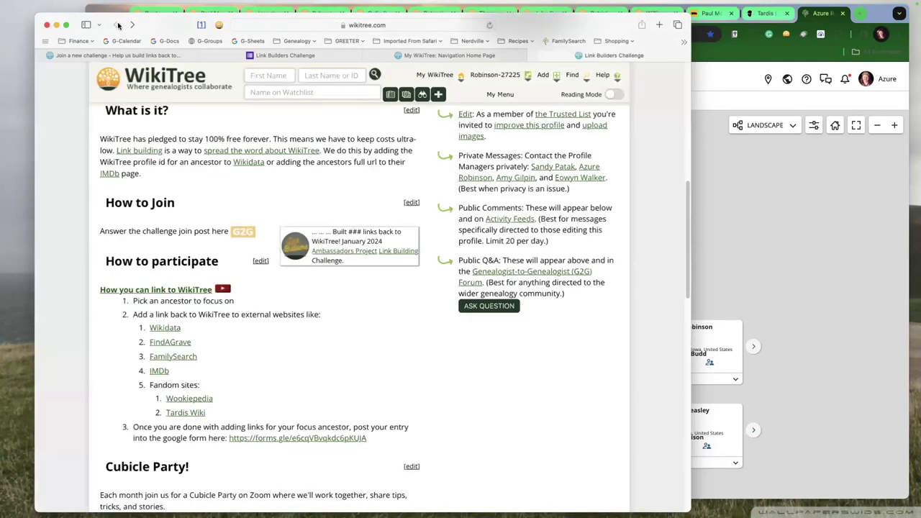
- Open the Link Builders Team page through the Link building link and find its FamilySearch section
scroll(124, 284, "down", 4)
scroll(327, 313, "up", 5)
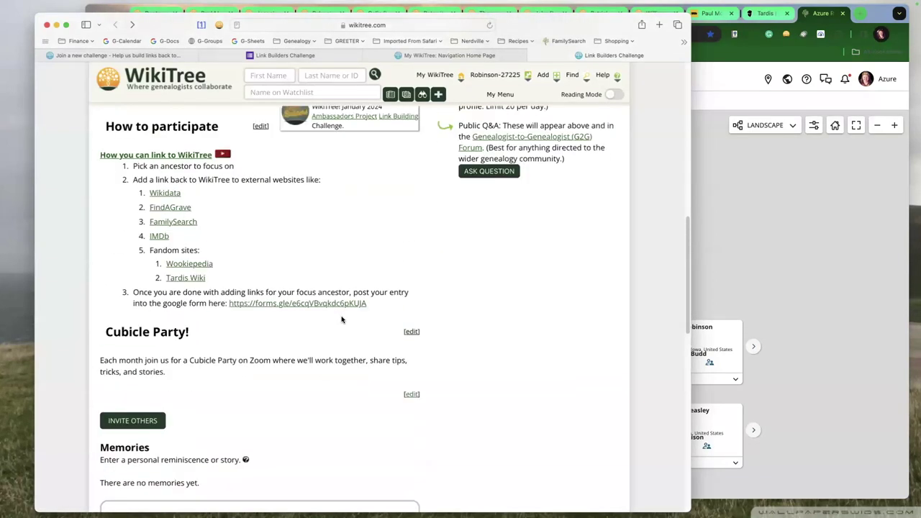
scroll(213, 320, "up", 3)
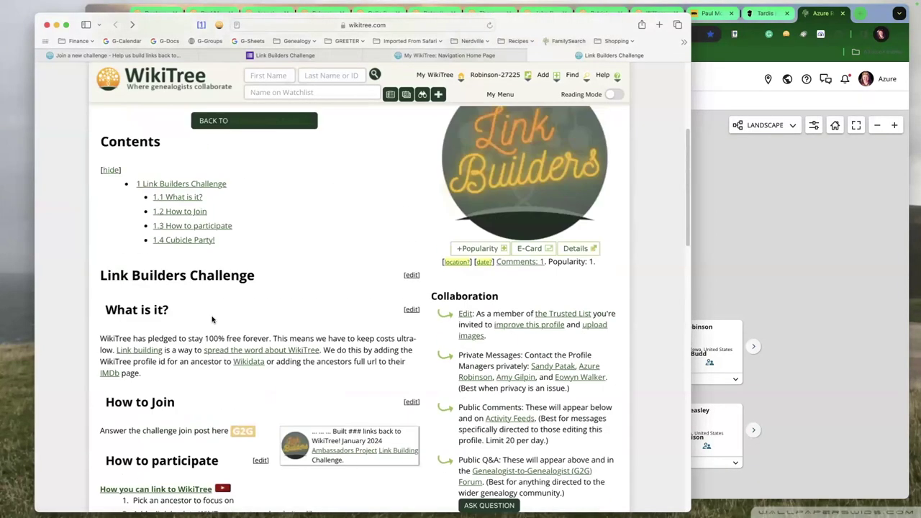
left_click(137, 351)
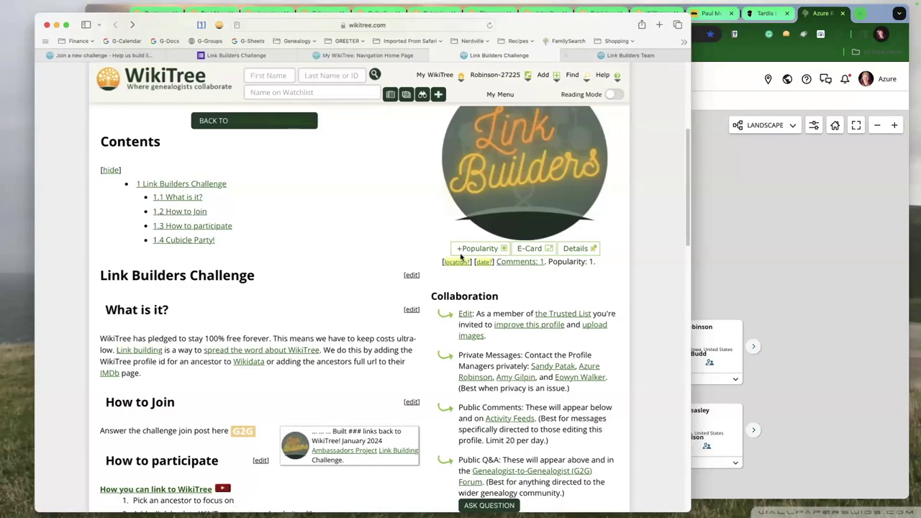
scroll(414, 281, "down", 5)
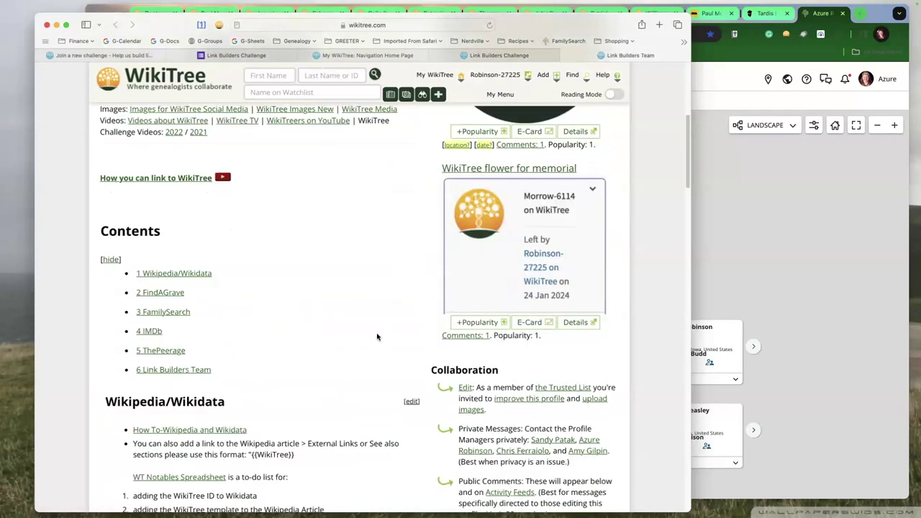
scroll(369, 339, "down", 15)
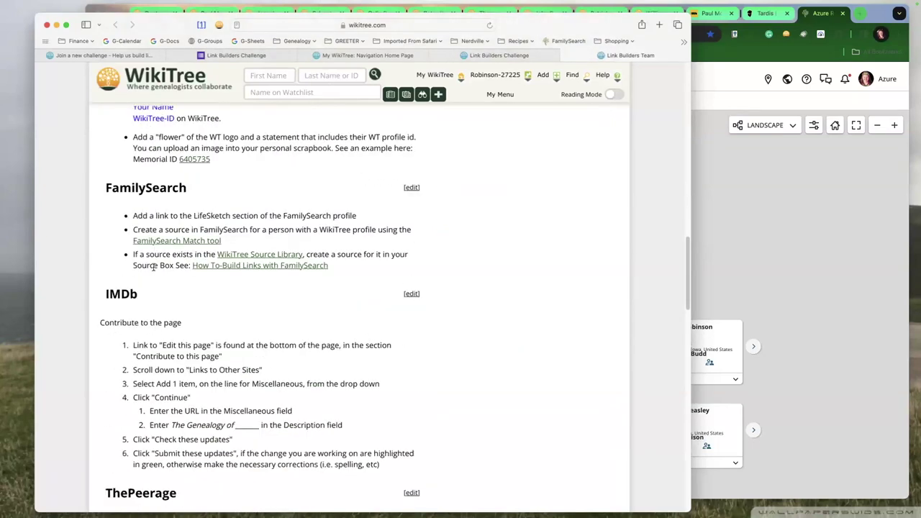
- Open How To-Build Links with FamilySearch in a new tab and read the steps for adding a WikiTree source
mouse_move(230, 271)
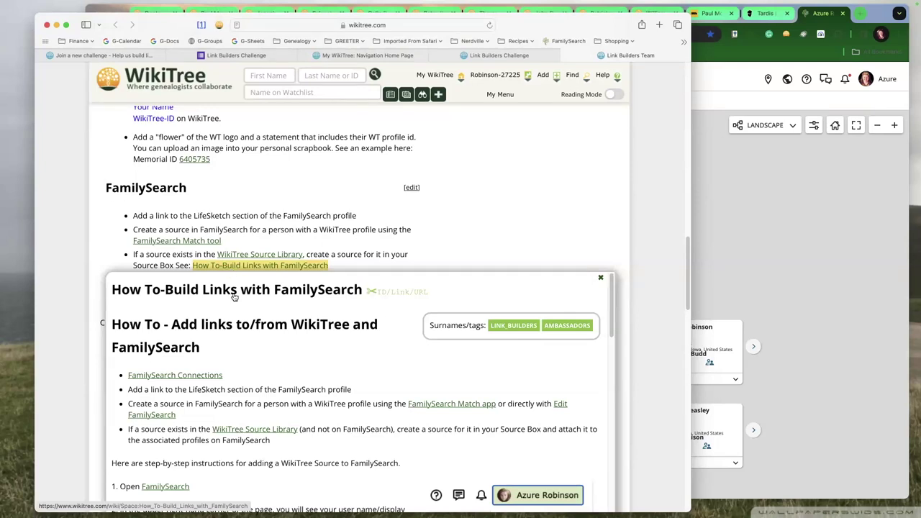
scroll(242, 367, "down", 2)
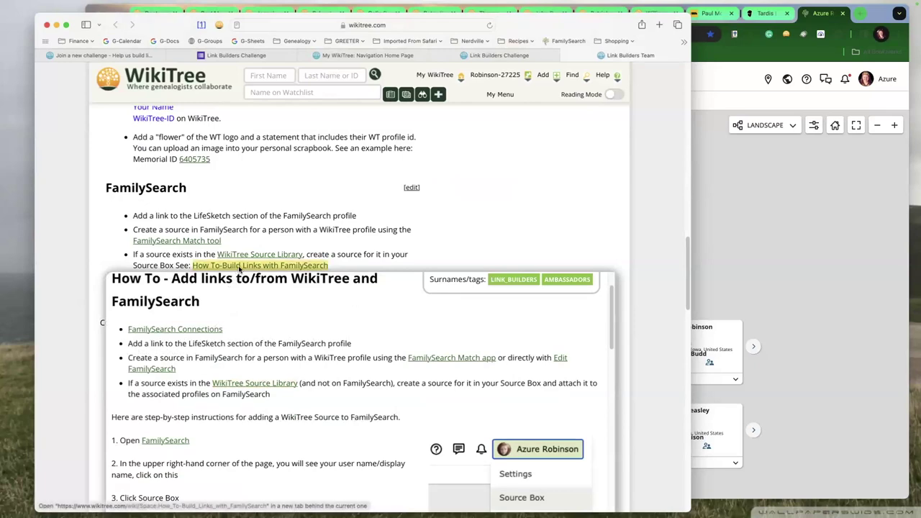
left_click(260, 265, "super")
left_click(633, 55)
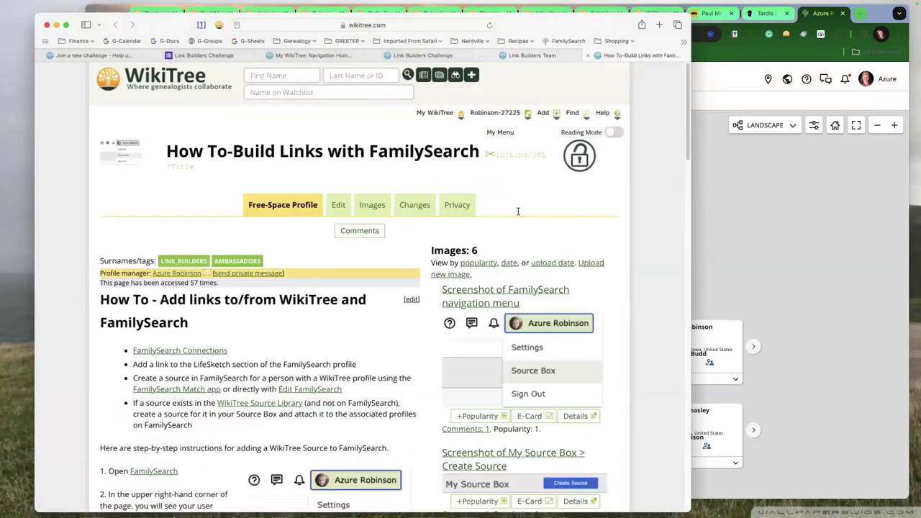
scroll(191, 331, "down", 8)
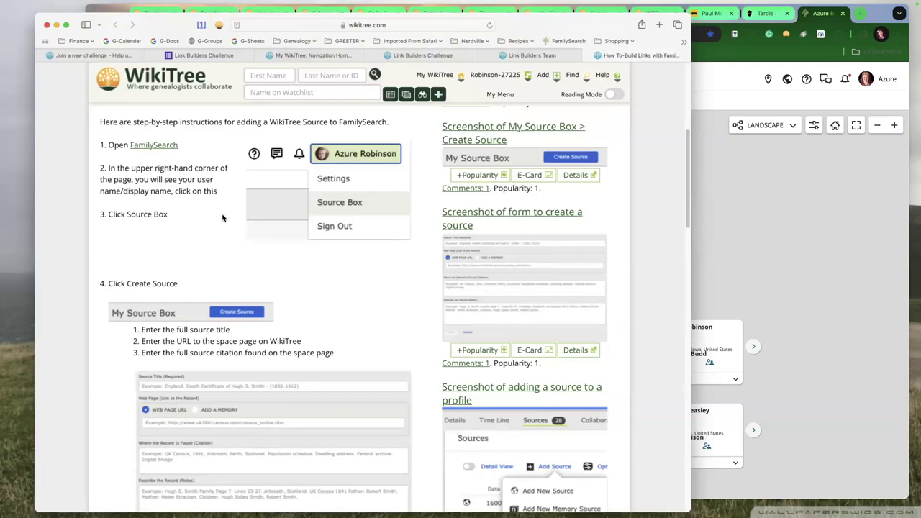
scroll(295, 283, "down", 2)
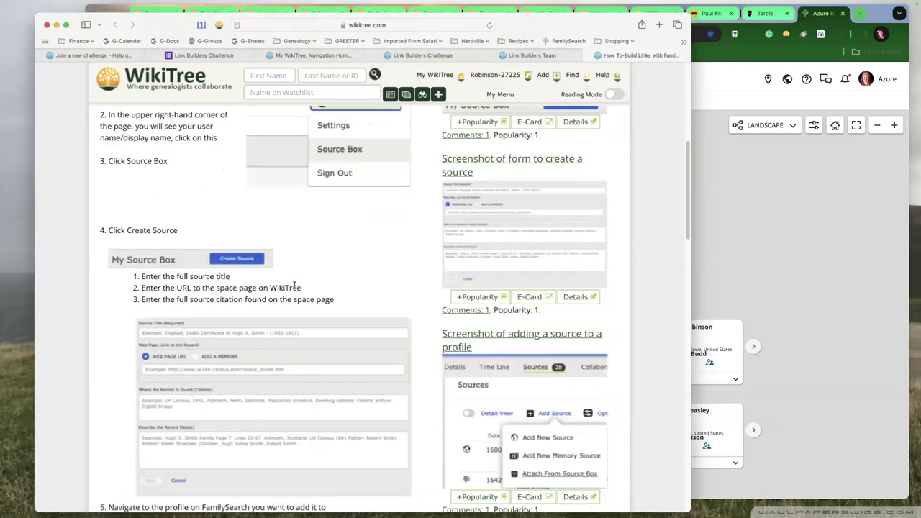
scroll(295, 285, "down", 2)
scroll(299, 292, "down", 4)
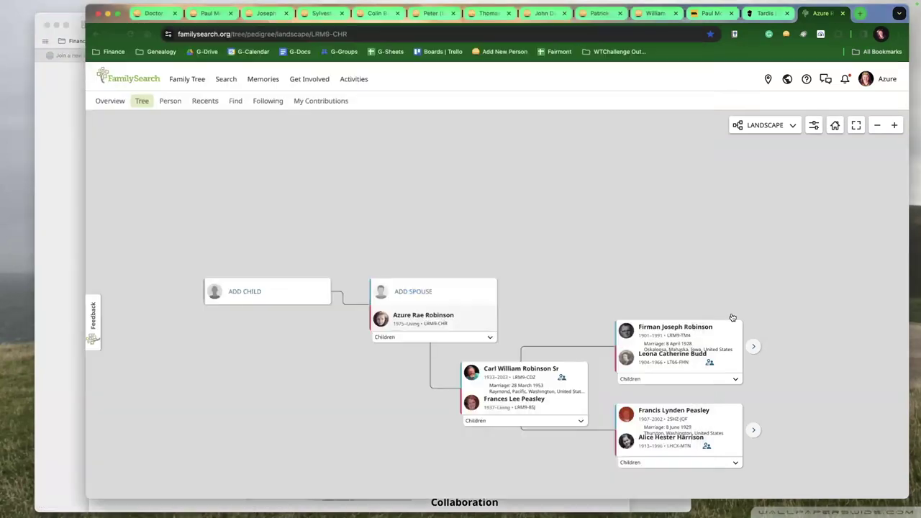
- Switch to the FamilySearch tree in Chrome, expand the maternal grandparents' ancestors and open the person page of the maternal grandmother's father
left_click(834, 284)
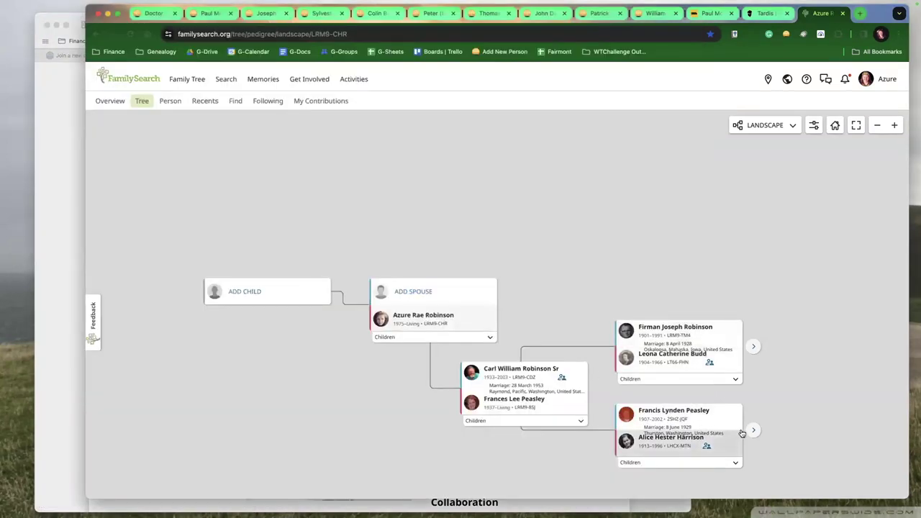
left_click(754, 430)
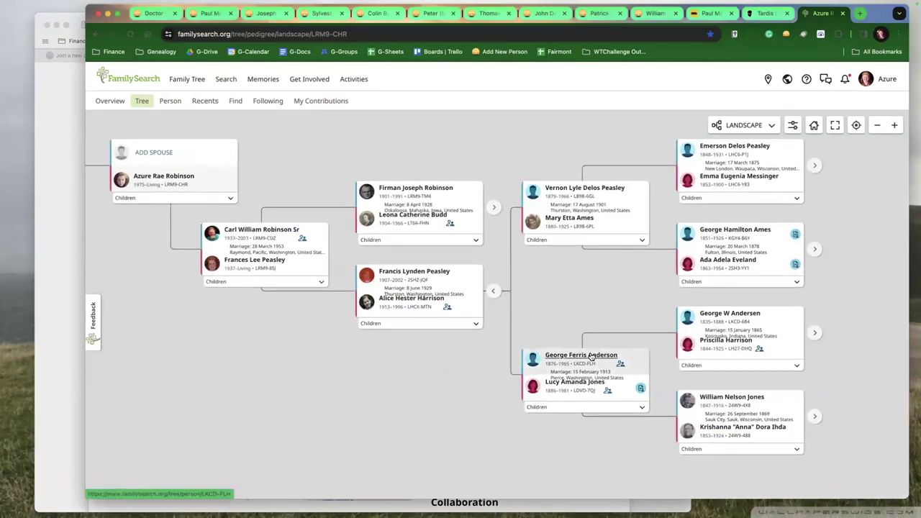
left_click(593, 353)
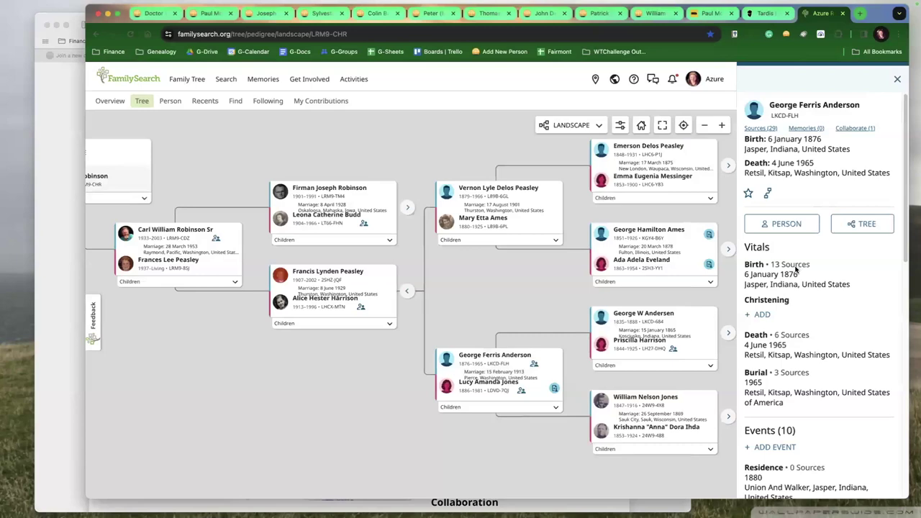
left_click(784, 228)
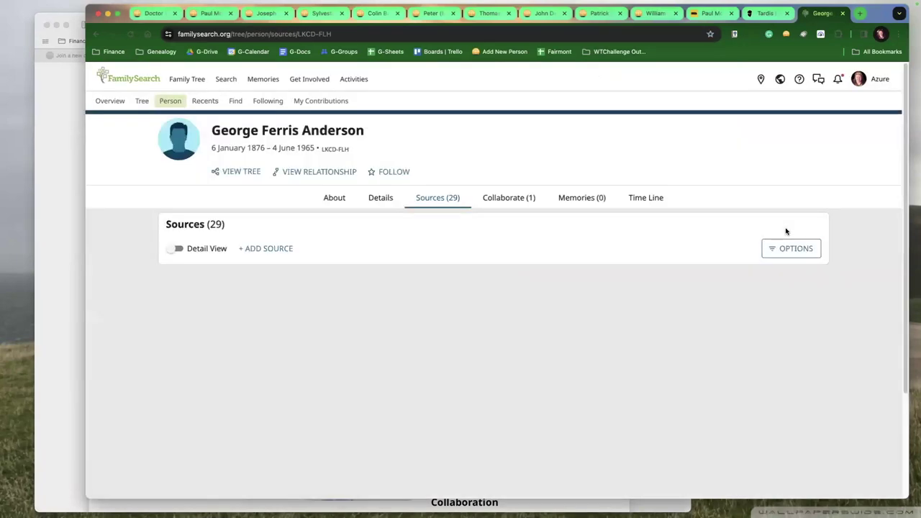
- Review the ancestor's full list of attached sources and open his About page
scroll(352, 334, "down", 8)
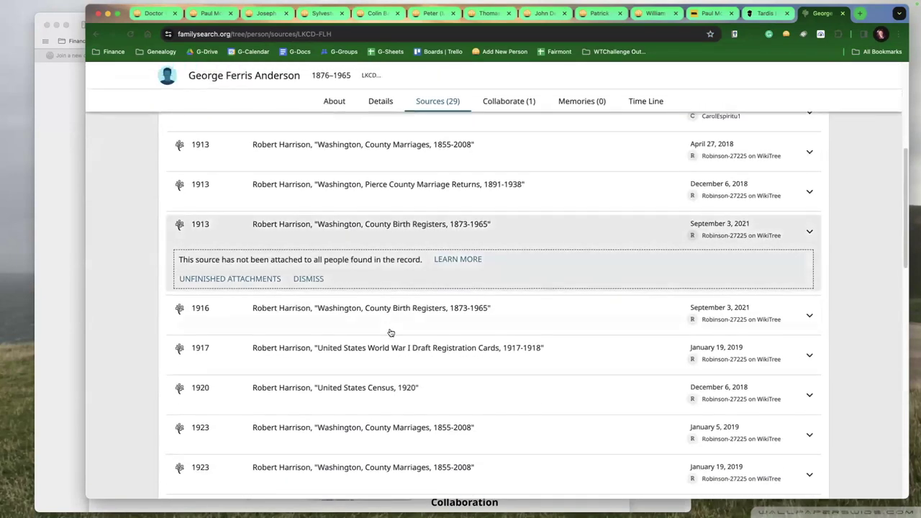
scroll(391, 333, "down", 15)
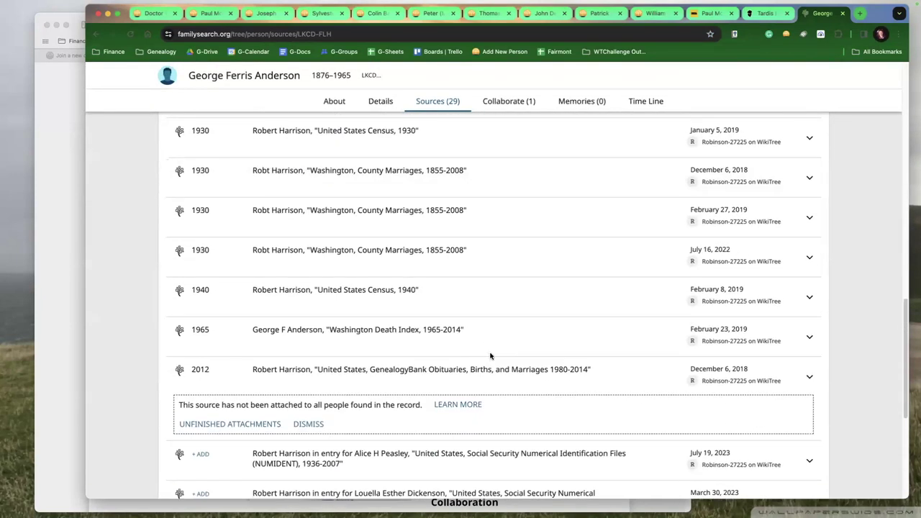
scroll(547, 379, "down", 7)
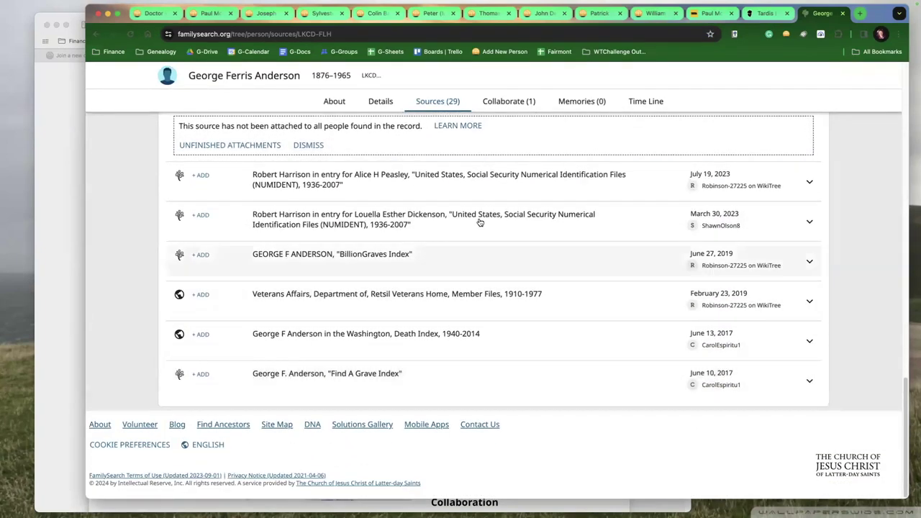
left_click(353, 105)
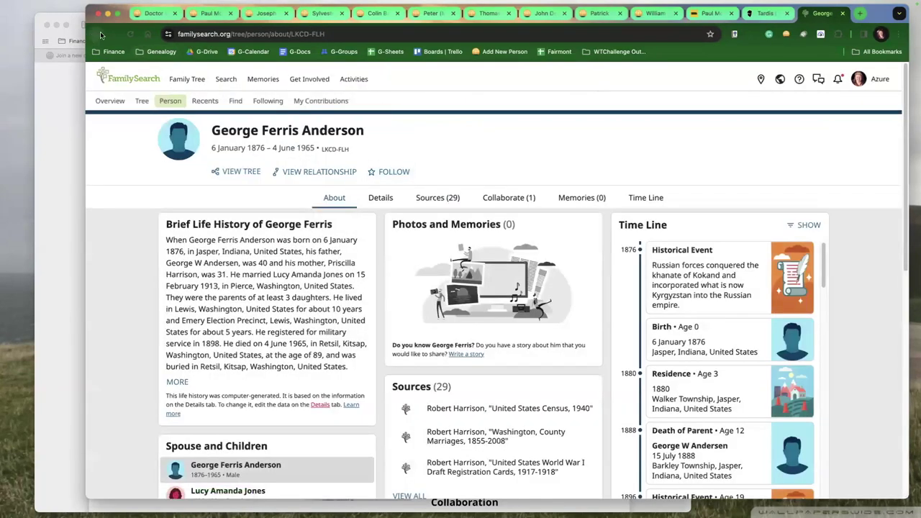
- Return to the family tree and open the person page of the maternal grandfather's maternal grandfather
left_click(101, 35)
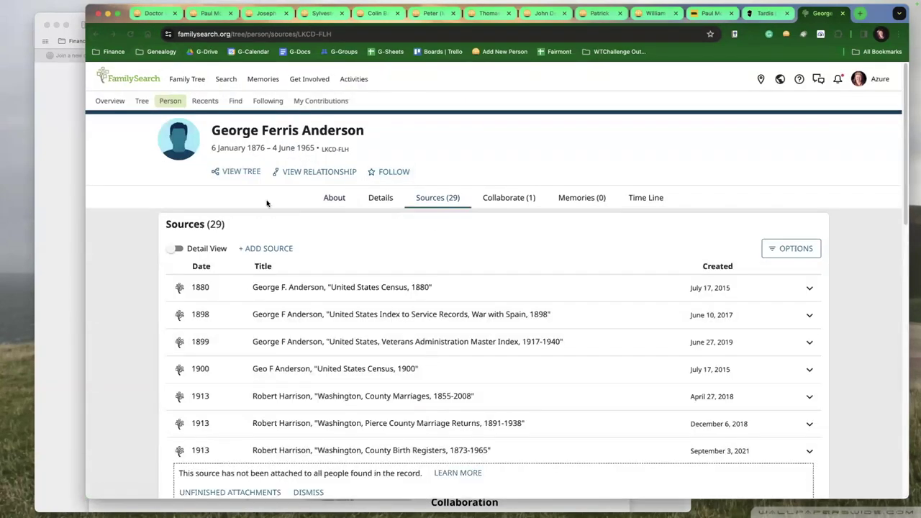
left_click(96, 34)
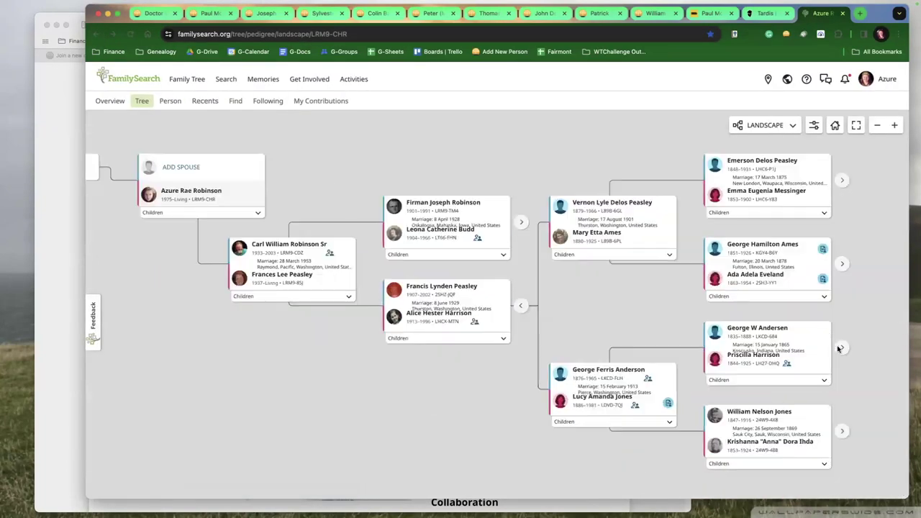
left_click(741, 236)
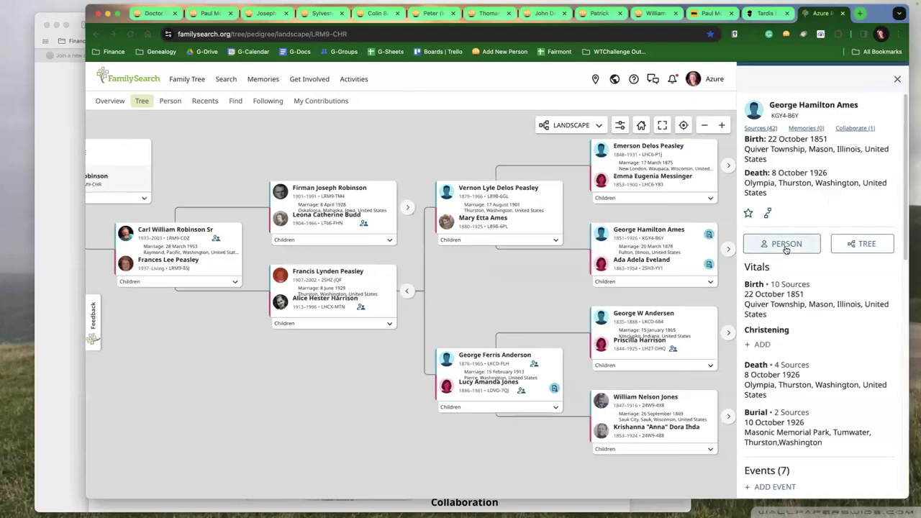
left_click(786, 245)
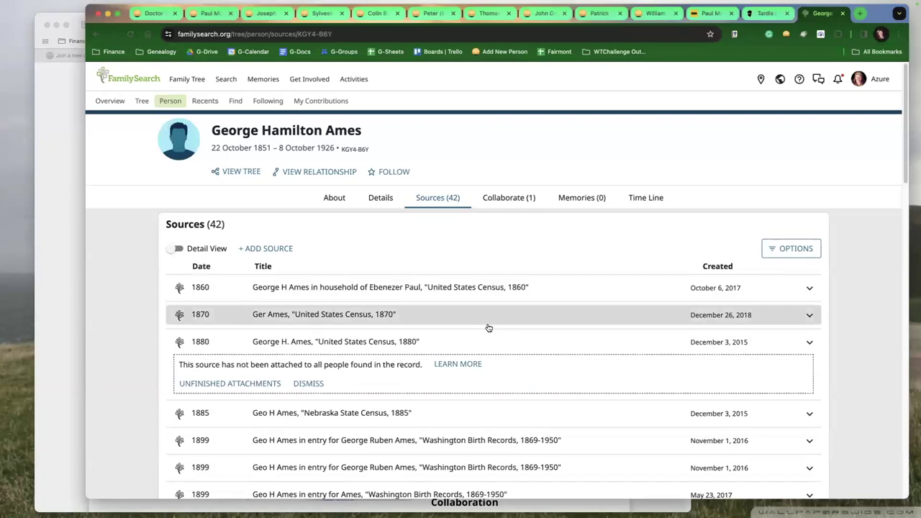
- Look through the ancestor's full source list for any existing link to a WikiTree profile
scroll(488, 327, "down", 10)
scroll(491, 338, "down", 10)
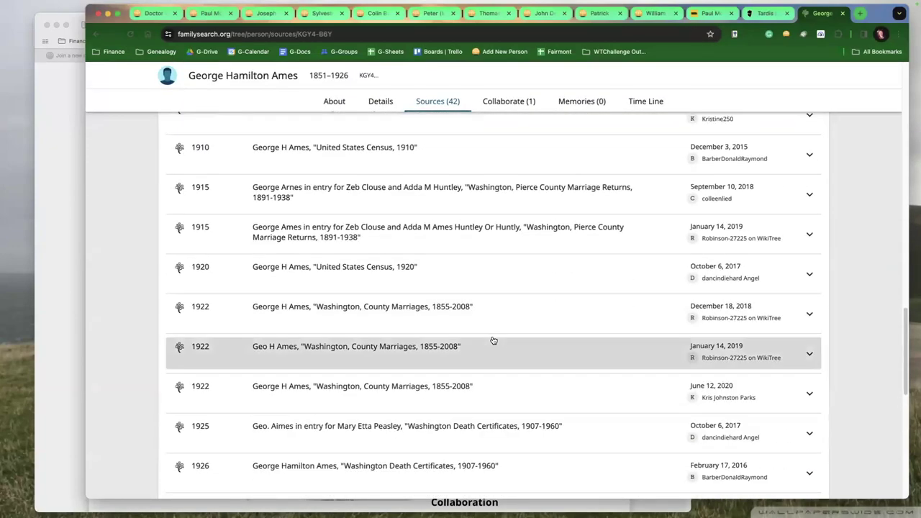
scroll(493, 340, "down", 10)
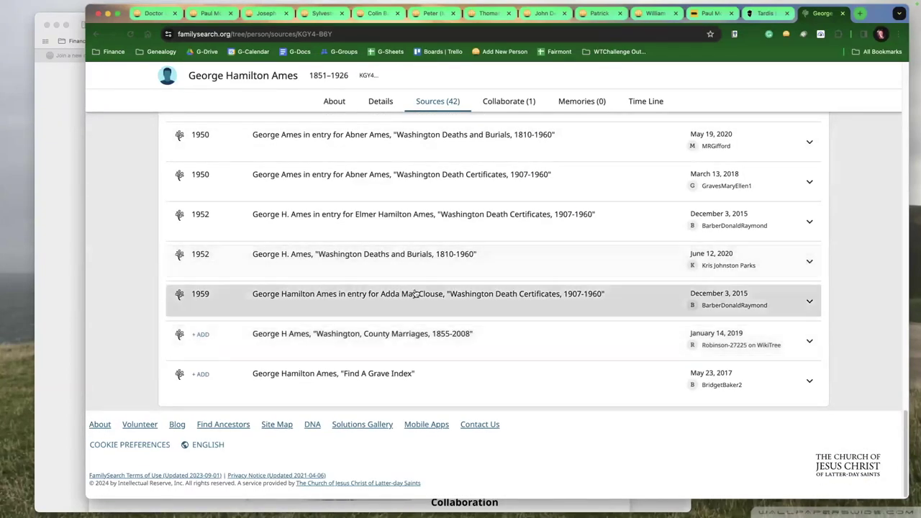
scroll(489, 275, "up", 1)
scroll(488, 276, "up", 2)
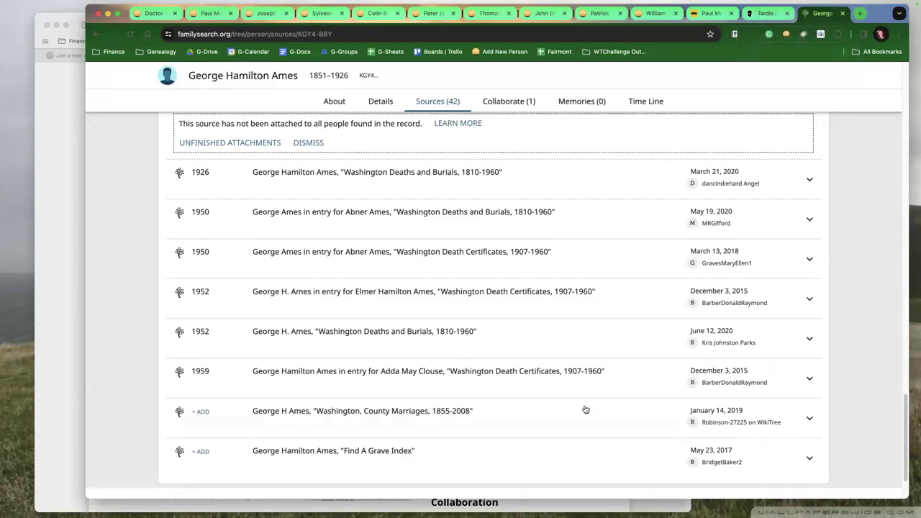
scroll(278, 230, "down", 5)
scroll(278, 230, "up", 10)
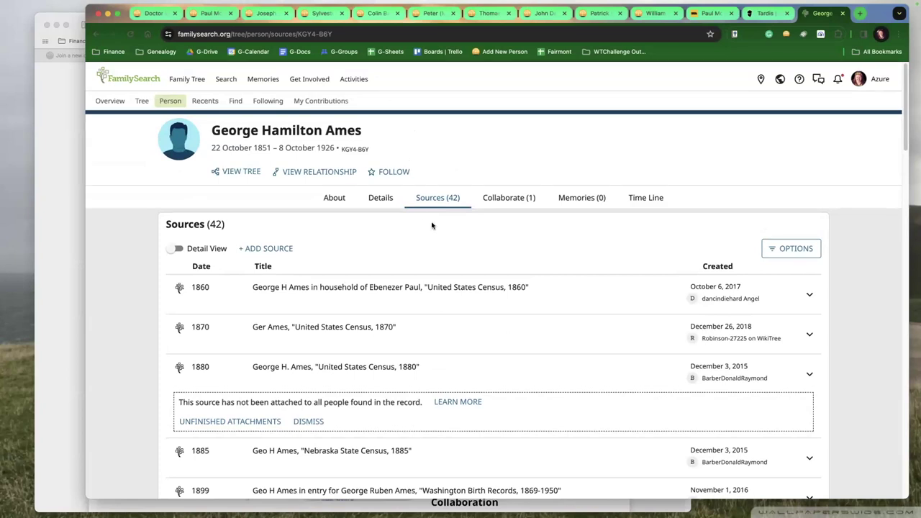
- Choose to attach a source to the ancestor from the Source Box and browse the saved sources
left_click(273, 249)
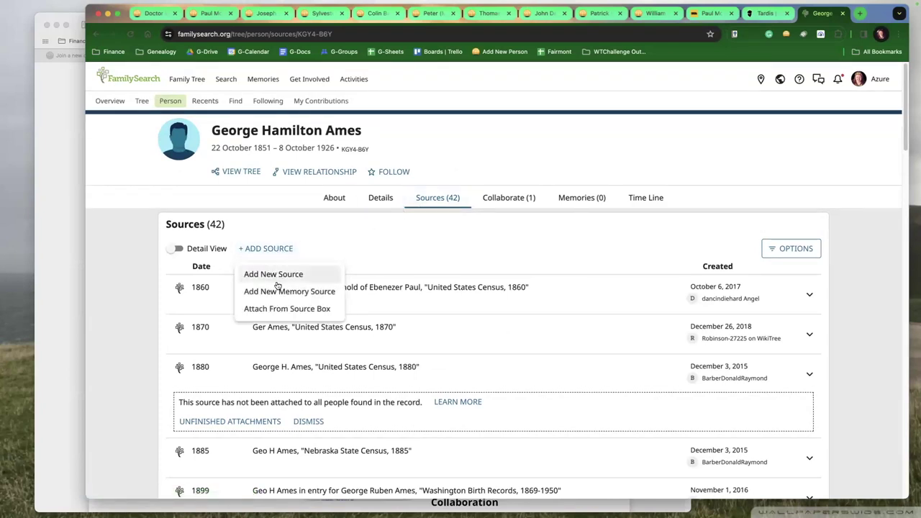
left_click(281, 308)
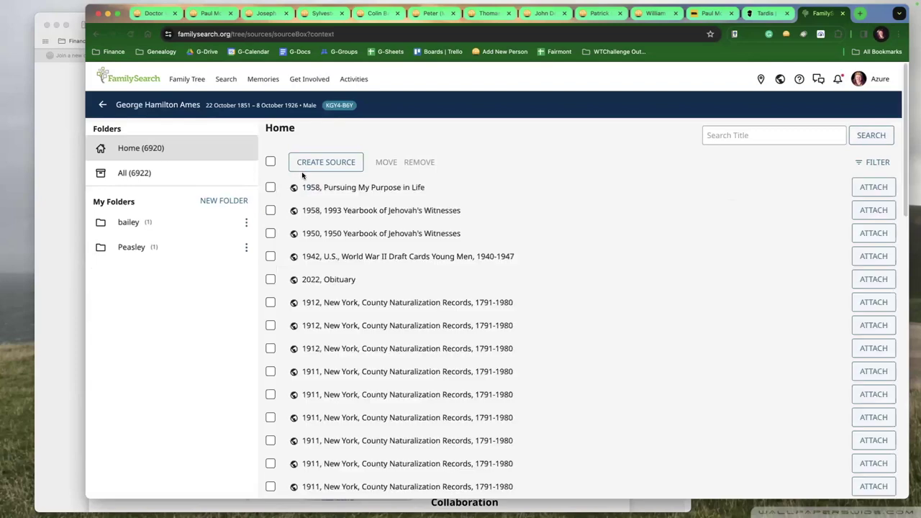
scroll(280, 231, "down", 5)
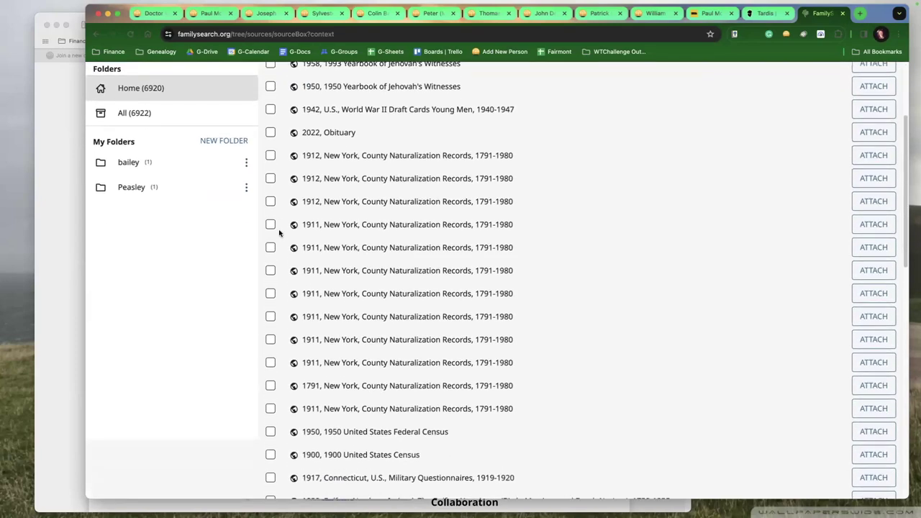
scroll(278, 234, "down", 15)
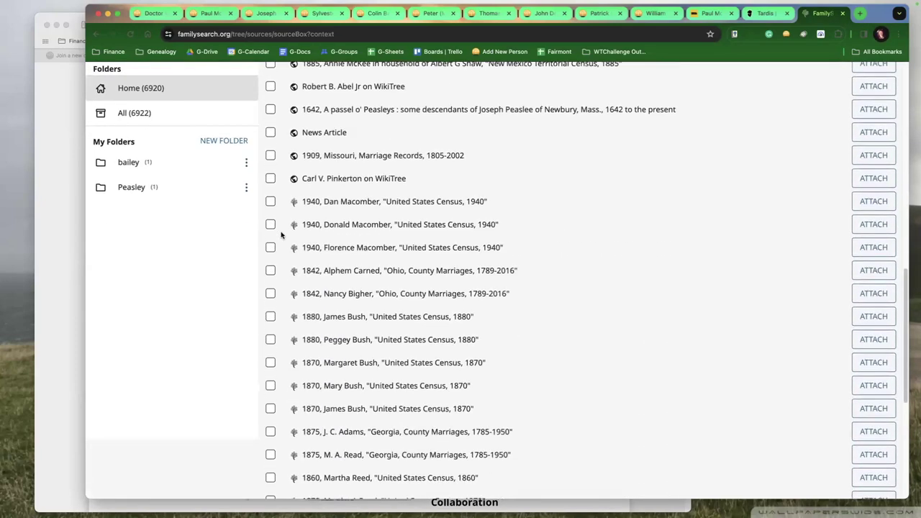
scroll(281, 236, "up", 20)
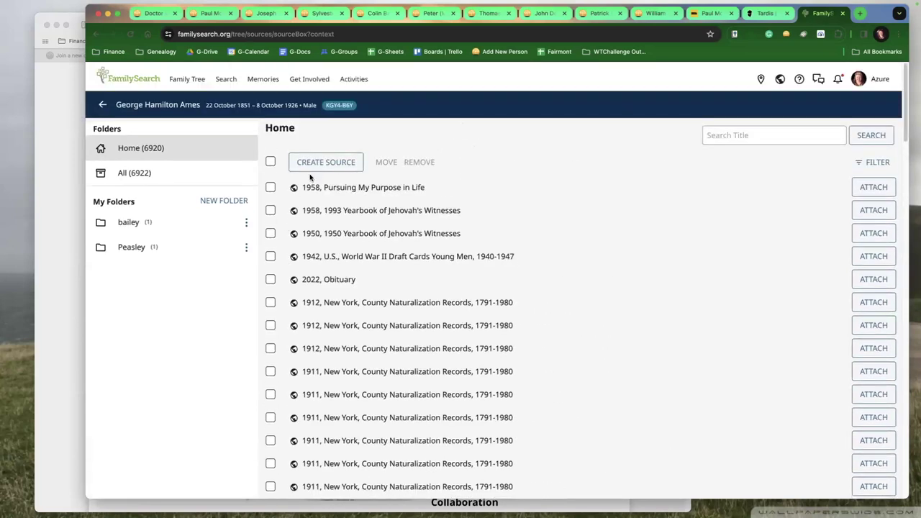
- Start creating a new web page source in the Source Box's Home folder
left_click(315, 162)
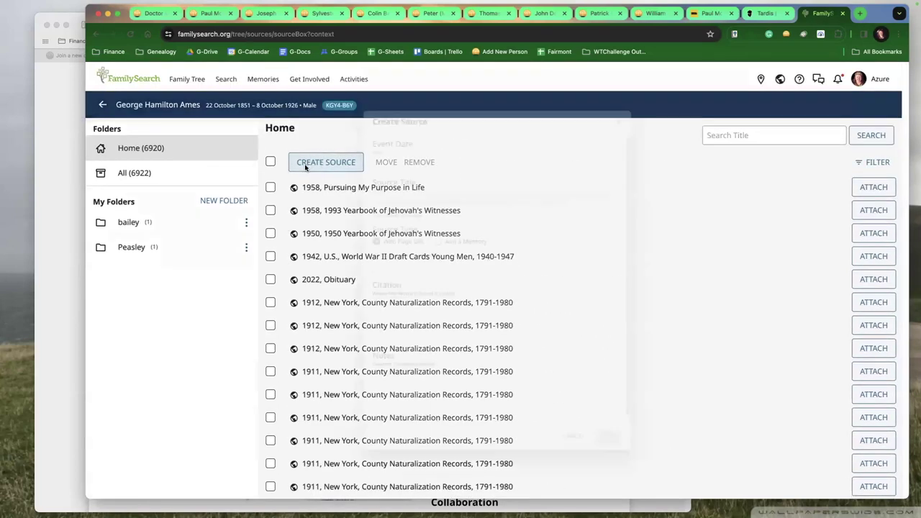
left_click(346, 137)
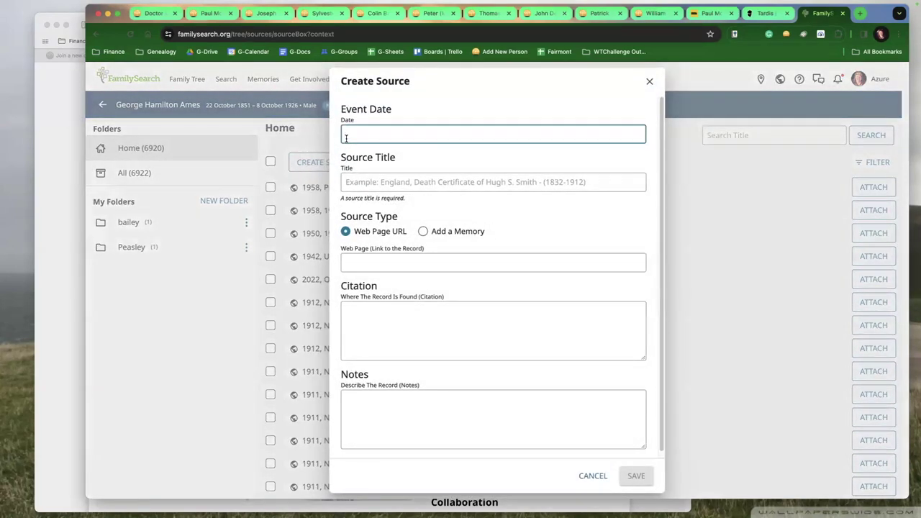
left_click(401, 183)
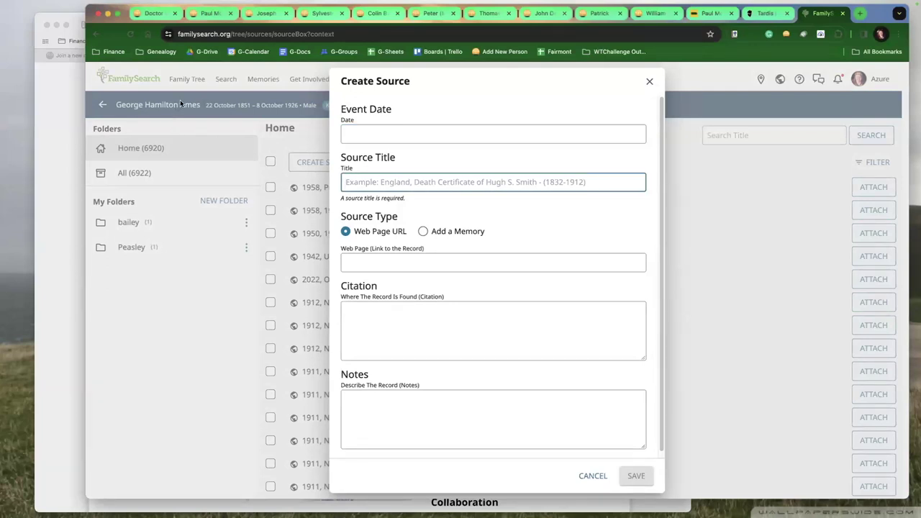
- Open the WikiTree navigation home page in a new Chrome tab and go to the account owner's profile
left_click(220, 14)
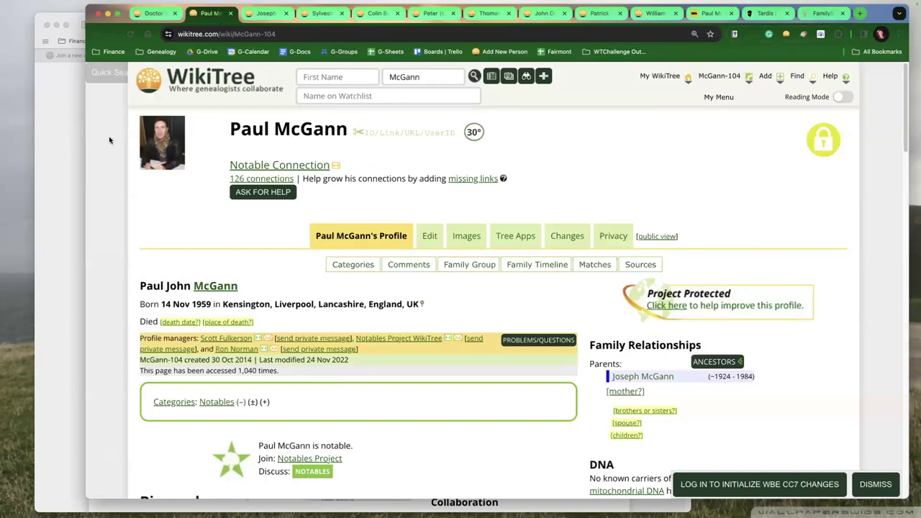
left_click(55, 151)
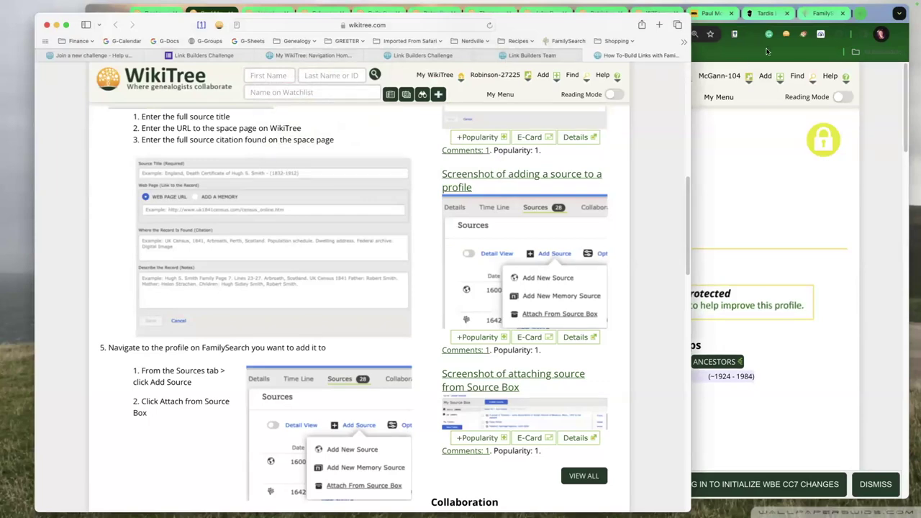
left_click(860, 13)
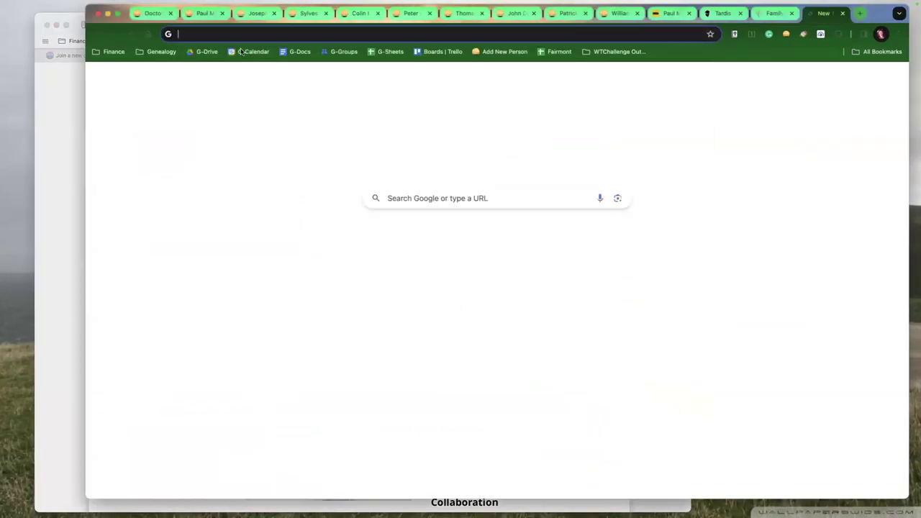
type("ge")
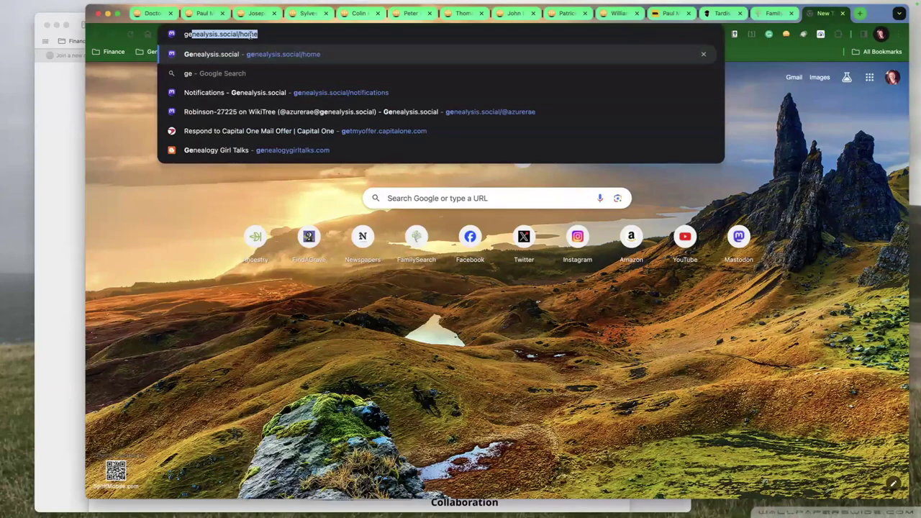
key("Escape")
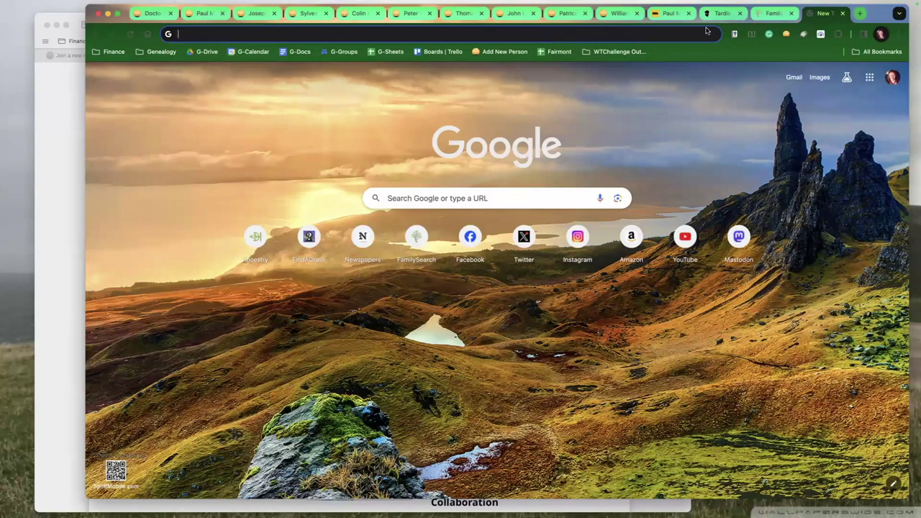
left_click(147, 35)
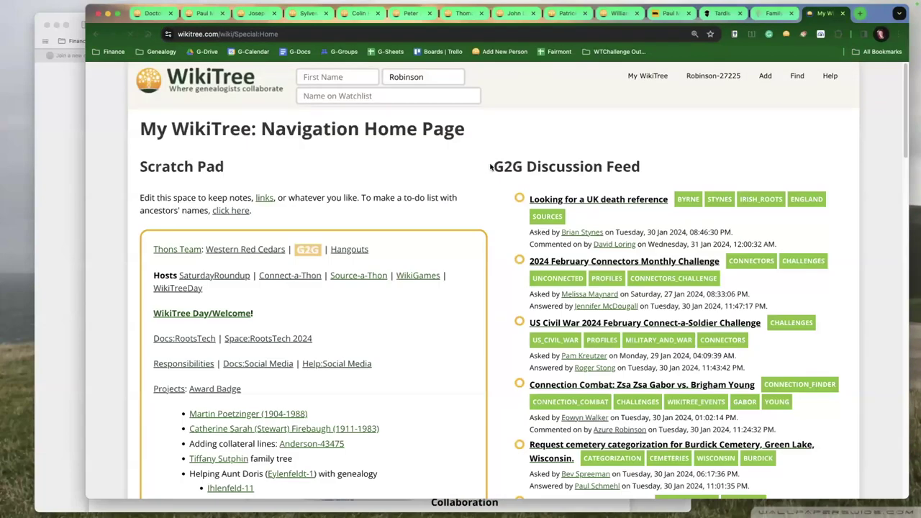
mouse_move(650, 78)
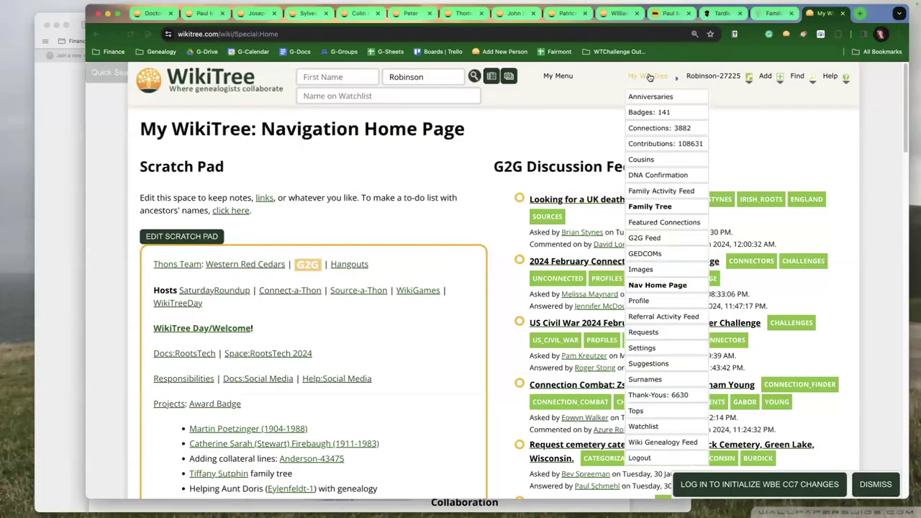
left_click(638, 303)
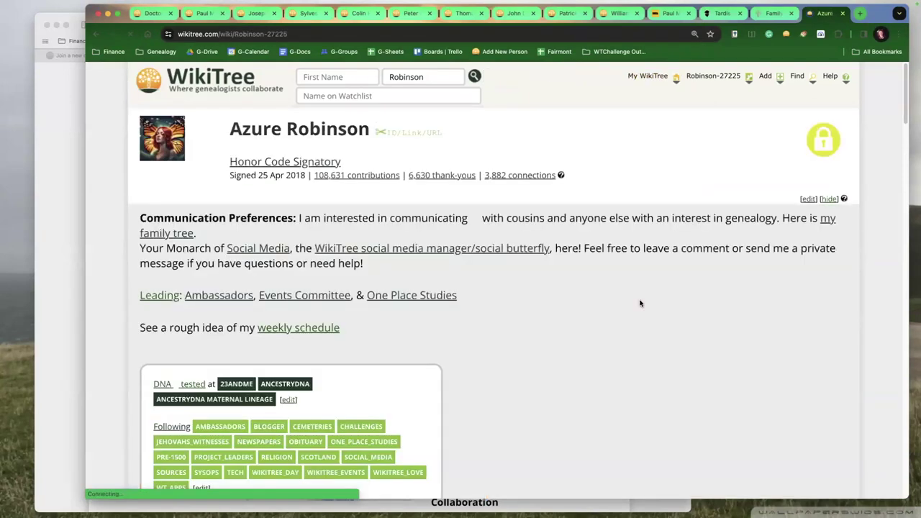
- Show the ancestors on the WikiTree profile and open the profile of the maternal grandfather's maternal grandfather
scroll(639, 302, "down", 5)
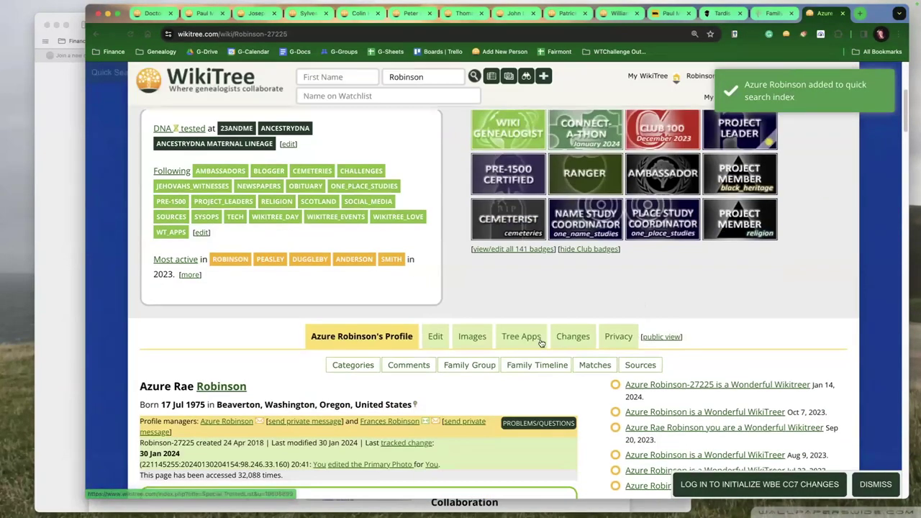
scroll(536, 337, "up", 2)
scroll(568, 343, "down", 4)
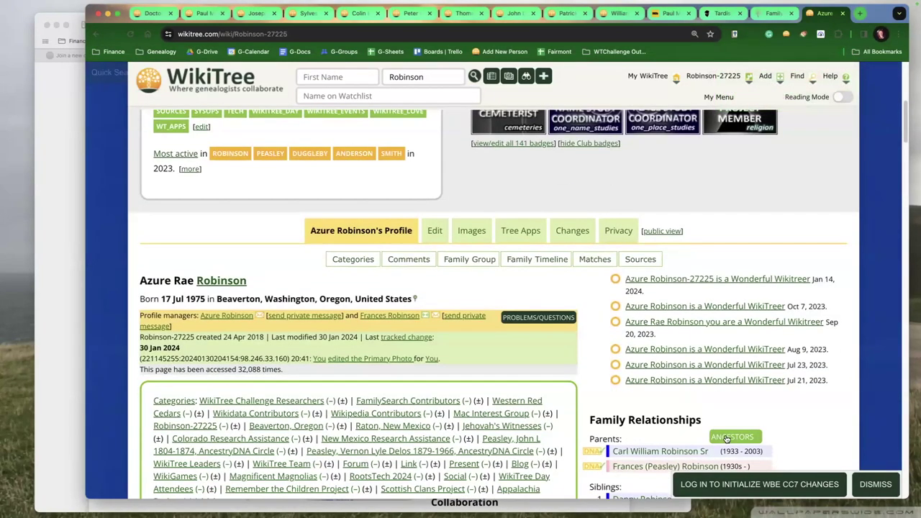
left_click(726, 438)
scroll(637, 394, "down", 5)
scroll(627, 389, "down", 2)
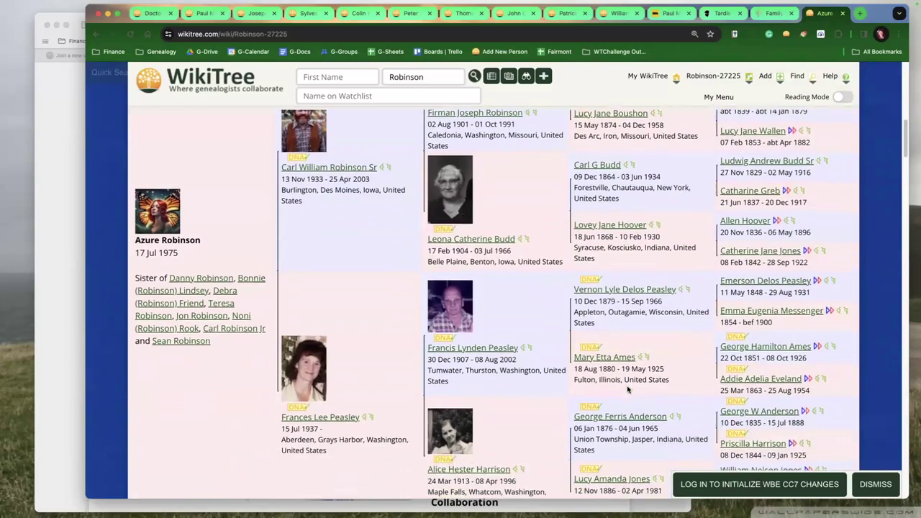
left_click(769, 348)
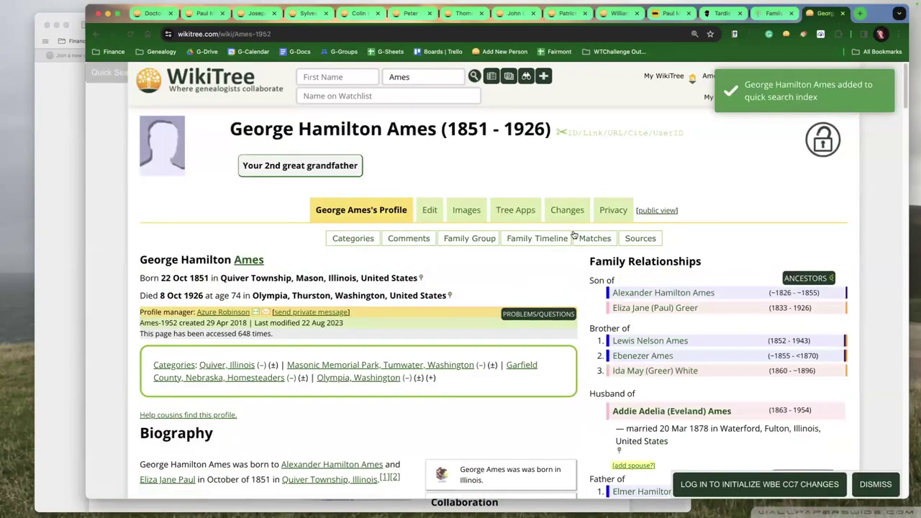
- Copy the WikiTree profile's citation and paste it as the citation of the new FamilySearch source
left_click(638, 135)
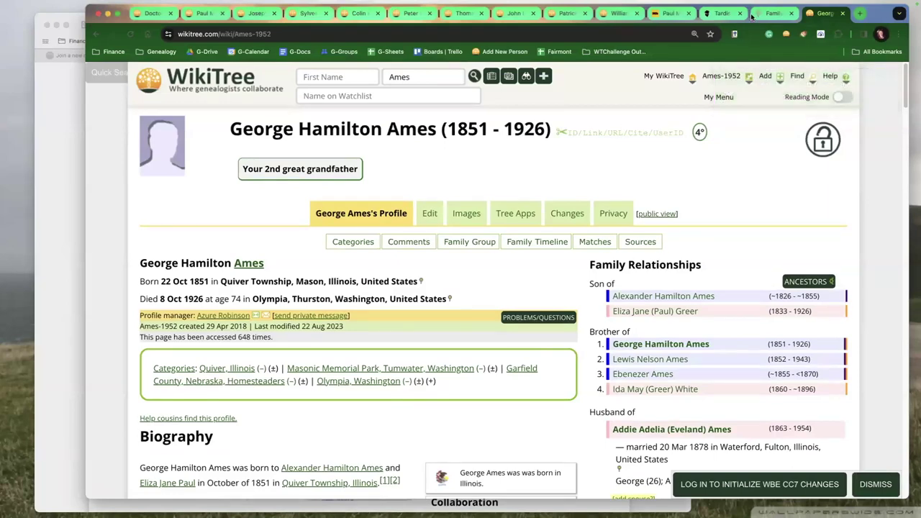
left_click(754, 15)
left_click(502, 316)
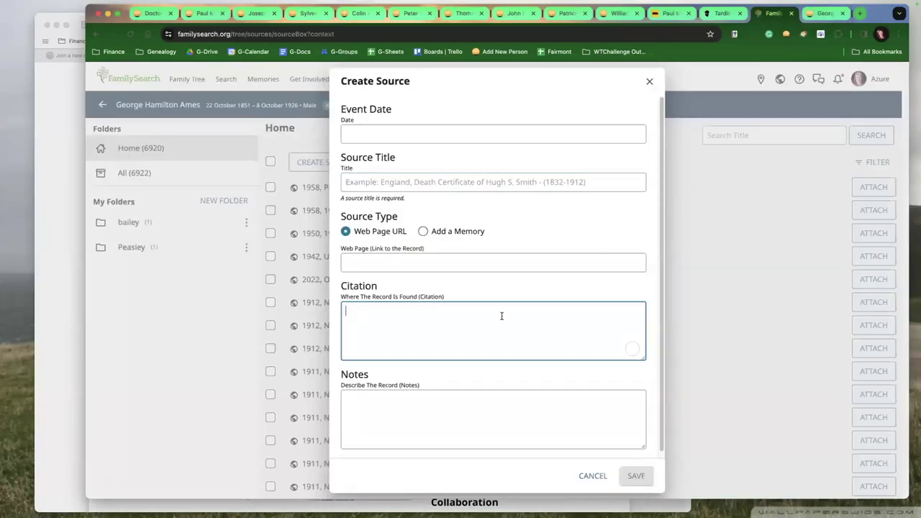
key("super+v")
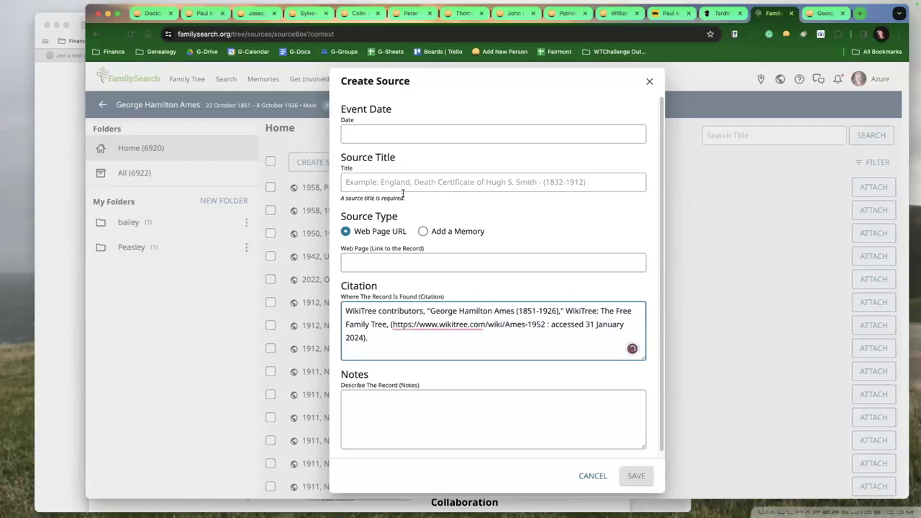
- Title the source WikiTree, use the profile URL from the citation as its web page link, and save the source
left_click(410, 184)
type("WikiTree")
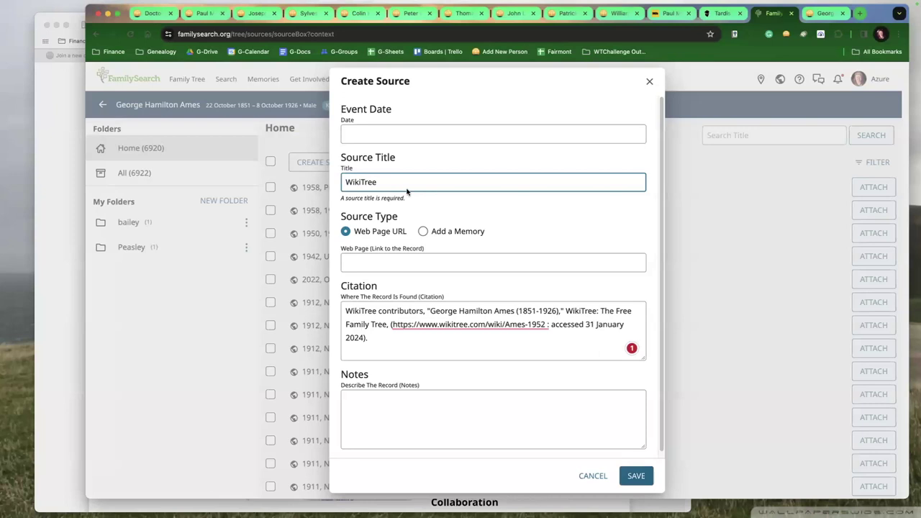
left_click(413, 265)
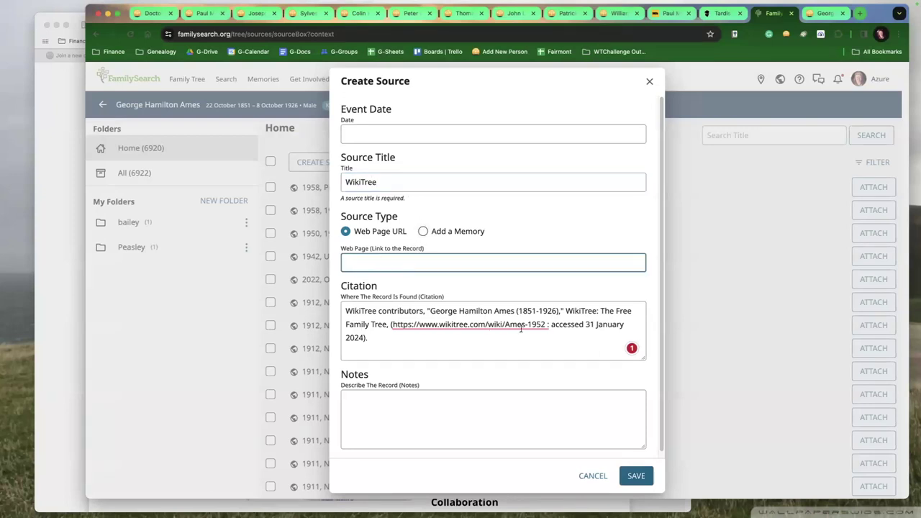
mouse_move(535, 321)
left_click_drag(545, 324, 391, 324)
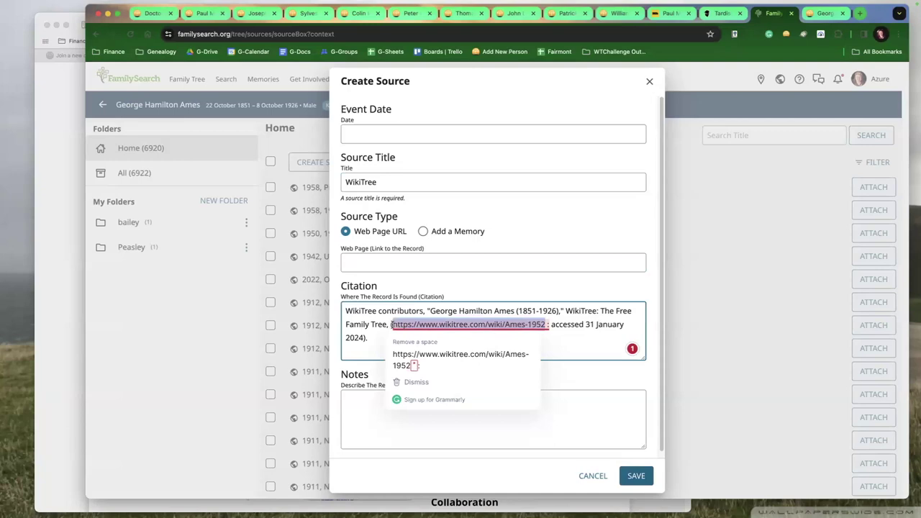
left_click(386, 261)
key("super+v")
left_click(390, 425)
left_click(633, 475)
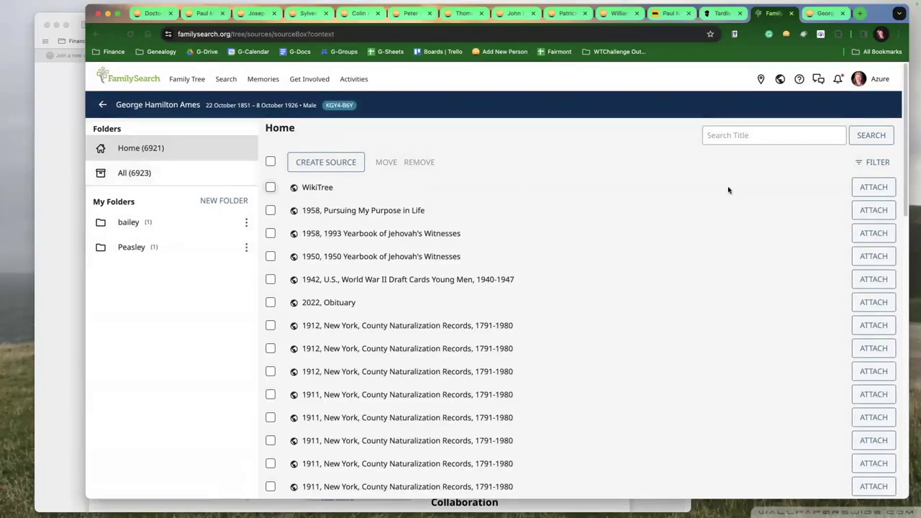
- Attach the new WikiTree source to the ancestor and retitle it "WikiTree - " followed by the WikiTree profile ID
left_click(869, 190)
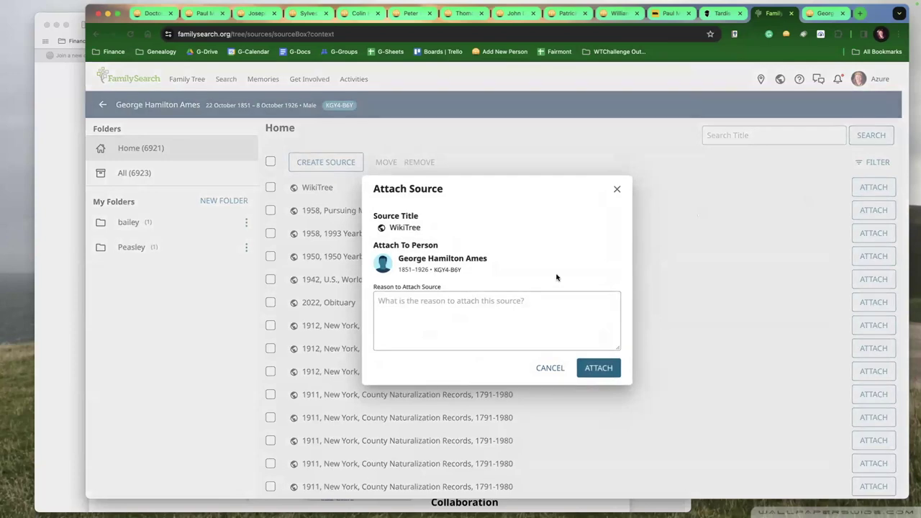
left_click(610, 369)
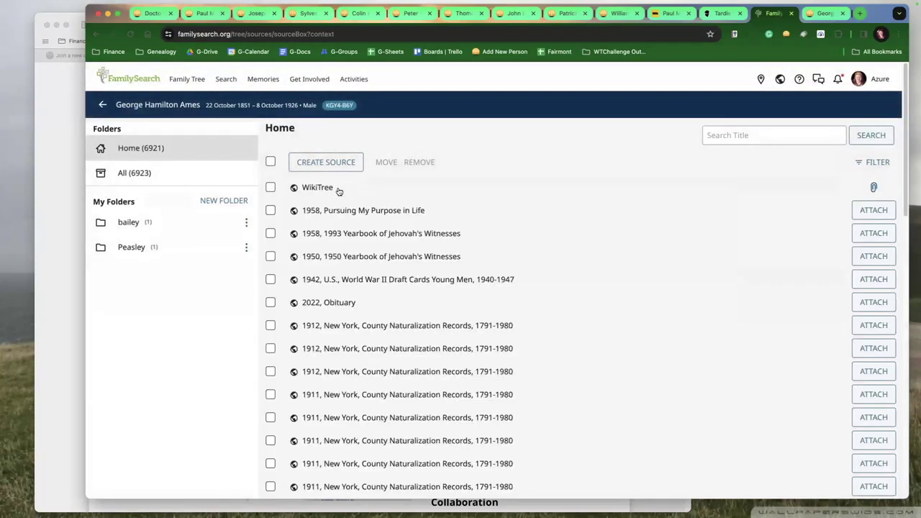
left_click(324, 189)
left_click(330, 215)
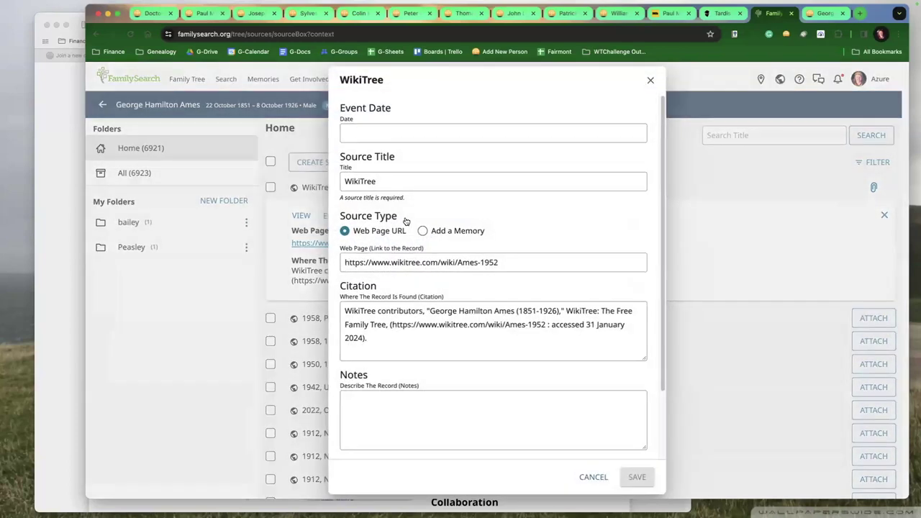
left_click(403, 183)
type("- ")
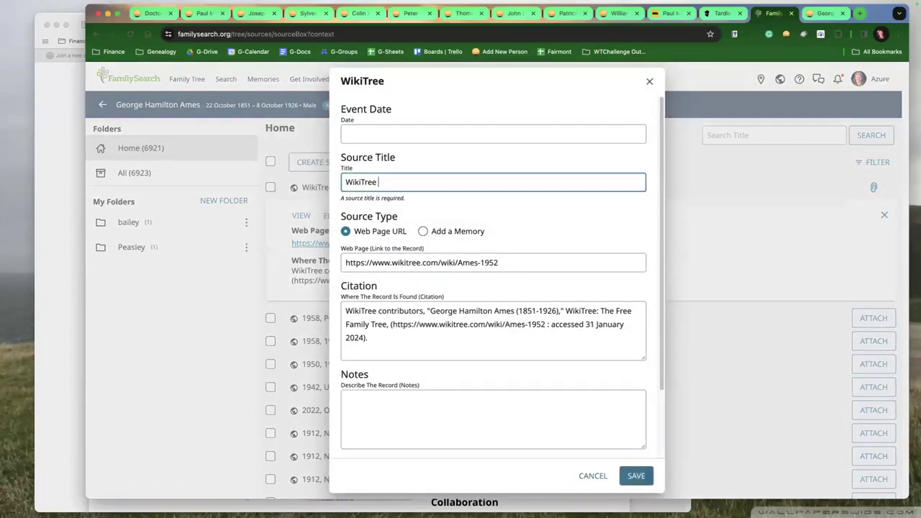
type("Ames")
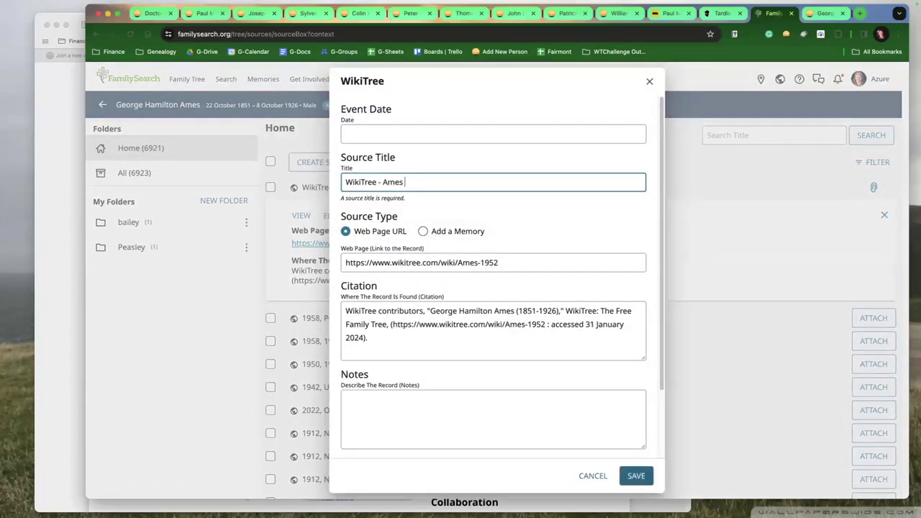
type("-1952")
left_click(636, 475)
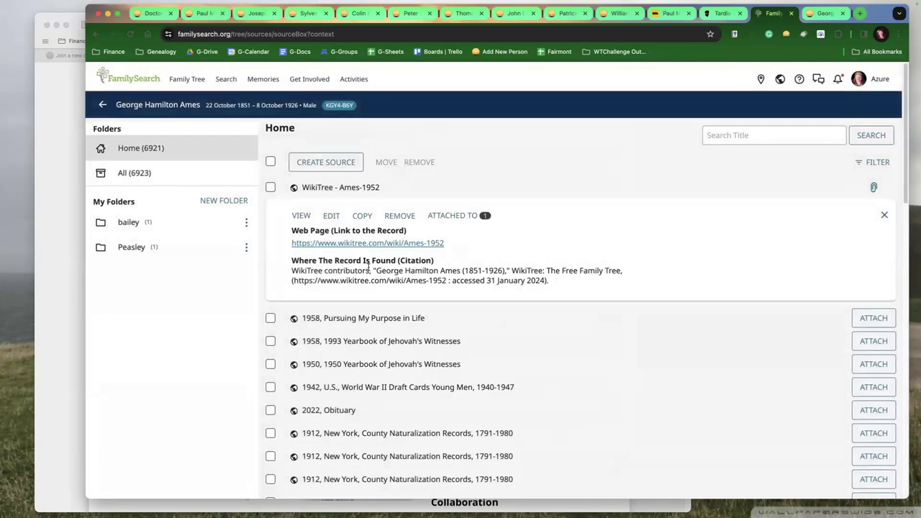
- Add the word "Profile" after "WikiTree" in the source's title and save the source
left_click(331, 215)
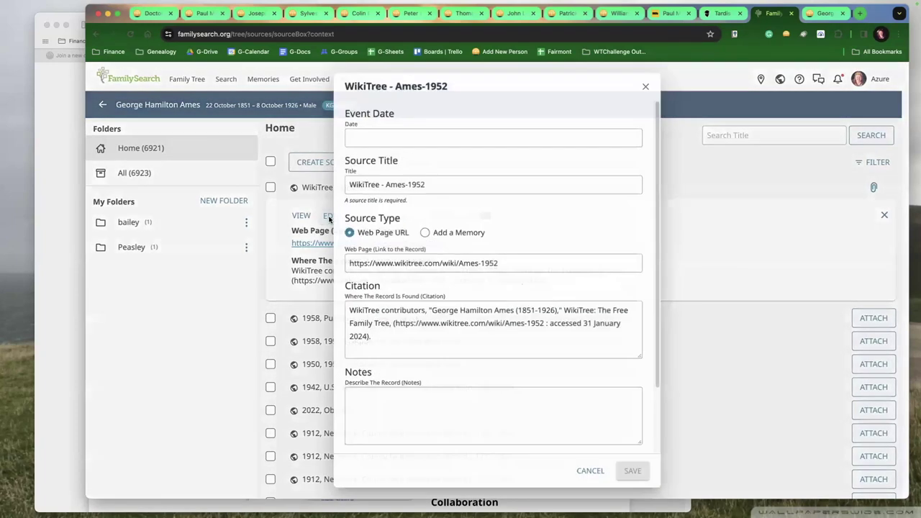
left_click(378, 182)
type("Profile")
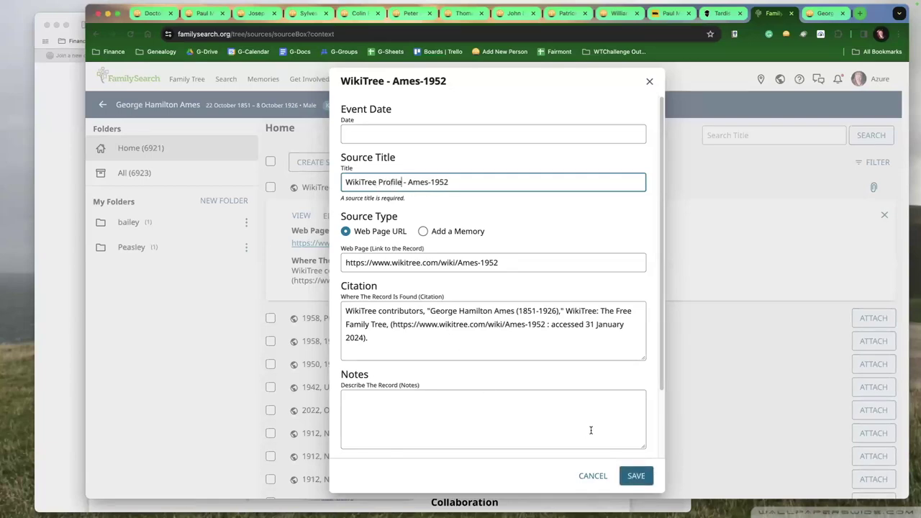
left_click(636, 475)
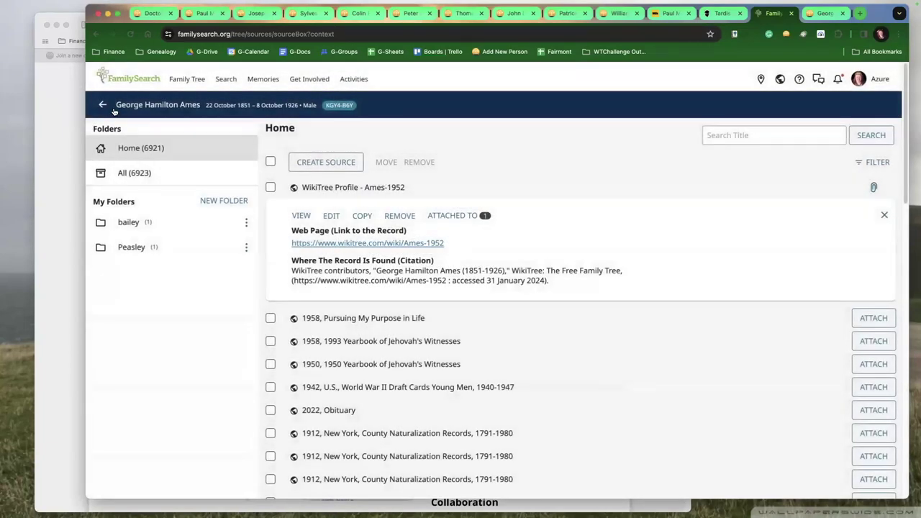
- Return to the ancestor's list of sources and expand the attached WikiTree Profile source to review its link and citation
left_click(105, 105)
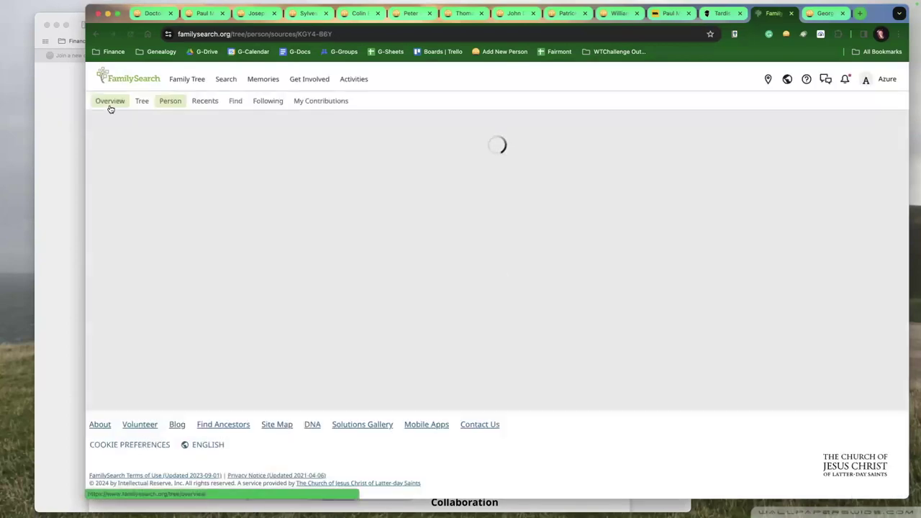
scroll(174, 352, "down", 10)
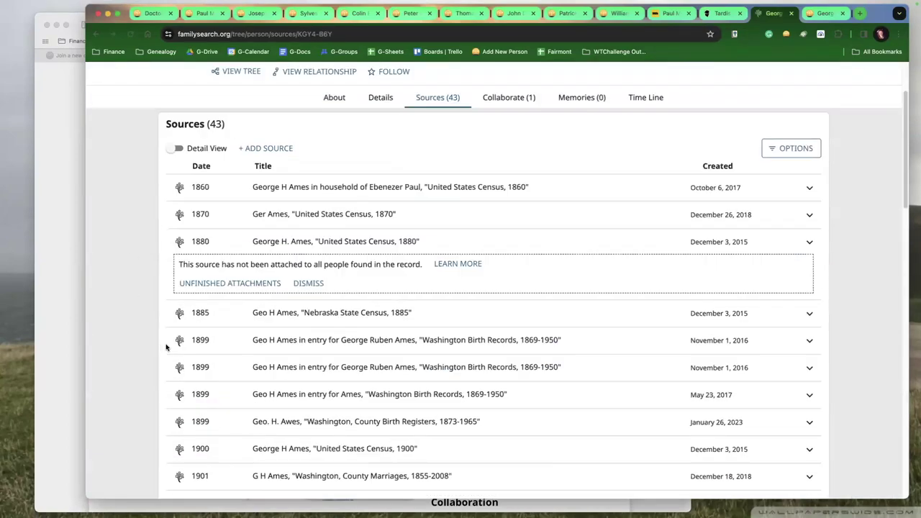
scroll(175, 352, "down", 5)
scroll(171, 410, "down", 2)
scroll(170, 419, "down", 3)
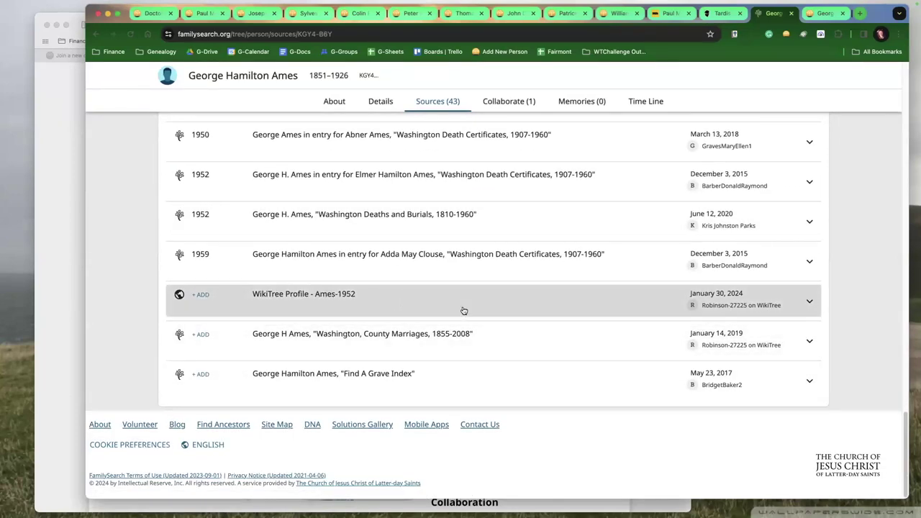
left_click(502, 308)
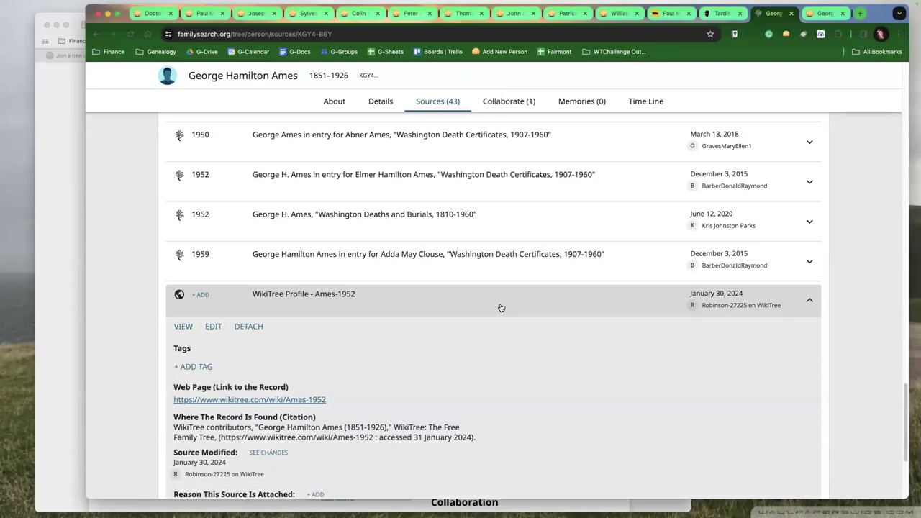
scroll(501, 308, "down", 1)
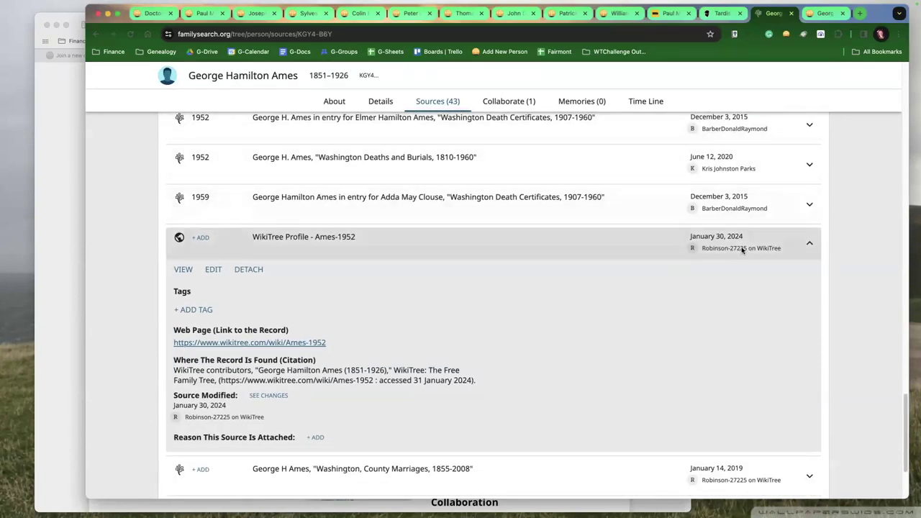
- View the ancestor's WikiTree profile, and check the notes on the FamilySearch person's details and collaboration pages
left_click(826, 14)
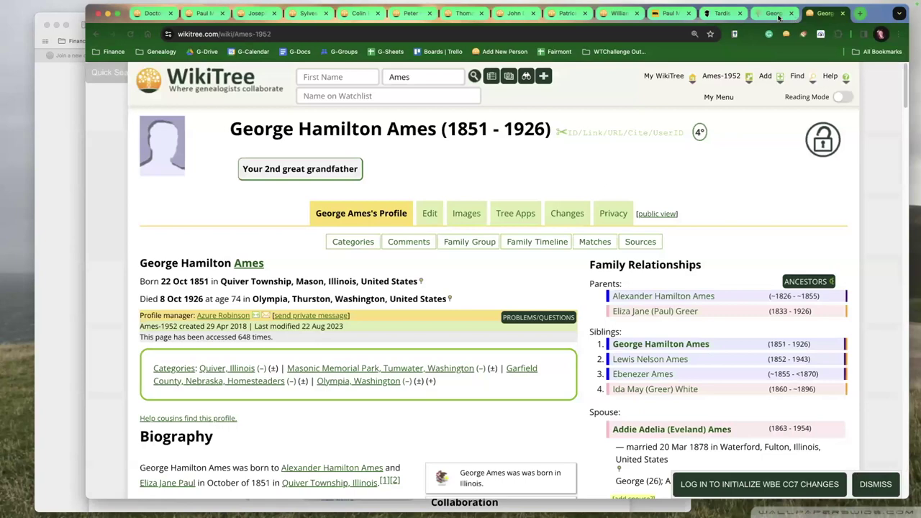
left_click(774, 14)
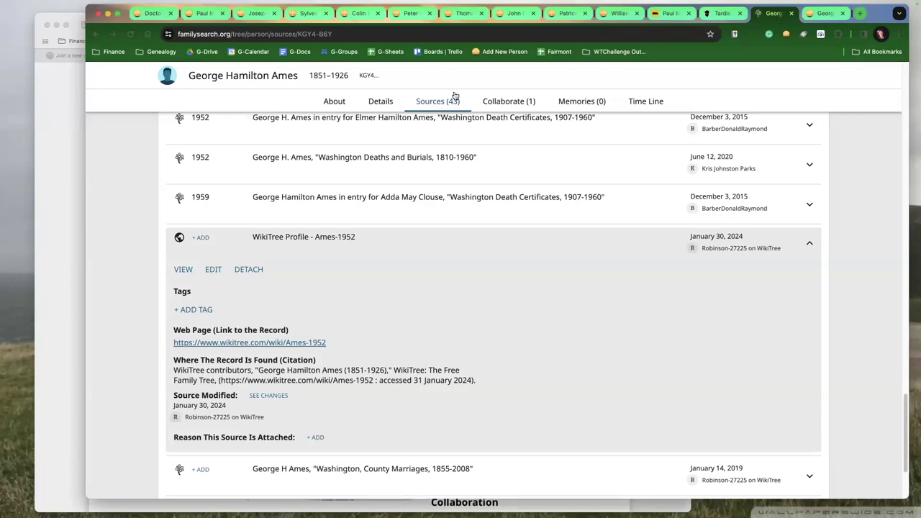
left_click(371, 101)
scroll(753, 448, "down", 5)
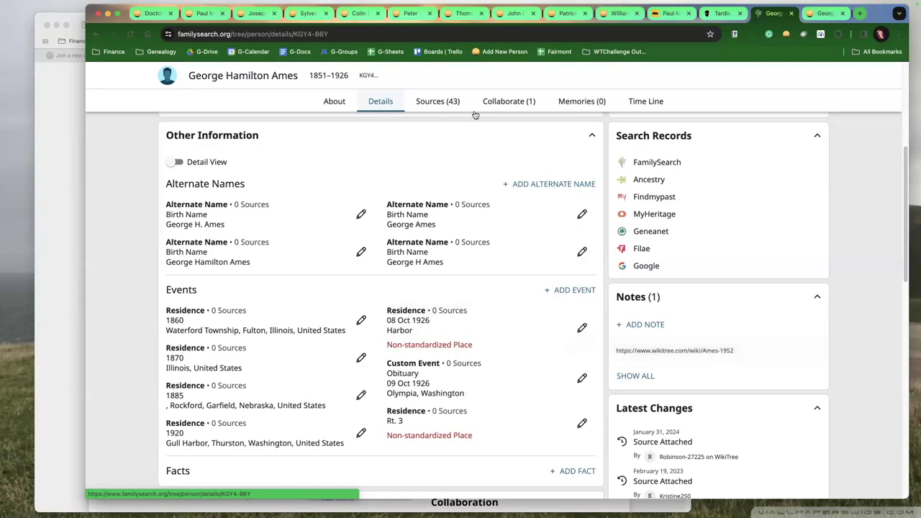
left_click(502, 103)
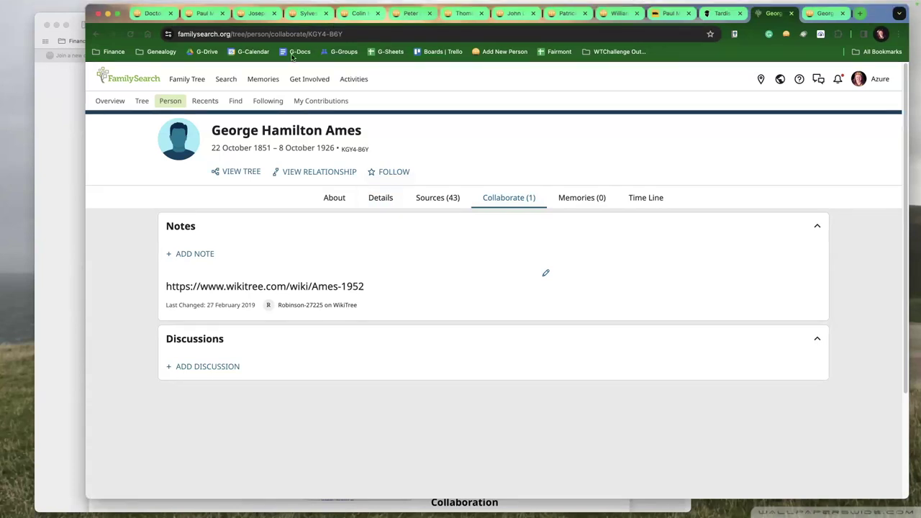
- Review the ancestor's FamilySearch details page, including vitals, notes, latest changes, family members and life history
left_click(394, 197)
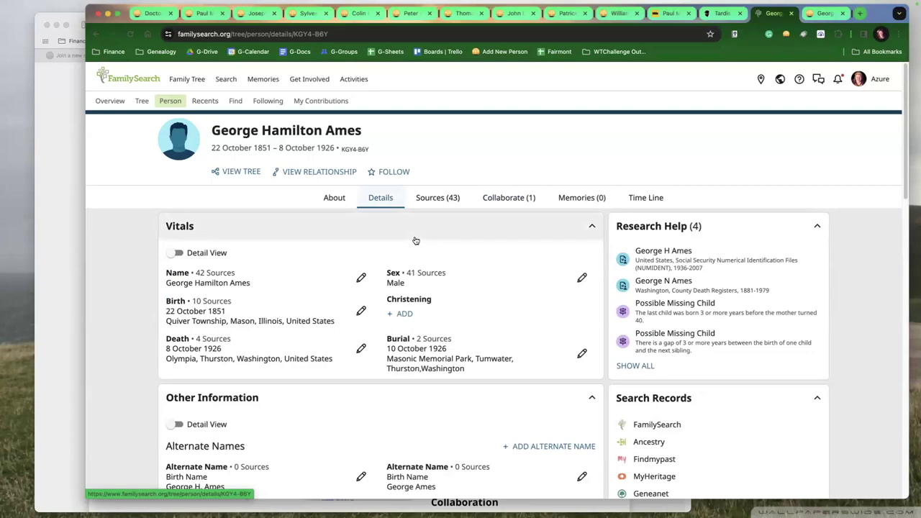
scroll(502, 327, "down", 10)
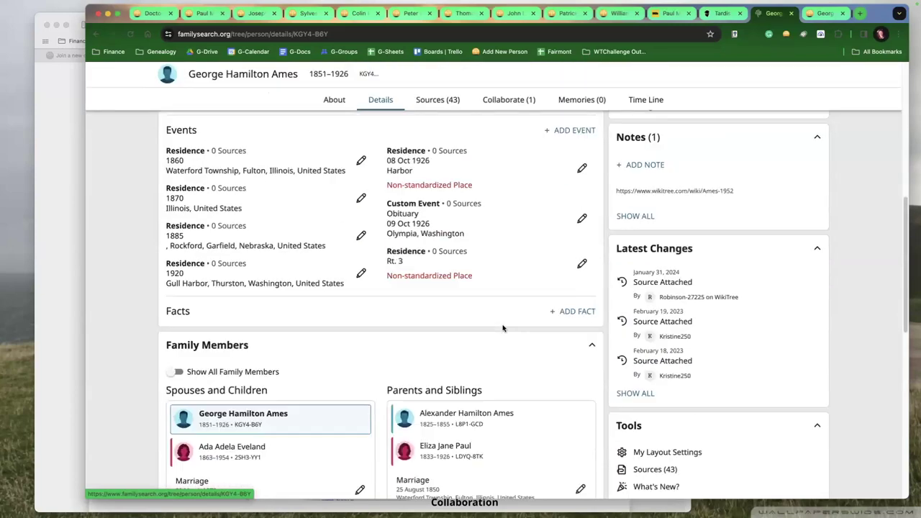
scroll(496, 322, "down", 5)
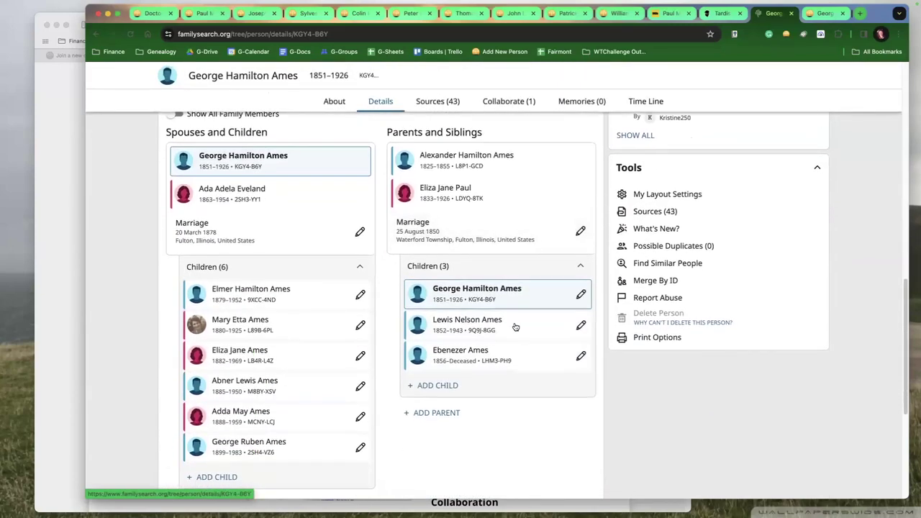
scroll(516, 329, "down", 2)
scroll(516, 324, "down", 2)
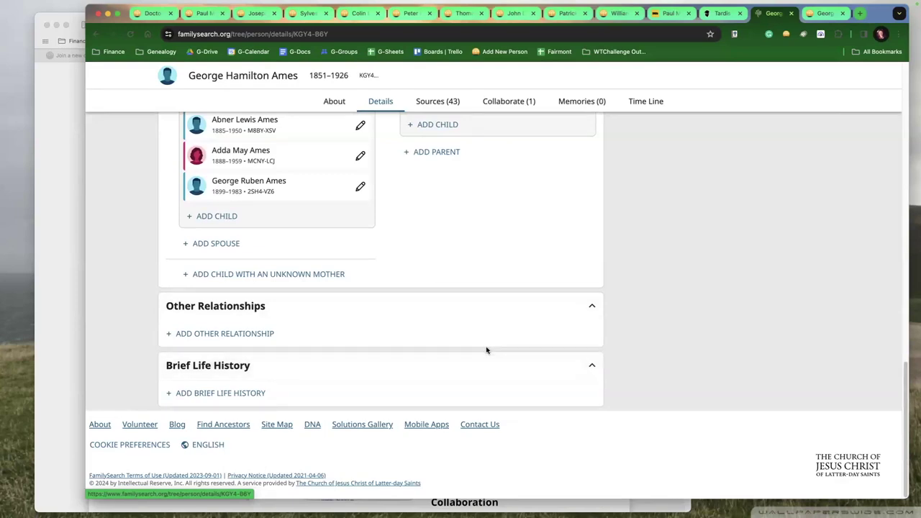
scroll(487, 350, "up", 8)
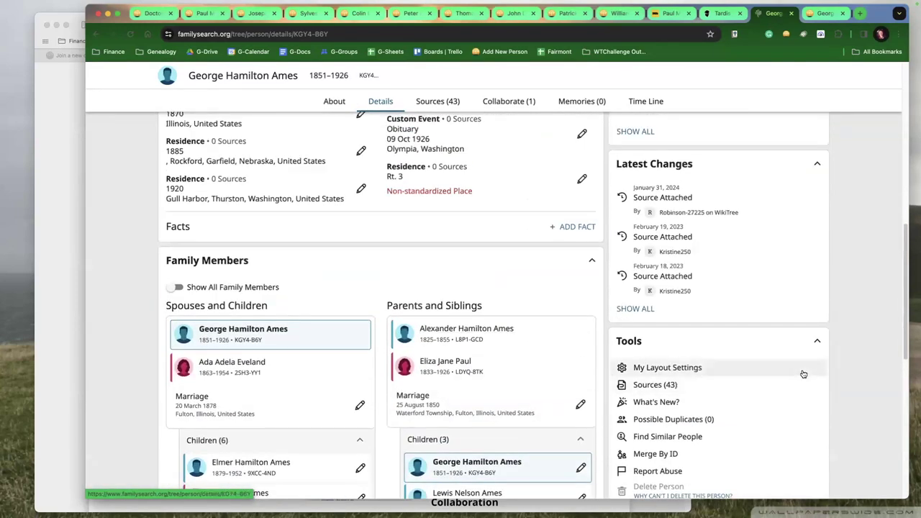
scroll(803, 370, "up", 5)
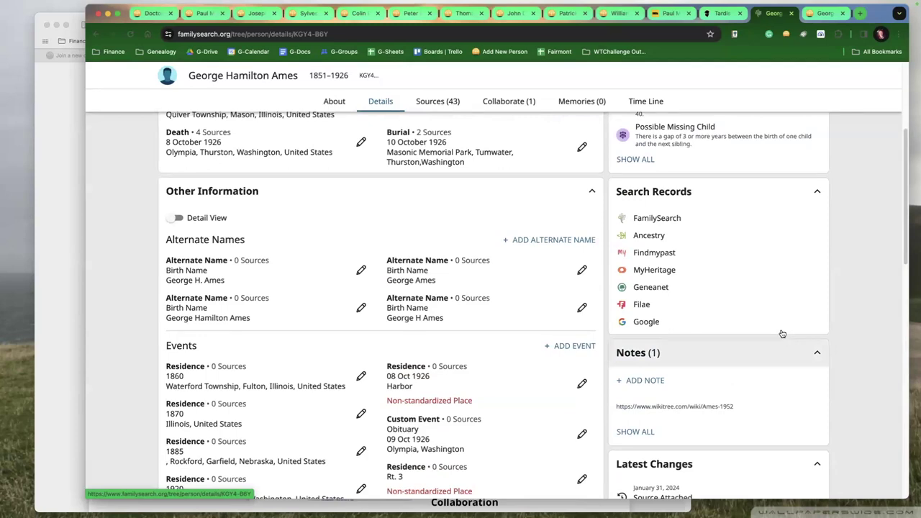
scroll(783, 345, "up", 3)
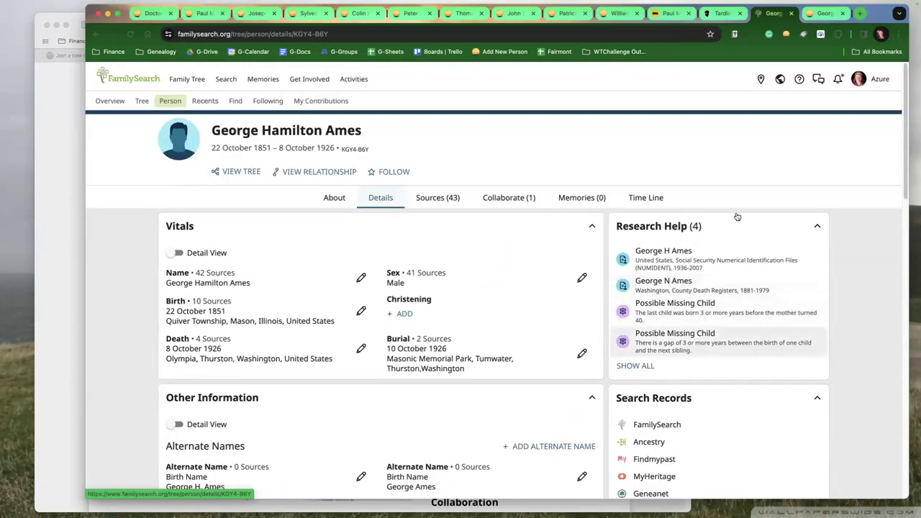
- Switch to the Tardis Fandom wiki, search for "paul mcgann" and open the actor's main article
left_click(713, 14)
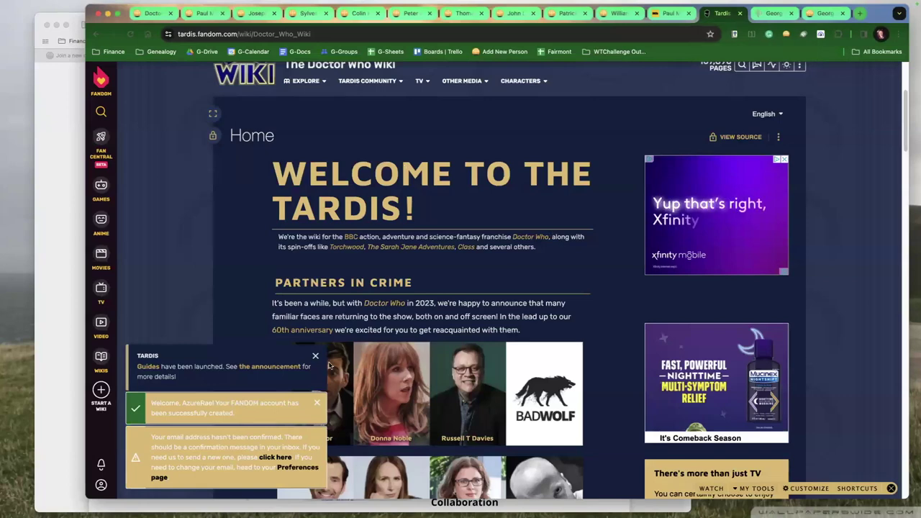
left_click(315, 358)
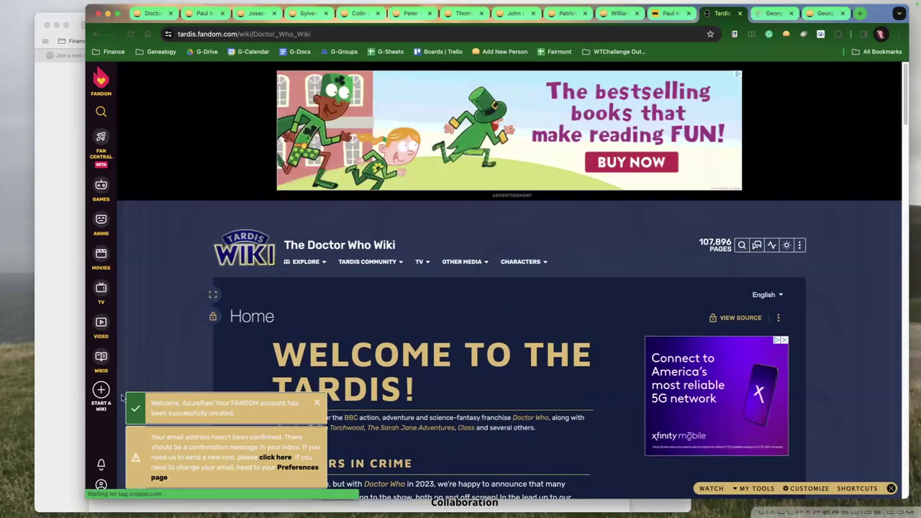
left_click(101, 111)
type("paul ")
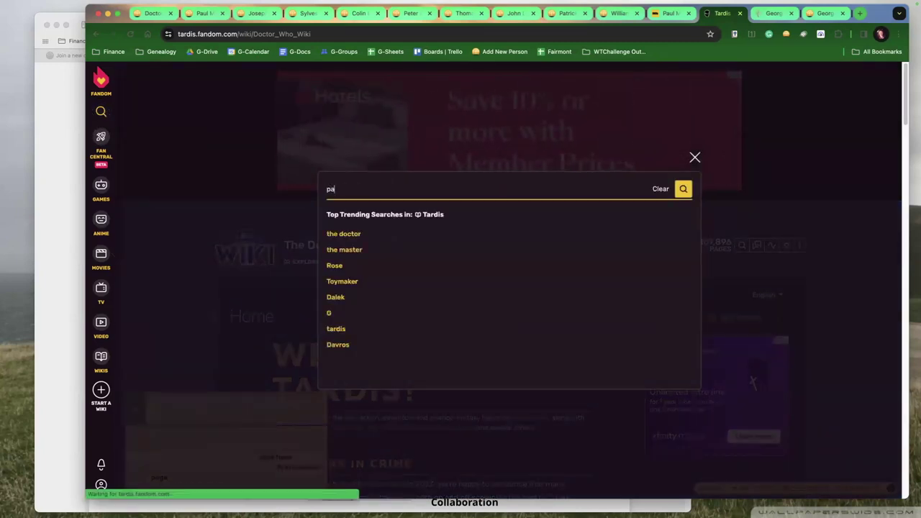
type("mcgann")
key("Return")
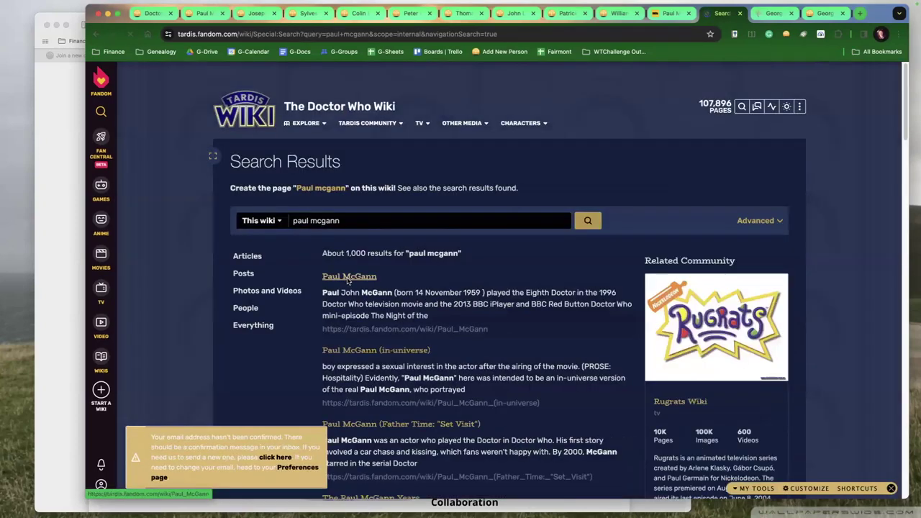
left_click(348, 279)
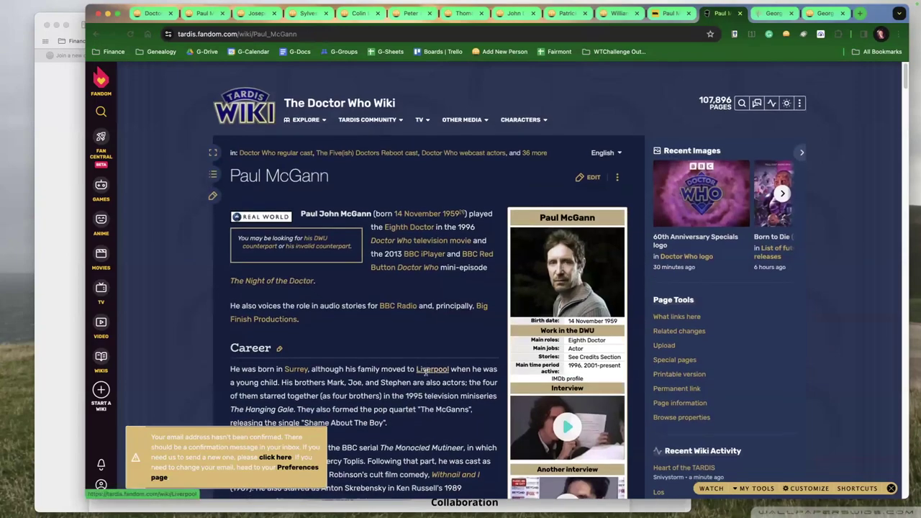
- Open the External links section near the end of the Paul McGann article for editing in the visual editor
scroll(428, 372, "down", 1)
scroll(432, 372, "down", 3)
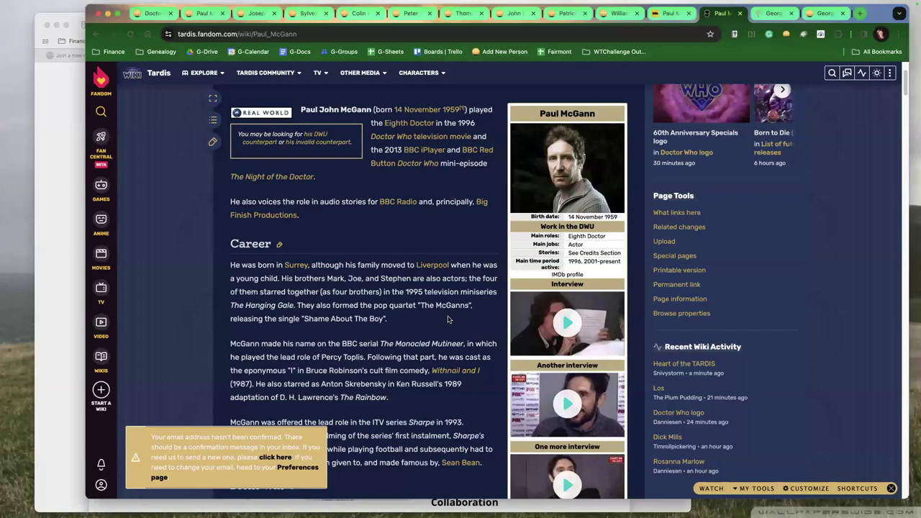
scroll(449, 320, "down", 7)
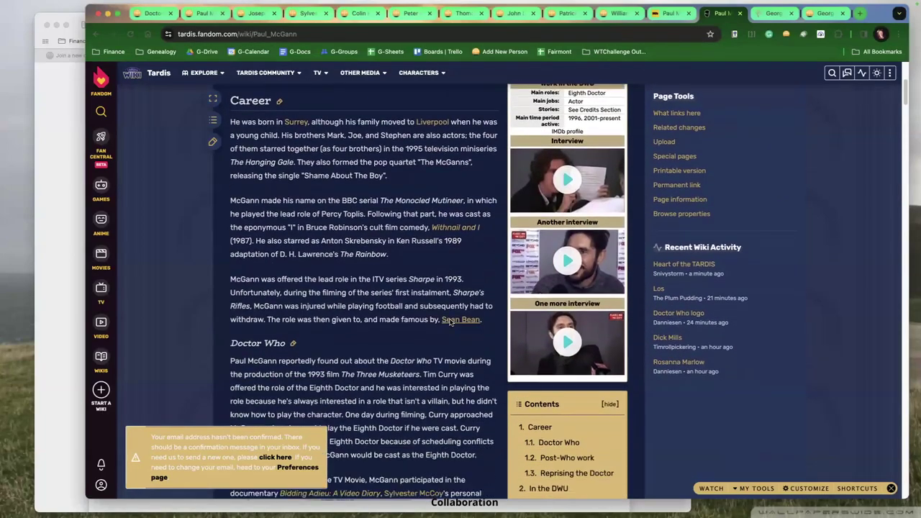
scroll(451, 317, "down", 10)
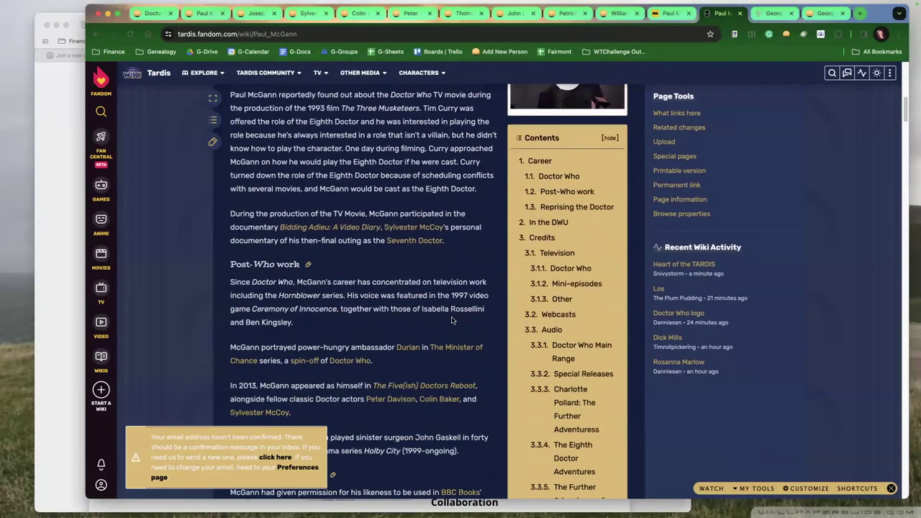
scroll(452, 322, "down", 9)
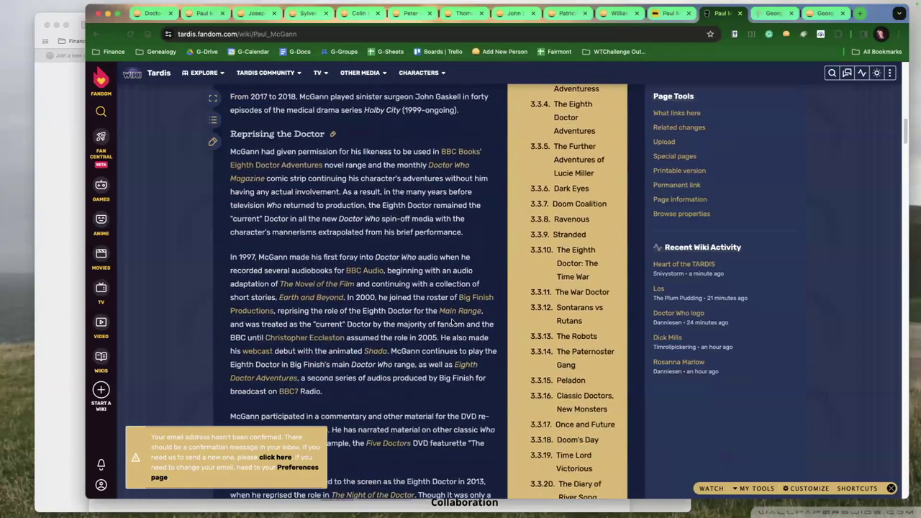
scroll(453, 322, "down", 15)
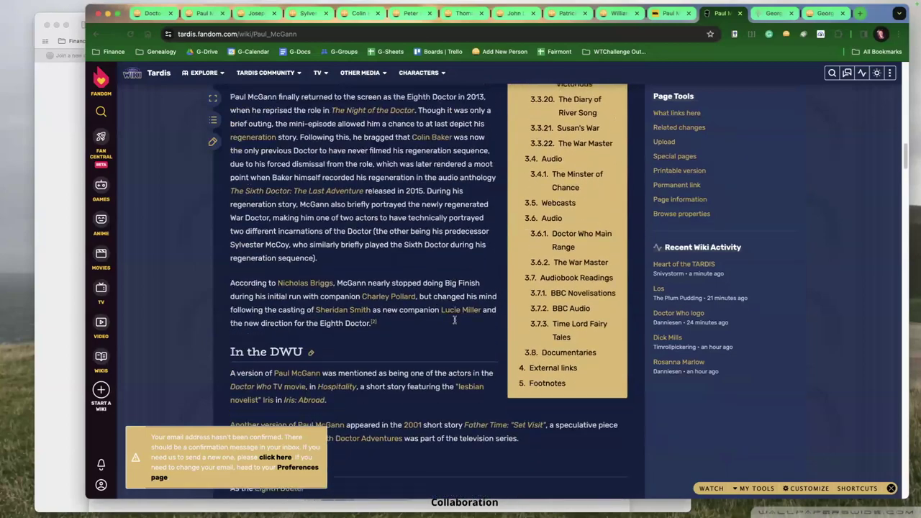
scroll(454, 325, "down", 7)
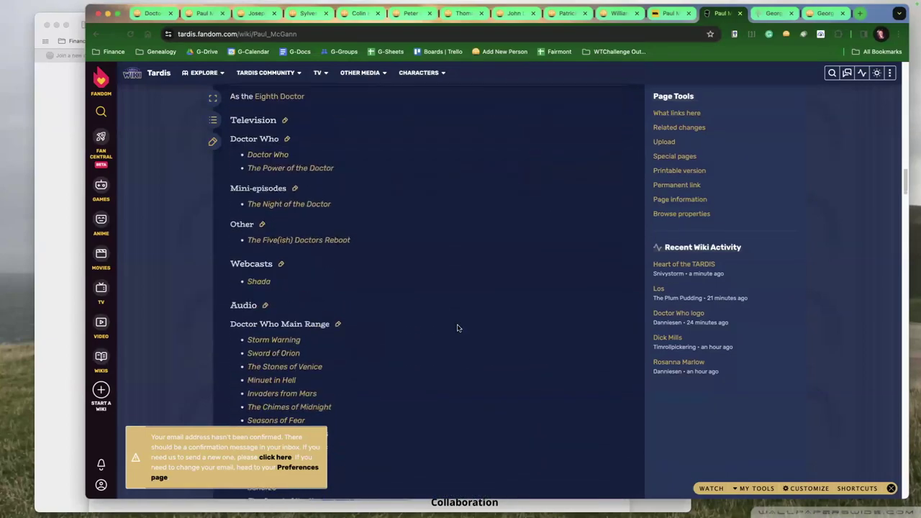
scroll(458, 333, "down", 20)
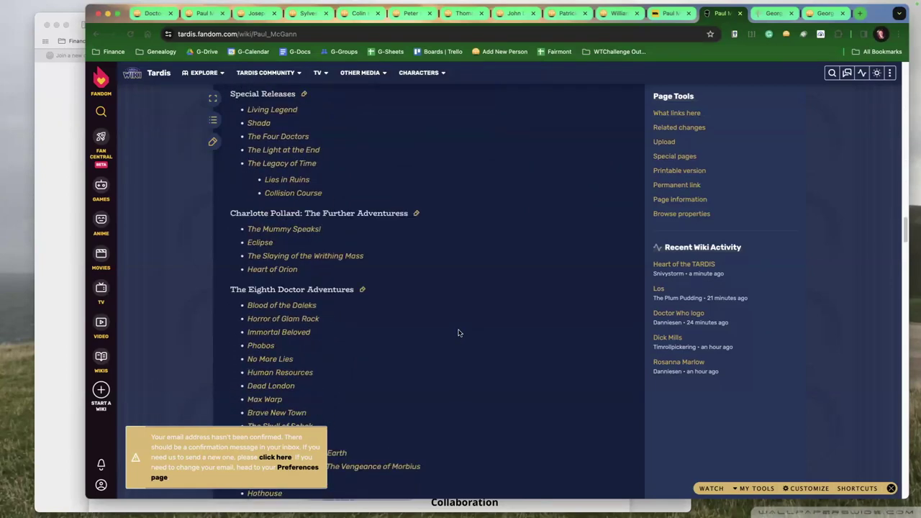
scroll(462, 332, "down", 14)
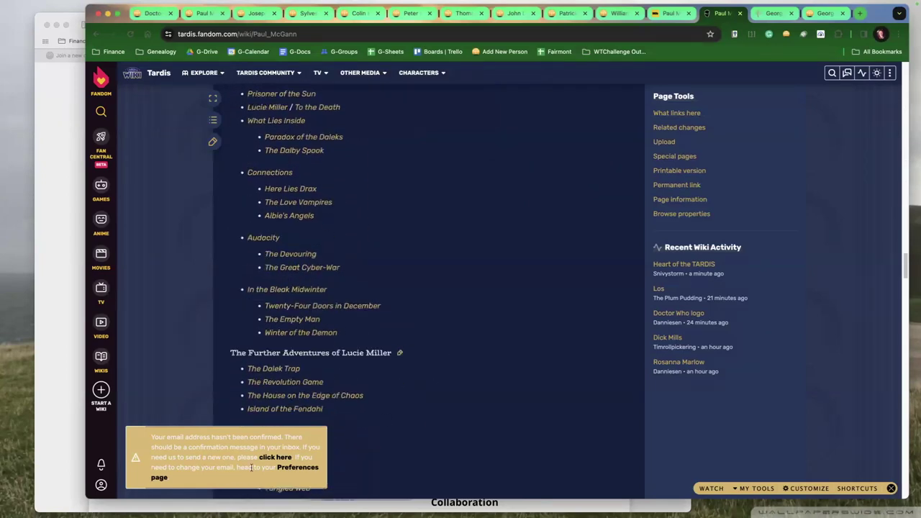
scroll(453, 469, "down", 10)
scroll(452, 470, "down", 15)
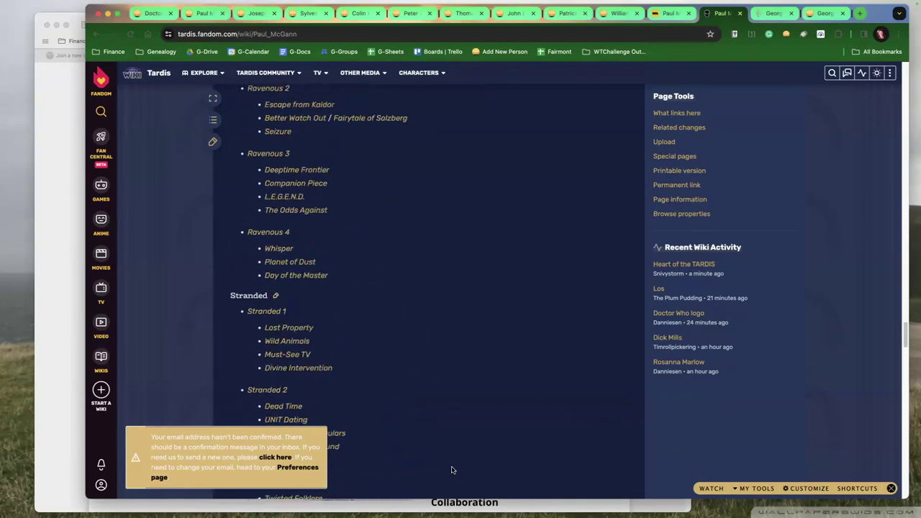
scroll(463, 470, "down", 20)
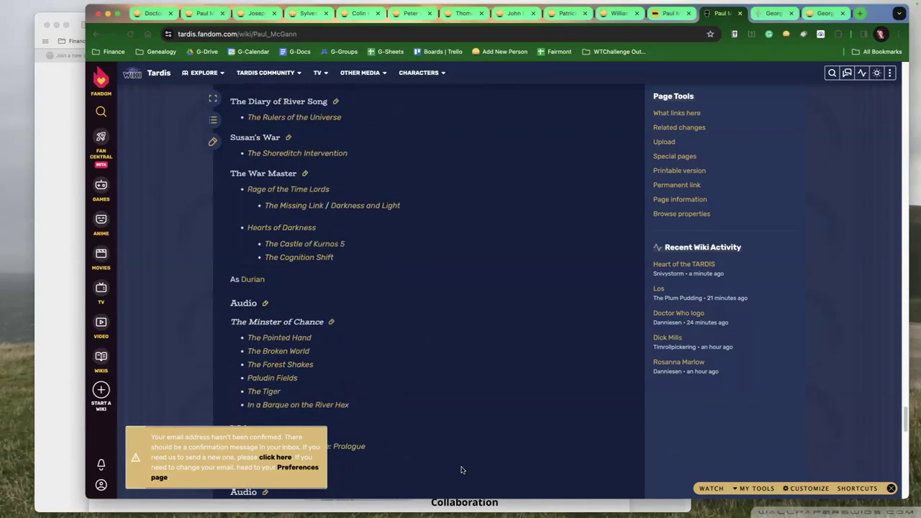
scroll(477, 432, "down", 5)
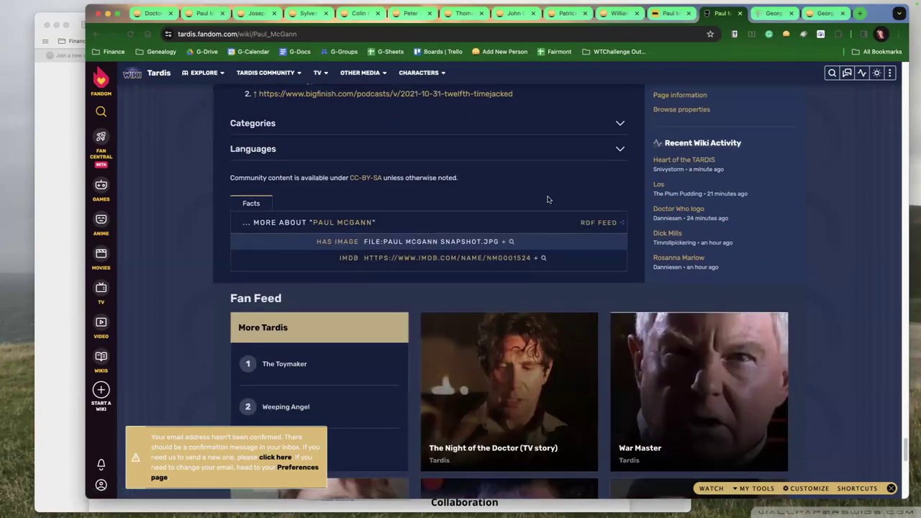
scroll(545, 208, "up", 3)
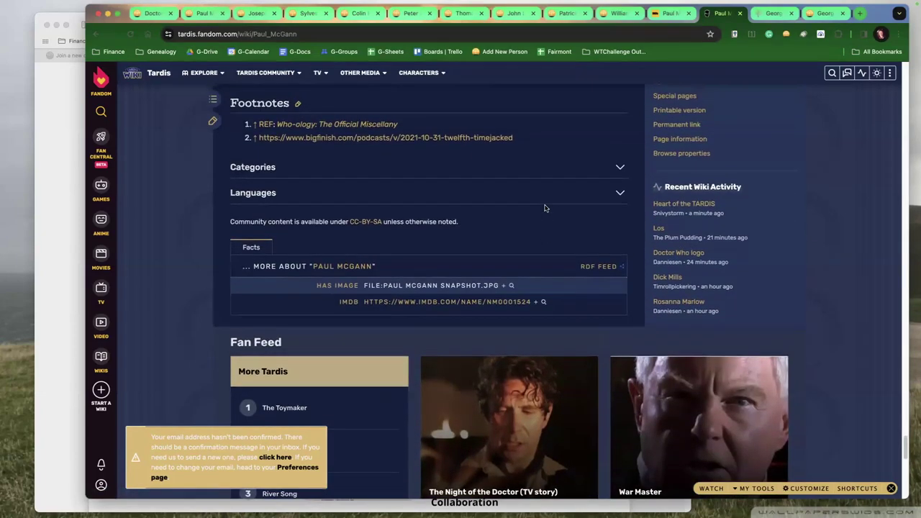
scroll(382, 236, "up", 2)
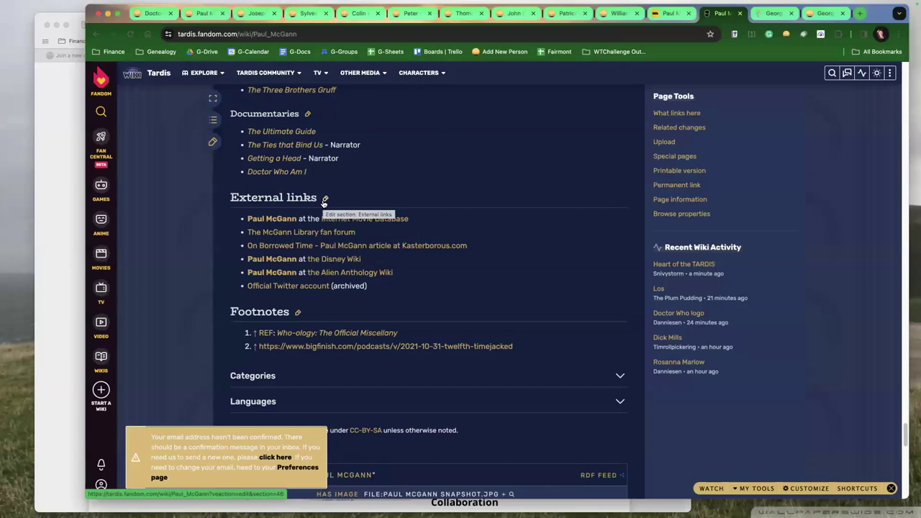
left_click(324, 200)
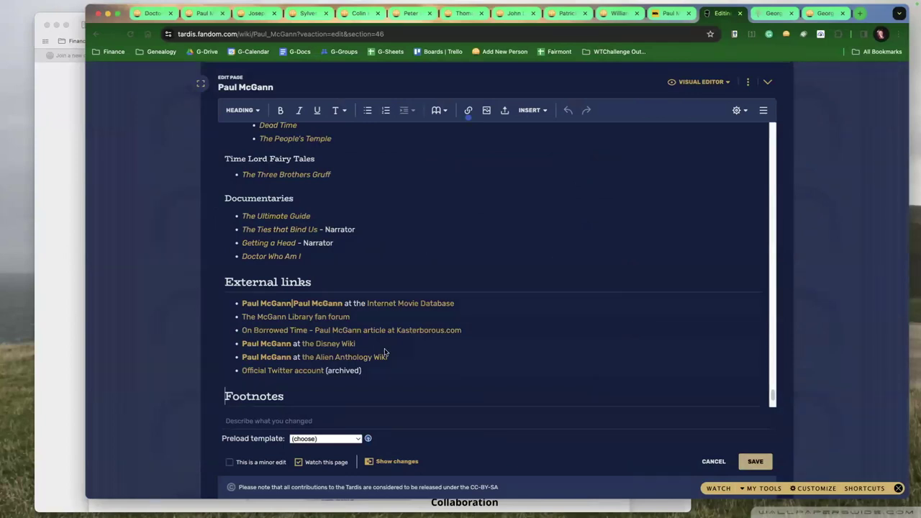
- Inspect the template content behind the External links list, and close it without making changes
left_click(306, 347)
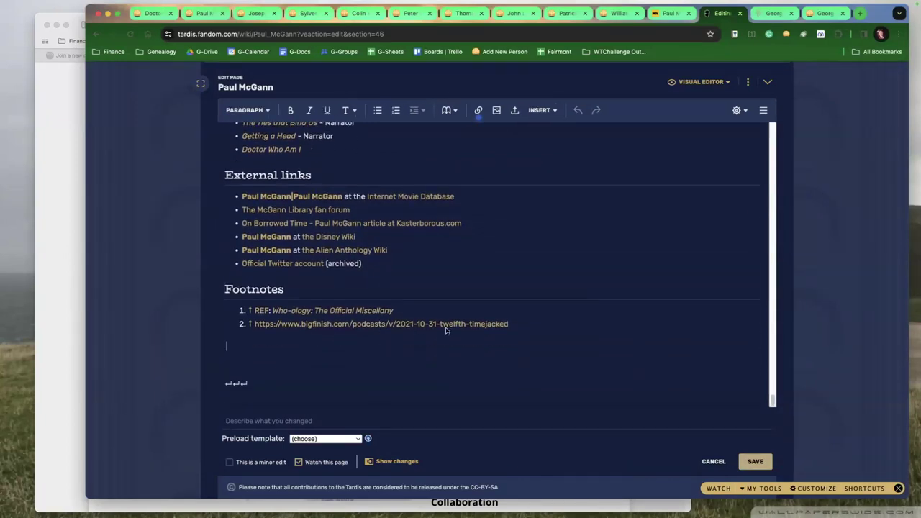
left_click(417, 265)
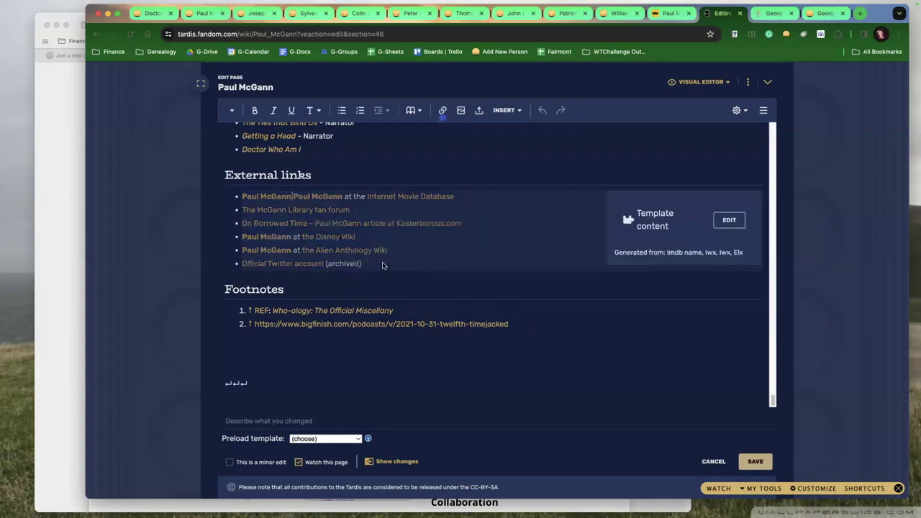
left_click(730, 220)
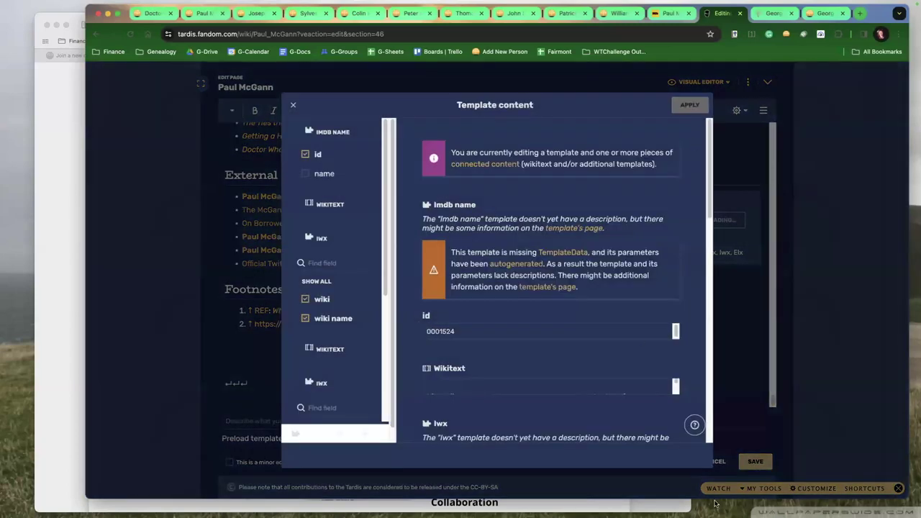
left_click(291, 104)
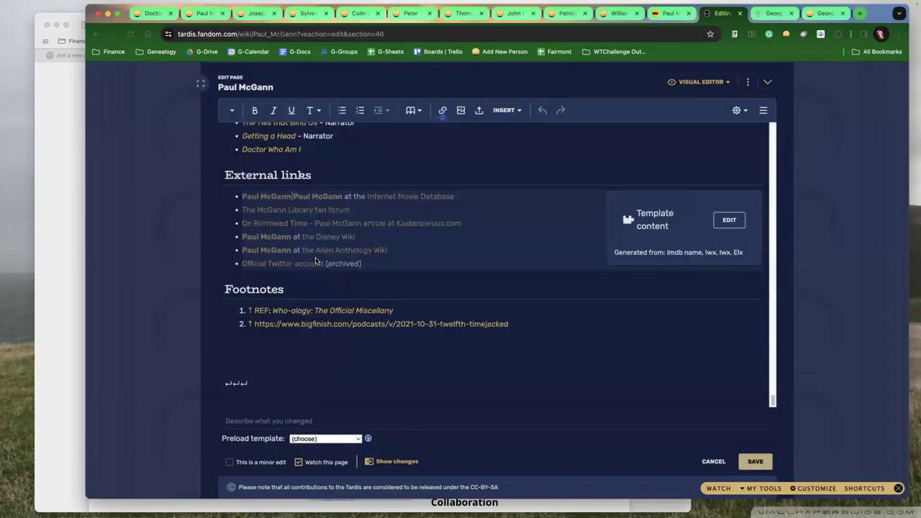
left_click(377, 266)
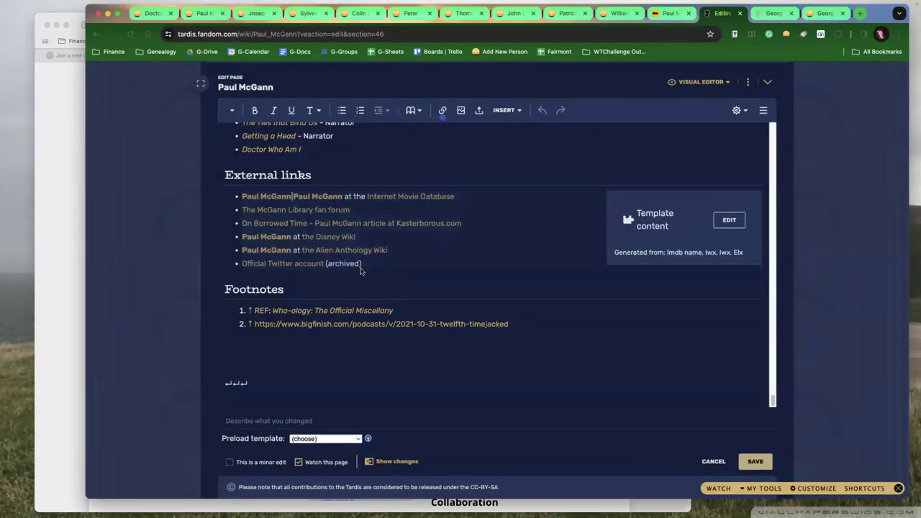
left_click(401, 282)
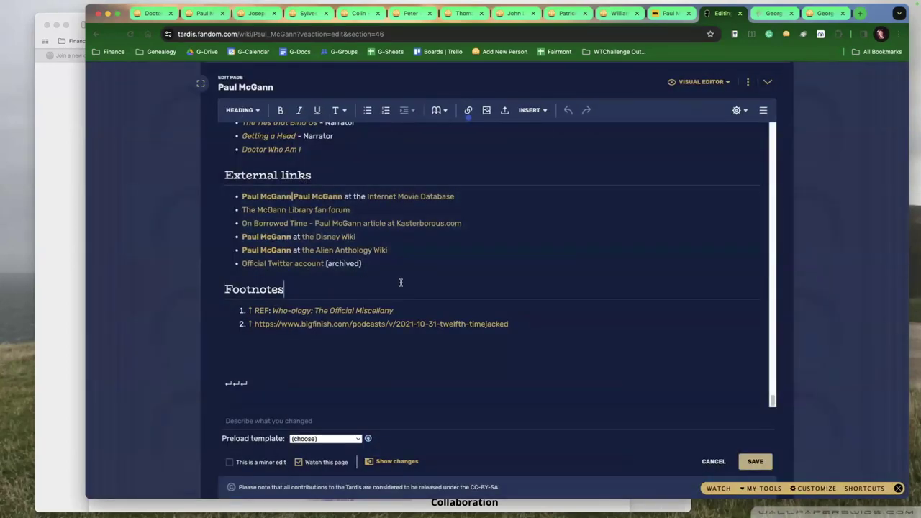
scroll(326, 291, "up", 2)
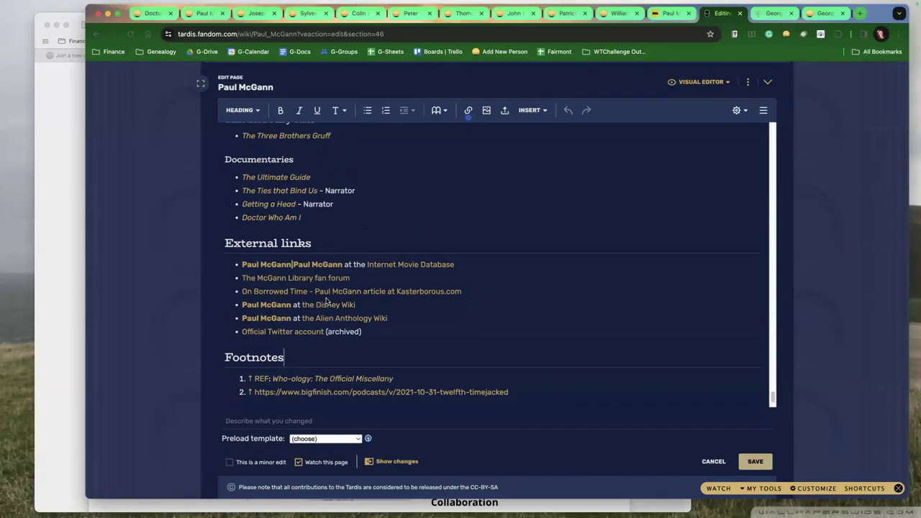
scroll(386, 349, "down", 2)
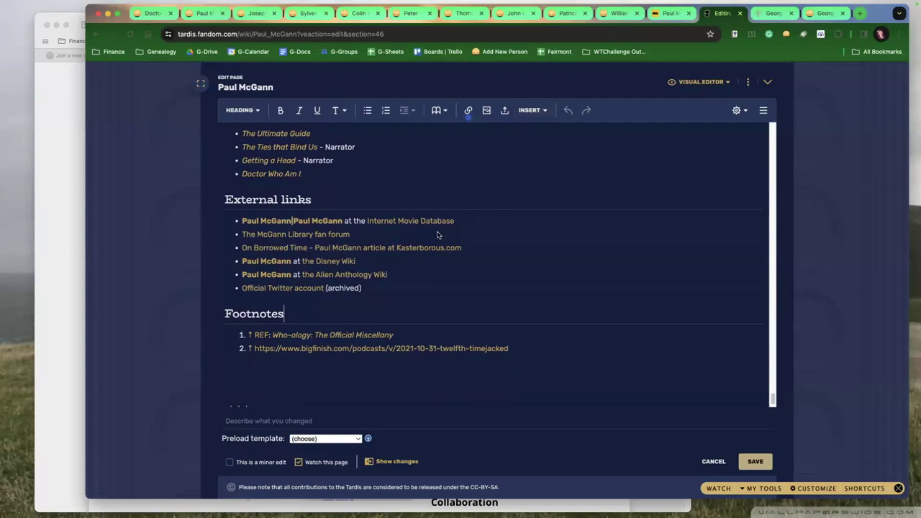
- Try to insert a "wikitree" template at the External links heading
left_click(523, 113)
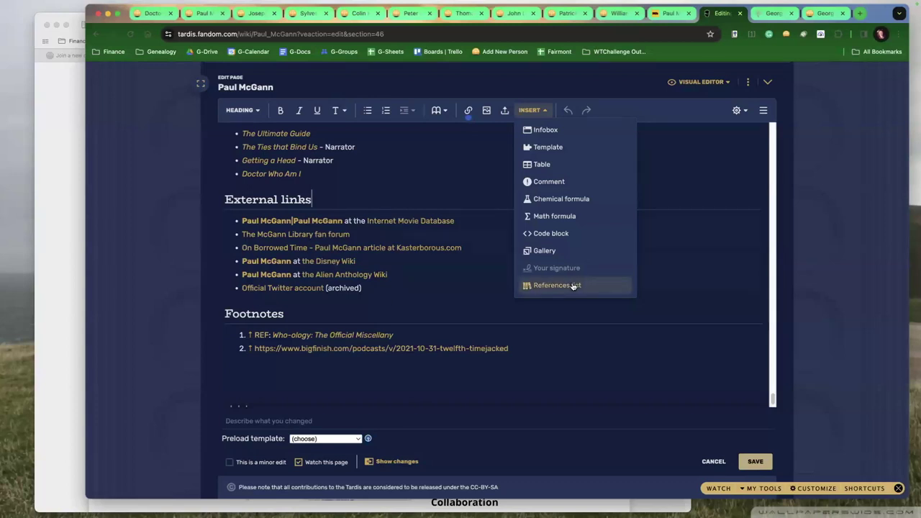
left_click(564, 148)
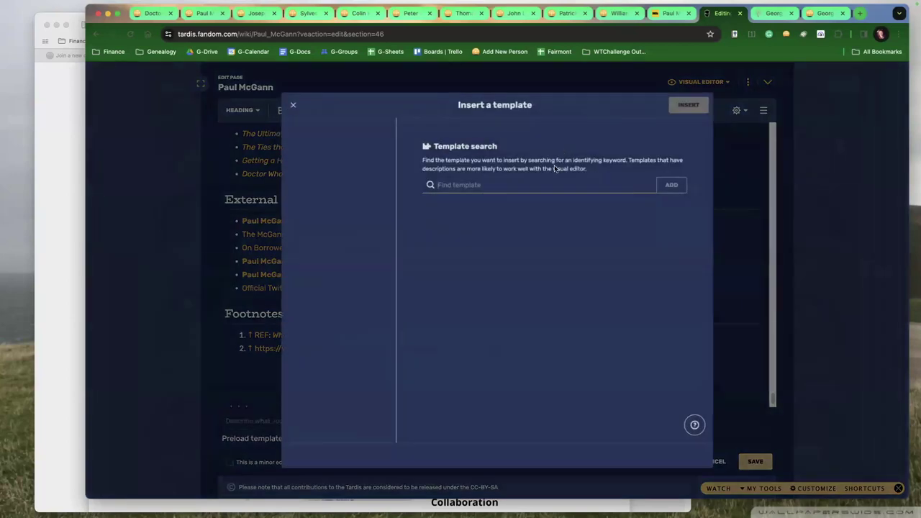
type("wikitree")
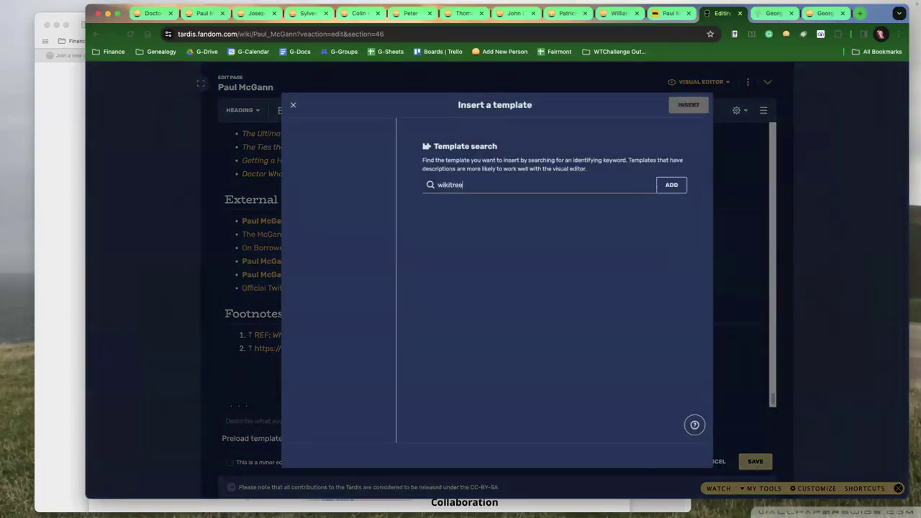
key("Return")
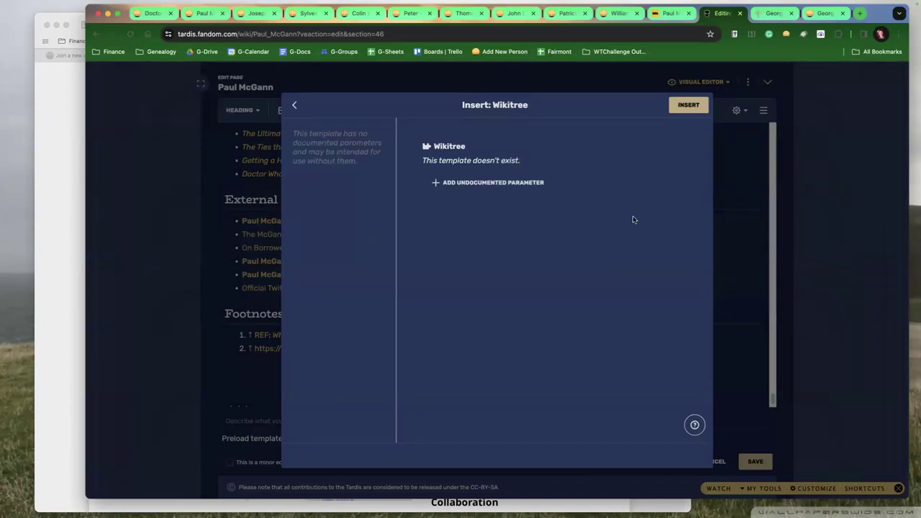
left_click(296, 108)
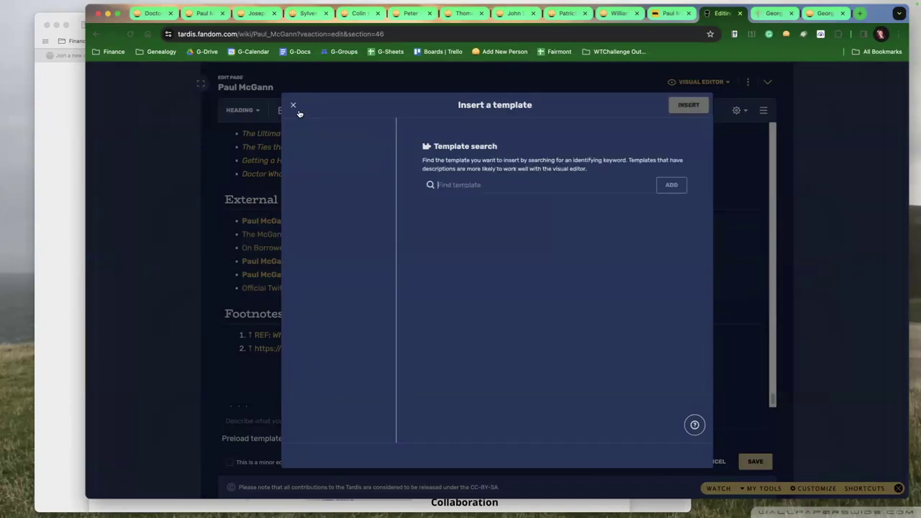
left_click(296, 108)
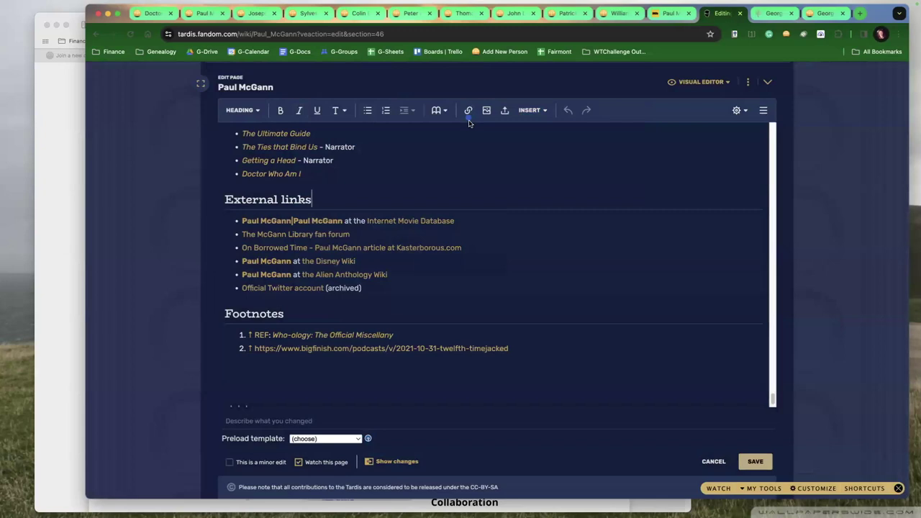
left_click(473, 110)
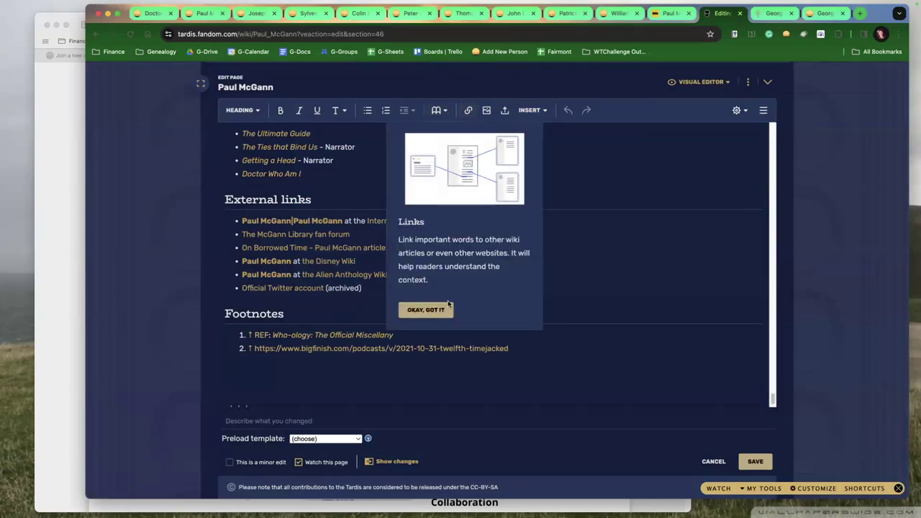
left_click(440, 310)
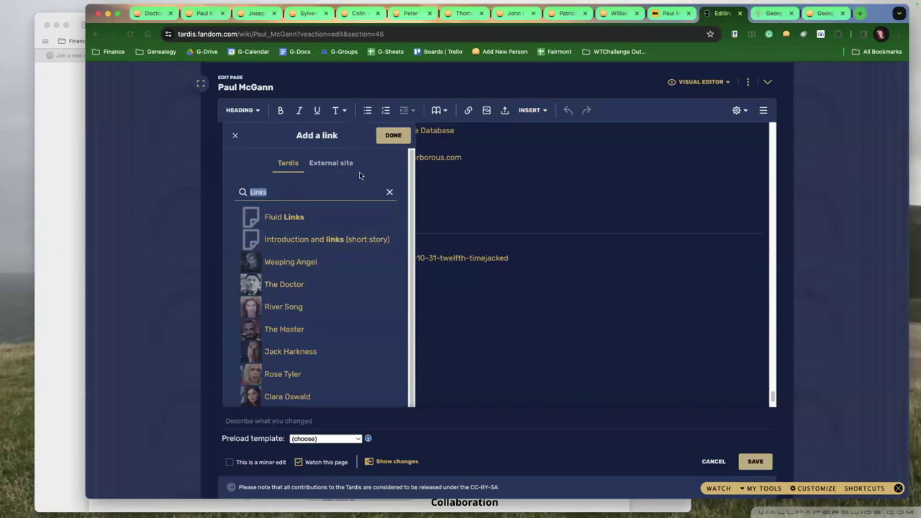
left_click(339, 166)
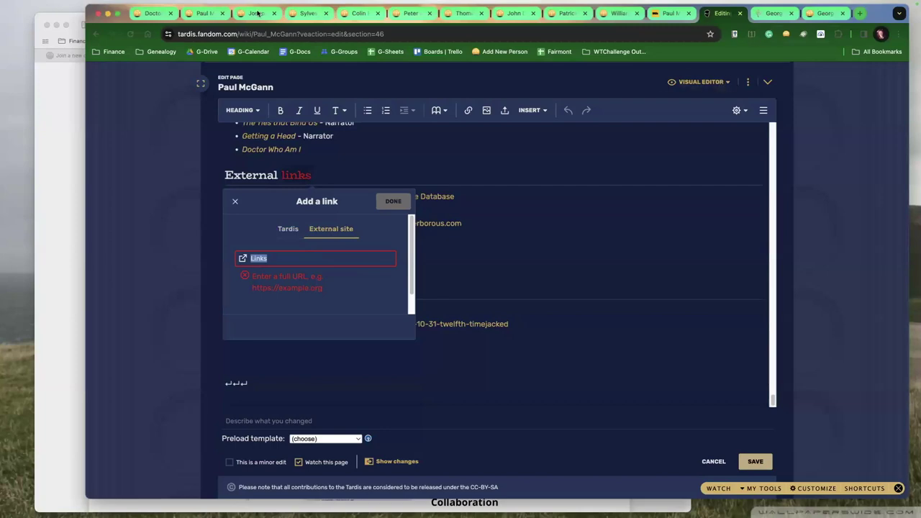
left_click(202, 14)
left_click(259, 34)
key("ctrl+c")
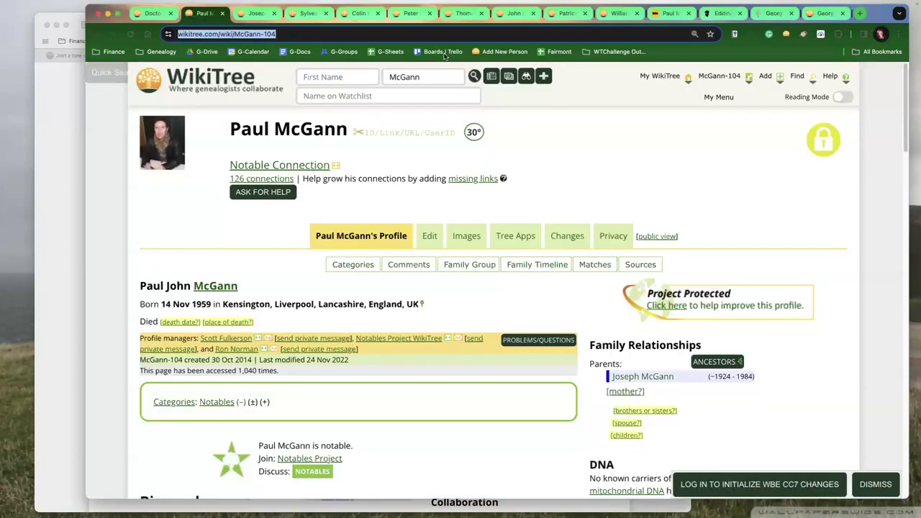
left_click(712, 14)
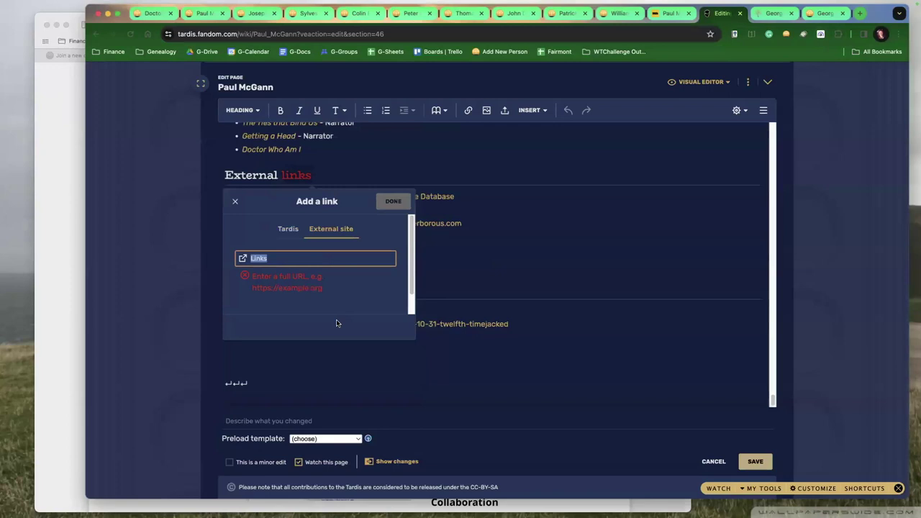
key("ctrl+v")
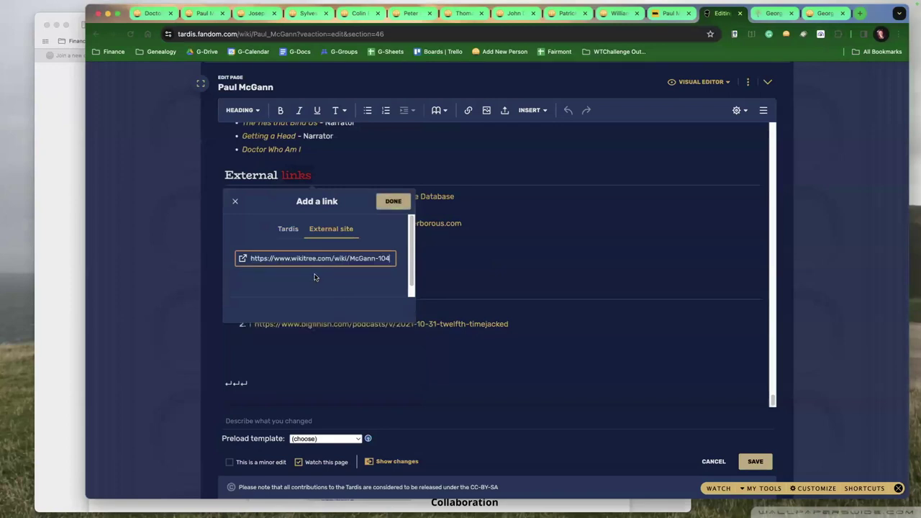
left_click(383, 204)
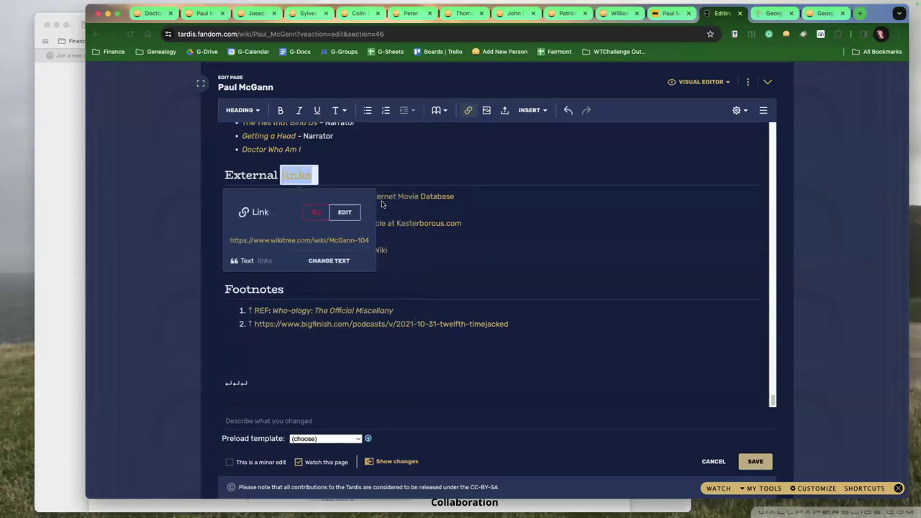
- Close the link details and discard the unpublished edits to the External links heading
left_click(478, 242)
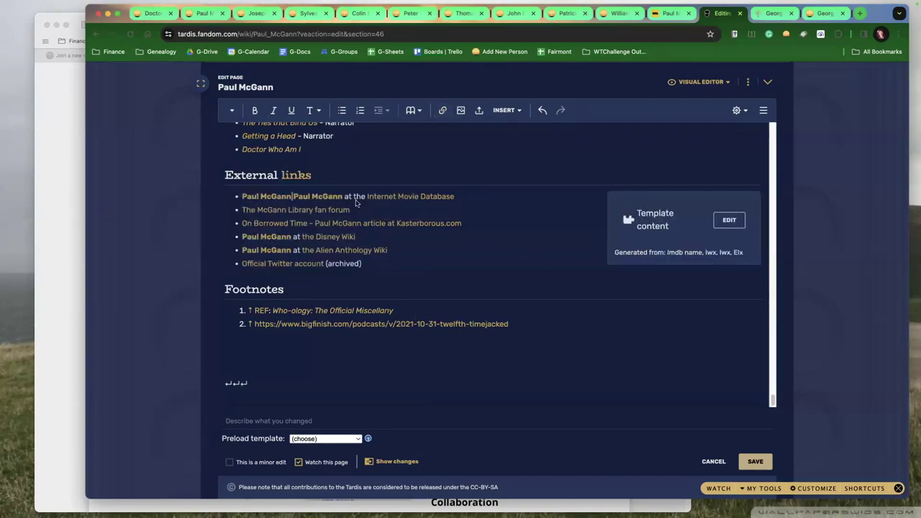
left_click(317, 176)
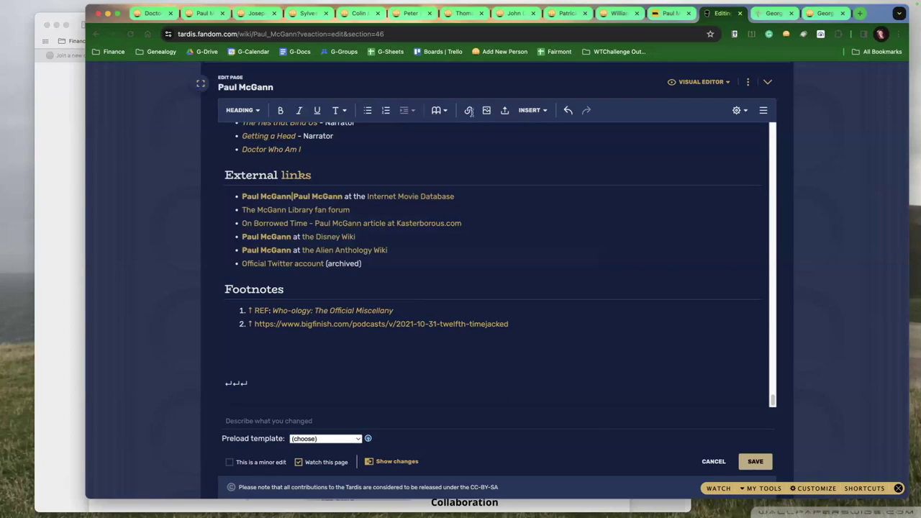
left_click(705, 463)
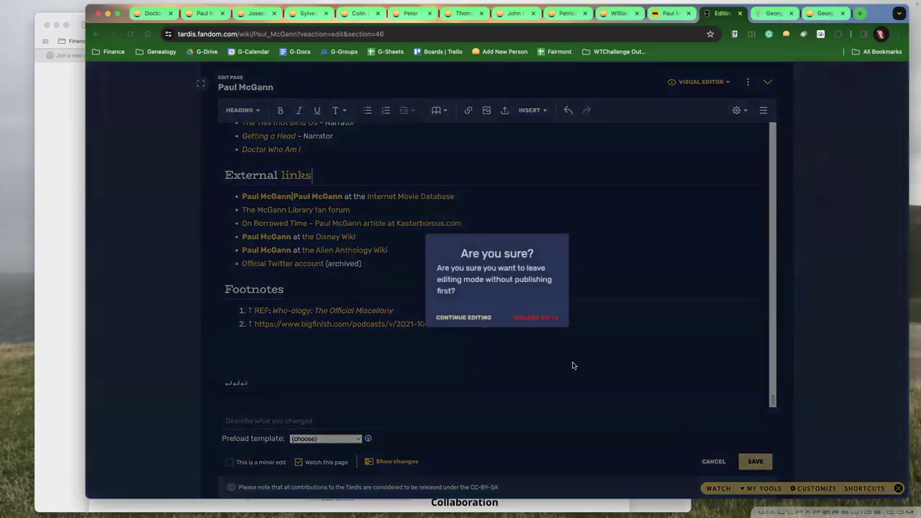
left_click(514, 318)
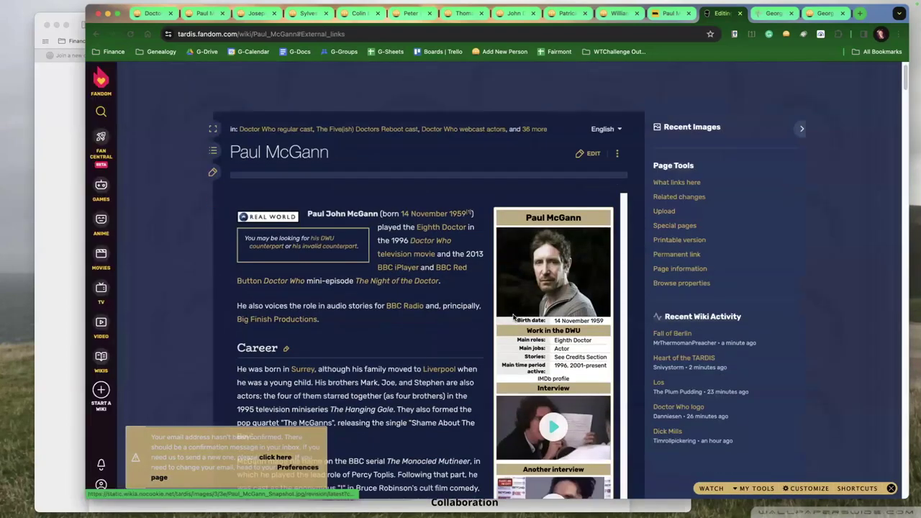
- Reopen the External links section of the article for editing and try to place the cursor in its list
scroll(384, 207, "down", 2)
scroll(380, 206, "up", 5)
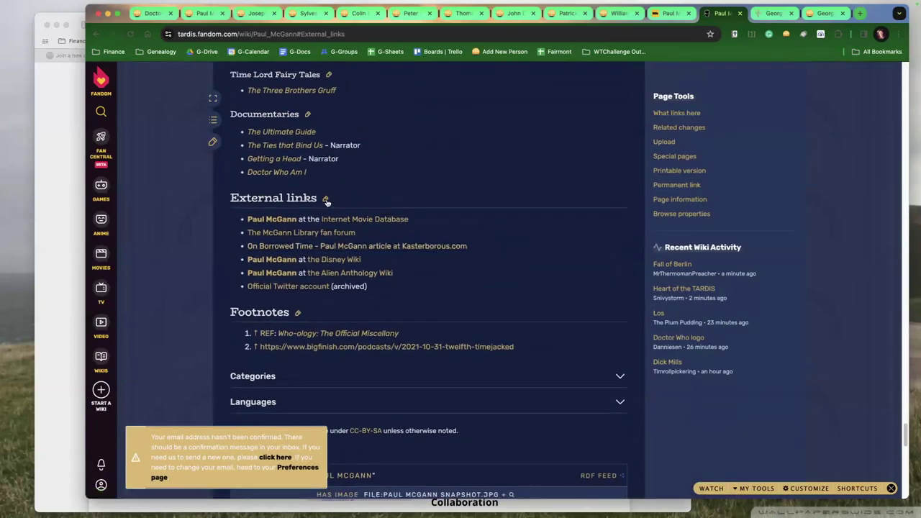
left_click(326, 200)
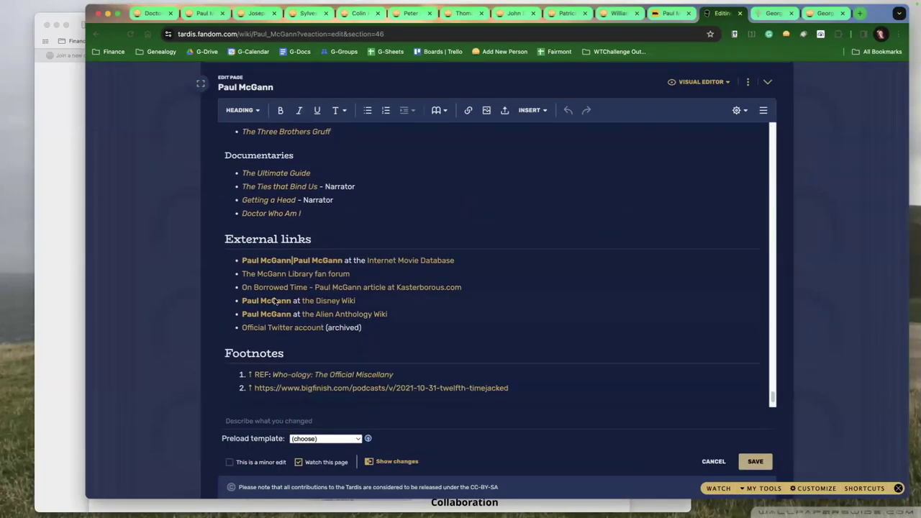
left_click_drag(238, 271, 237, 262)
left_click(237, 261)
left_click(240, 261)
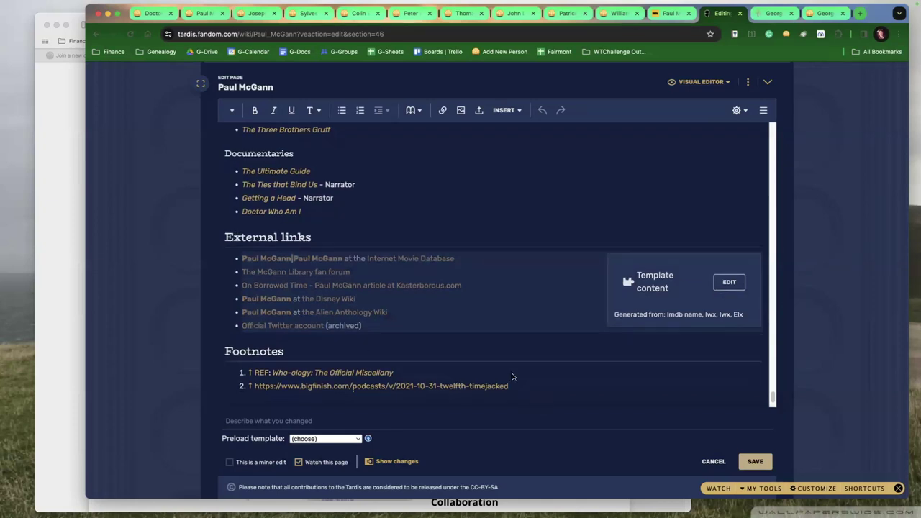
scroll(512, 377, "up", 3)
scroll(512, 374, "down", 5)
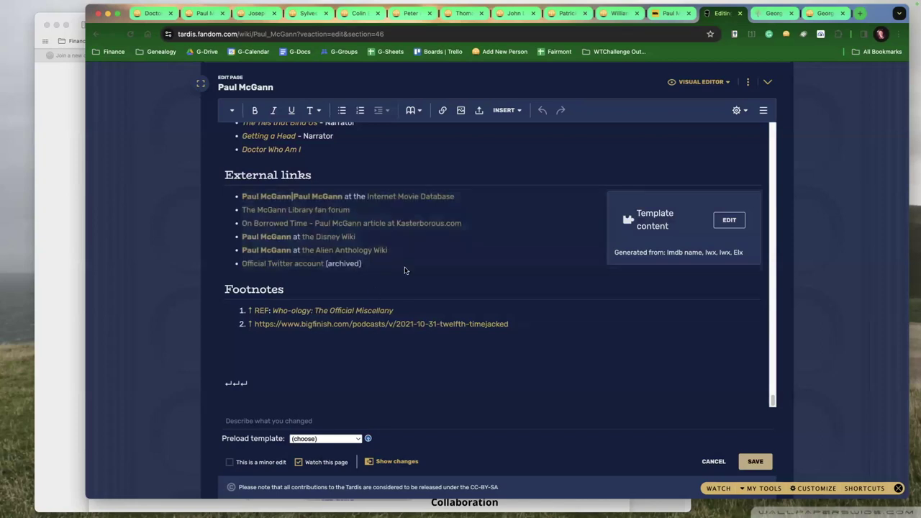
left_click(545, 326)
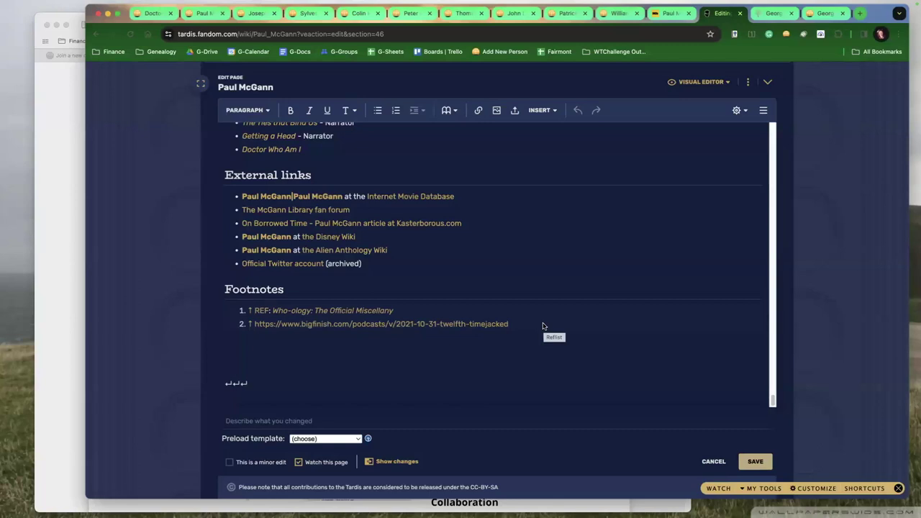
type("Genealogy o")
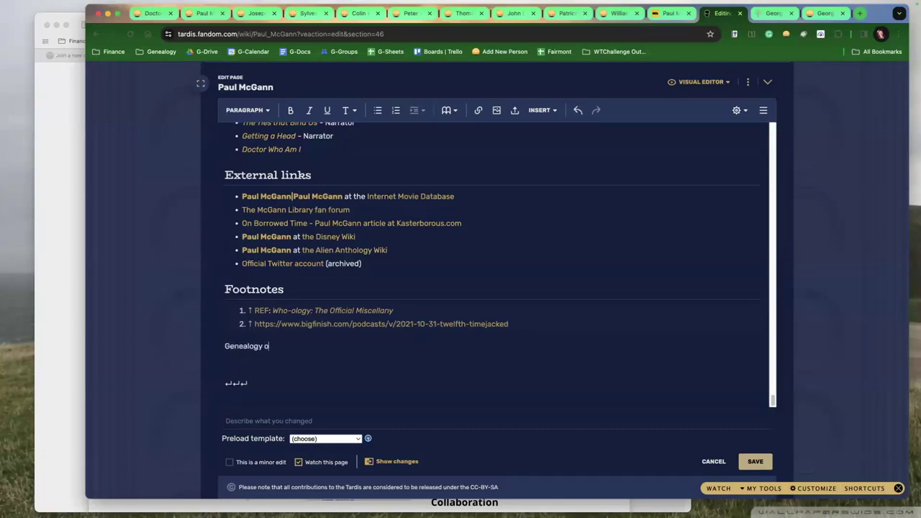
type("f Paul McGann at WikTree.com")
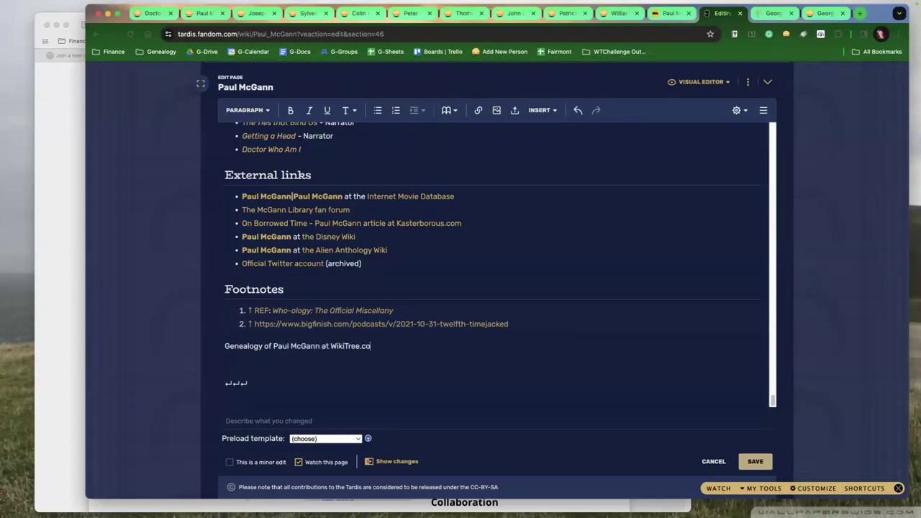
key("super+v")
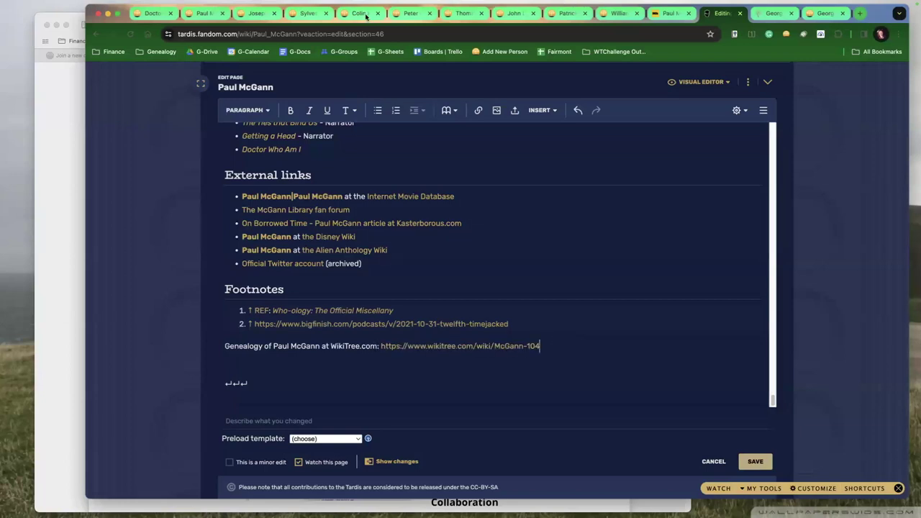
- Reload Paul McGann's WikiTree profile and return to the article editor
left_click(209, 14)
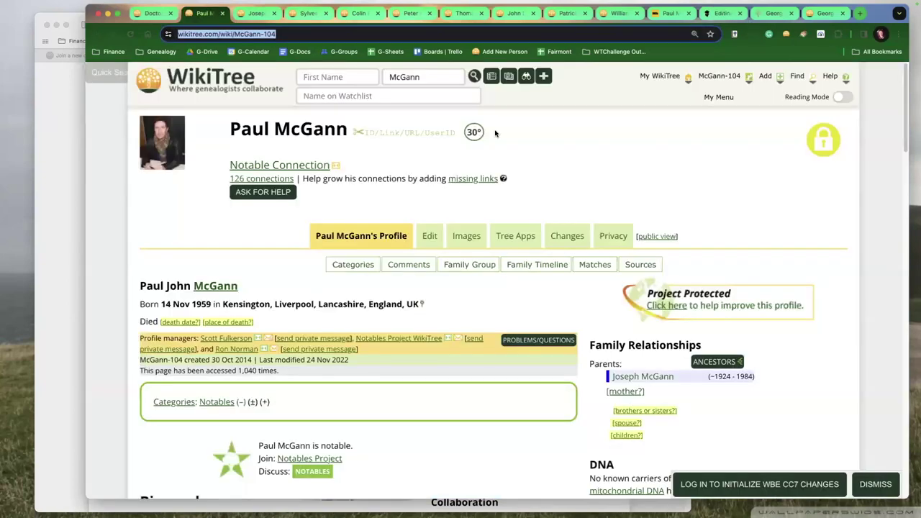
left_click(403, 156)
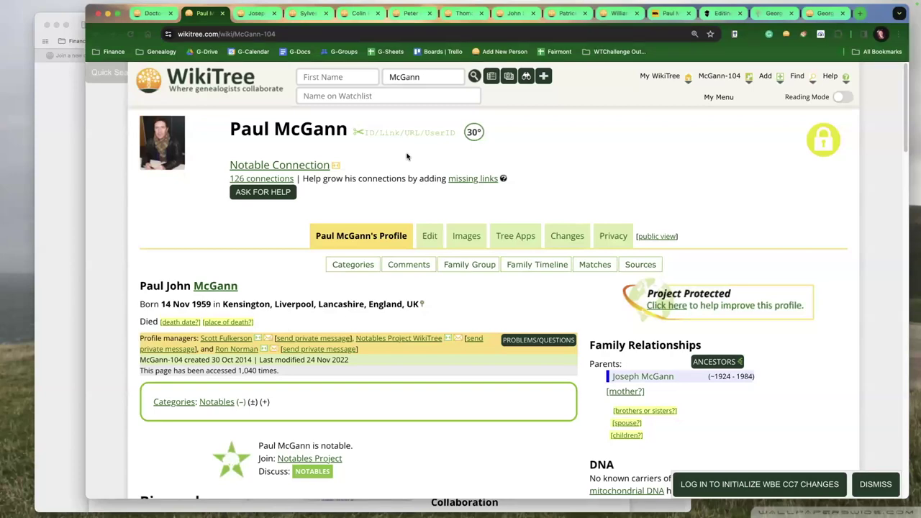
key("super+r")
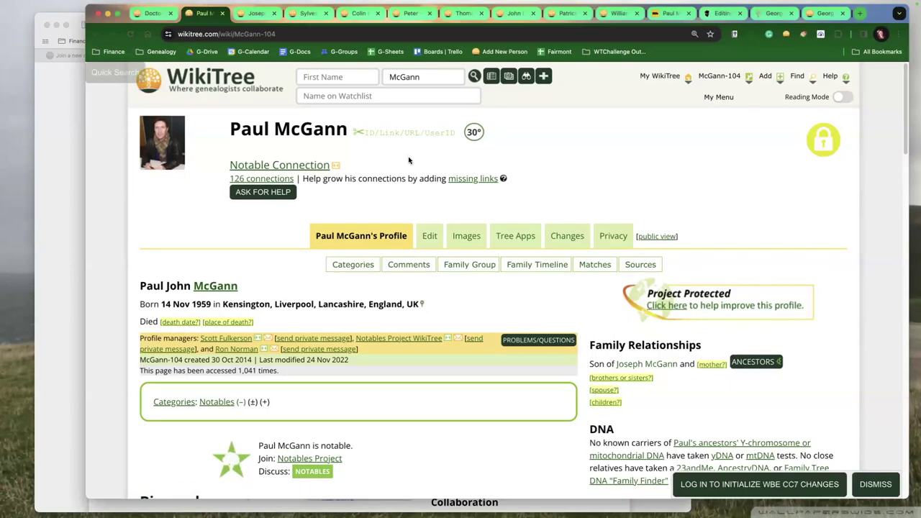
left_click(720, 13)
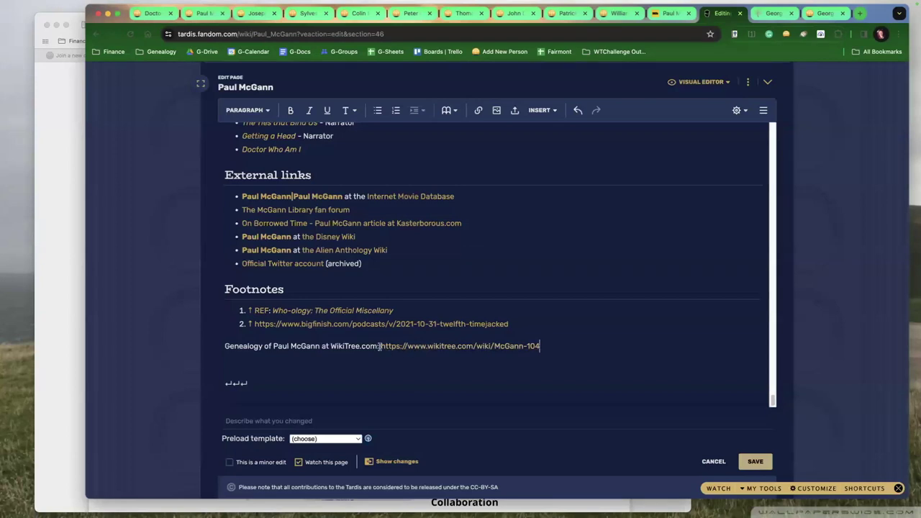
- Replace the URL in the new genealogy line with the previously copied WikiTree source citation
left_click_drag(379, 347, 541, 346)
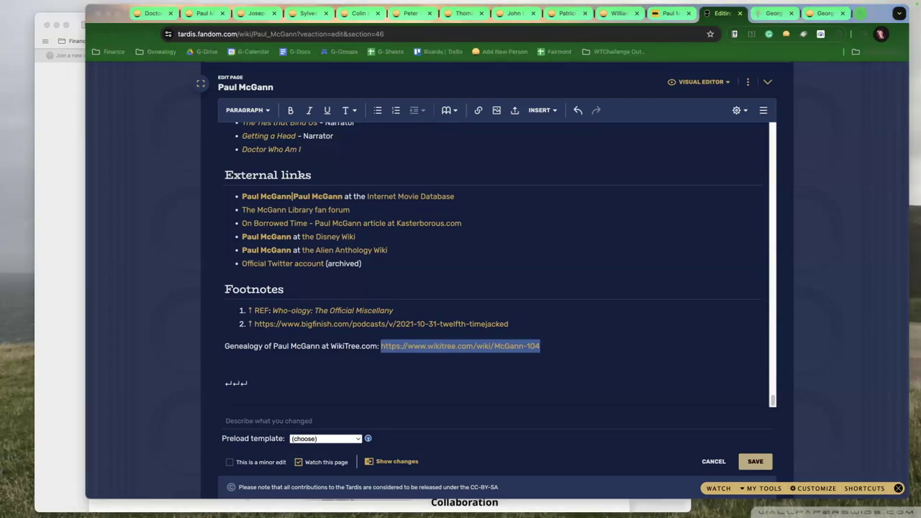
type("WikiTree contributors, \"George Hamilton Ames (1851-1926),\" WikiTree: The Free Family Tree, (https://www.wikitree.com/wiki/Ames-1952 : accessed 31 January 2024).")
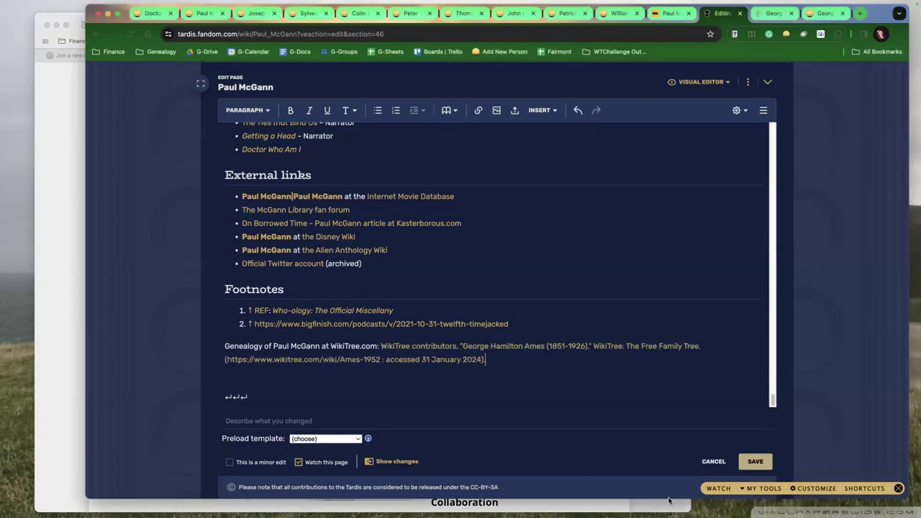
right_click(458, 362)
left_click(381, 349)
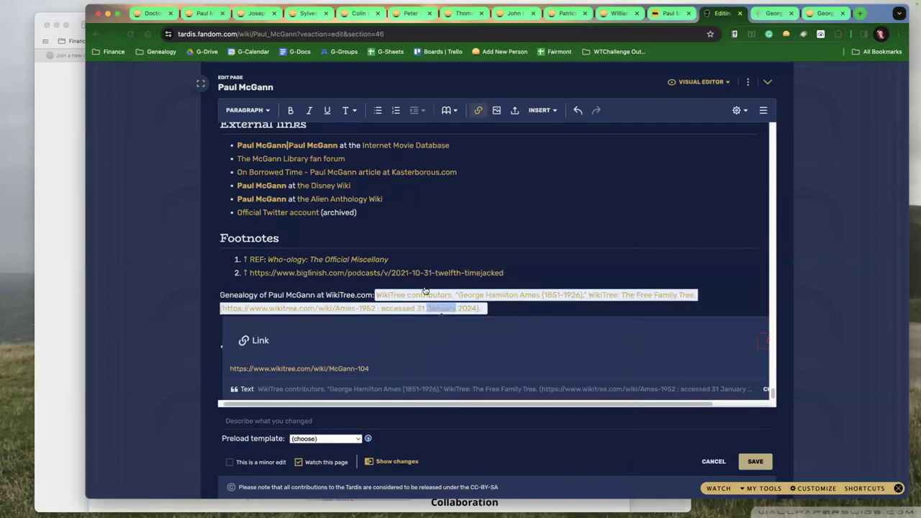
- Adapt the pasted citation by changing the profile name to "Paul McGann" and the WikiTree ID in its URL to "McGann-104"
scroll(450, 294, "up", 1)
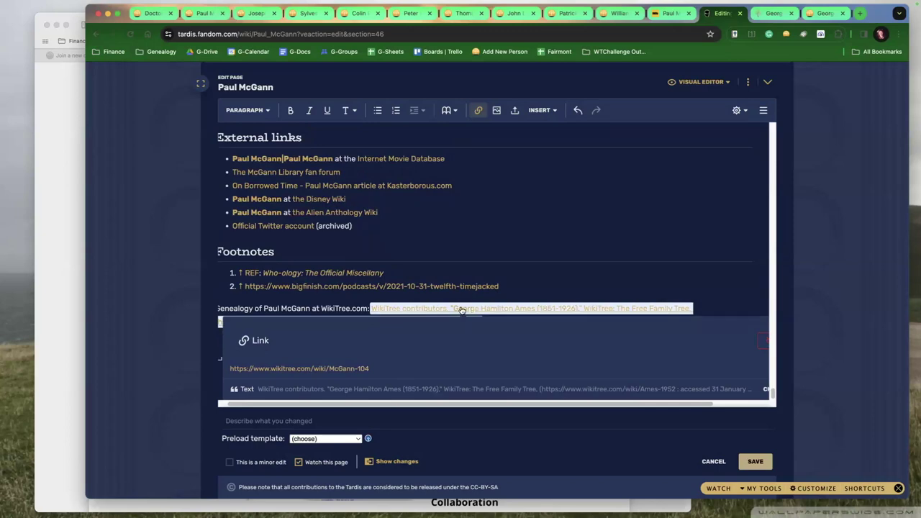
left_click_drag(454, 314, 567, 309)
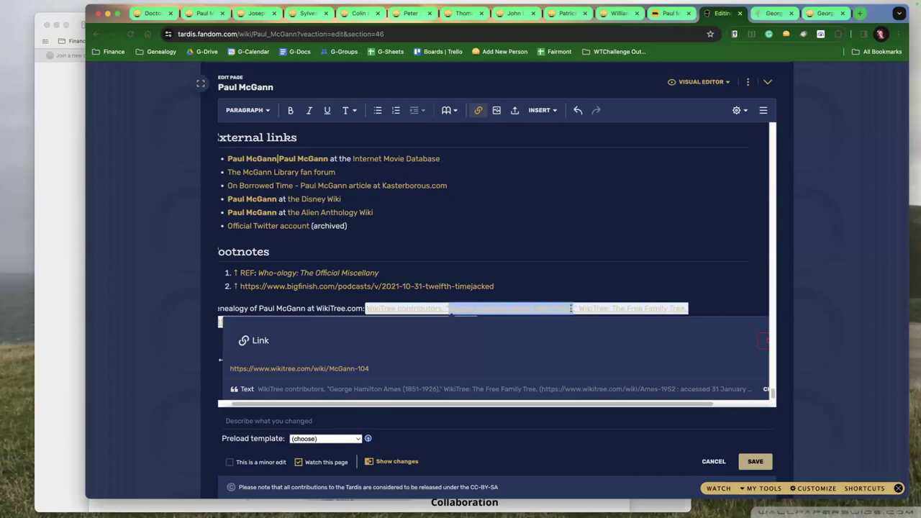
type("Paul Mc")
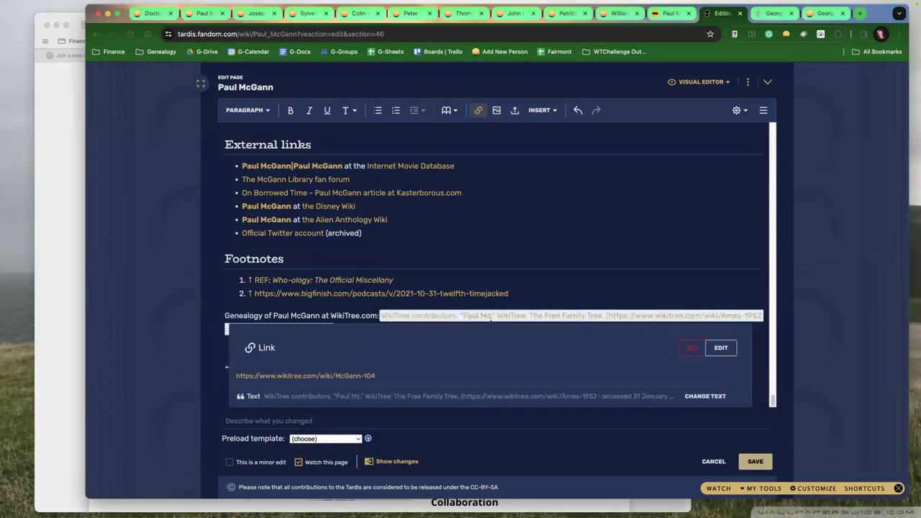
type("Gann")
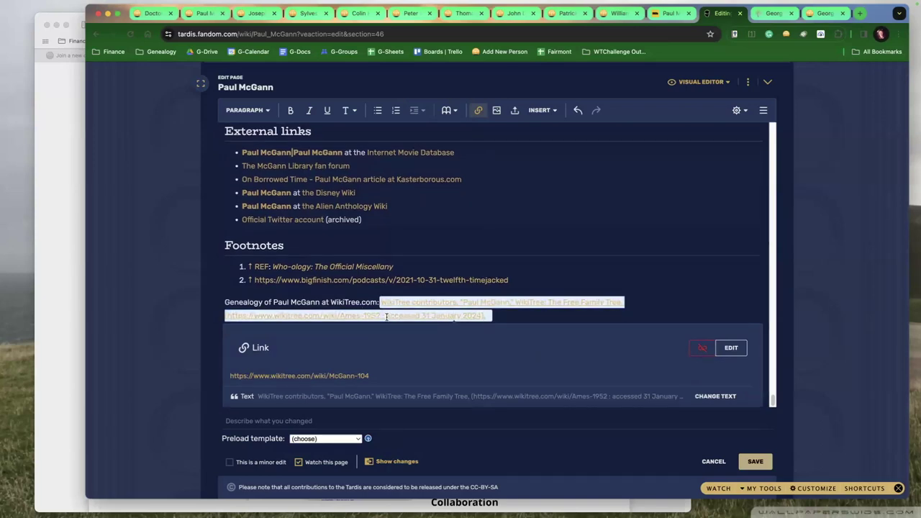
left_click_drag(379, 315, 344, 317)
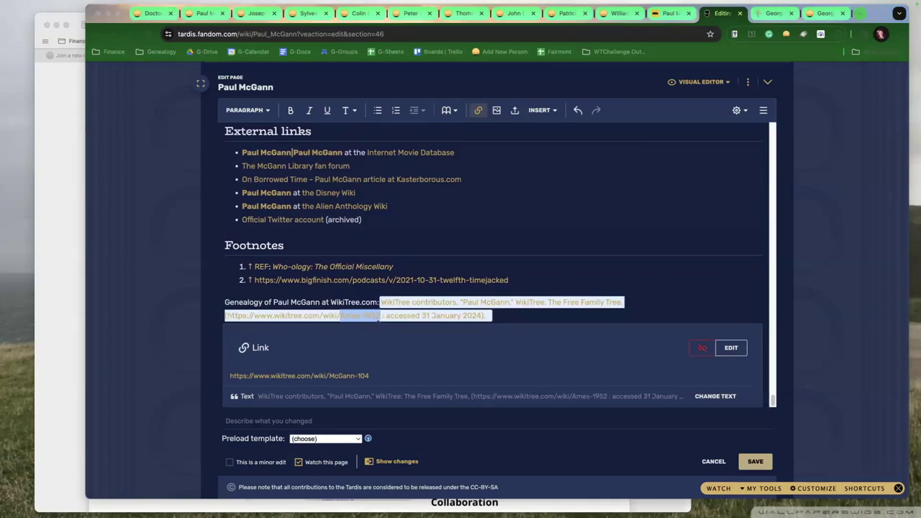
type("McGann-104")
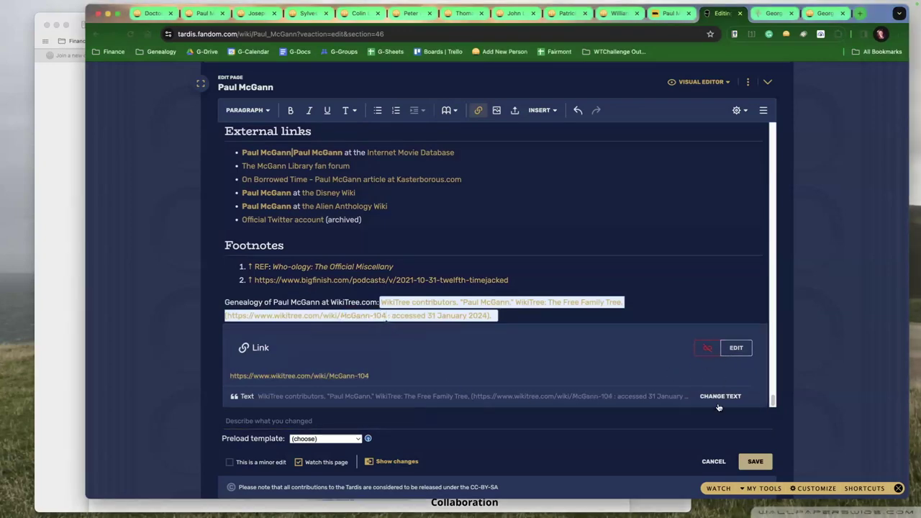
- Save the article changes with the reCAPTCHA check completed, and dismiss the welcome notification
left_click(757, 466)
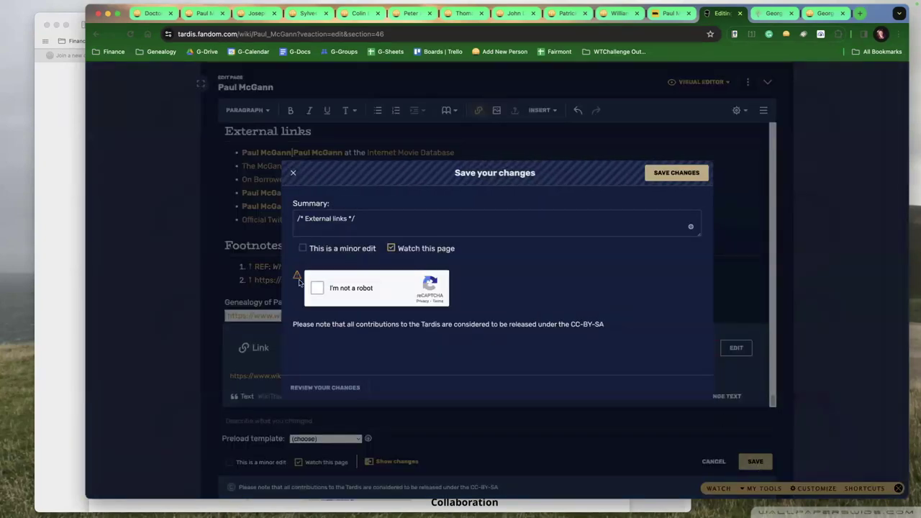
left_click(315, 290)
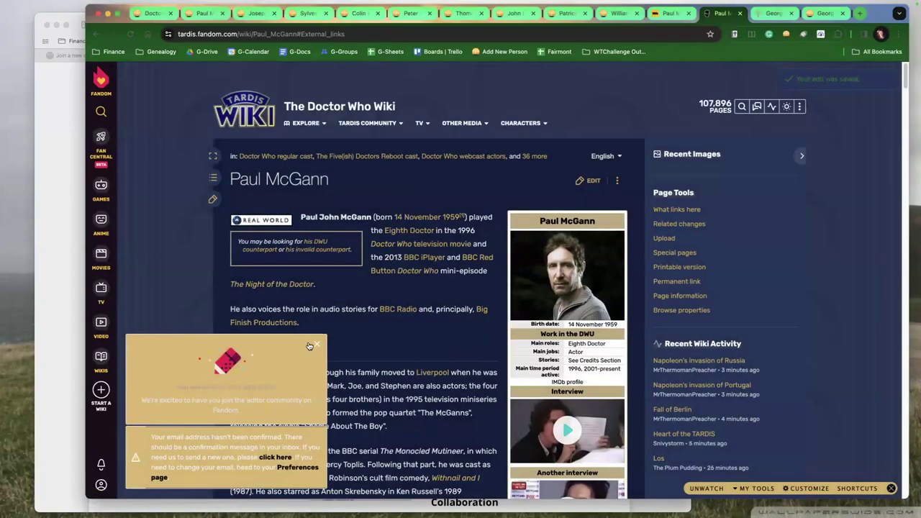
left_click(316, 345)
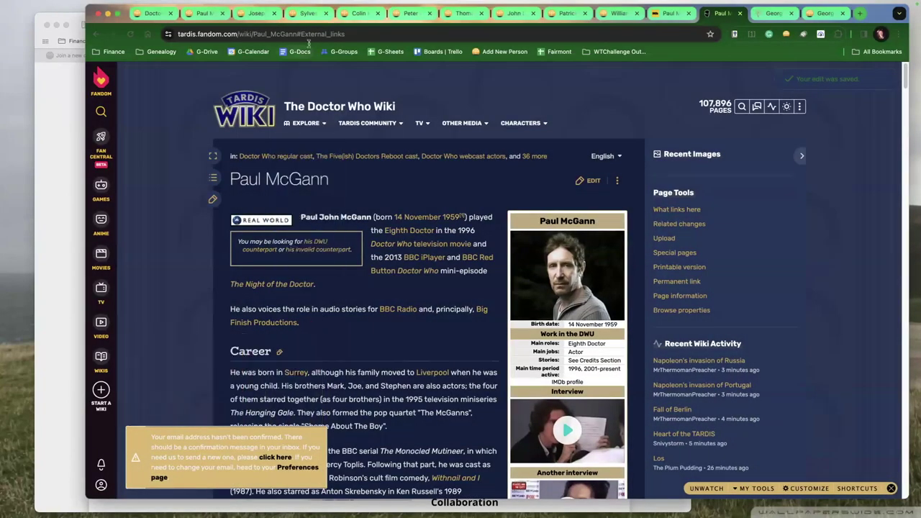
left_click_drag(295, 34, 176, 34)
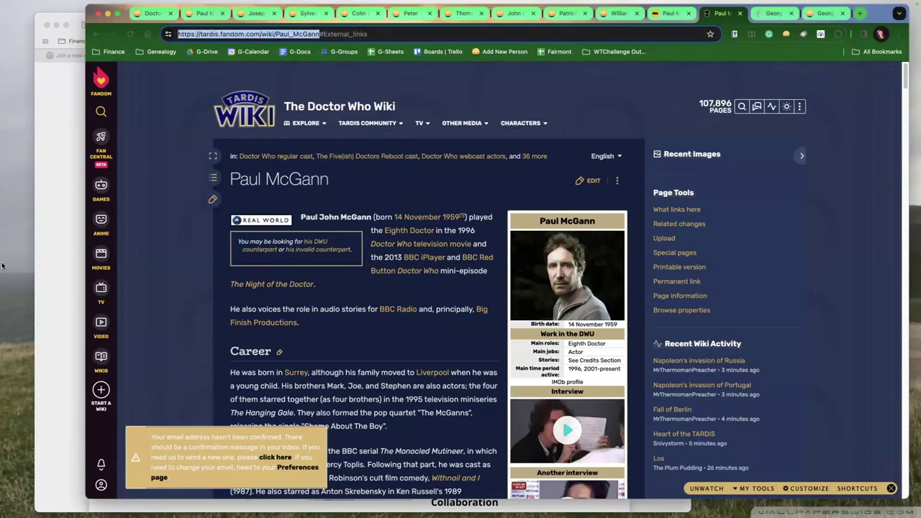
left_click(38, 260)
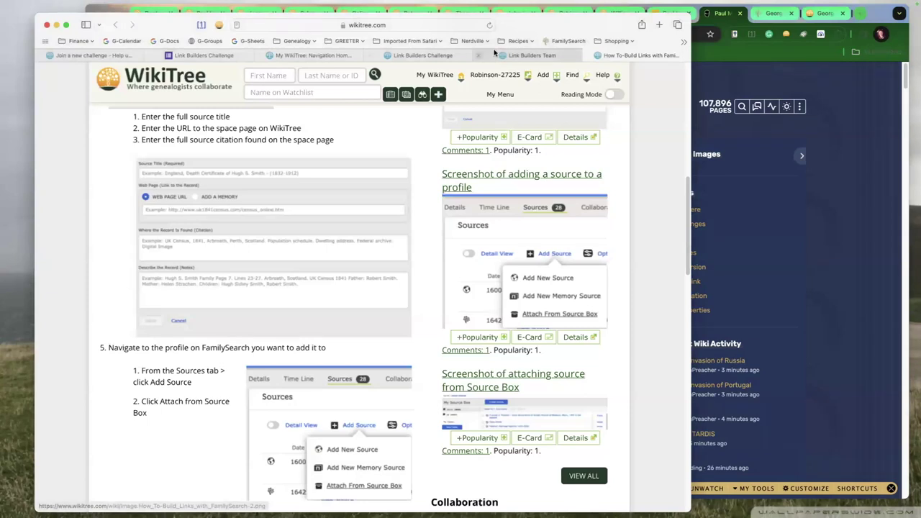
left_click(206, 56)
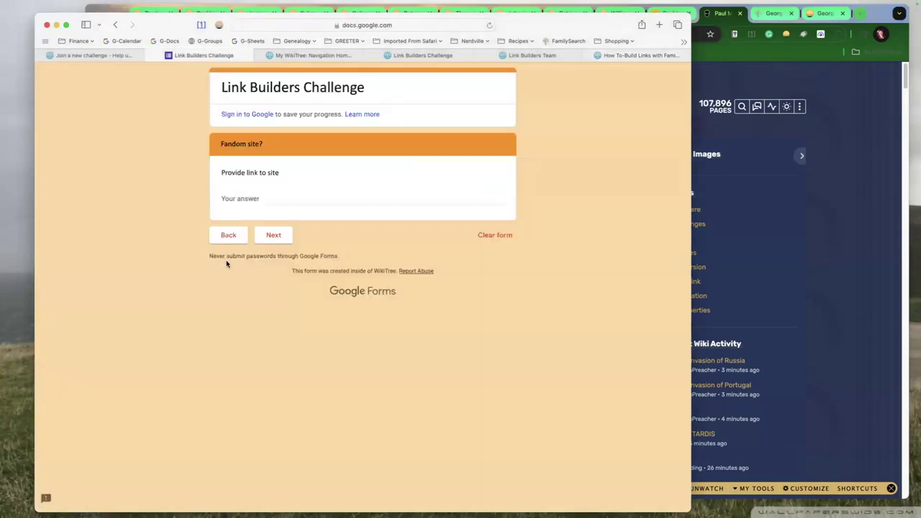
left_click(246, 197)
key("super+v")
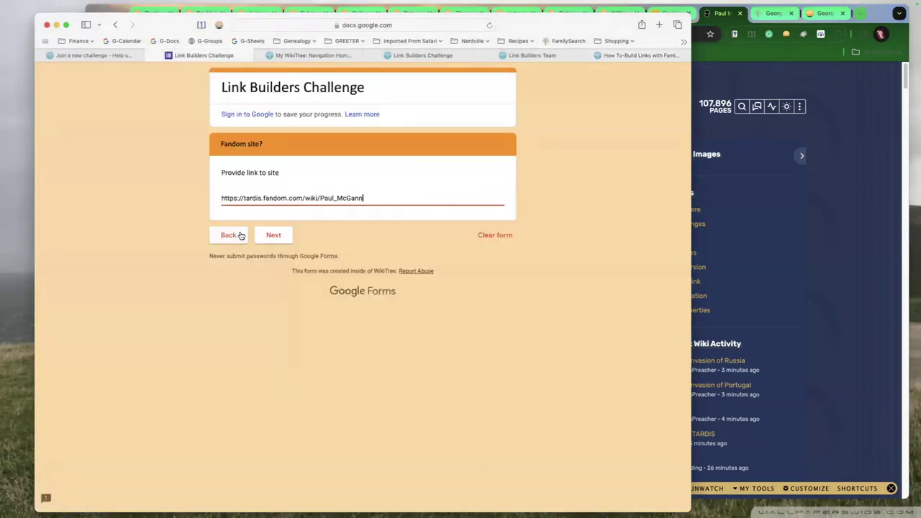
- Submit the Link Builders Challenge form with the other-site question left blank, and start another response
left_click(263, 237)
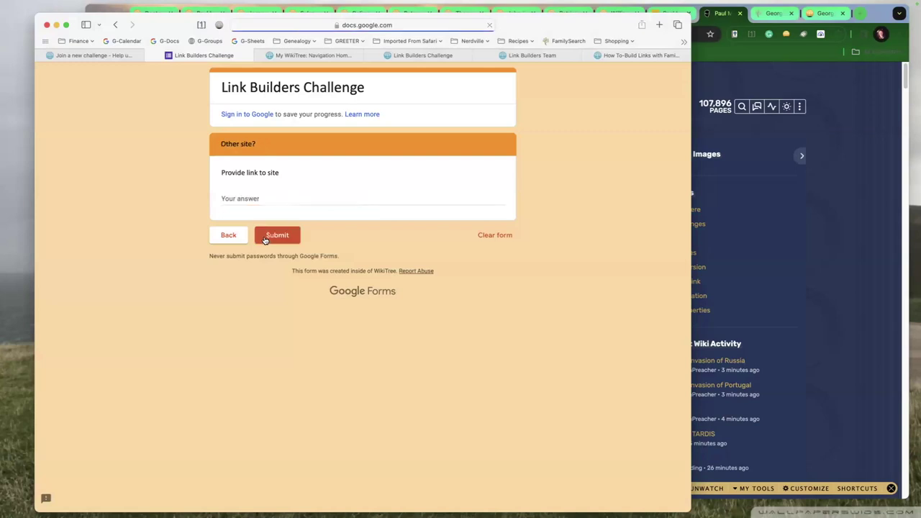
left_click(276, 237)
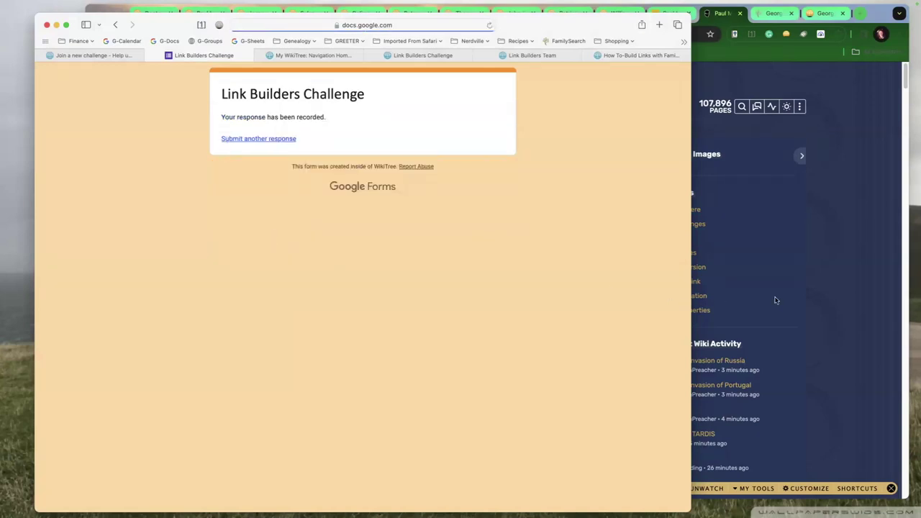
left_click(229, 139)
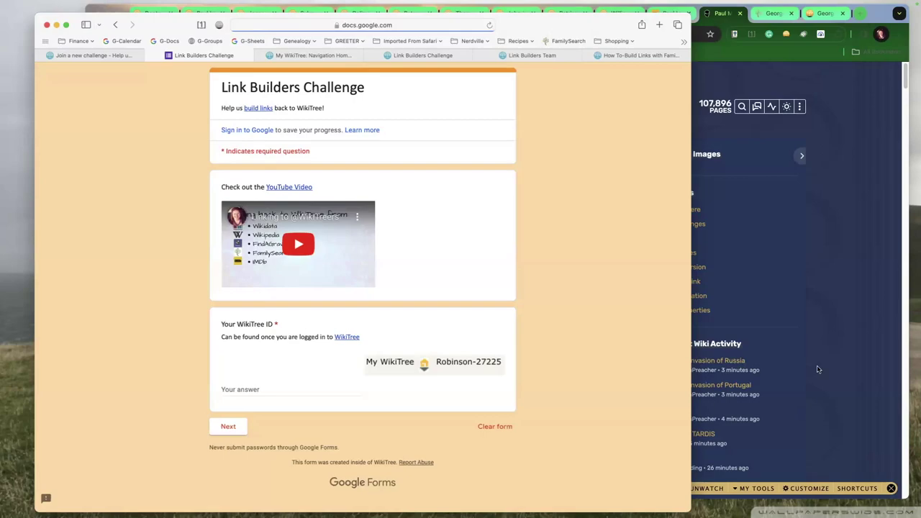
- Switch back to Paul McGann's Tardis Fandom article and examine the WikiTree genealogy citation below its footnotes
left_click(775, 284)
scroll(379, 373, "down", 15)
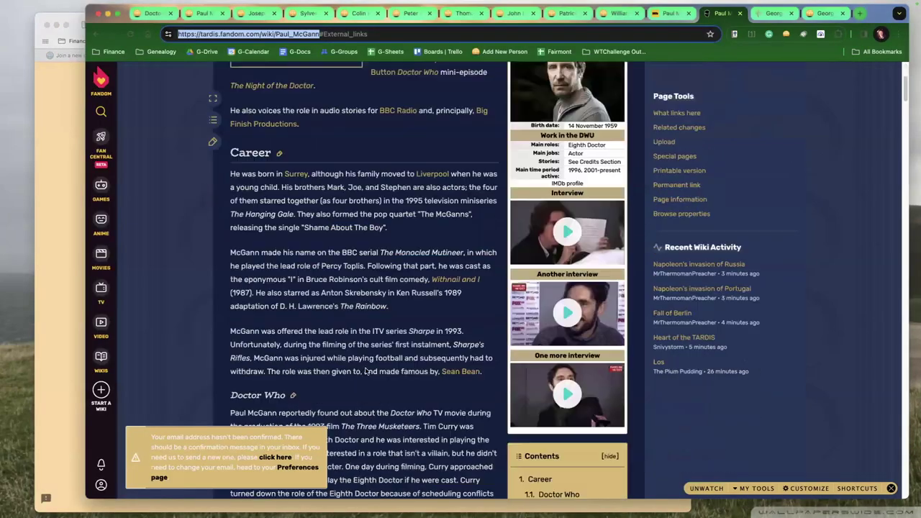
scroll(384, 375, "down", 20)
scroll(417, 380, "down", 20)
scroll(421, 379, "down", 15)
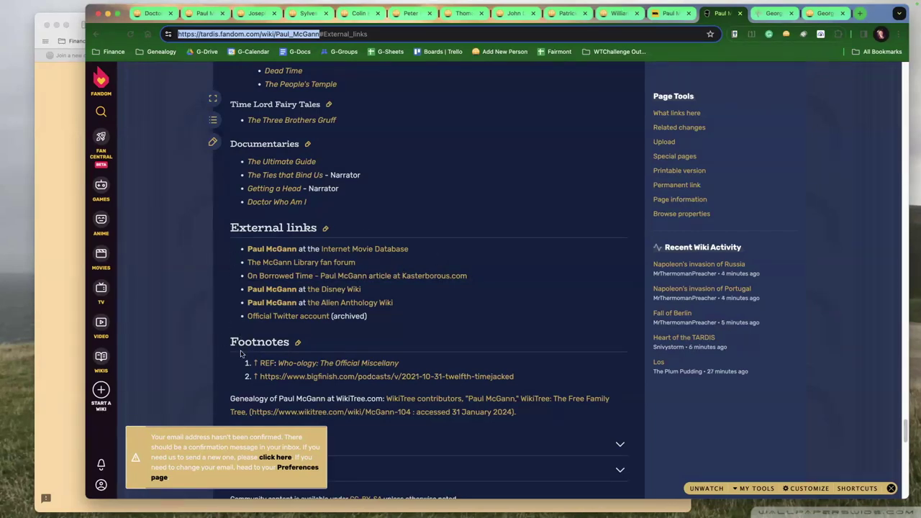
scroll(447, 381, "down", 4)
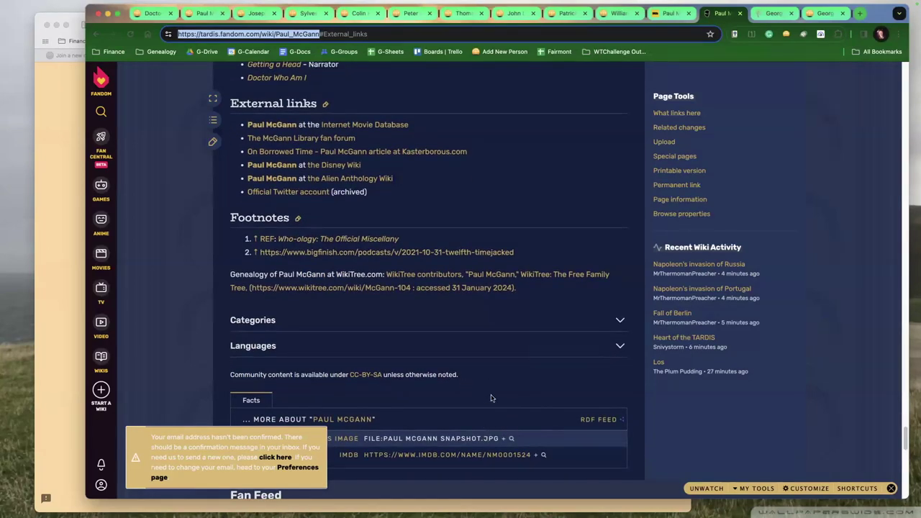
- Close the Paul and Joseph McGann profiles, and open the Wikipedia article listed in the sources of Sylvester McCoy's WikiTree profile
left_click(202, 13)
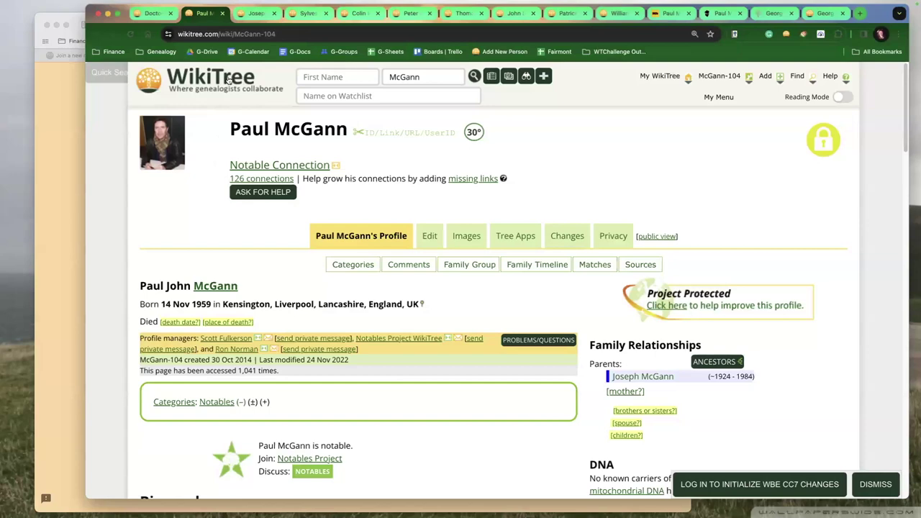
left_click(222, 14)
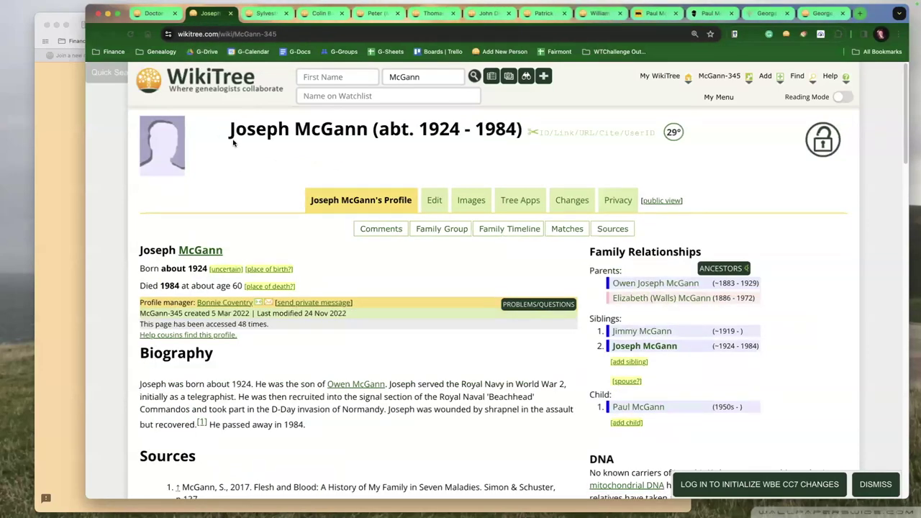
key("super+w")
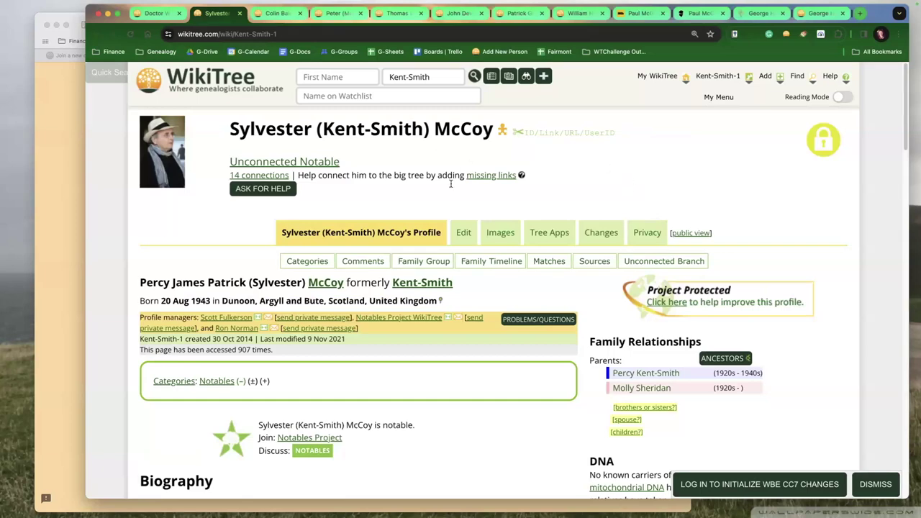
scroll(444, 338, "down", 5)
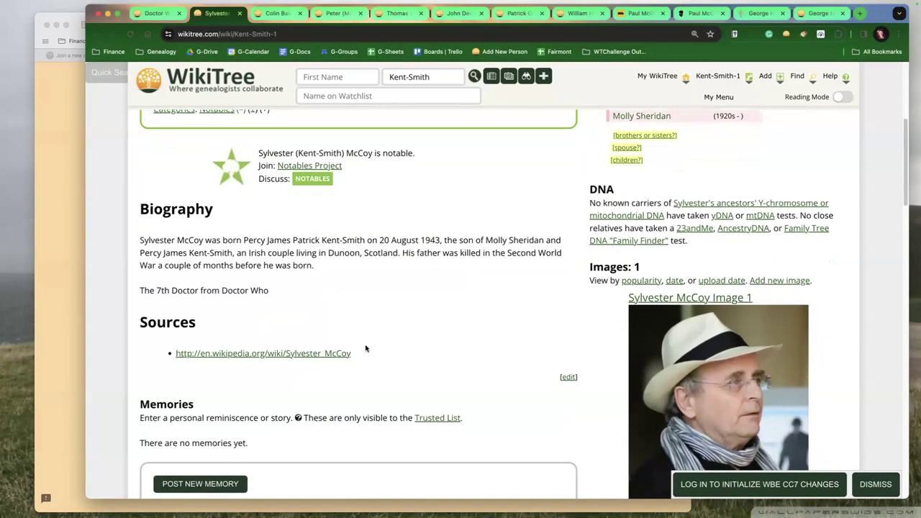
left_click(305, 352, "super")
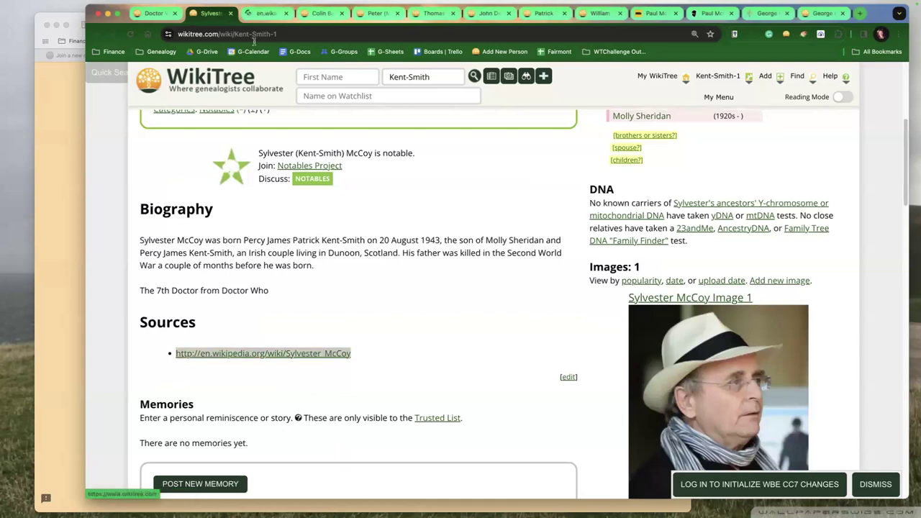
left_click(259, 15)
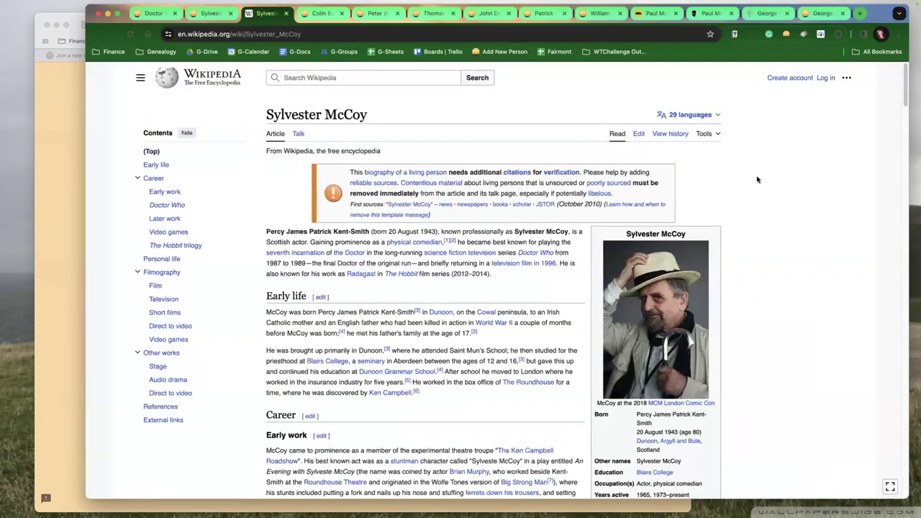
- Check Sylvester McCoy's Wikidata item for an existing WikiTree person ID, and return to his Wikipedia article
left_click(712, 133)
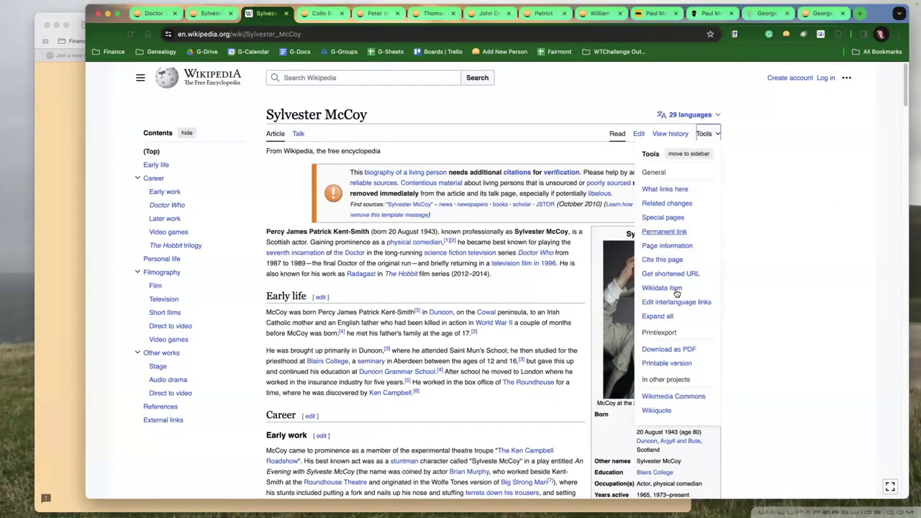
left_click(661, 289)
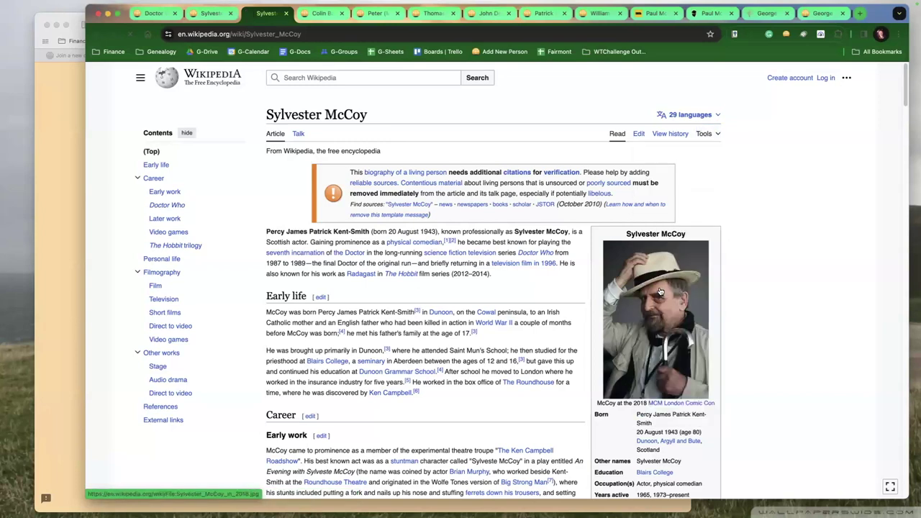
key("ctrl+f")
type("wikitre")
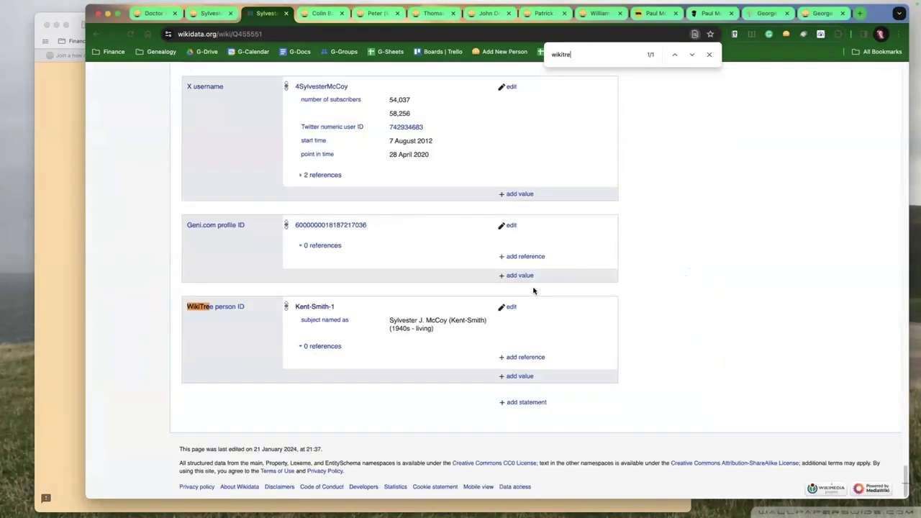
key("super+bracketleft")
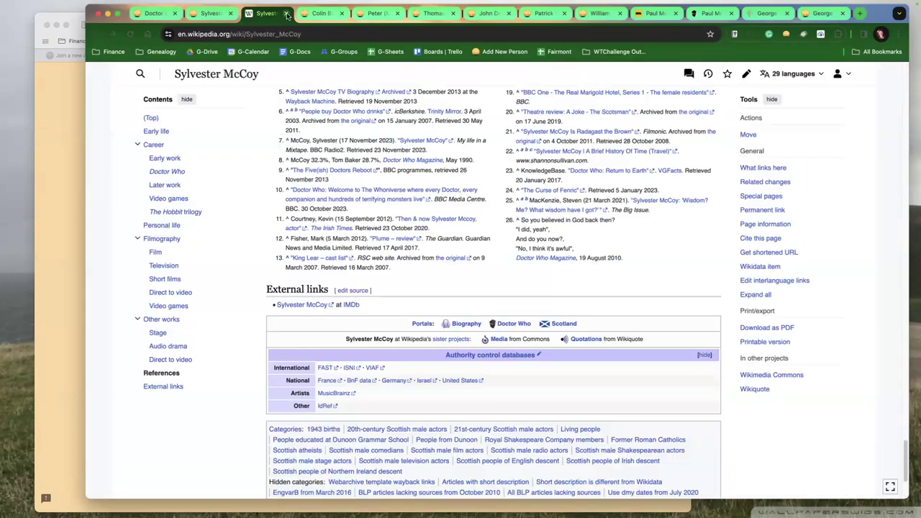
- Open Sylvester McCoy's IMDb page from the article's external links, close the Wikipedia article, and start editing the IMDb page
left_click(310, 305, "super")
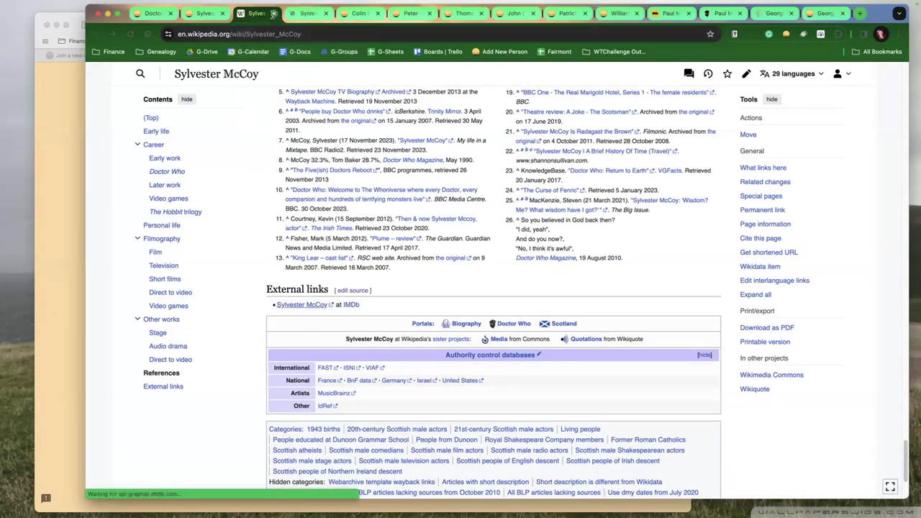
left_click(273, 13)
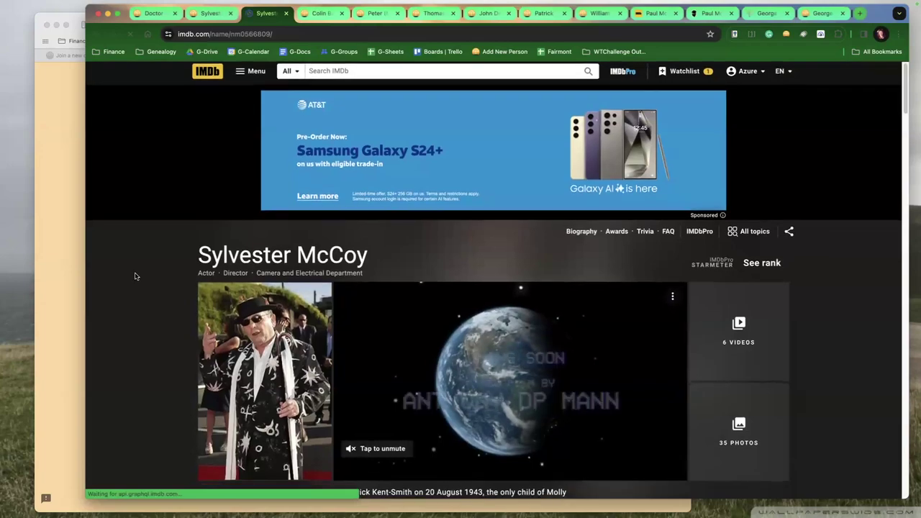
scroll(135, 275, "down", 15)
scroll(140, 271, "down", 10)
scroll(180, 273, "down", 8)
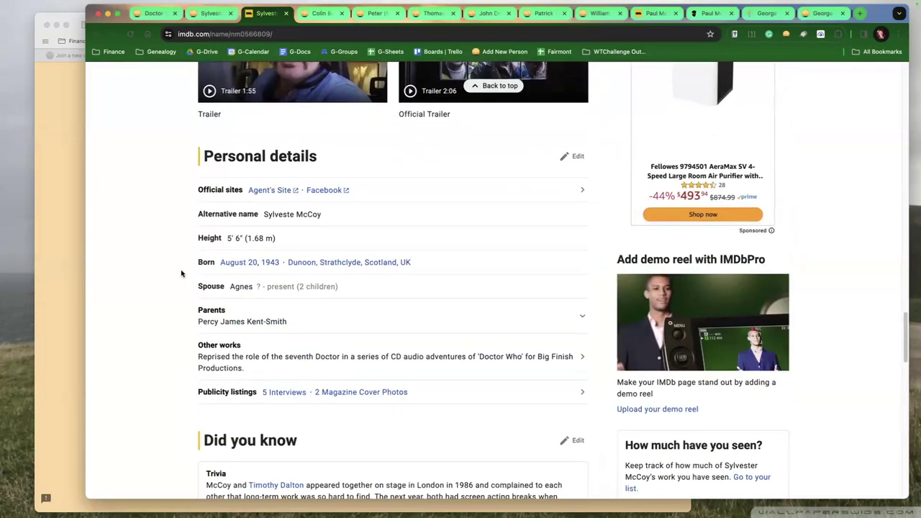
scroll(180, 275, "down", 6)
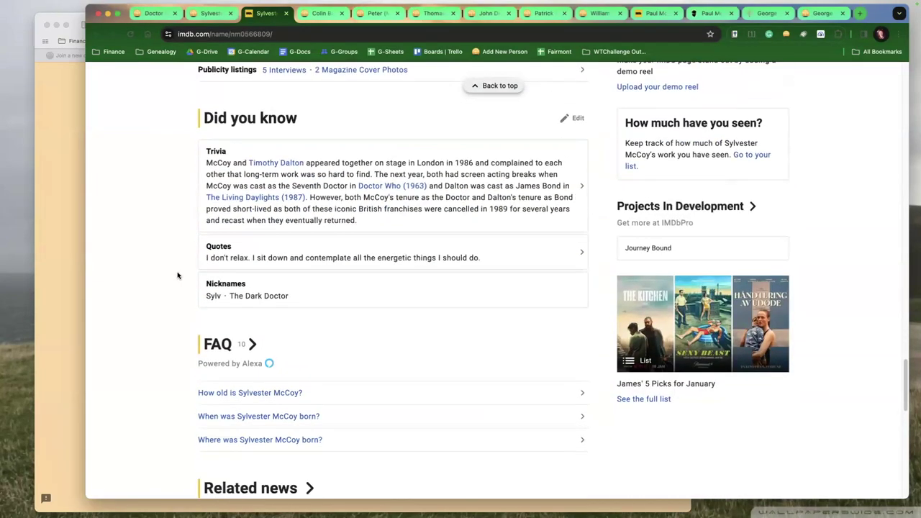
scroll(179, 276, "down", 5)
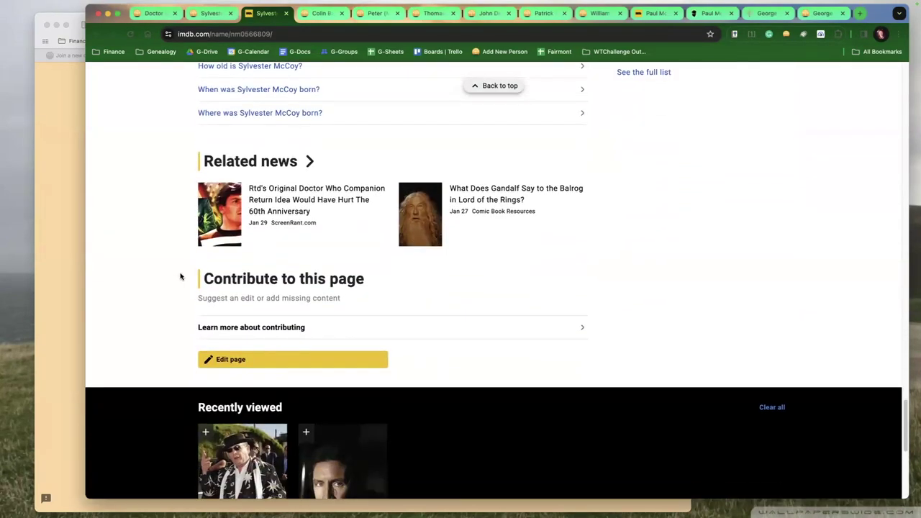
left_click(236, 368)
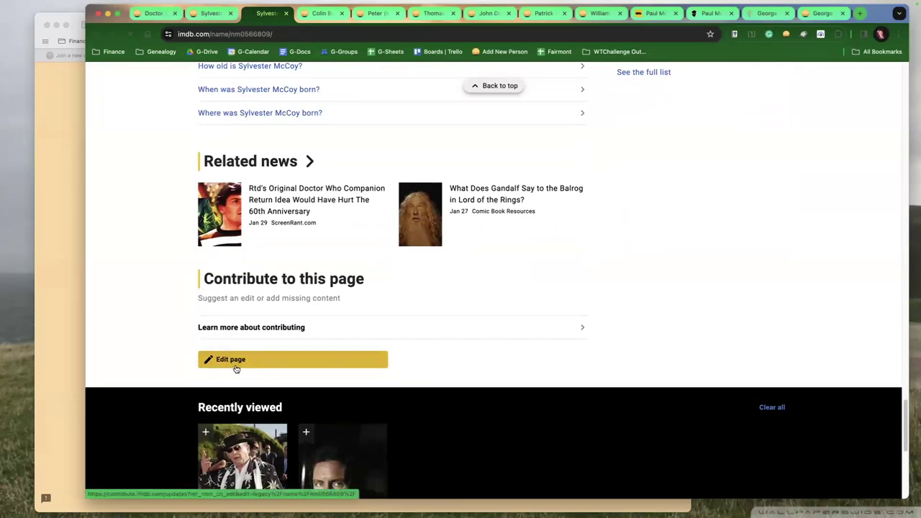
- Choose to add 1 item to the Miscellaneous links to other sites, and continue to the link entry form
scroll(208, 350, "down", 10)
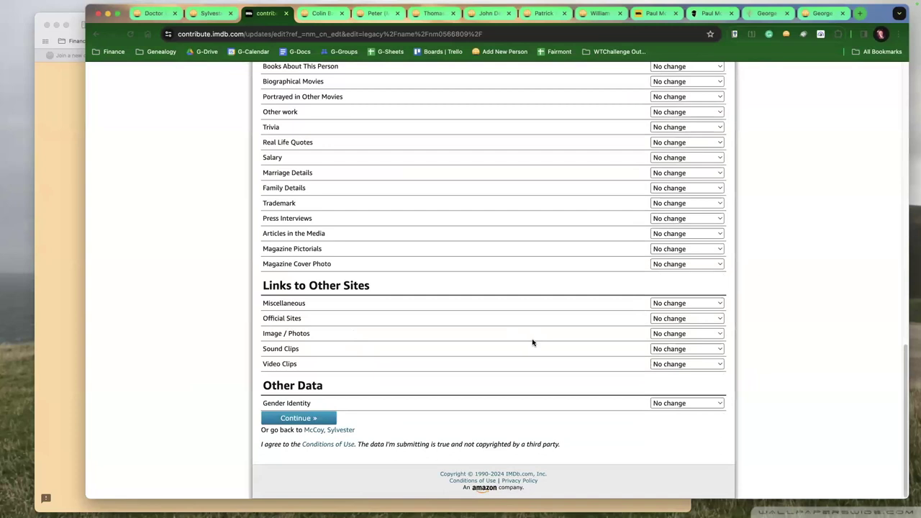
left_click(677, 304)
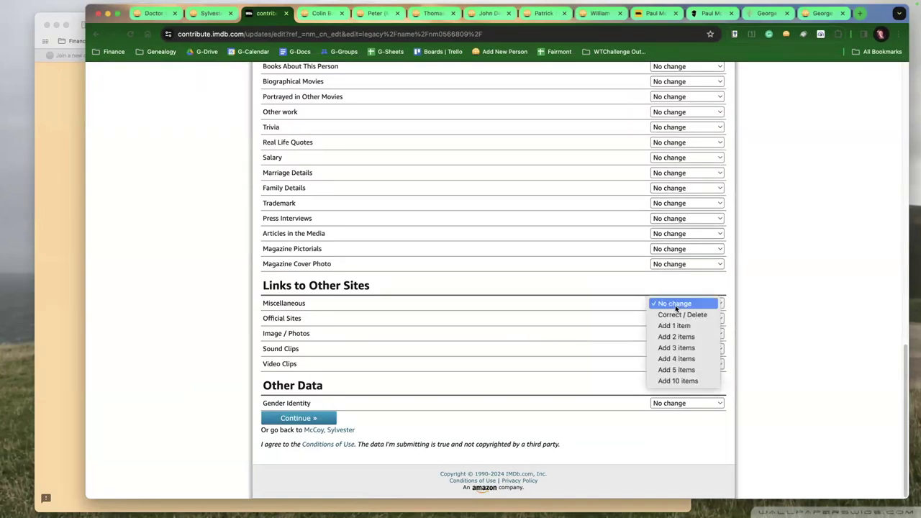
key("Escape")
left_click(675, 326)
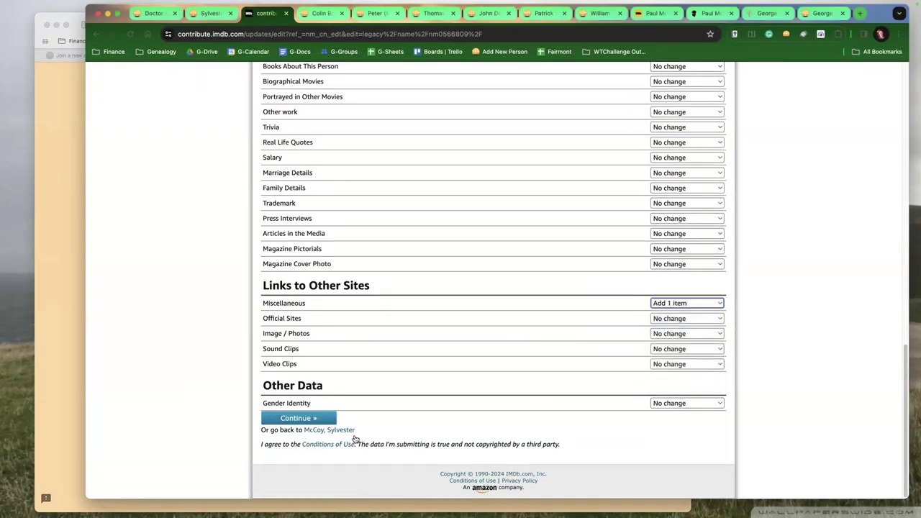
left_click(304, 421)
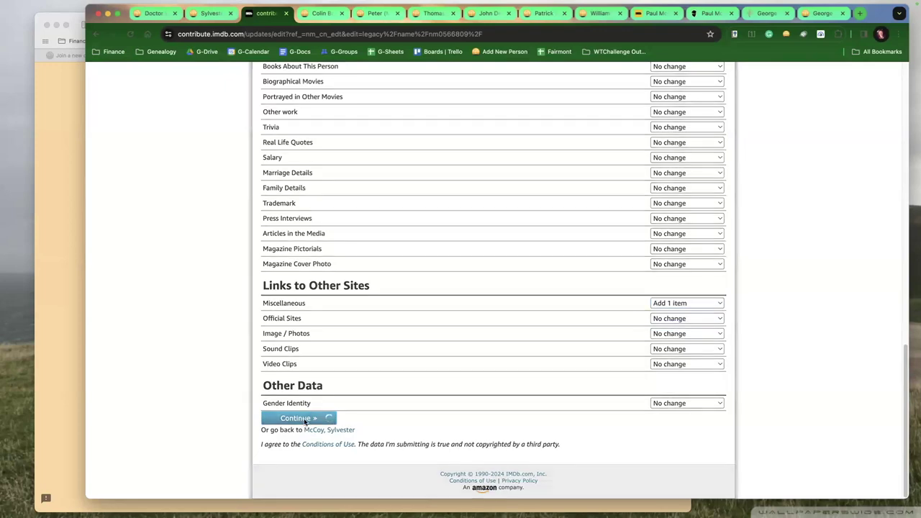
left_click(340, 236)
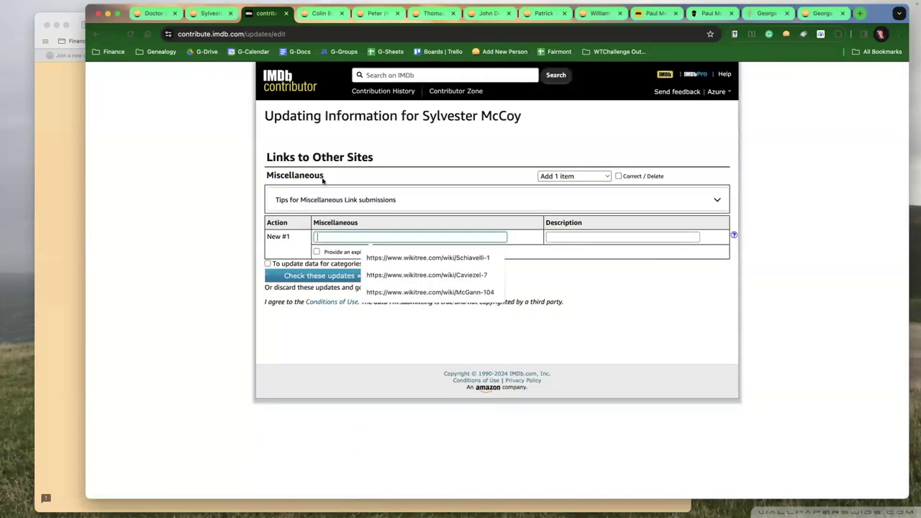
left_click(223, 16)
left_click(299, 33)
key("ctrl+c")
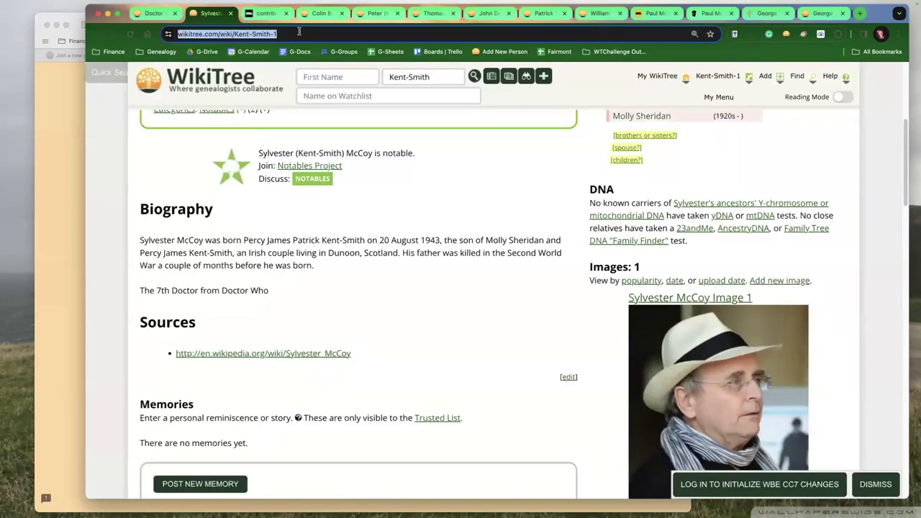
left_click(267, 20)
key("ctrl+v")
- Describe the link as "The Genealogy of Sylvester McCoy", check the updates, and save them for later
left_click(549, 237)
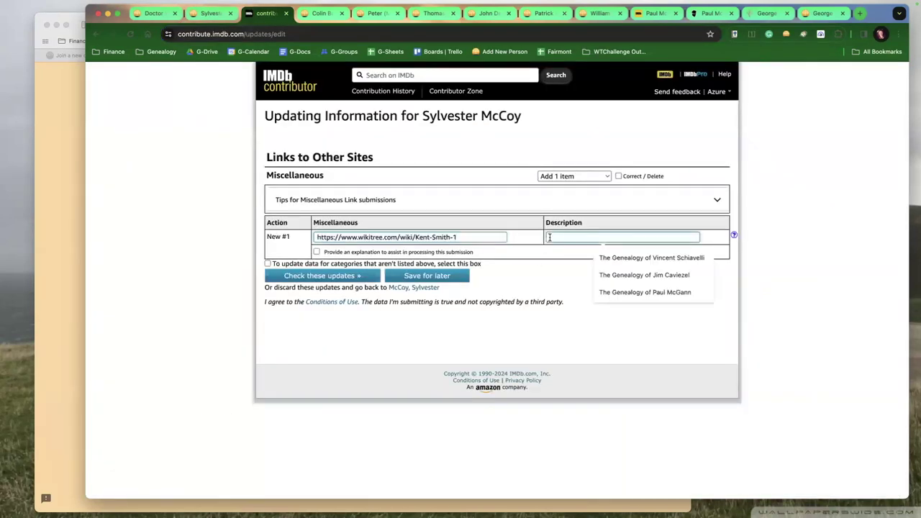
left_click(626, 257)
left_click(607, 237)
key("shift+super+Right")
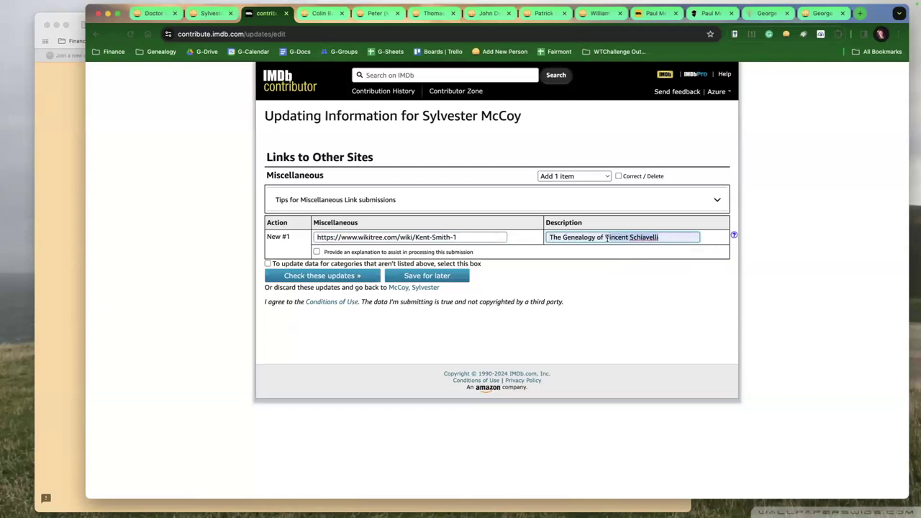
type("V")
key("BackSpace")
type("S")
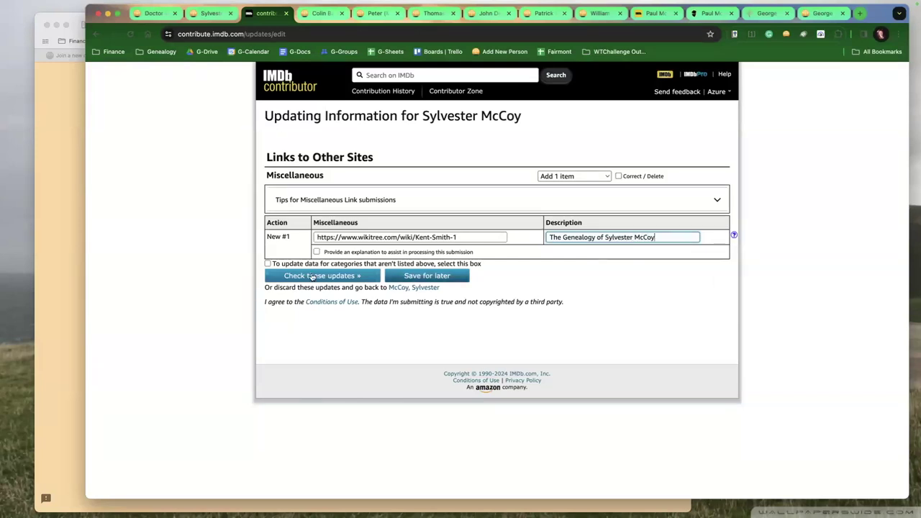
left_click(296, 276)
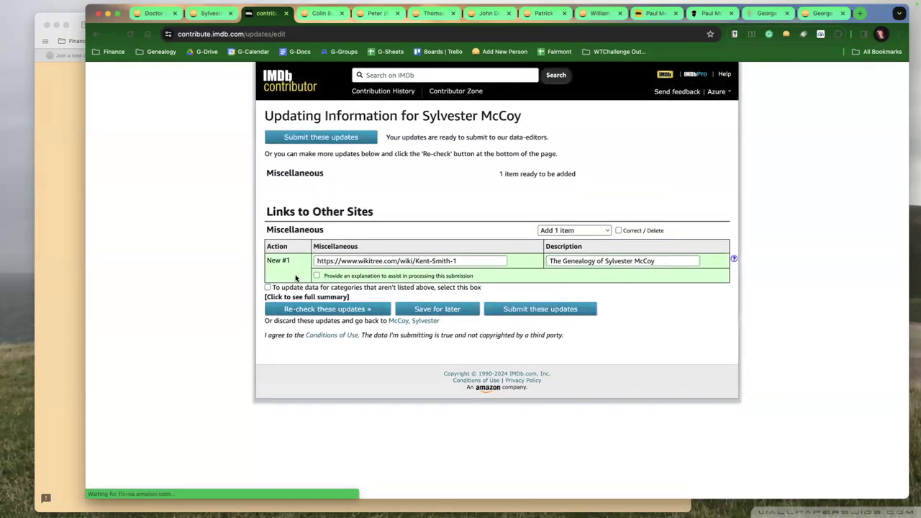
left_click(431, 308)
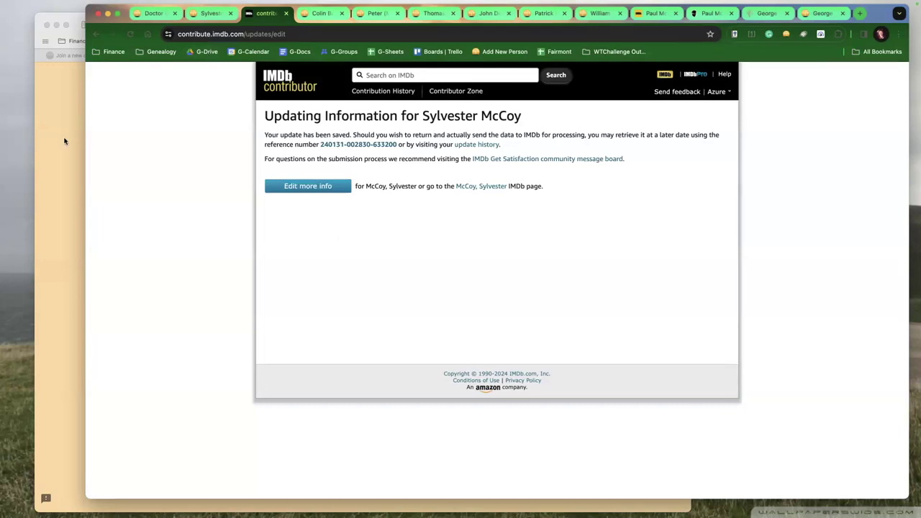
- Fill in the contributor's own WikiTree ID in the Link Builders Challenge form, and enter Kent-Smith-1 as the ancestor's WikiTree ID
left_click(202, 14)
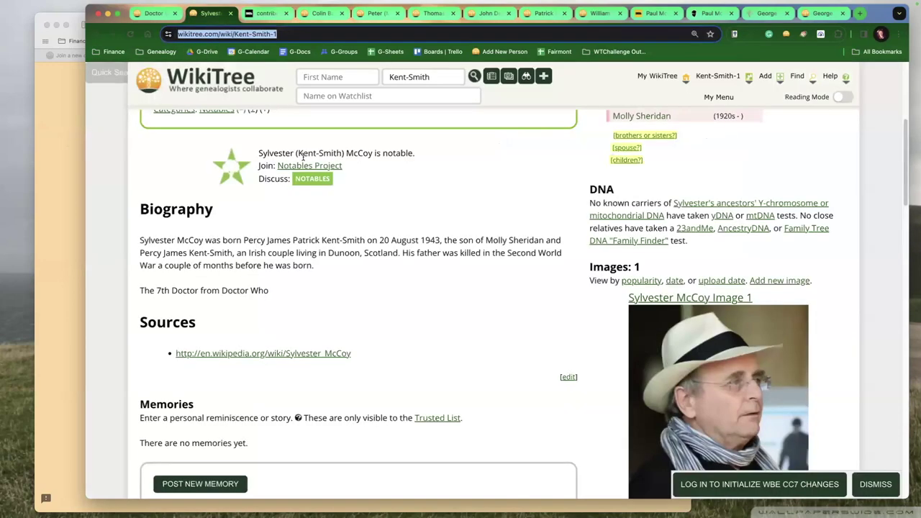
left_click(100, 115)
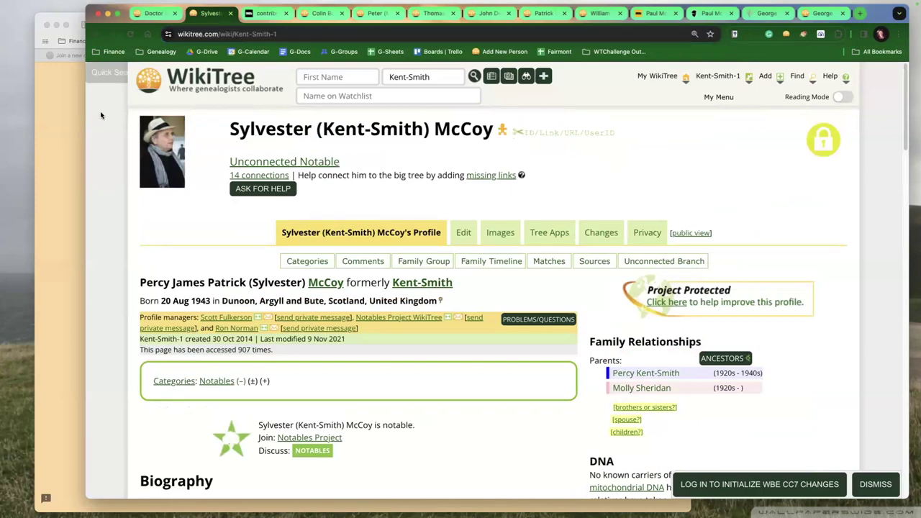
left_click(39, 121)
left_click(247, 389)
type("Robinson")
type("-272")
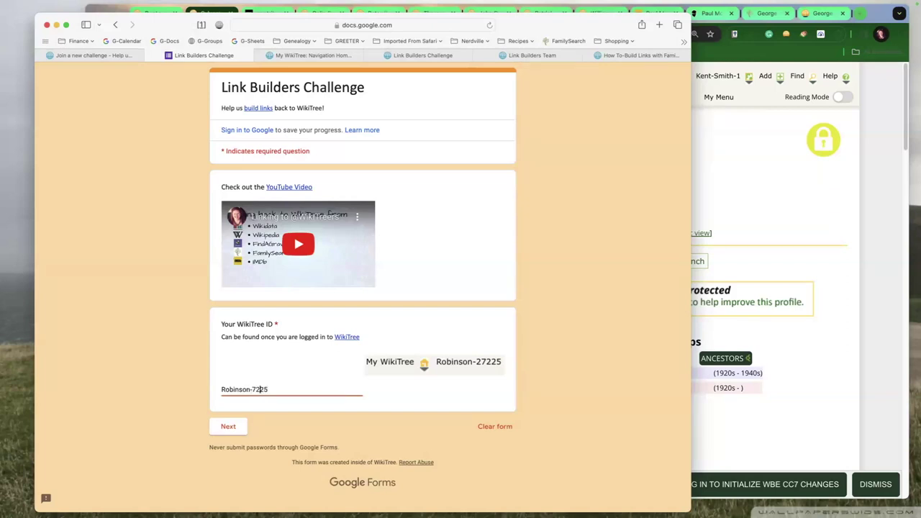
type("2")
left_click(229, 427)
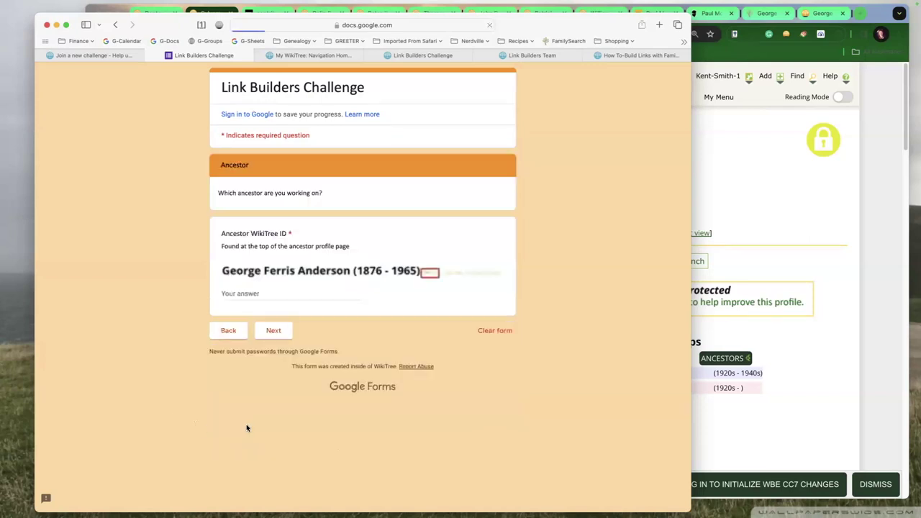
left_click(276, 295)
type("Kent-Smith-1")
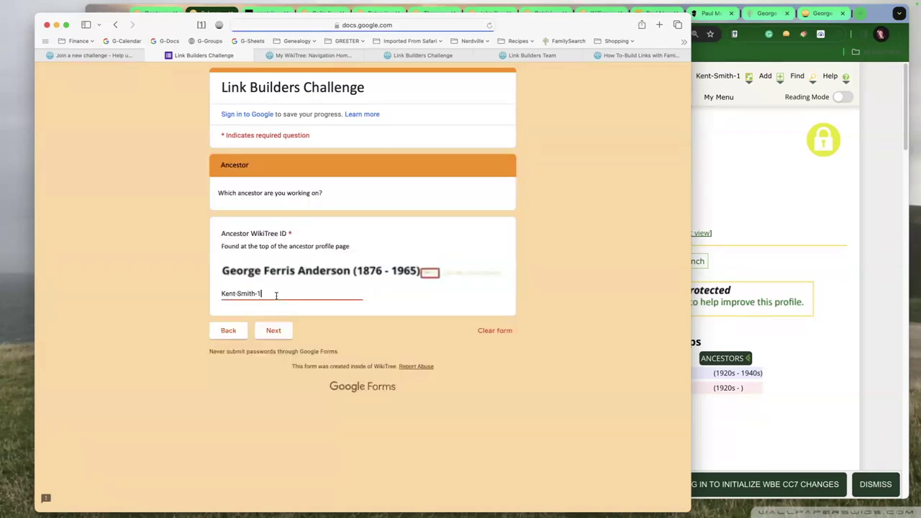
- Advance the Link Builders Challenge form to the IMDb question, leaving the Wikidata, FindAGrave and FamilySearch answers blank
left_click(281, 330)
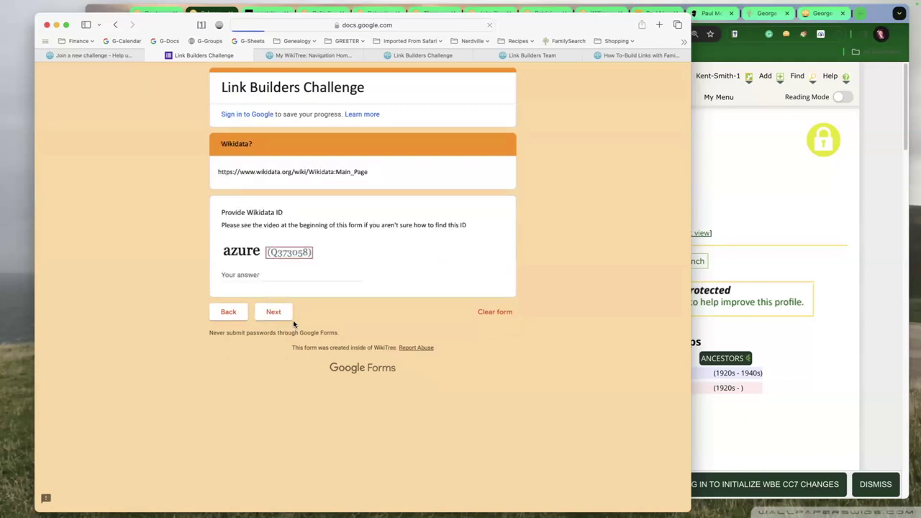
left_click(273, 312)
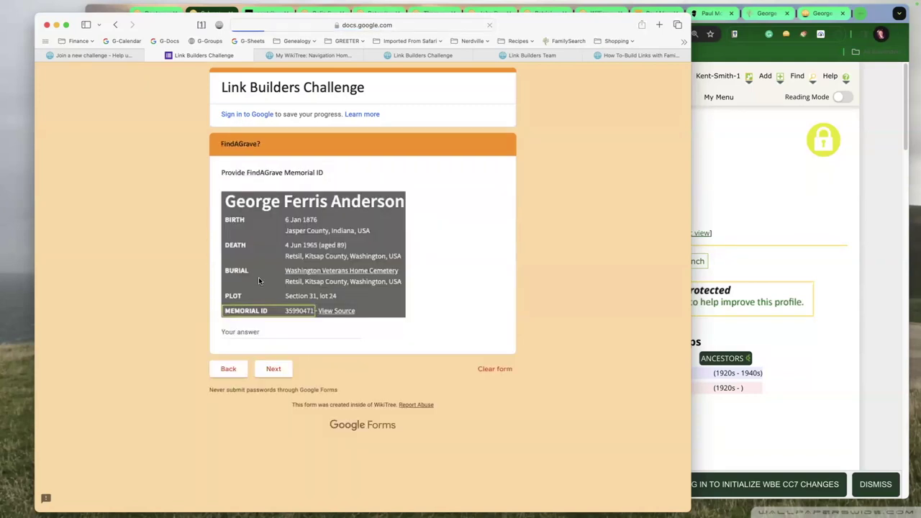
left_click(270, 374)
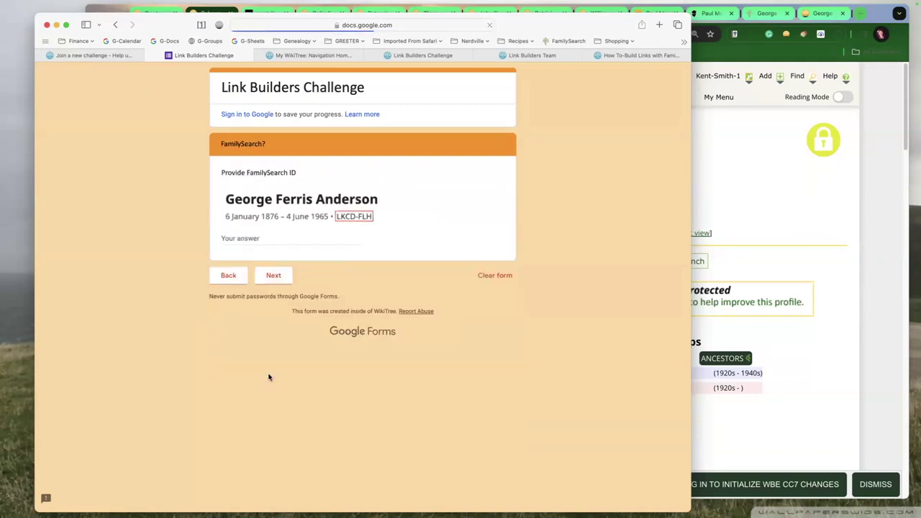
left_click(228, 275)
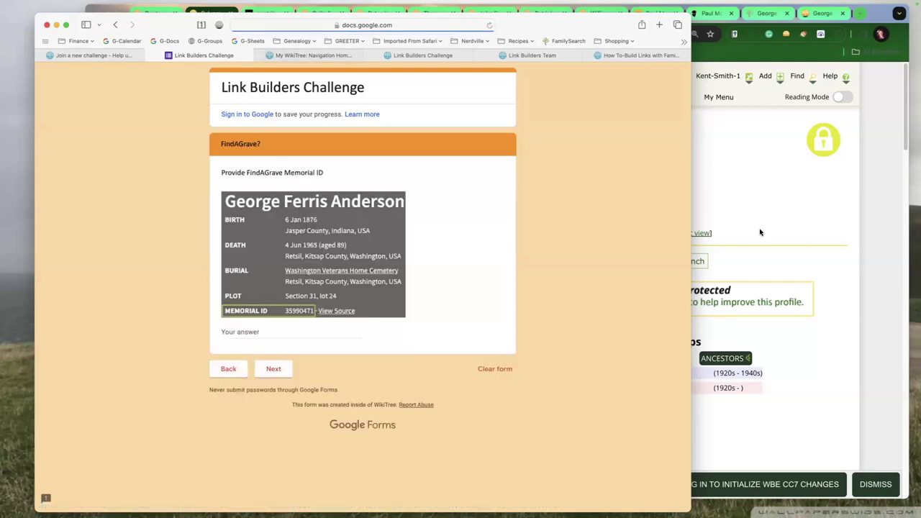
left_click(751, 229)
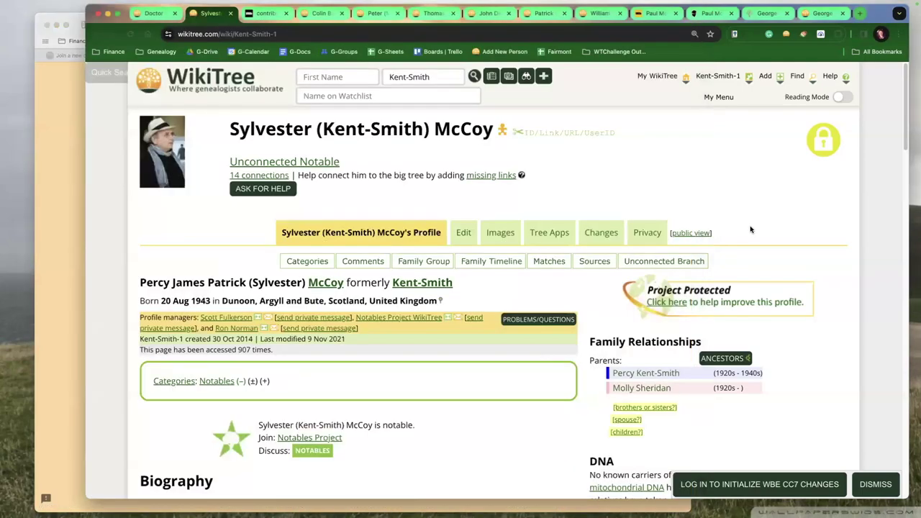
left_click(54, 189)
left_click(271, 369)
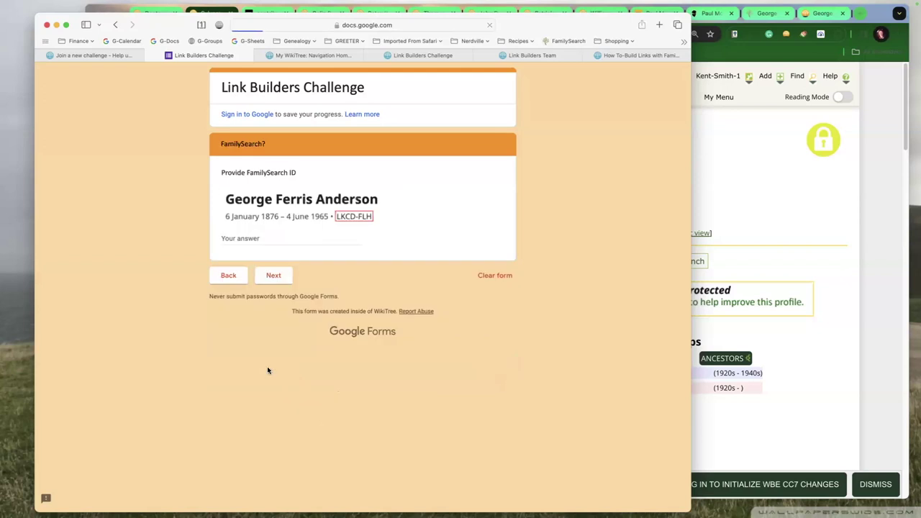
left_click(266, 280)
- Copy the ID nm0566809 from the URL of Sylvester McCoy's IMDb page into the form's IMDb answer, and continue to the Fandom question
left_click(256, 222)
left_click(209, 13)
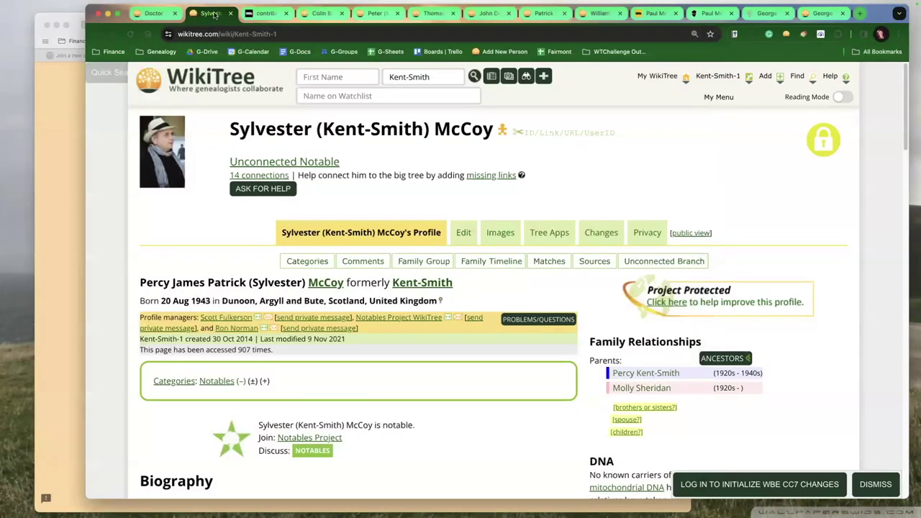
scroll(221, 327, "down", 5)
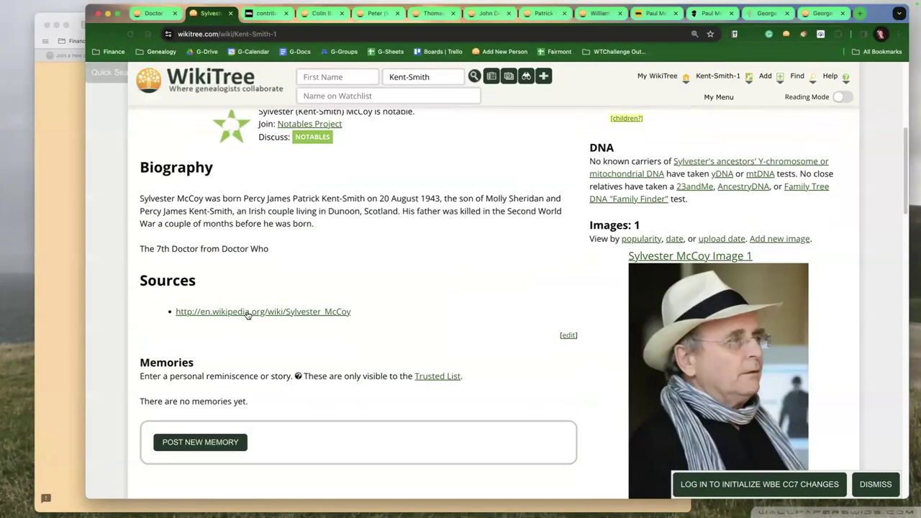
left_click(255, 16)
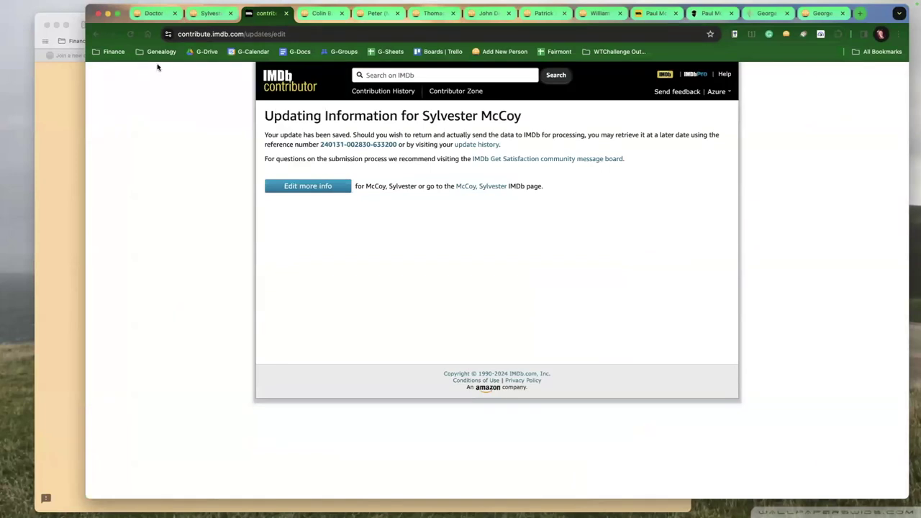
right_click(97, 33)
left_click(123, 93)
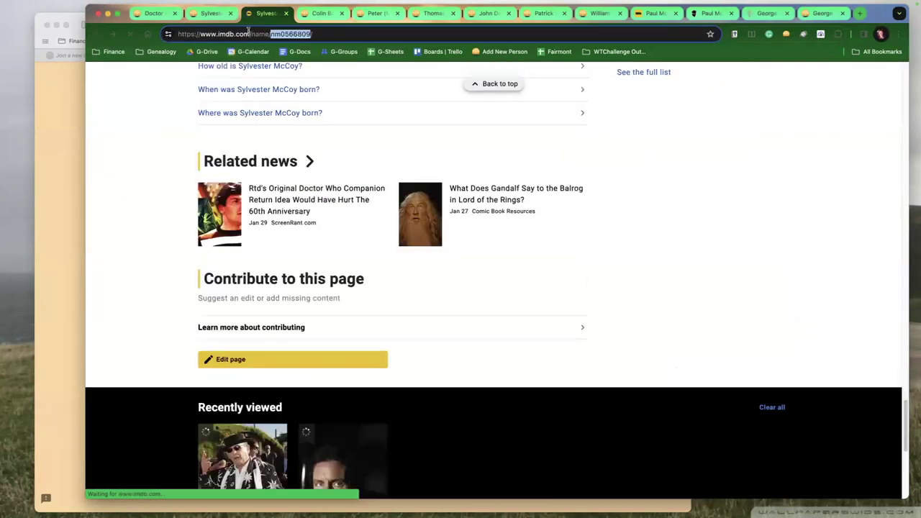
left_click(80, 169)
type("nm0566809")
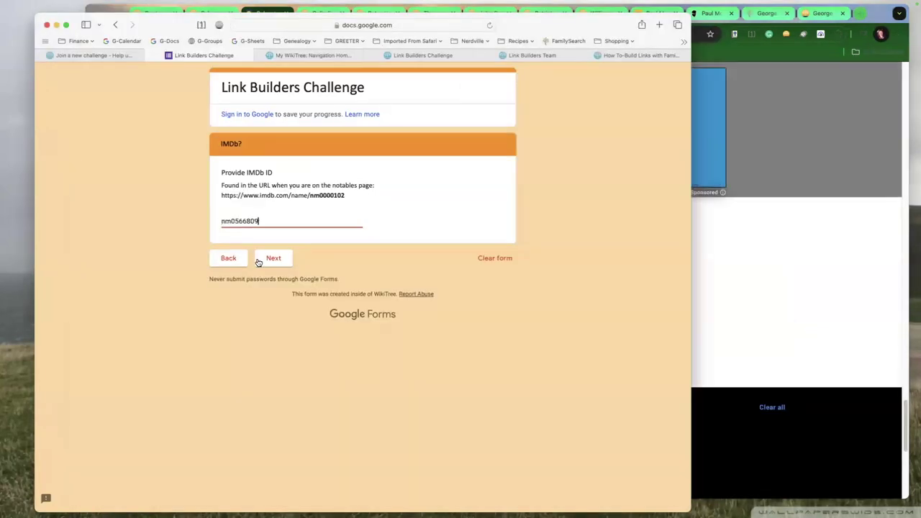
left_click(272, 259)
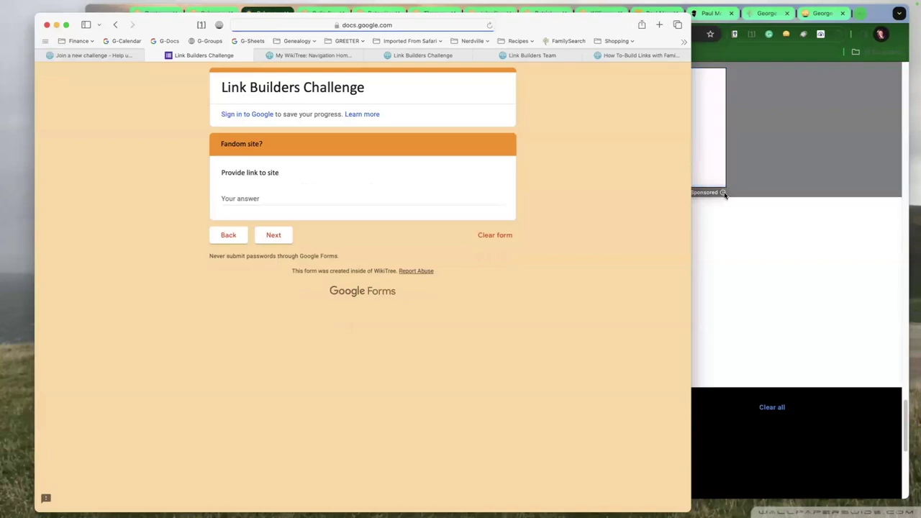
- Search the Tardis Fandom wiki for "sylvester mccoy" and open the main Sylvester McCoy article
left_click(709, 14)
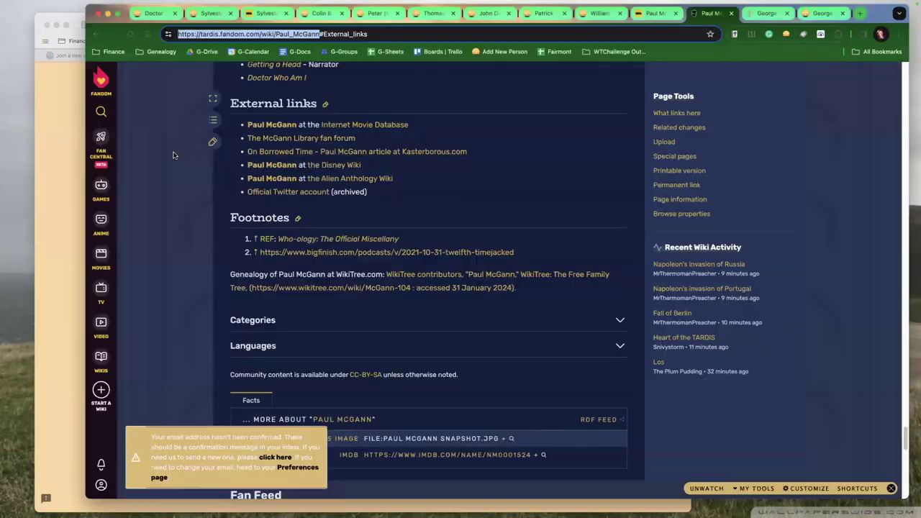
left_click(102, 111)
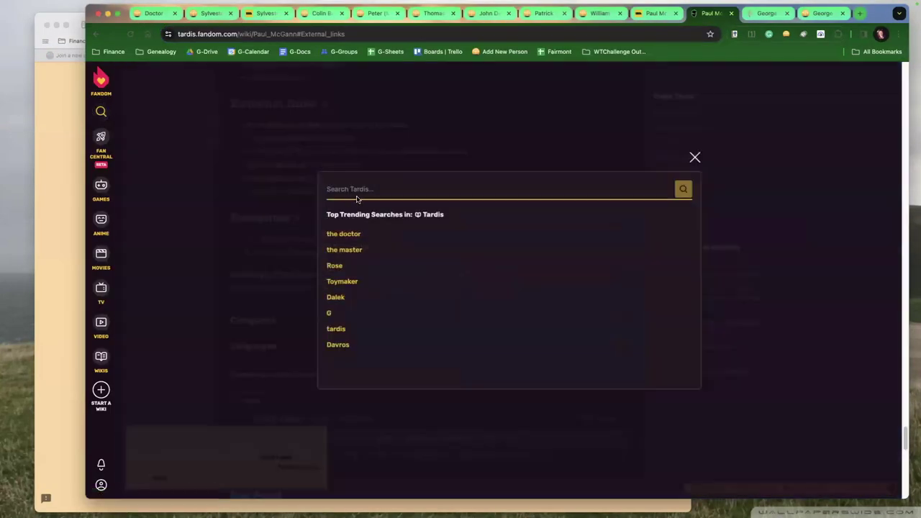
type("sylve")
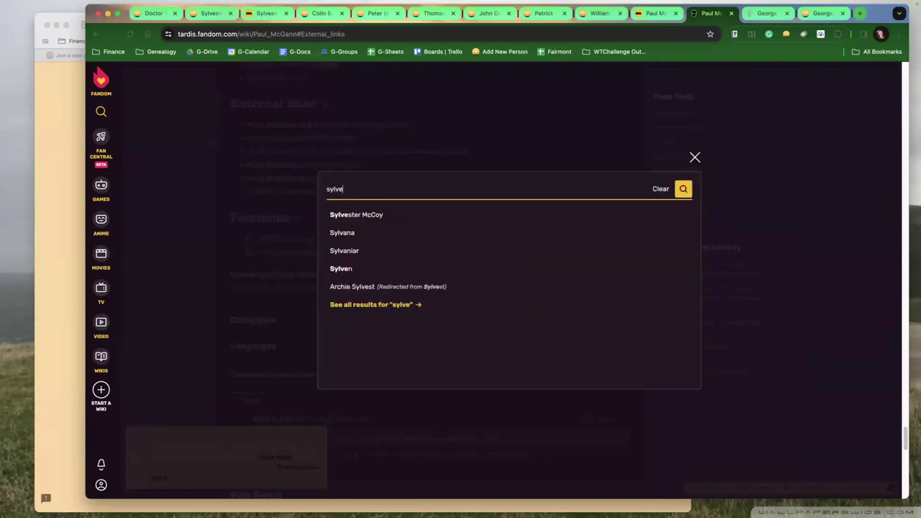
type("ster mccoy")
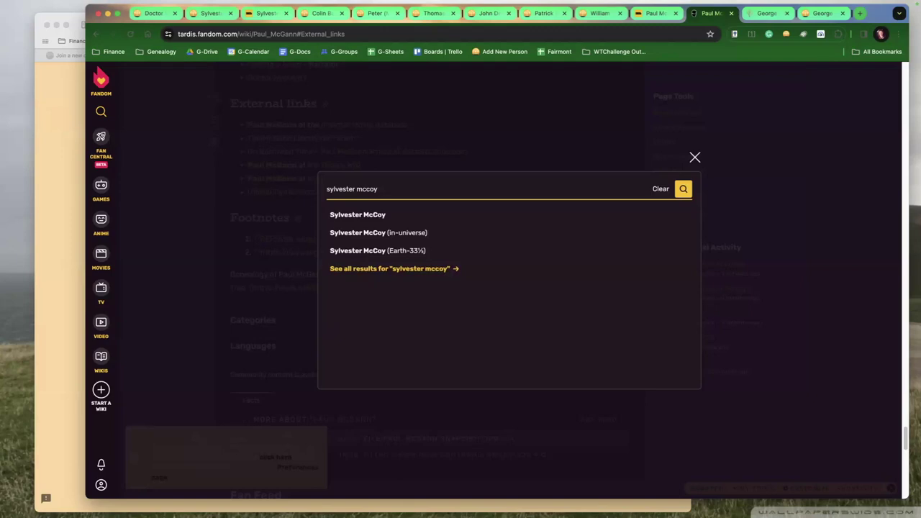
left_click(375, 215)
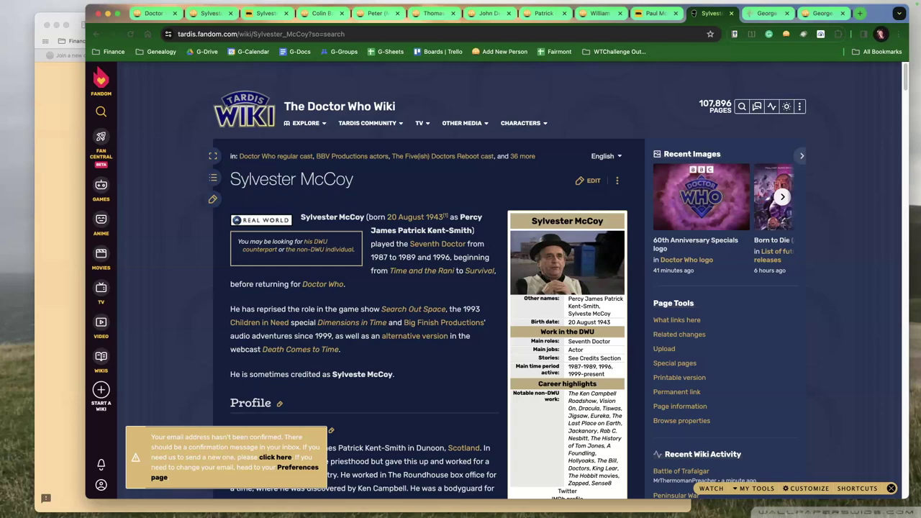
- Return to Sylvester McCoy's WikiTree profile and copy the citation for it
left_click(214, 10)
scroll(370, 148, "up", 5)
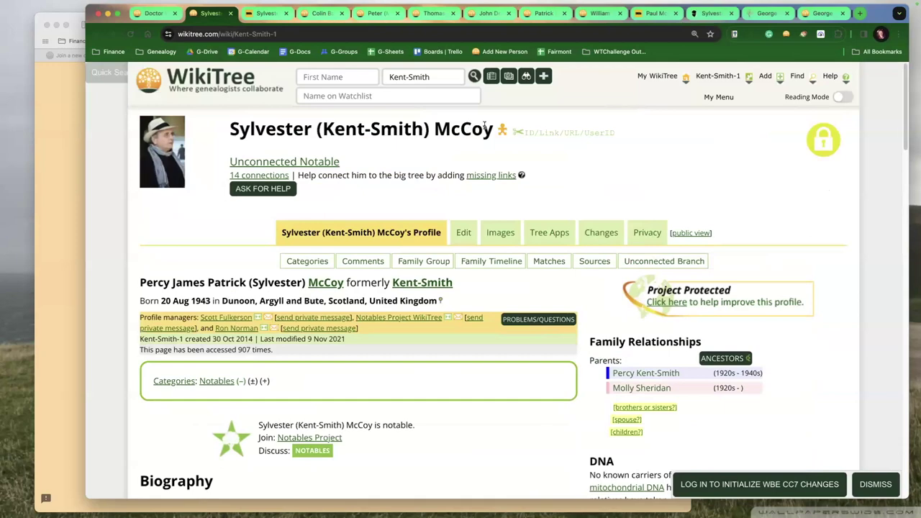
left_click_drag(492, 129, 229, 131)
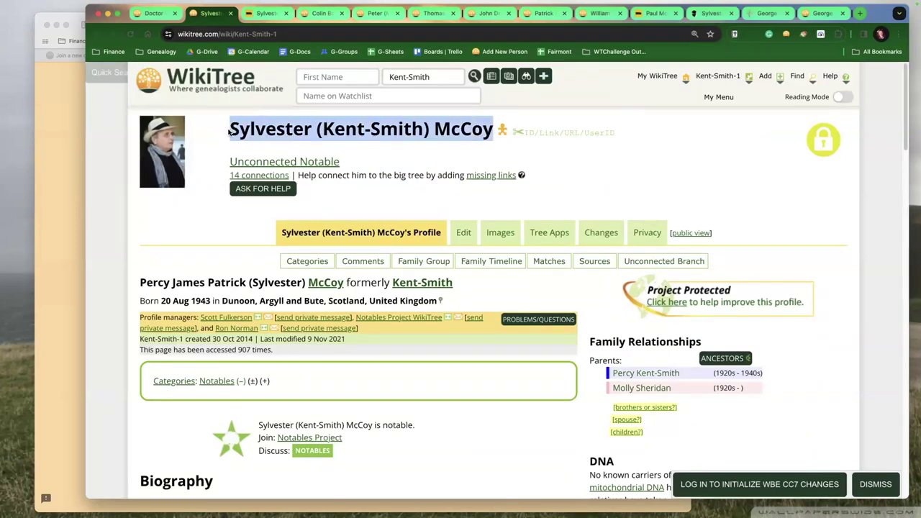
key("super+Tab")
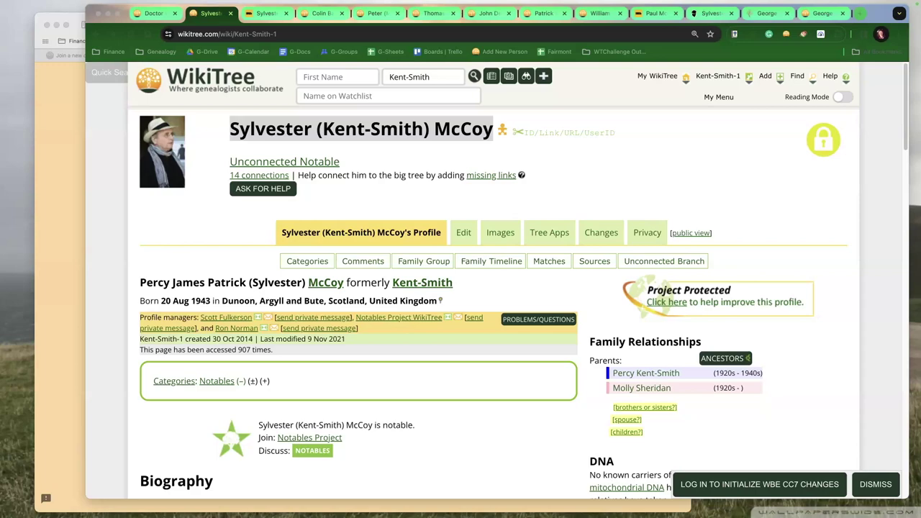
- Open the External links section of the Sylvester McCoy article on the Tardis wiki for editing
left_click(709, 14)
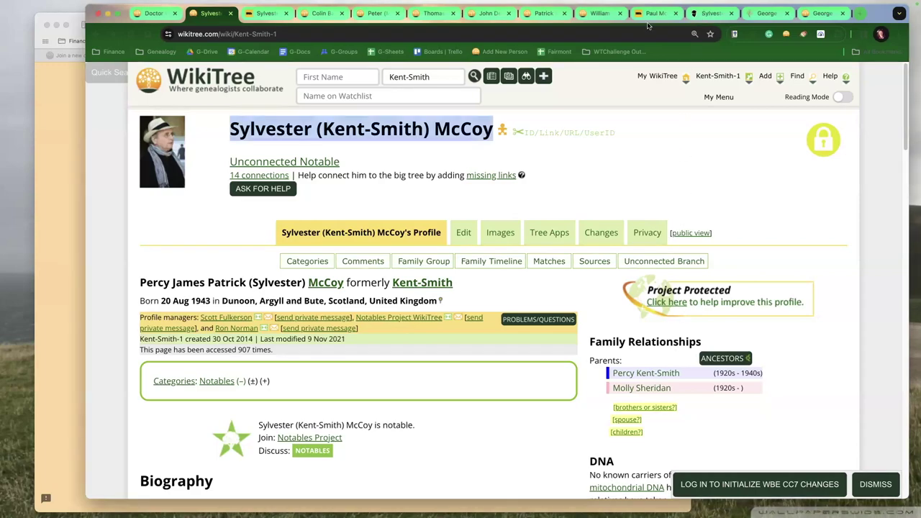
scroll(370, 338, "down", 20)
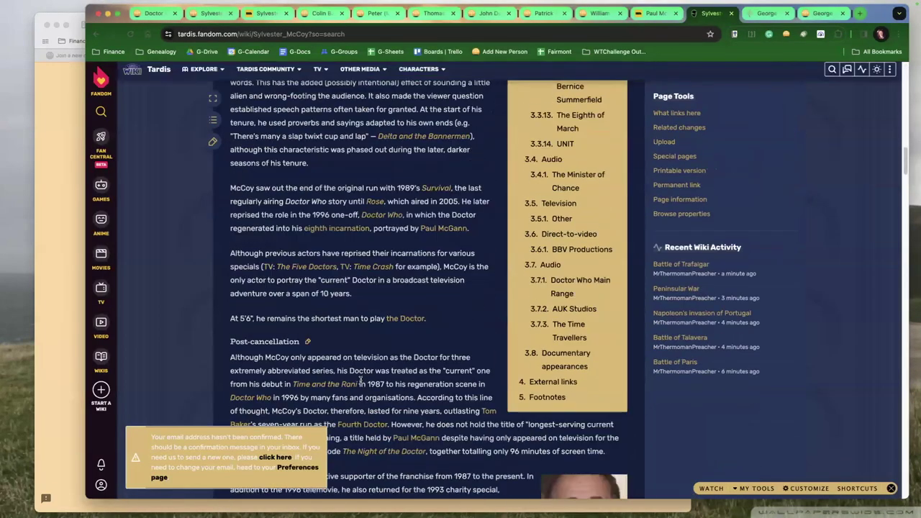
scroll(360, 380, "down", 20)
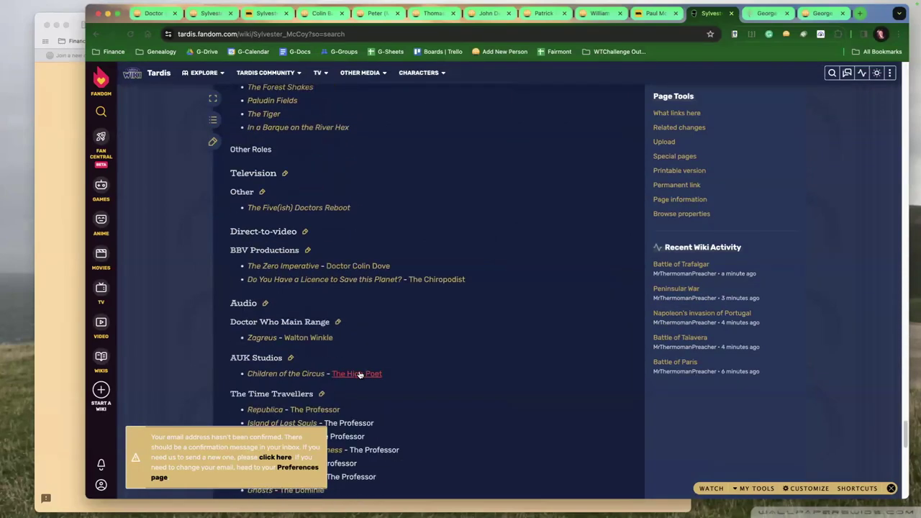
scroll(364, 358, "up", 5)
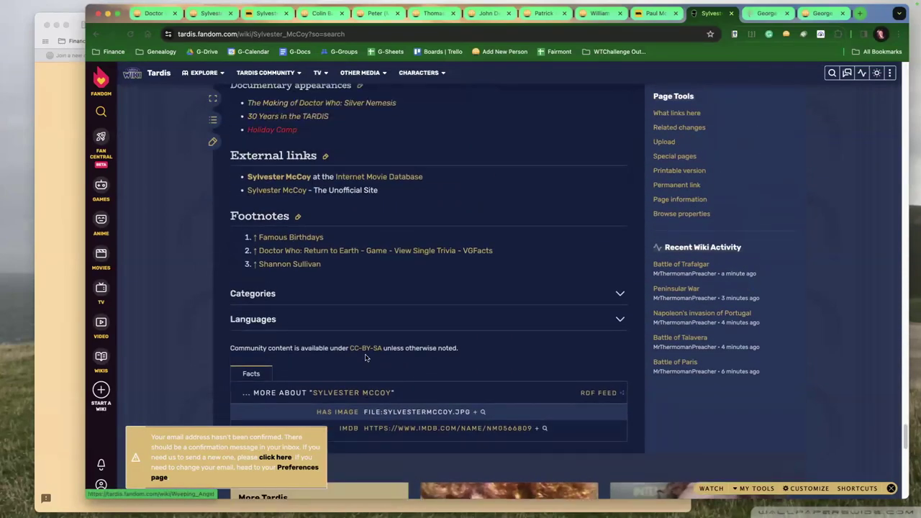
scroll(365, 358, "up", 1)
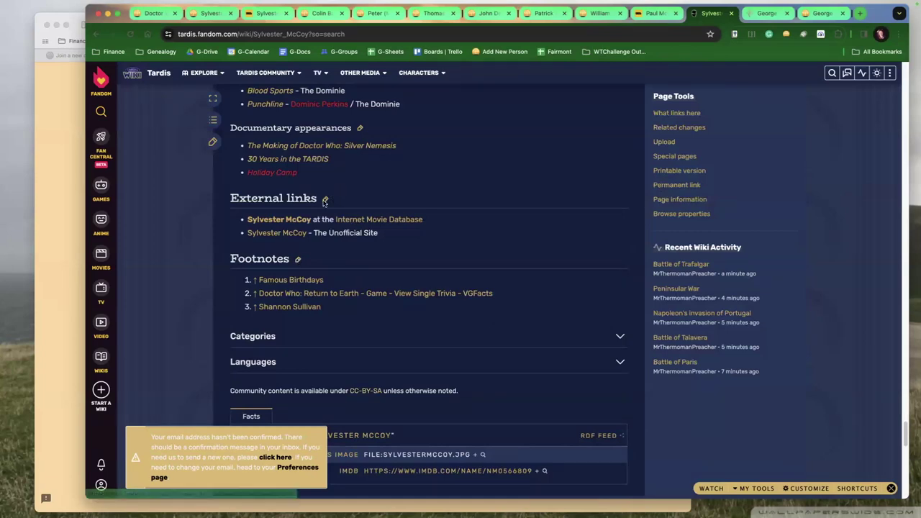
left_click(325, 200)
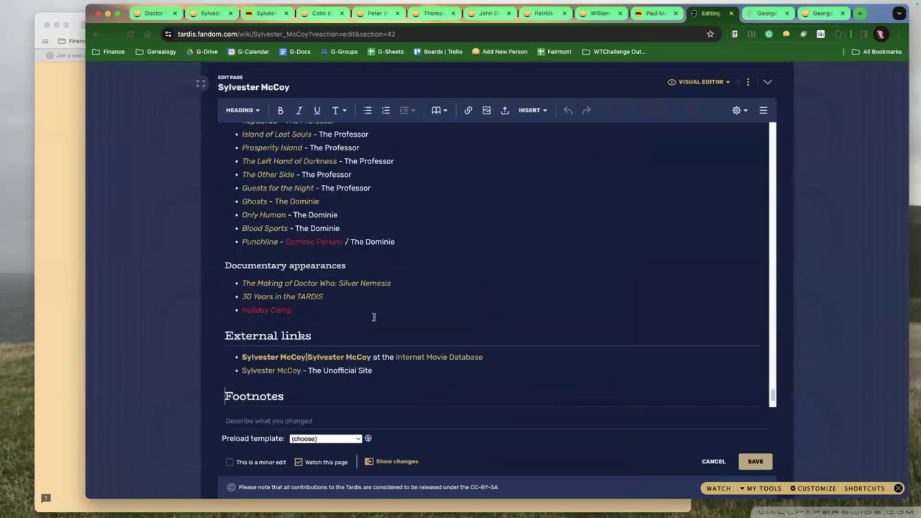
scroll(295, 372, "down", 3)
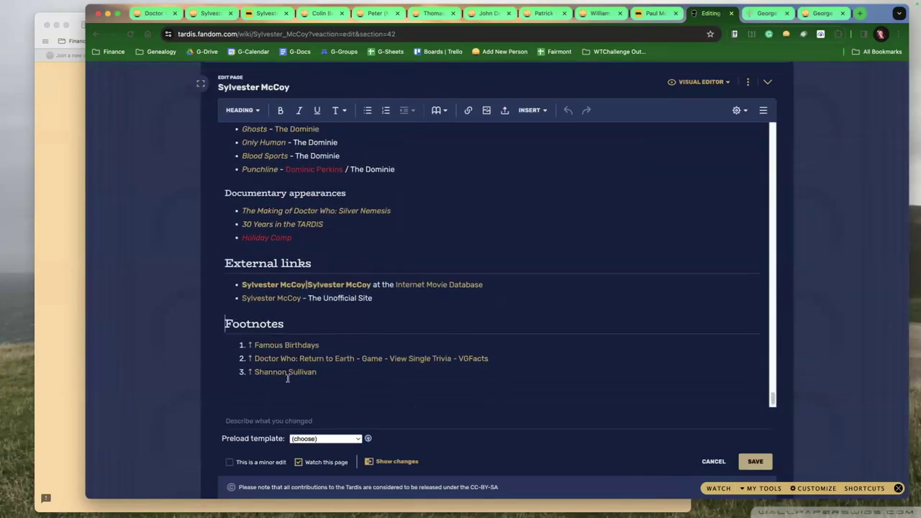
left_click(246, 380)
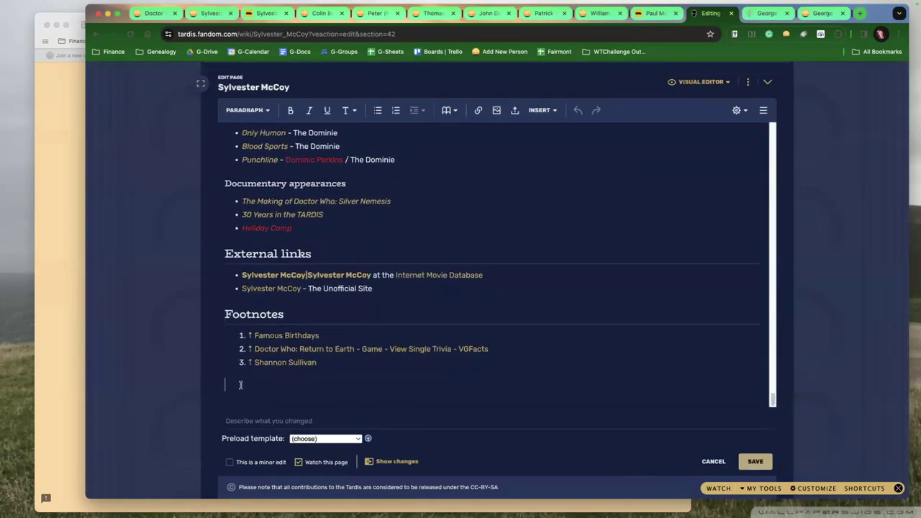
type("WikiTree contributors, \"Sylvester (Kent-Smith) McCoy,\" WikiTree: The Free Family Tree, (https://www.wikitree.com/wiki/Kent-Smith-1 : accessed 31 January 2024).")
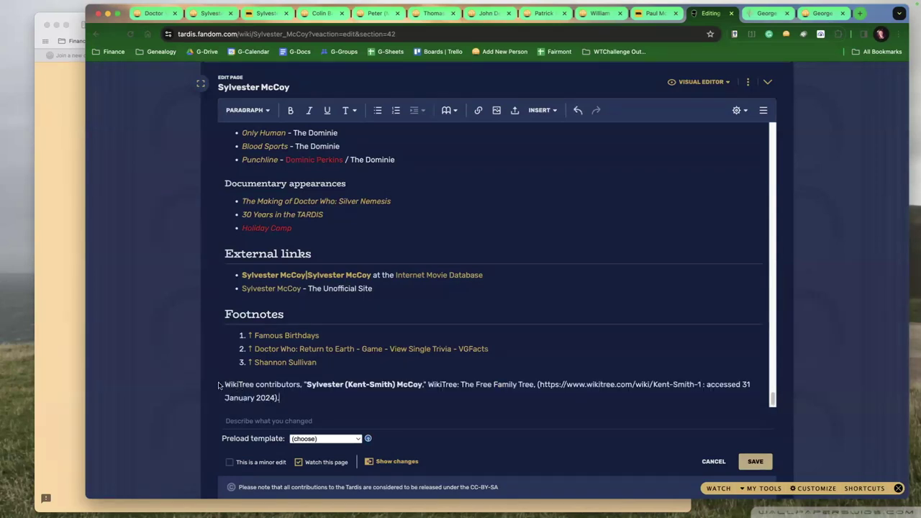
- Add "Genealogy of Sylvester McCoy:" in front of the WikiTree citation and save the article edit
left_click(218, 385)
left_click(224, 384)
type("Genealogy")
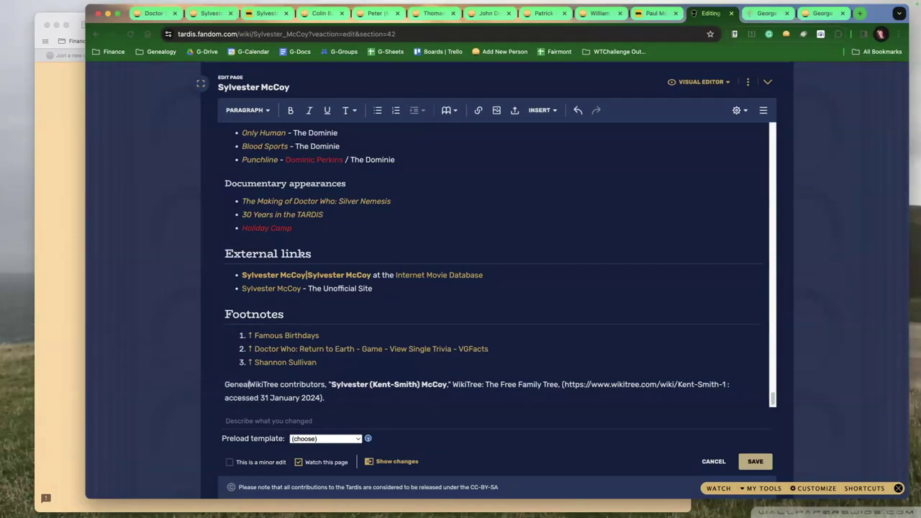
type(" of ")
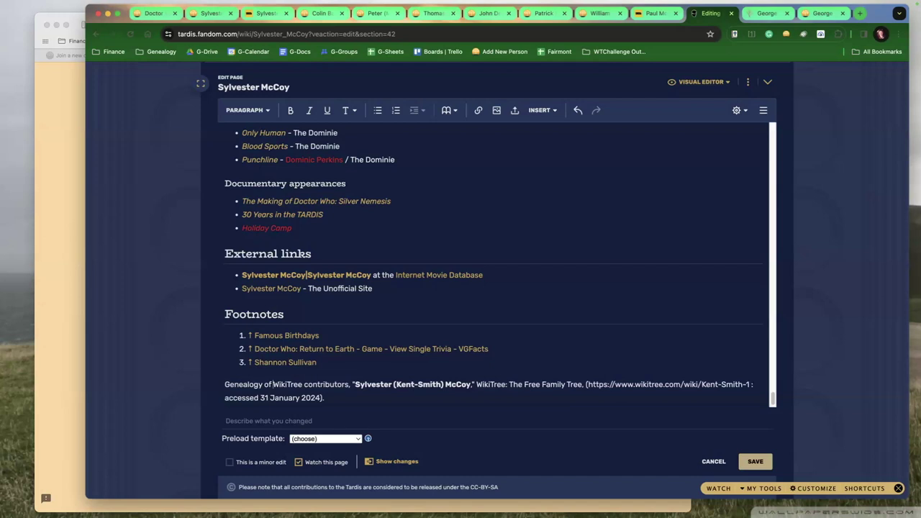
type("Sylvester")
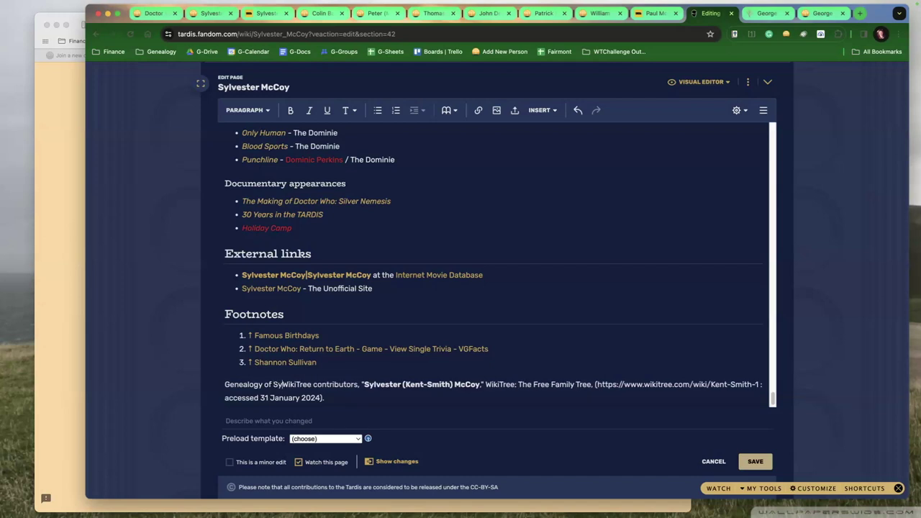
type(" McCoy")
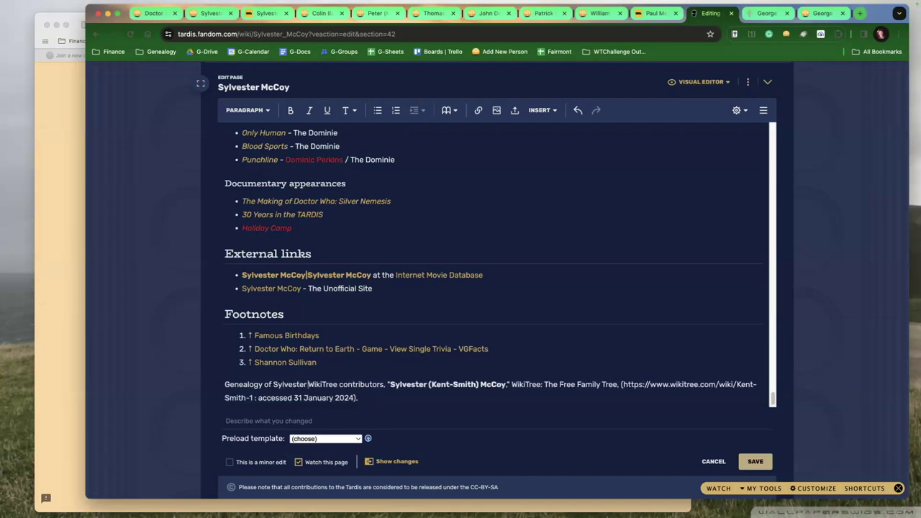
type(":")
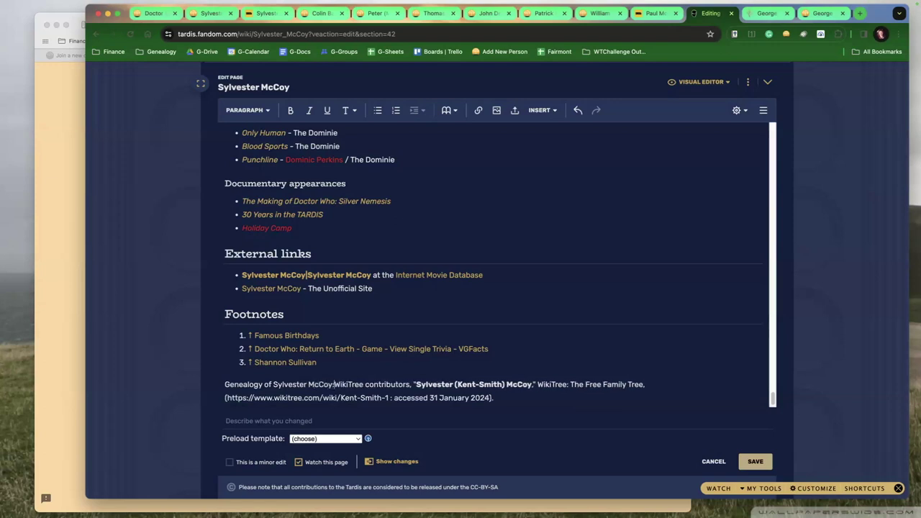
left_click(749, 464)
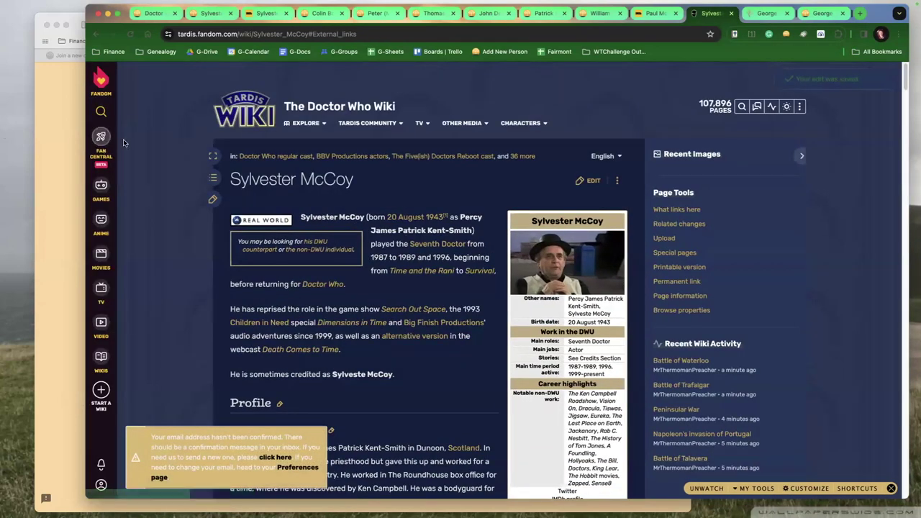
left_click_drag(308, 34, 176, 34)
key("super+c")
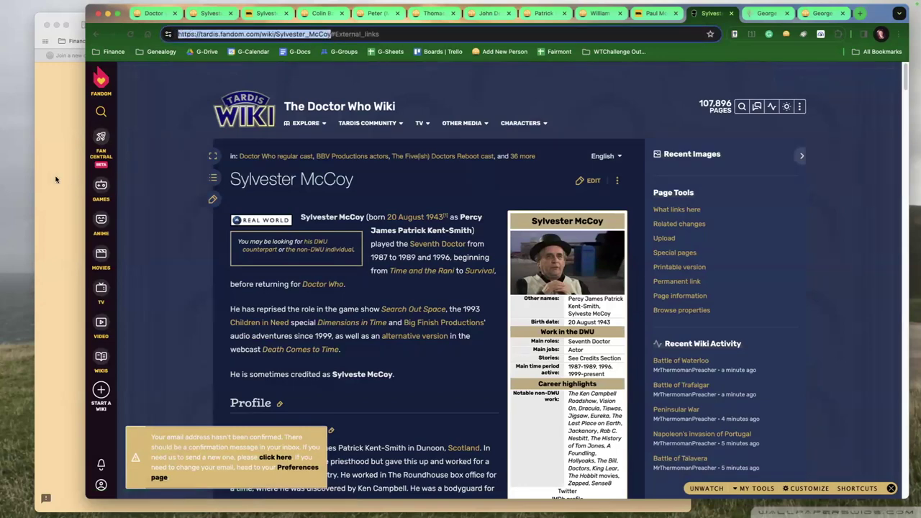
left_click(54, 174)
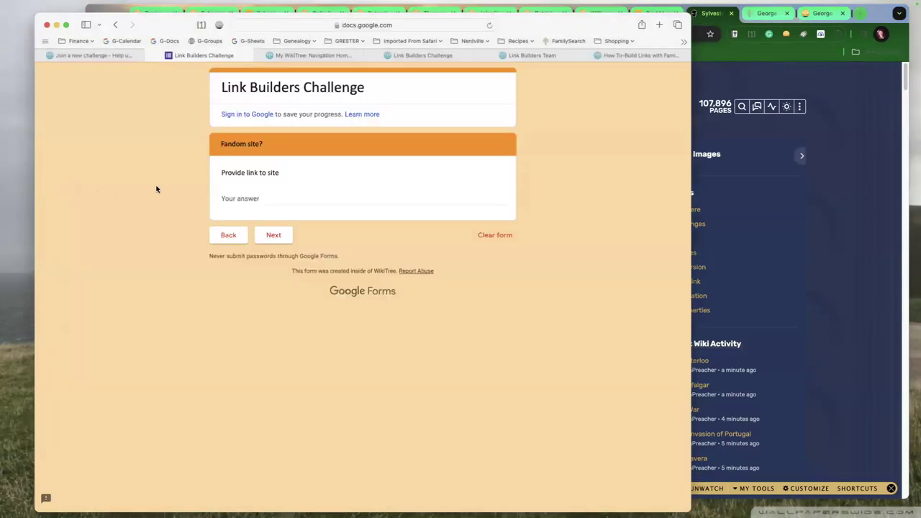
left_click(223, 200)
key("super+v")
left_click(264, 236)
left_click(277, 235)
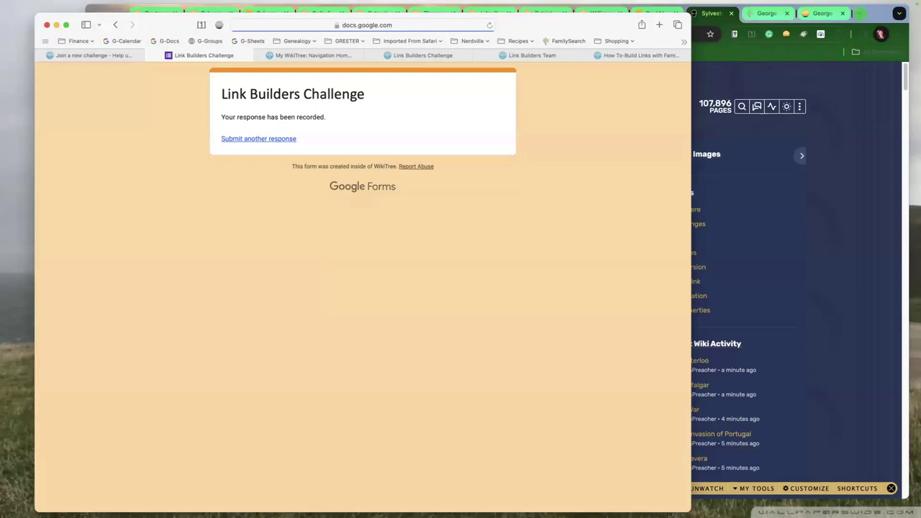
left_click(834, 295)
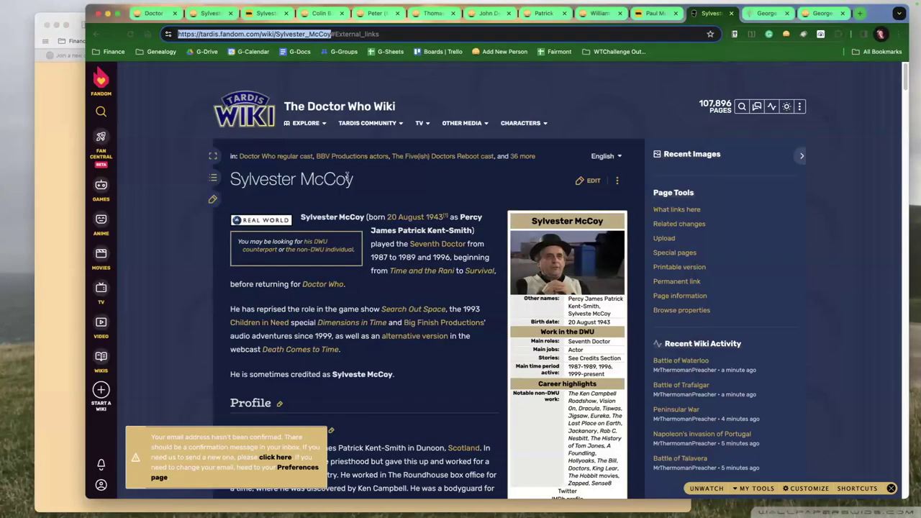
left_click(226, 12)
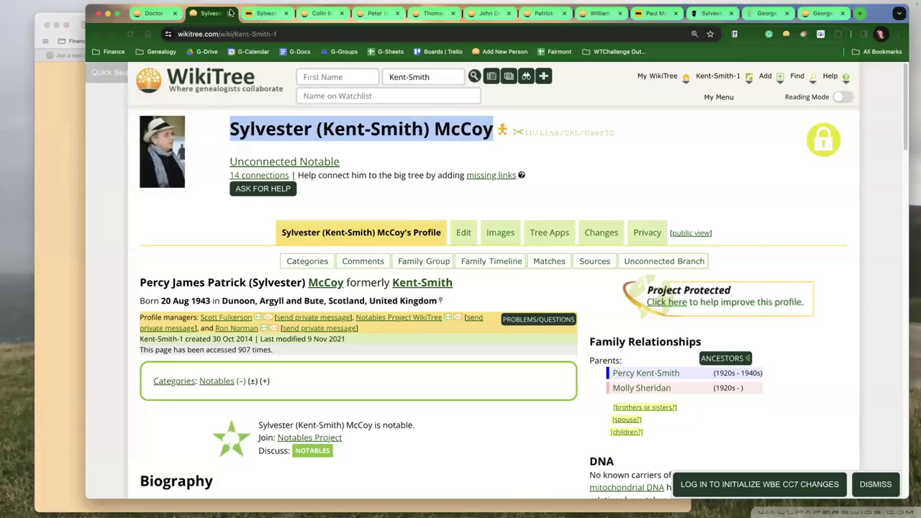
left_click(231, 13)
left_click(231, 12)
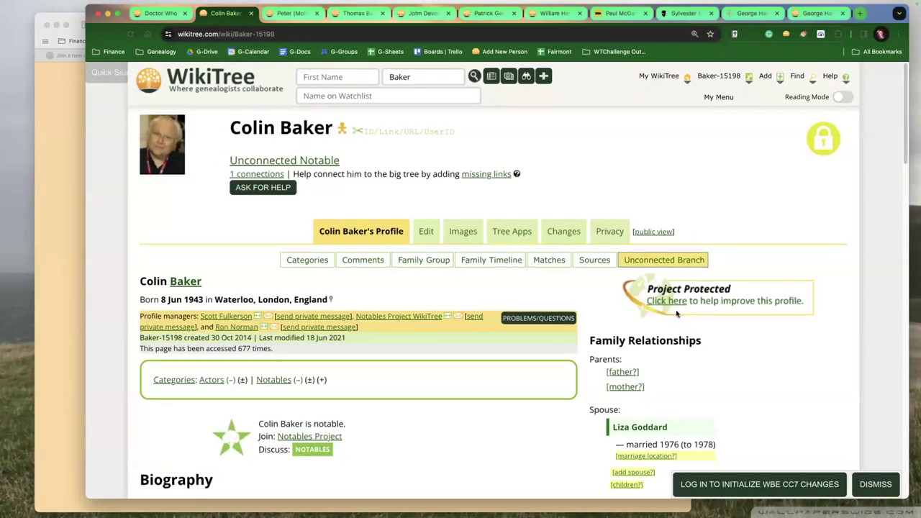
- Open the Wikipedia article cited under Sources on Colin Baker's WikiTree profile in a new tab and switch to it
scroll(547, 307, "down", 10)
scroll(530, 308, "up", 4)
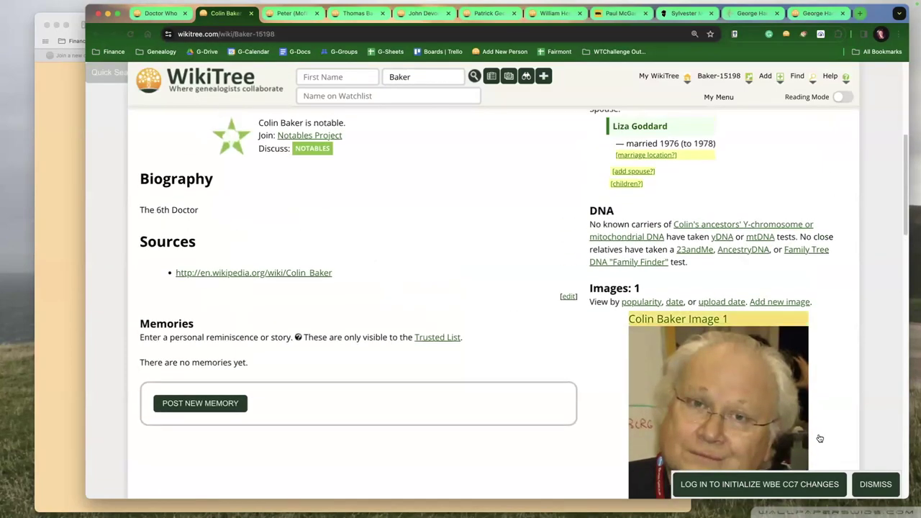
scroll(719, 428, "down", 1)
scroll(718, 426, "down", 1)
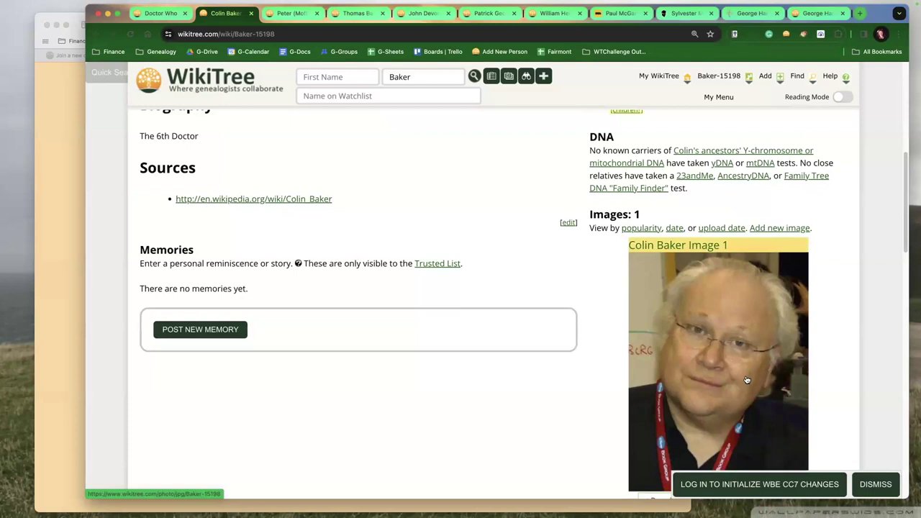
left_click(303, 201, "super")
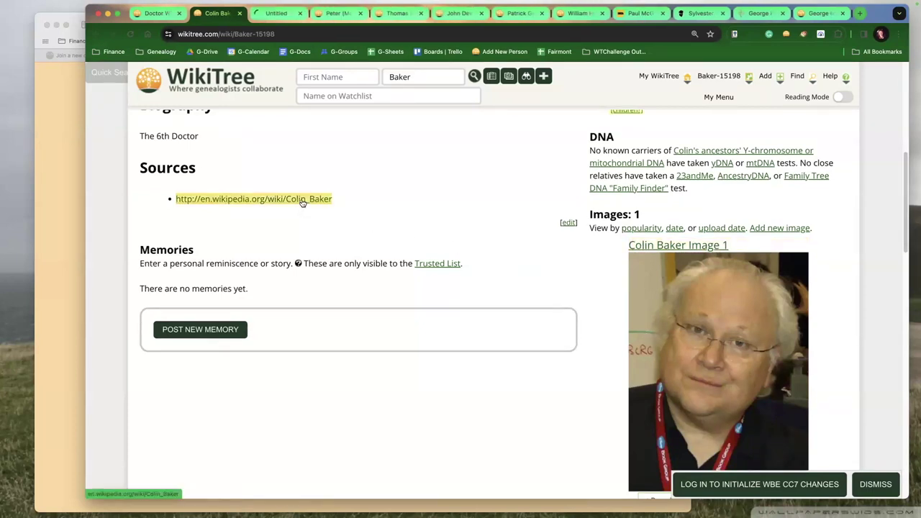
left_click(277, 14)
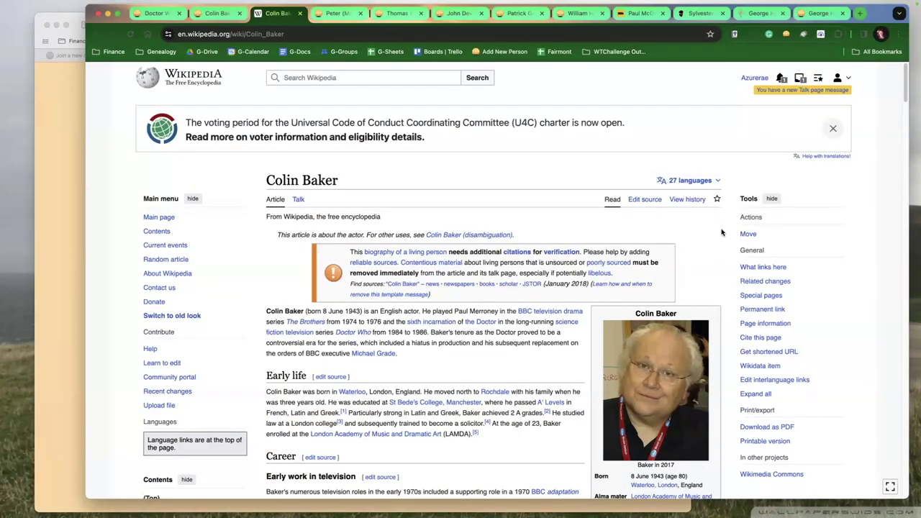
- Open Colin Baker's Wikidata item and the IMDb page from the External links of his Wikipedia article in new tabs
left_click(757, 366, "super")
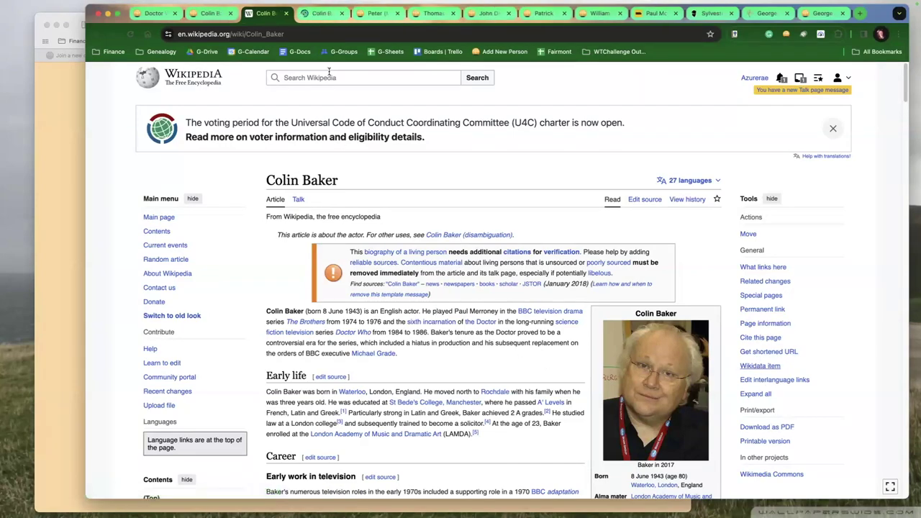
scroll(323, 329, "down", 20)
right_click(324, 338)
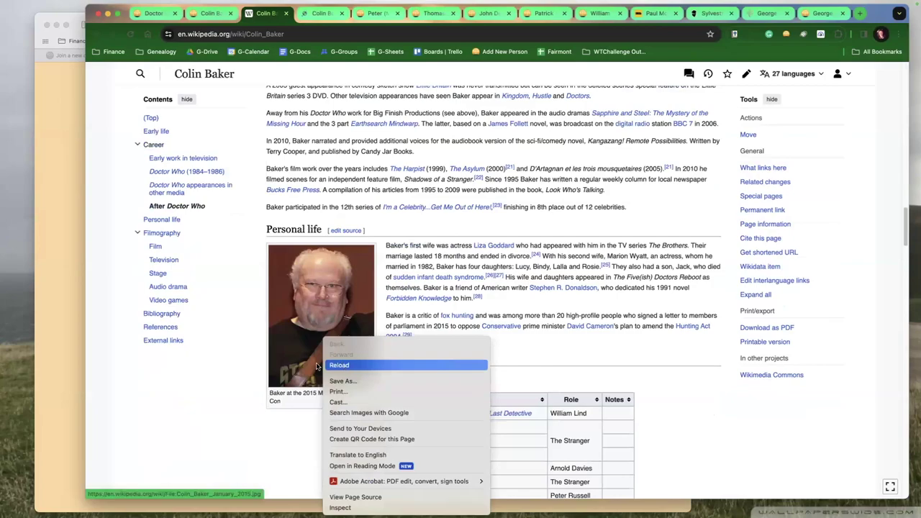
left_click(254, 405)
scroll(222, 427, "down", 5)
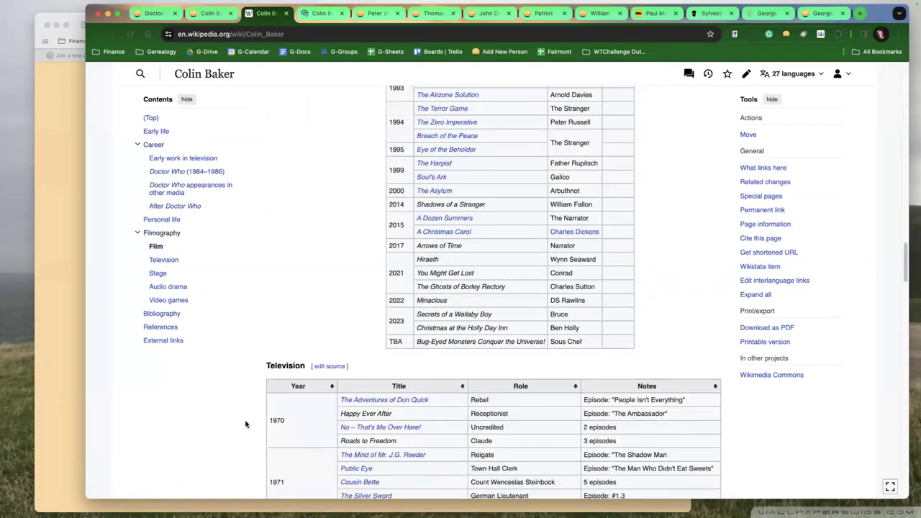
scroll(248, 389, "up", 10)
scroll(248, 389, "up", 8)
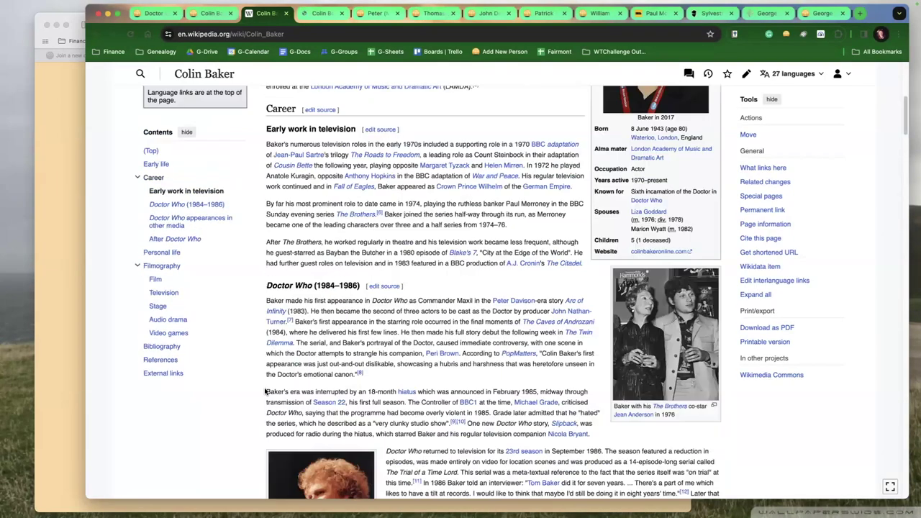
scroll(264, 393, "up", 5)
scroll(265, 393, "down", 1)
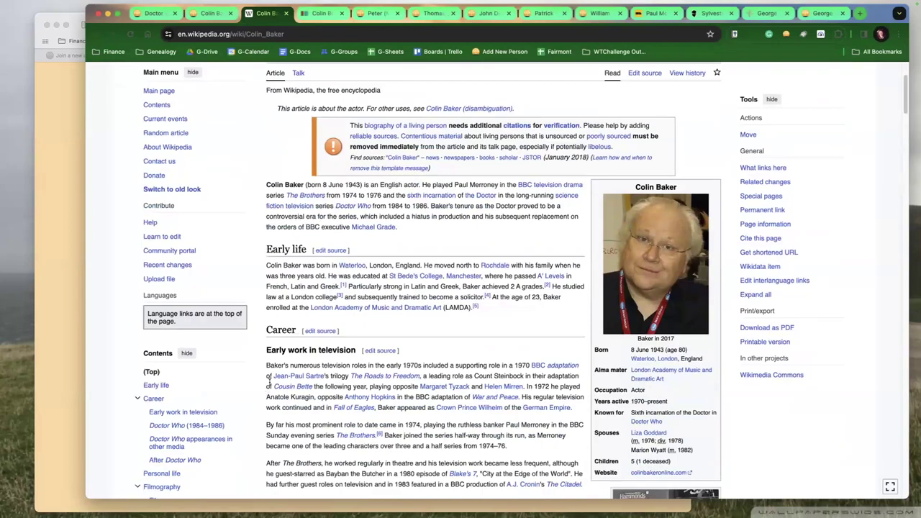
scroll(277, 387, "down", 15)
scroll(276, 387, "down", 20)
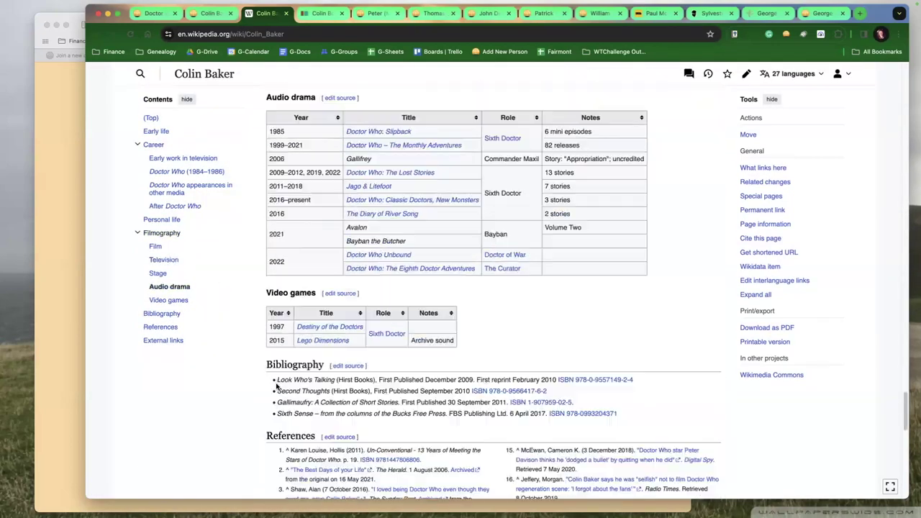
scroll(276, 386, "down", 5)
scroll(253, 350, "down", 10)
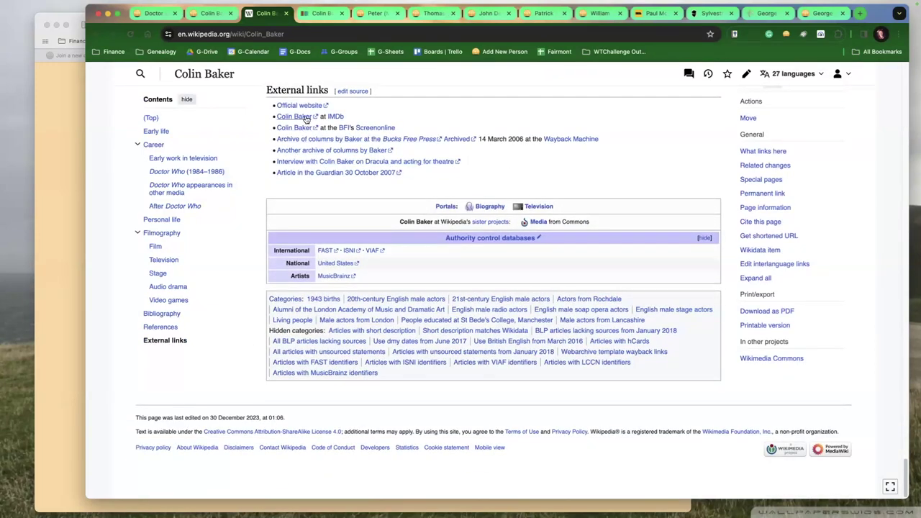
left_click(302, 117, "super")
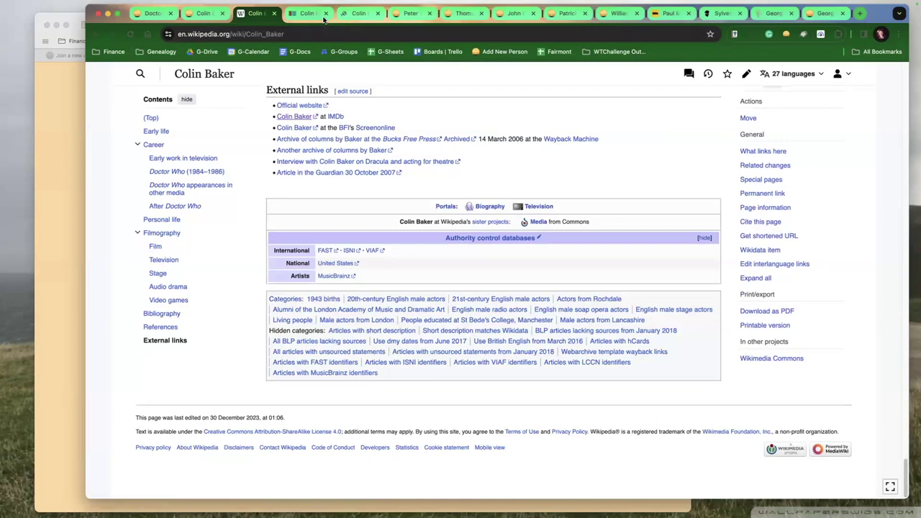
- Try to restore the closed Colin Baker Wikidata page from the recently closed tabs
left_click(326, 14)
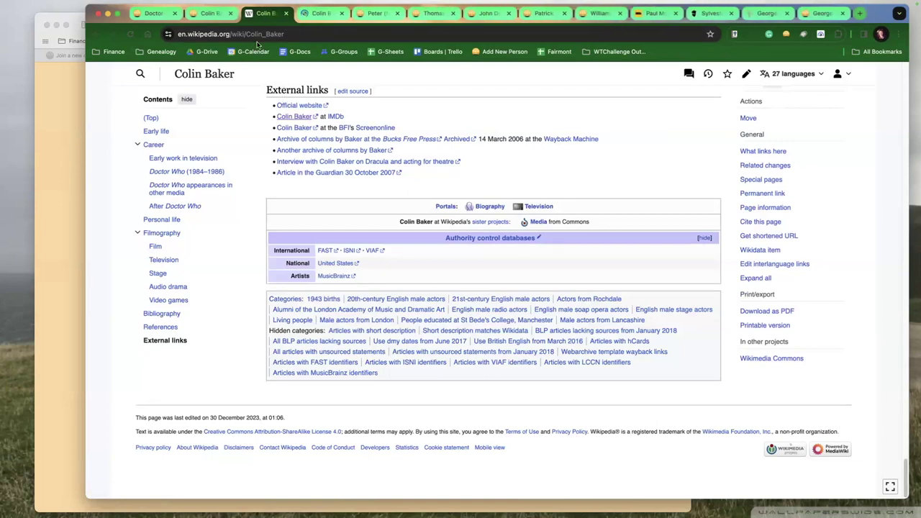
left_click(899, 34)
mouse_move(774, 139)
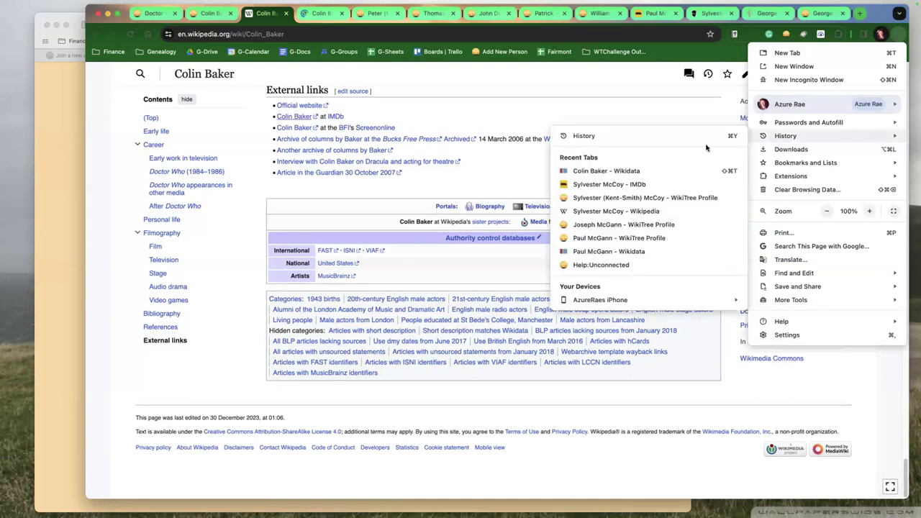
left_click(658, 172)
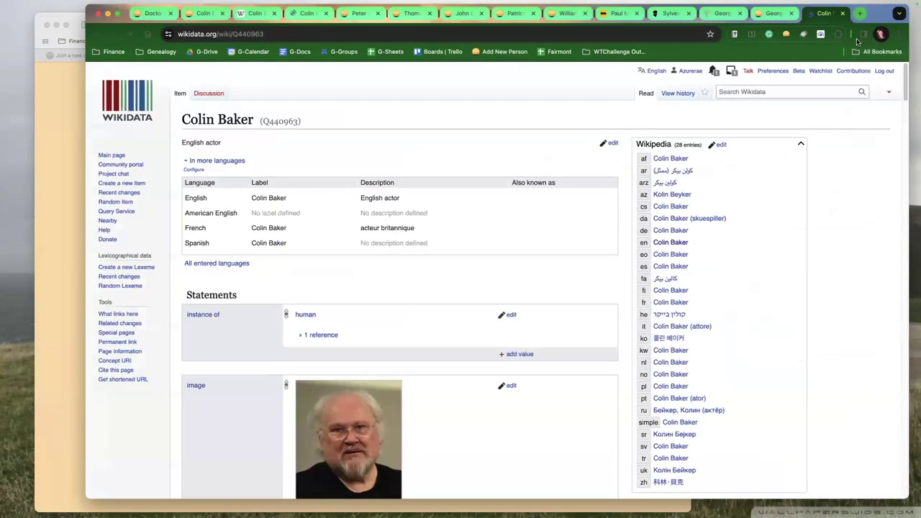
left_click(899, 34)
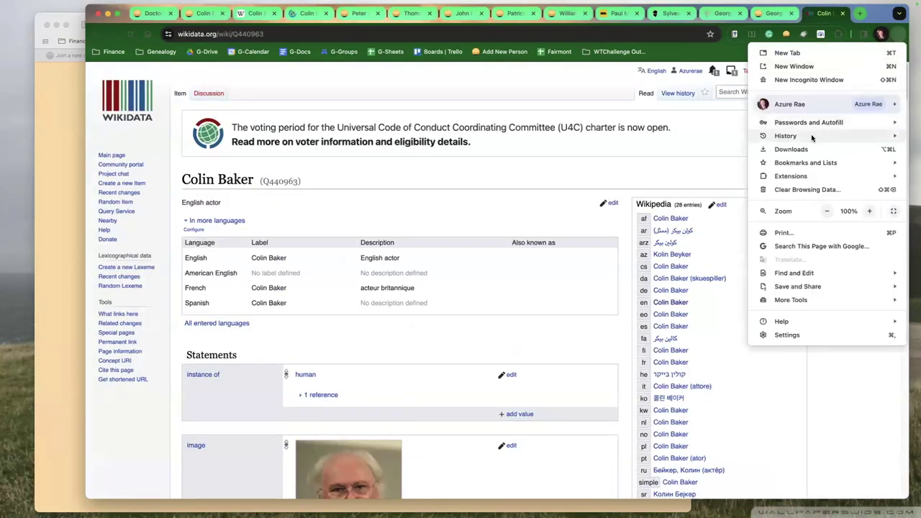
mouse_move(798, 137)
left_click(682, 171)
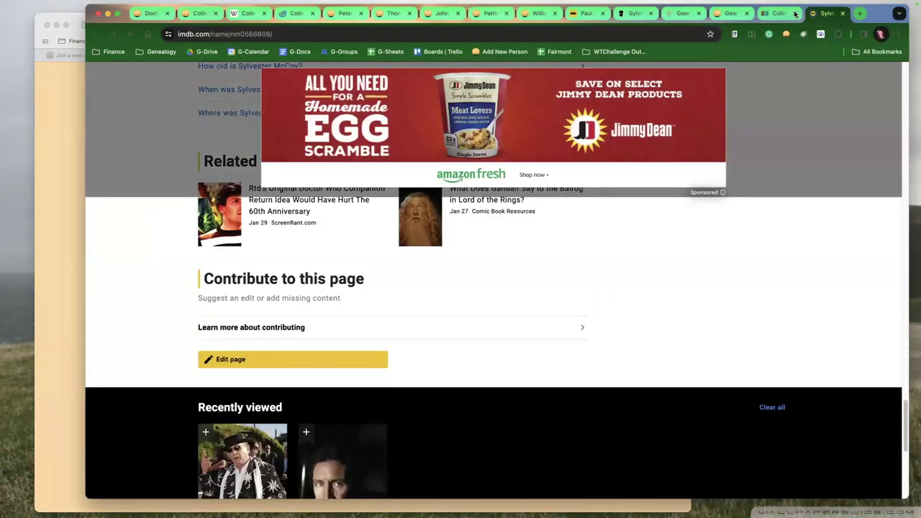
left_click(794, 13)
left_click(794, 13)
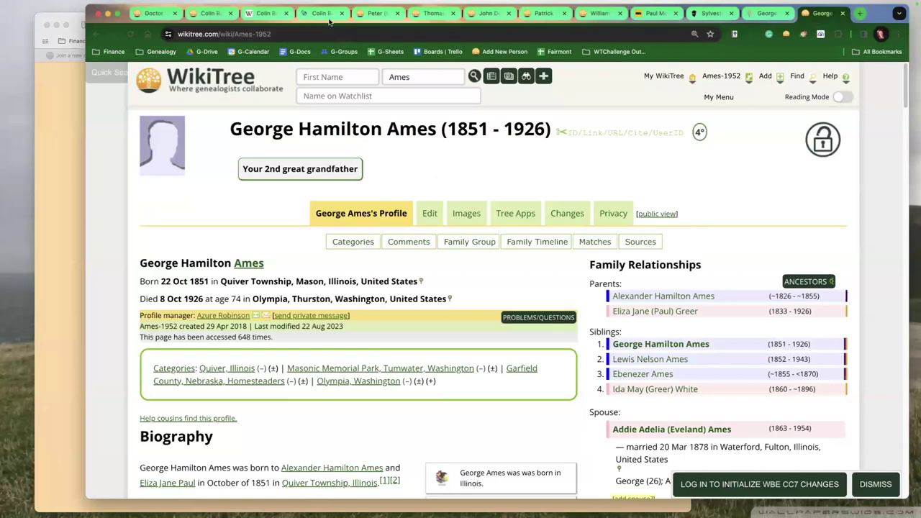
- Open the Wikidata item from Colin Baker's Wikipedia article, search it for "wikitre" to check for a WikiTree ID, and close it
left_click(325, 20)
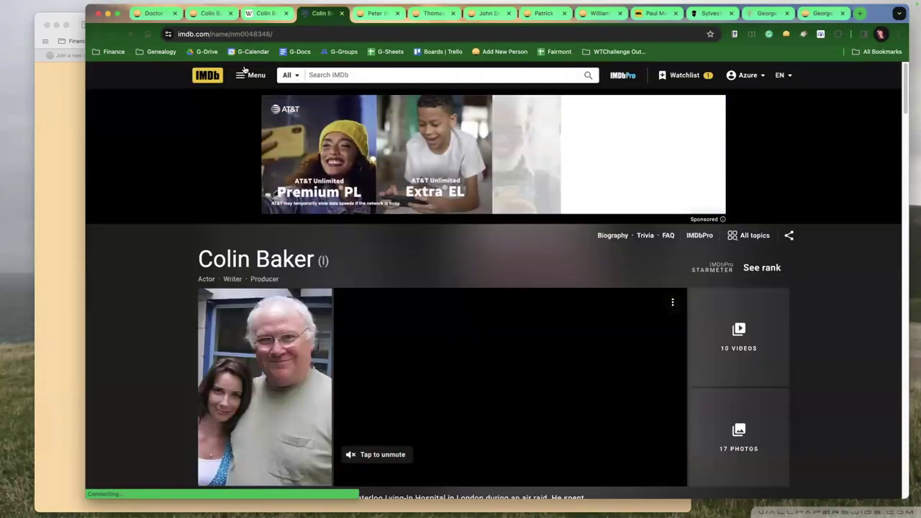
left_click(261, 15)
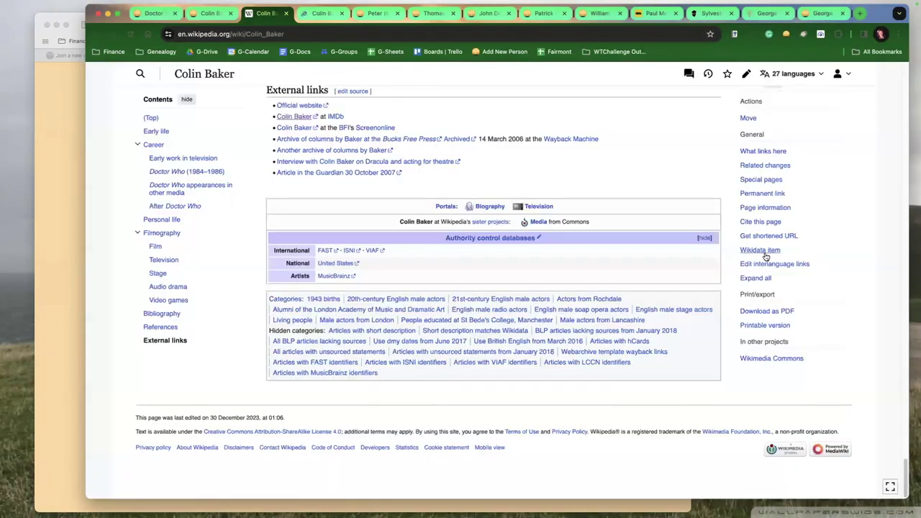
left_click(760, 250, "super")
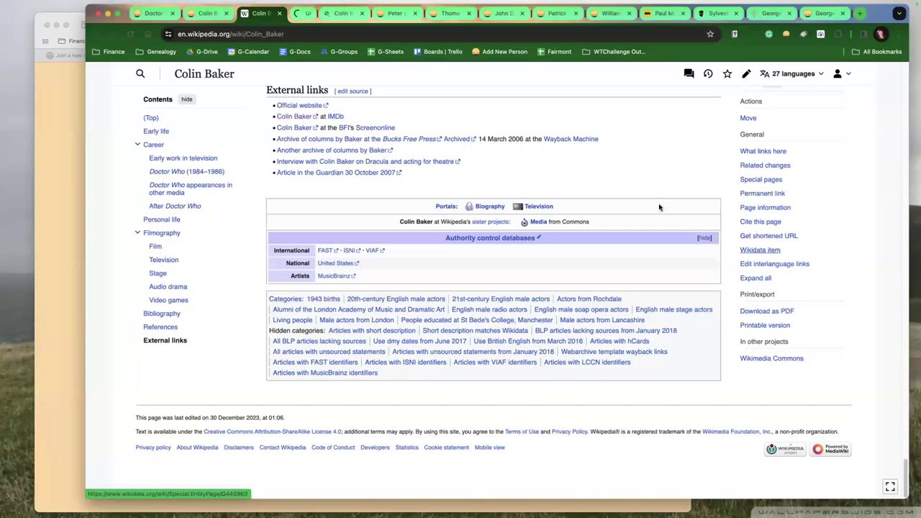
left_click(297, 18)
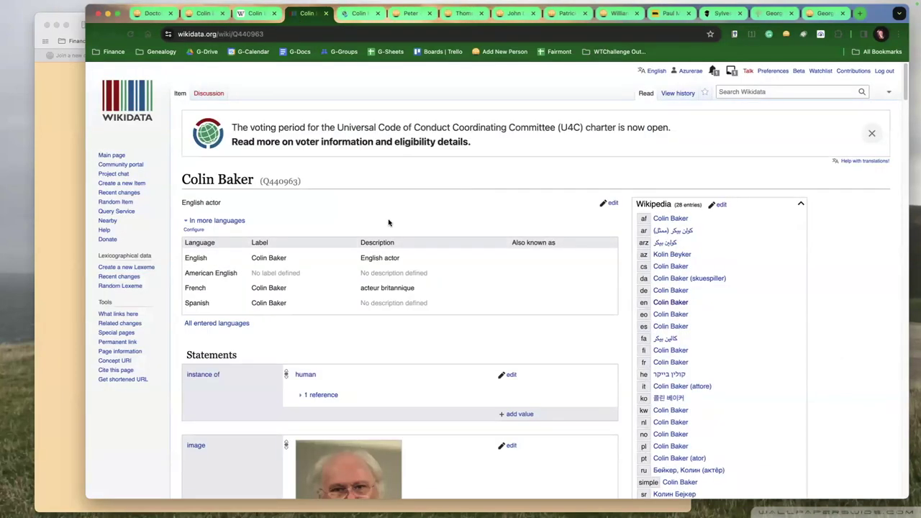
key("super+f")
type("wikitre")
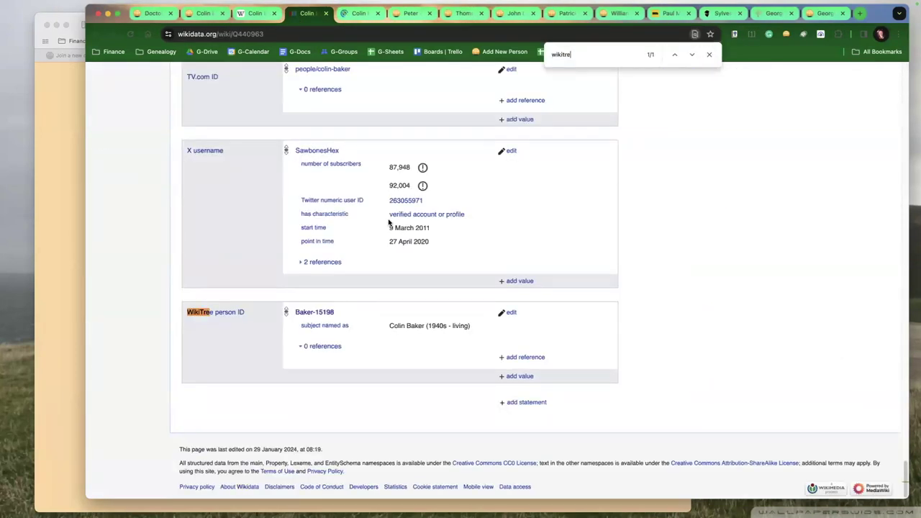
left_click(324, 15)
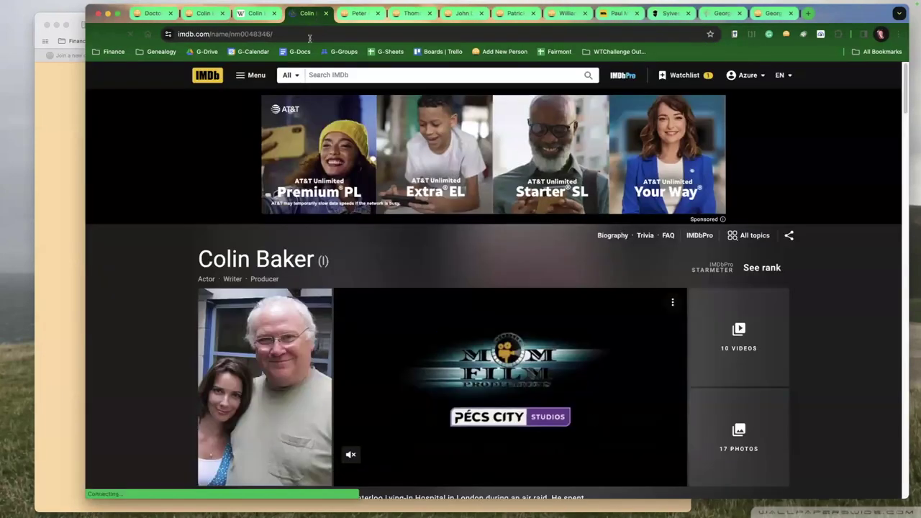
- Open the contribution edit page for Colin Baker from the end of his IMDb page
scroll(123, 309, "down", 6)
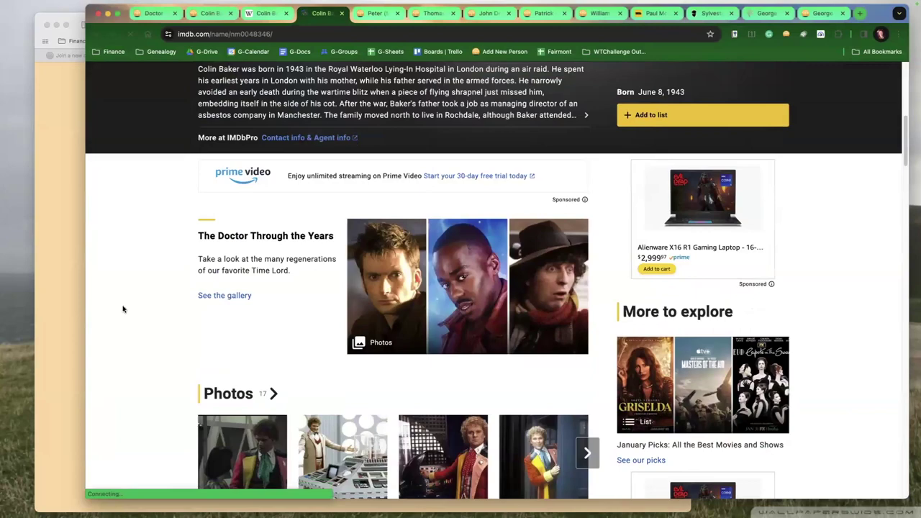
scroll(126, 309, "down", 3)
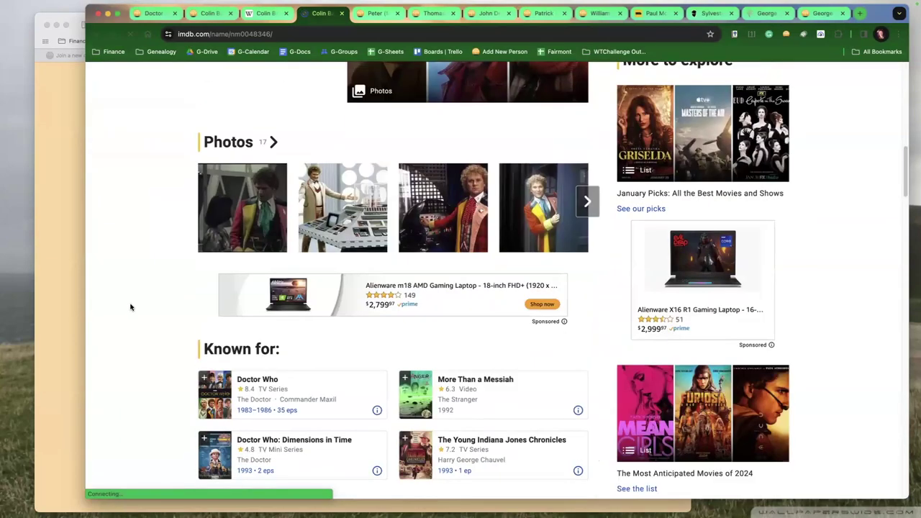
scroll(130, 307, "down", 10)
scroll(130, 307, "down", 3)
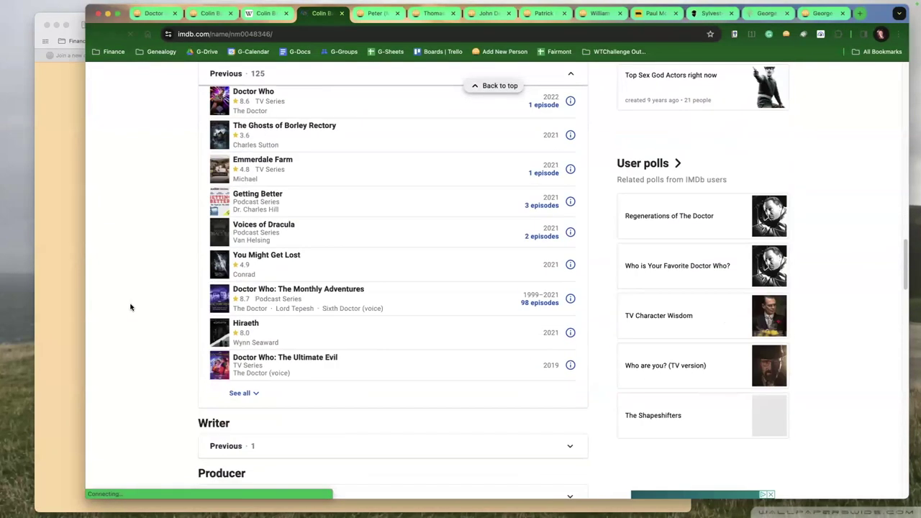
scroll(132, 308, "down", 10)
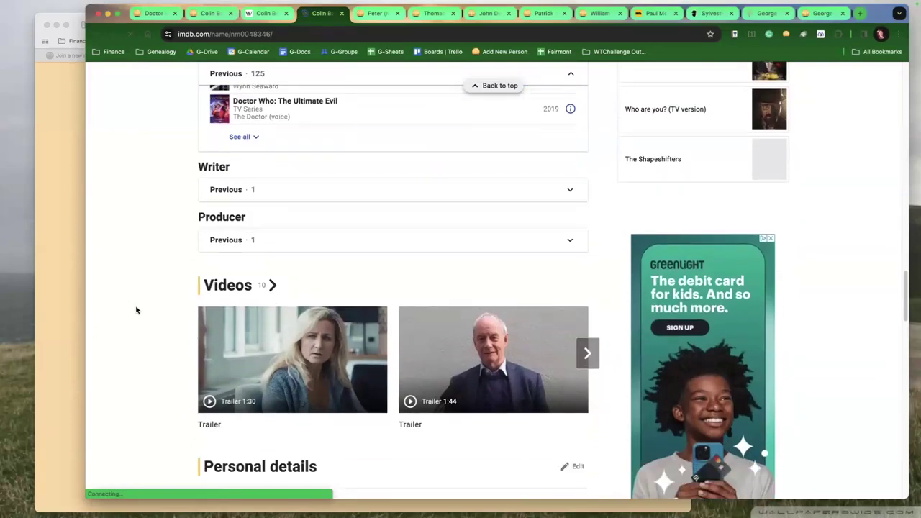
scroll(135, 308, "down", 10)
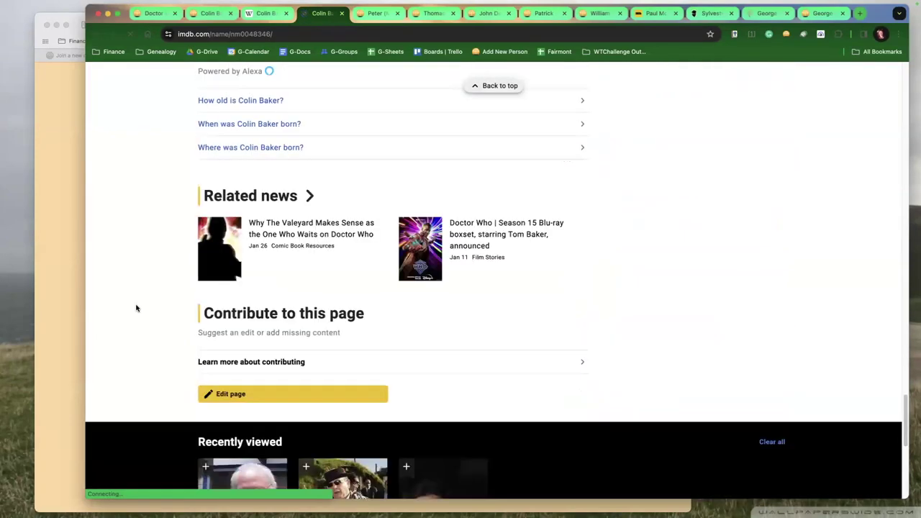
scroll(136, 308, "up", 3)
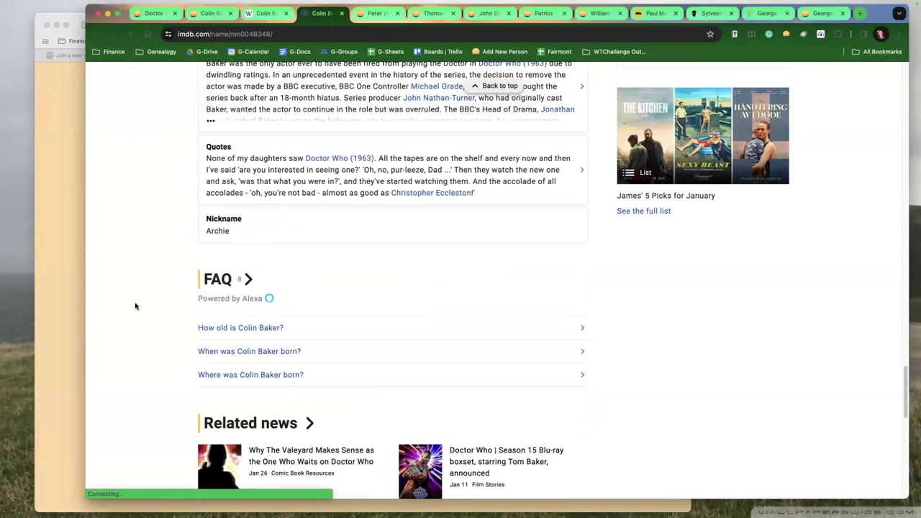
scroll(135, 307, "down", 2)
left_click(222, 460)
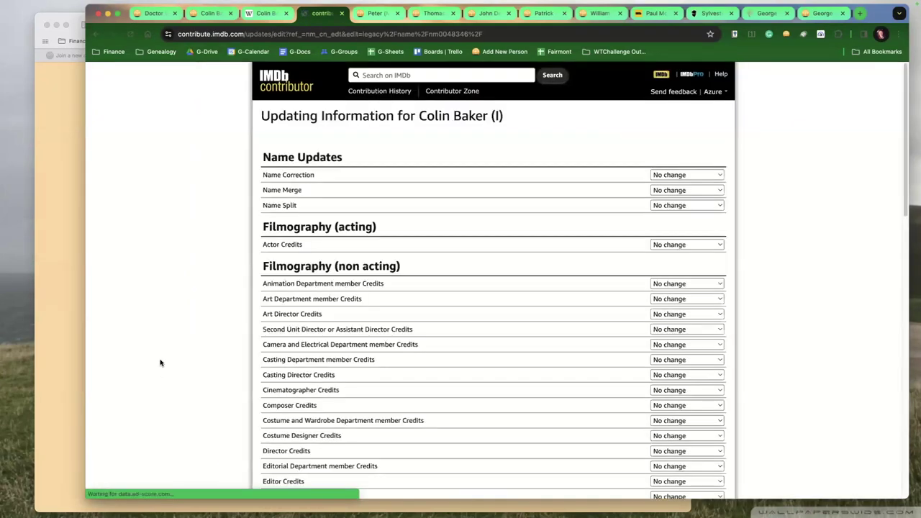
- Choose to add 1 item for Miscellaneous under Links to Other Sites and continue to its entry form
scroll(162, 366, "down", 15)
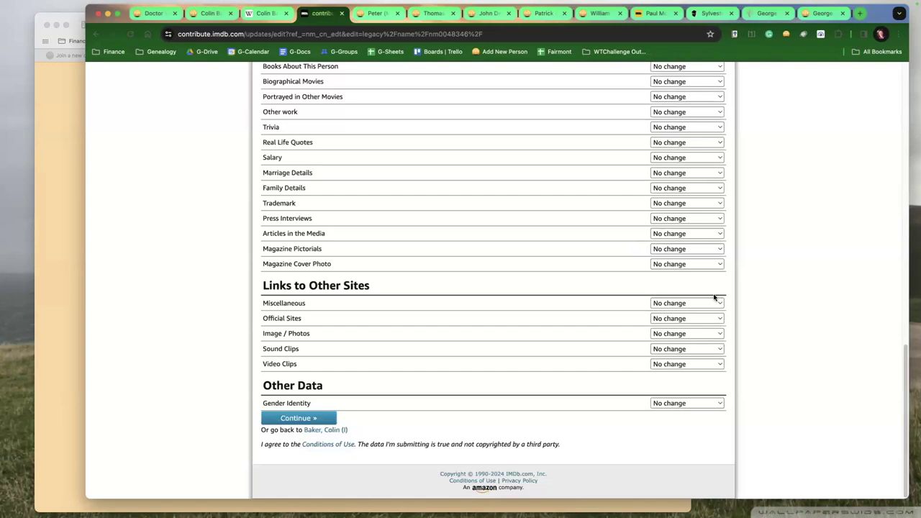
left_click(712, 302)
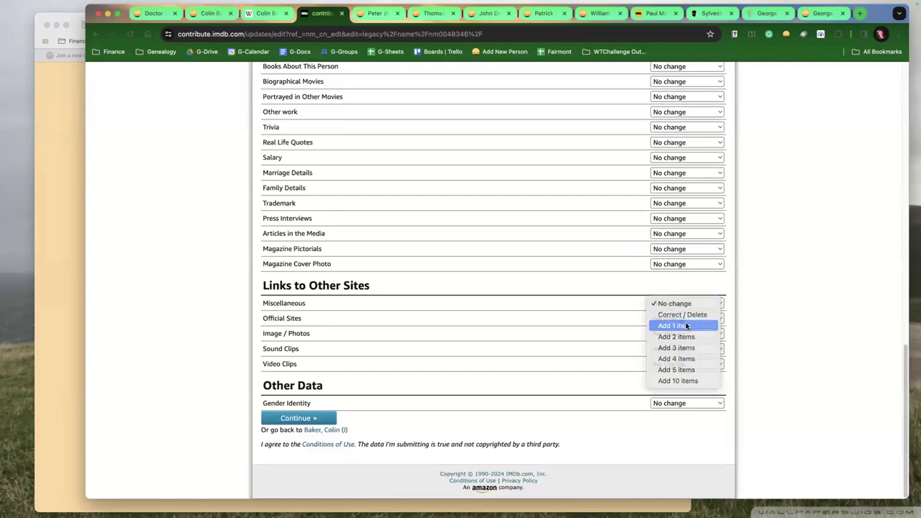
left_click(684, 326)
left_click(310, 420)
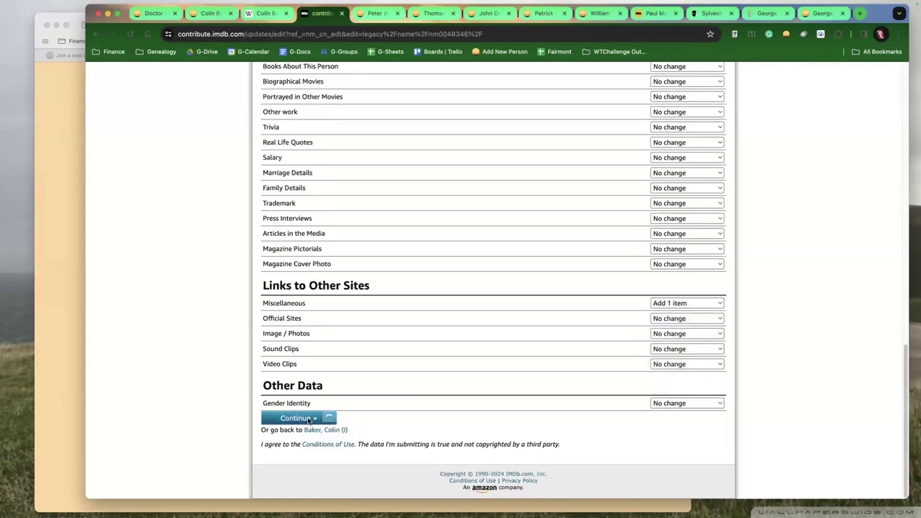
left_click(345, 237)
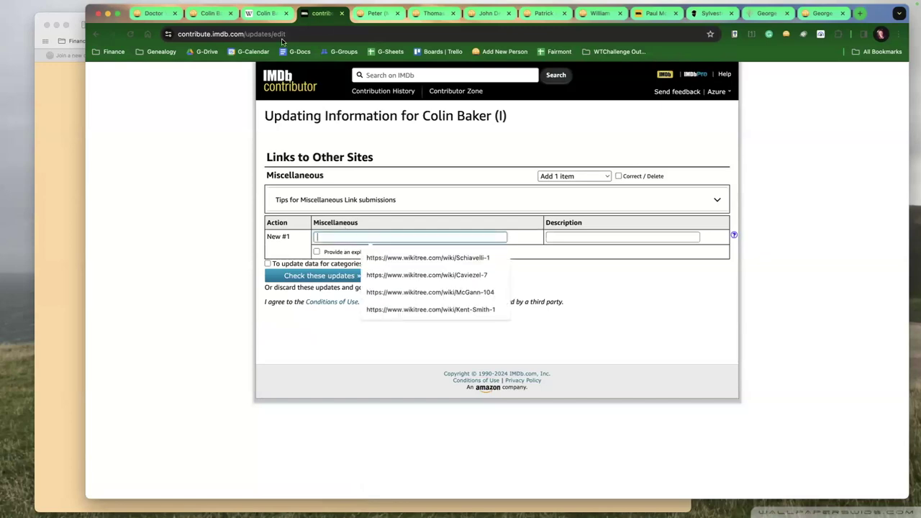
left_click(210, 13)
left_click(281, 34)
key("super+c")
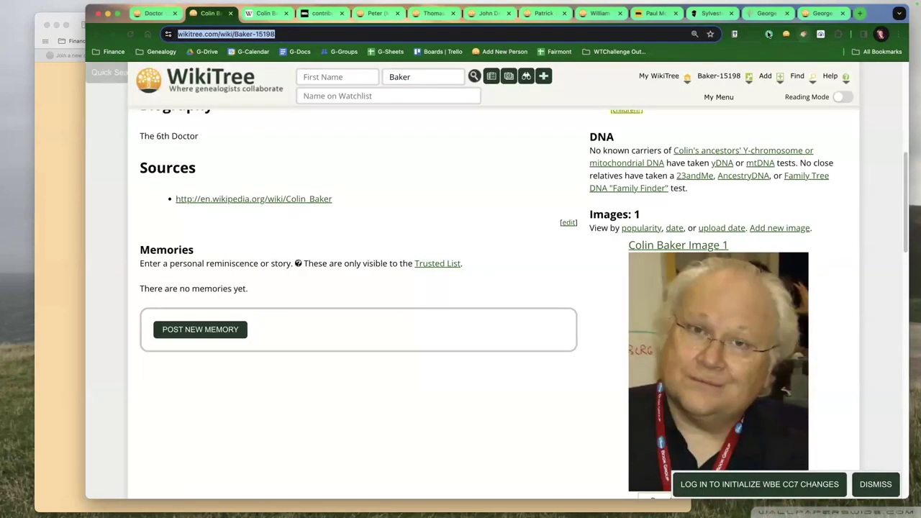
left_click(309, 13)
key("super+v")
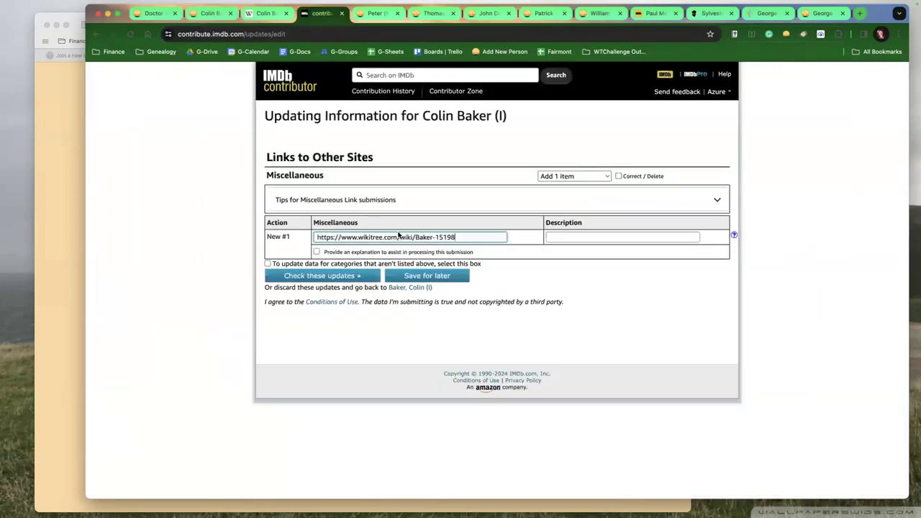
- Describe the new link as "The Genealogy of Colin Baker" and have IMDb check the updates
left_click(606, 236)
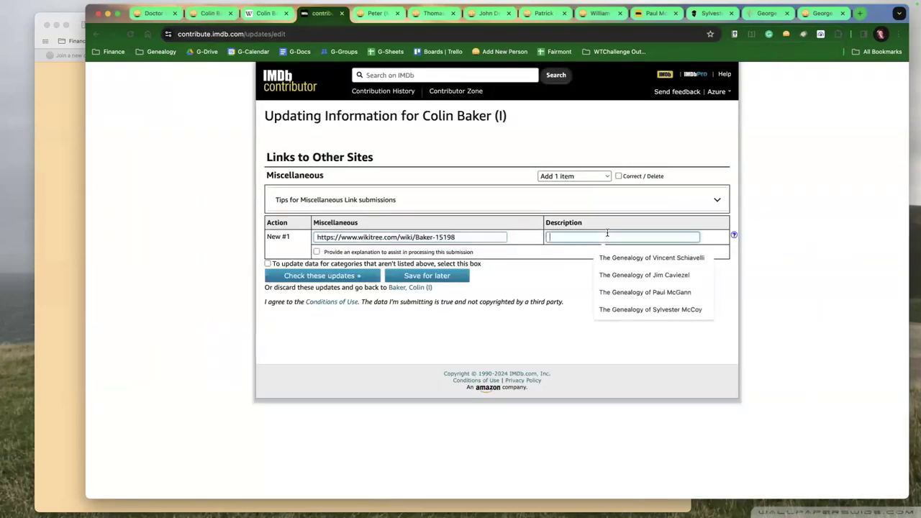
left_click(629, 273)
left_click(605, 237, "shift")
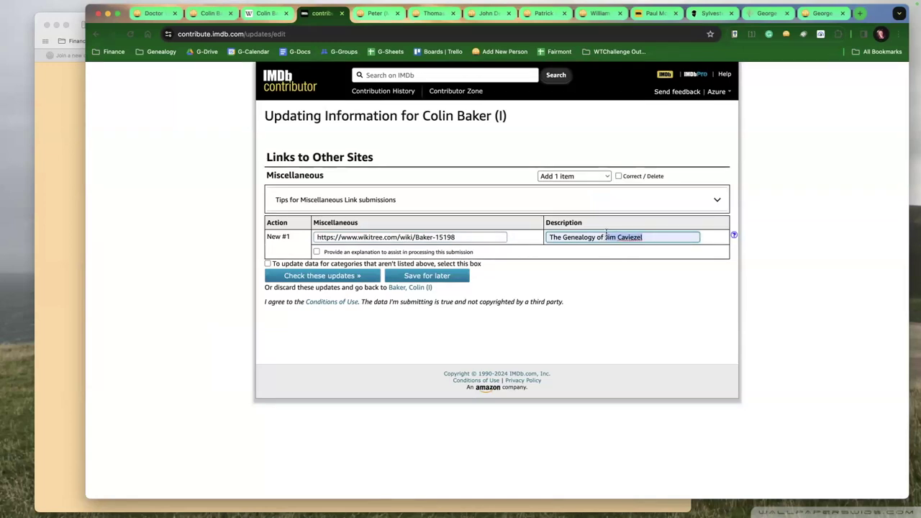
type("Colin")
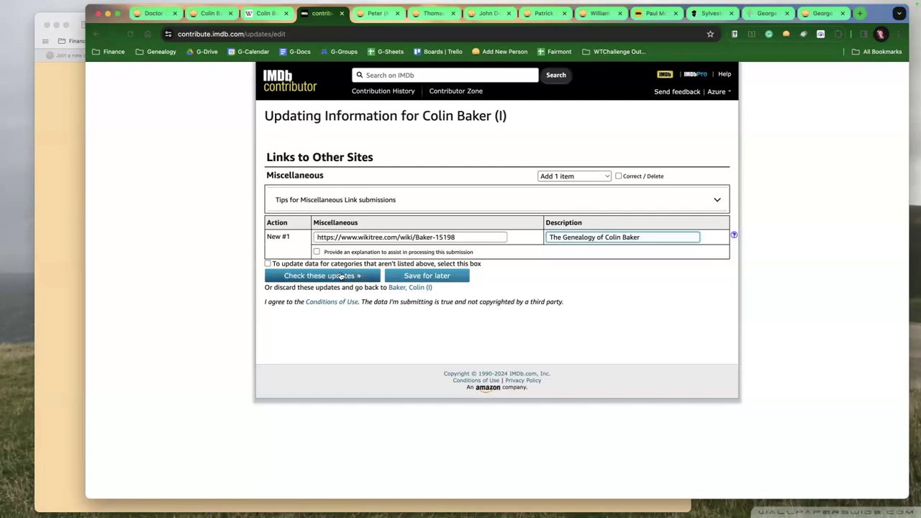
left_click(341, 276)
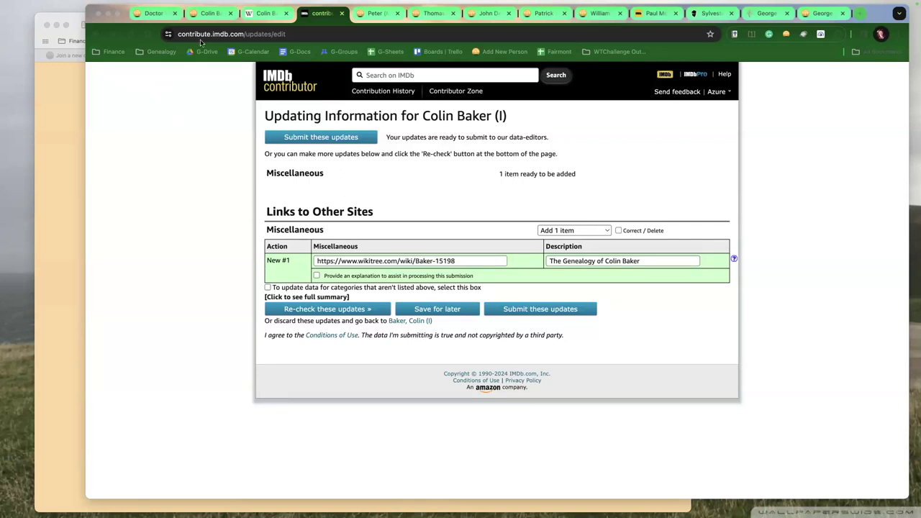
- Look up the name at the head of Colin Baker's WikiTree profile and highlight it in full
left_click(196, 14)
scroll(368, 240, "up", 5)
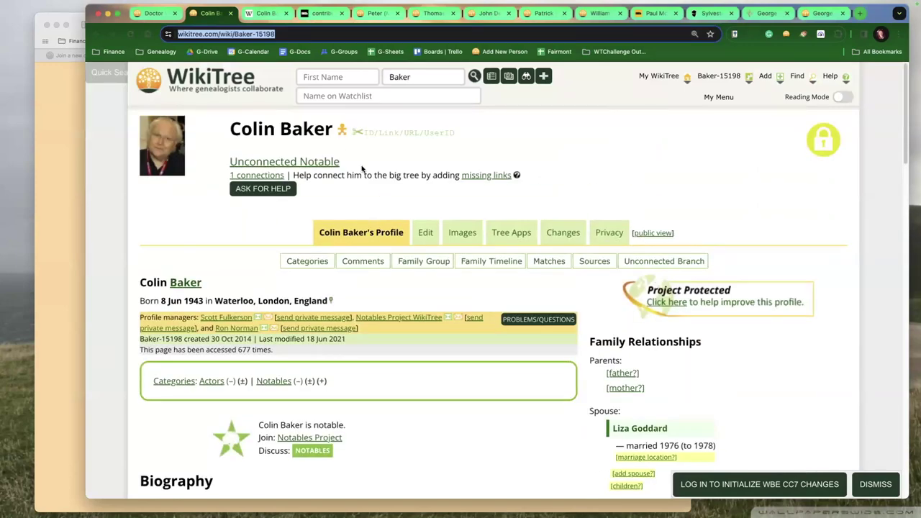
double_click(295, 131)
triple_click(243, 131)
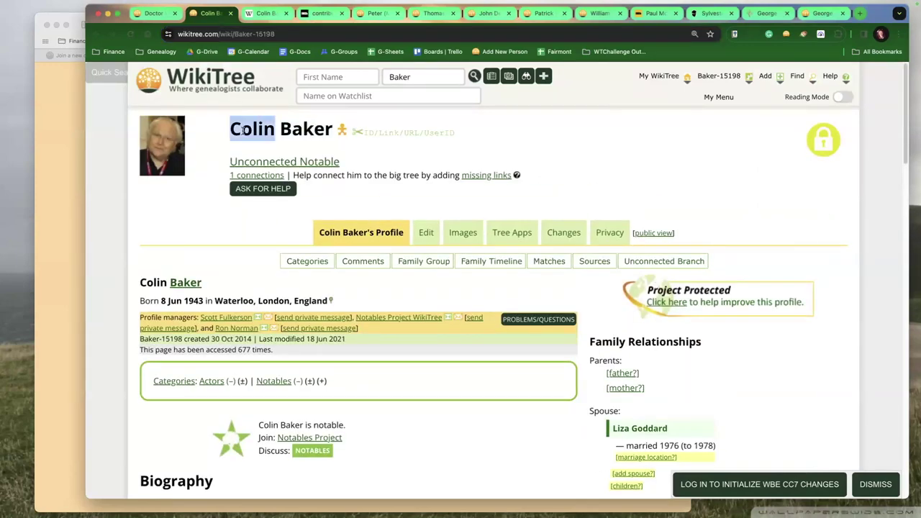
left_click(232, 129)
left_click_drag(250, 130, 329, 130)
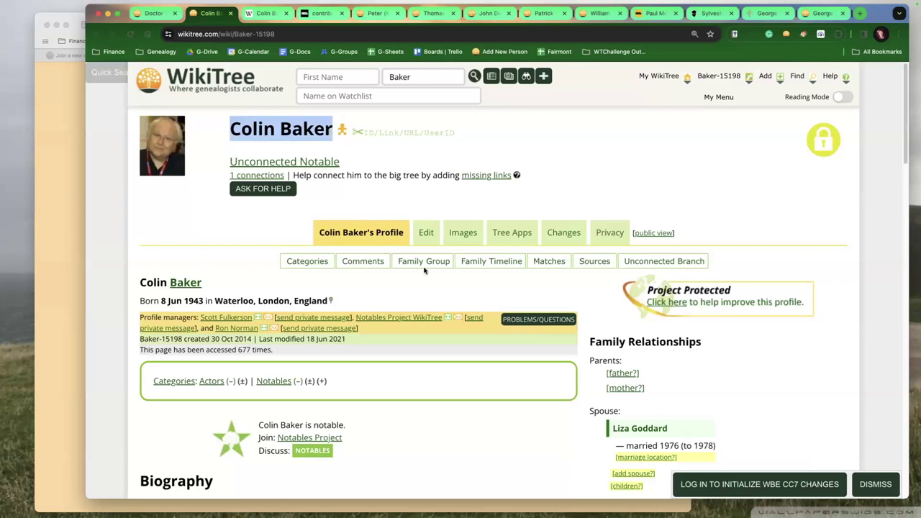
key("super+Tab")
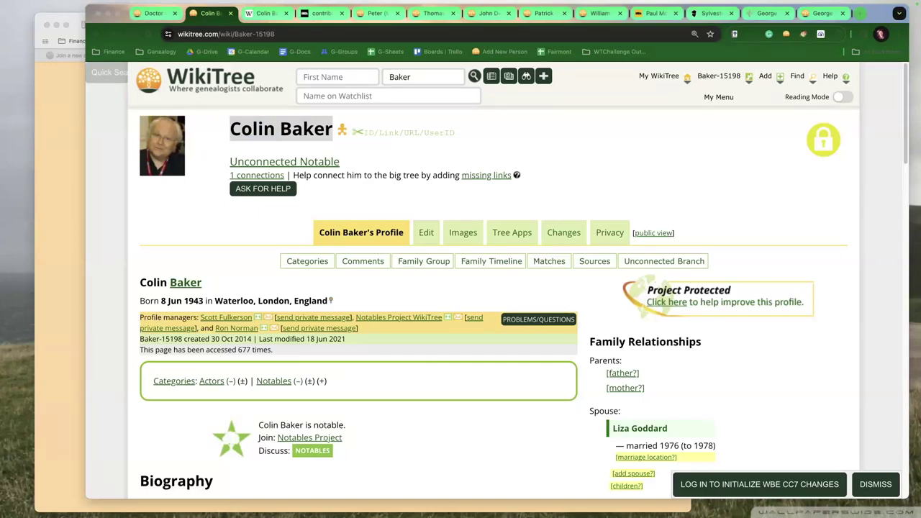
- Re-check and submit the Colin Baker link update on IMDb, and return to his IMDb page through the browsing history
left_click(316, 13)
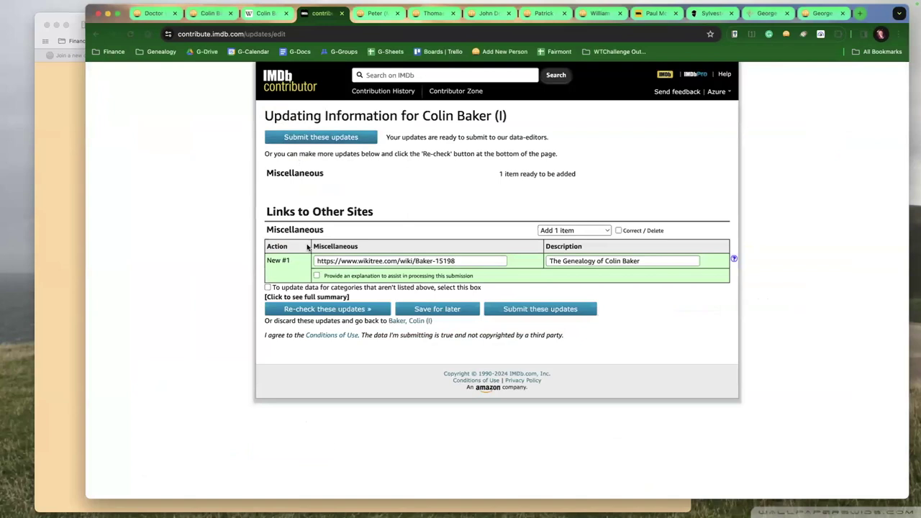
left_click(331, 309)
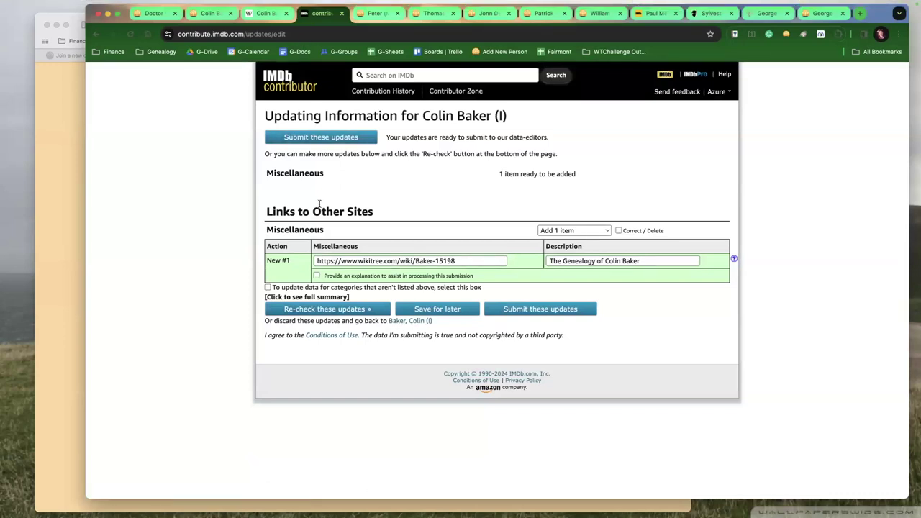
left_click(331, 139)
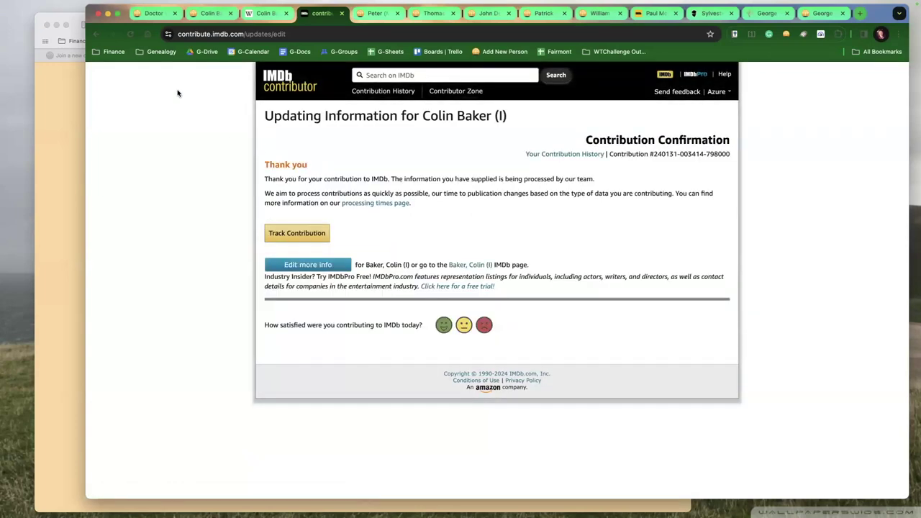
right_click(96, 34)
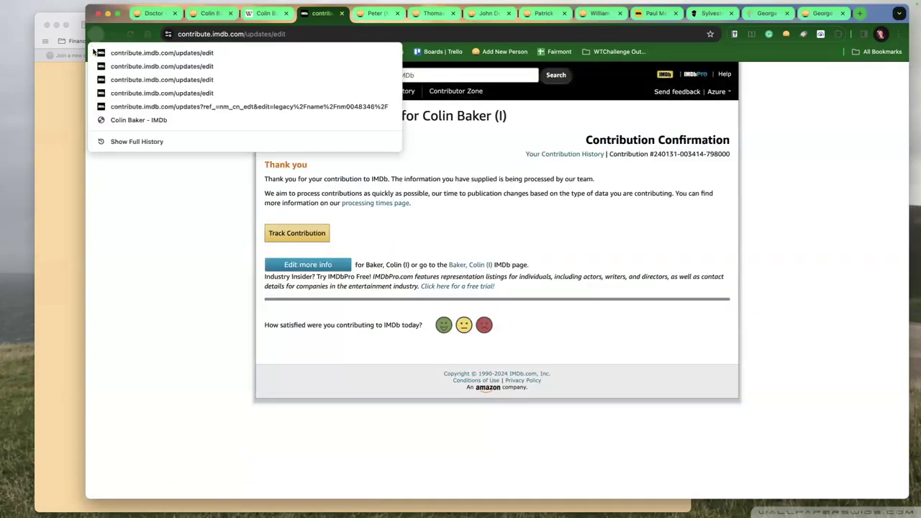
left_click(119, 119)
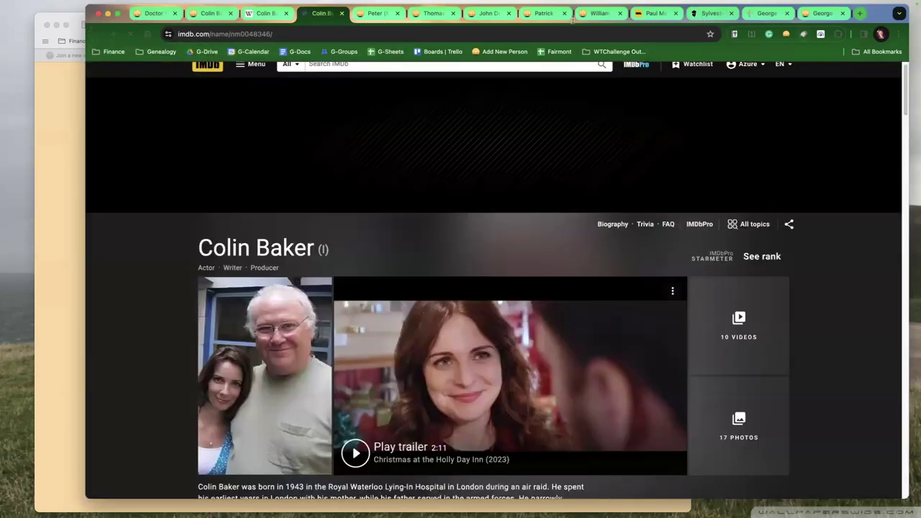
- Search the Doctor Who Wiki on Fandom for "colin baker" and open the Colin Baker article
left_click(701, 13)
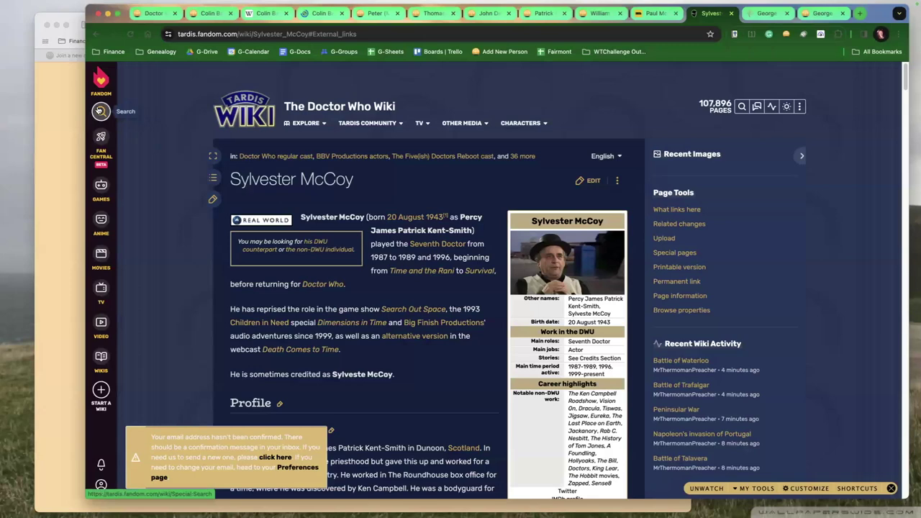
left_click(101, 112)
type("coll")
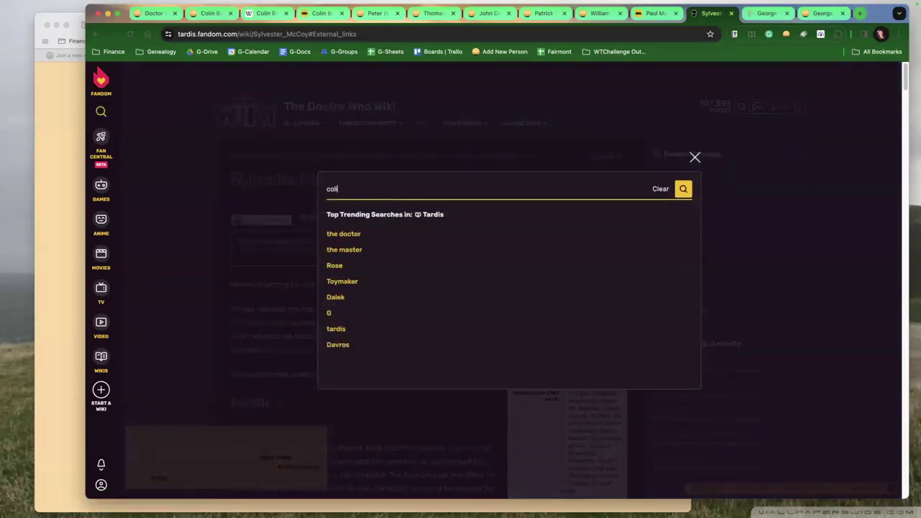
key("BackSpace")
type("in baker")
key("Return")
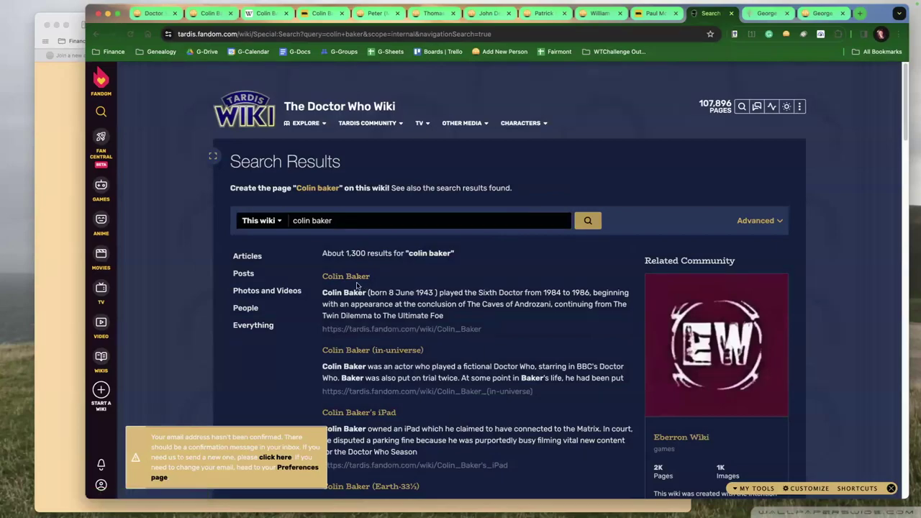
left_click(358, 278)
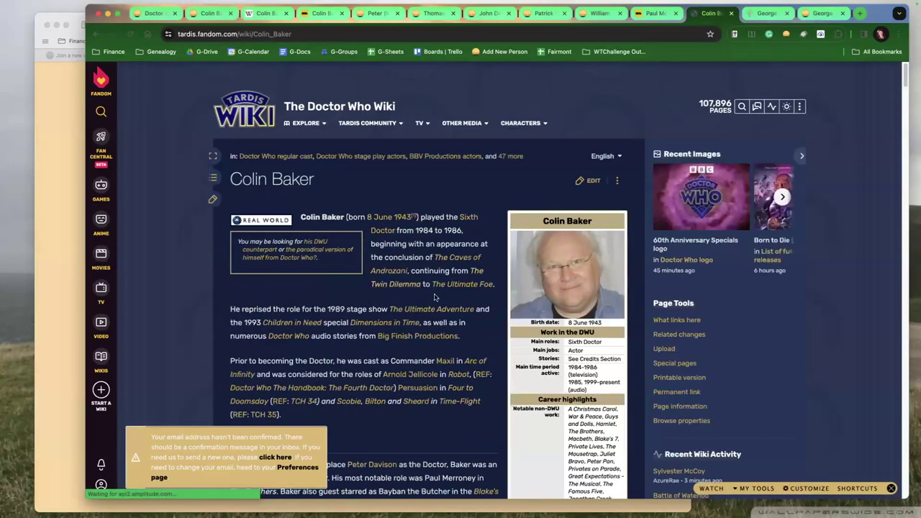
- Open the Footnotes section near the end of the Colin Baker wiki page for editing
scroll(434, 296, "down", 10)
scroll(435, 296, "down", 20)
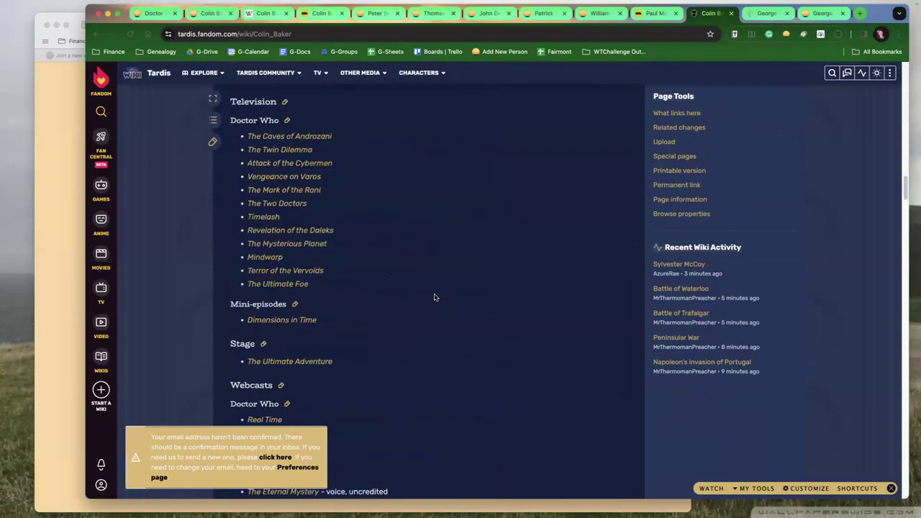
scroll(435, 297, "down", 15)
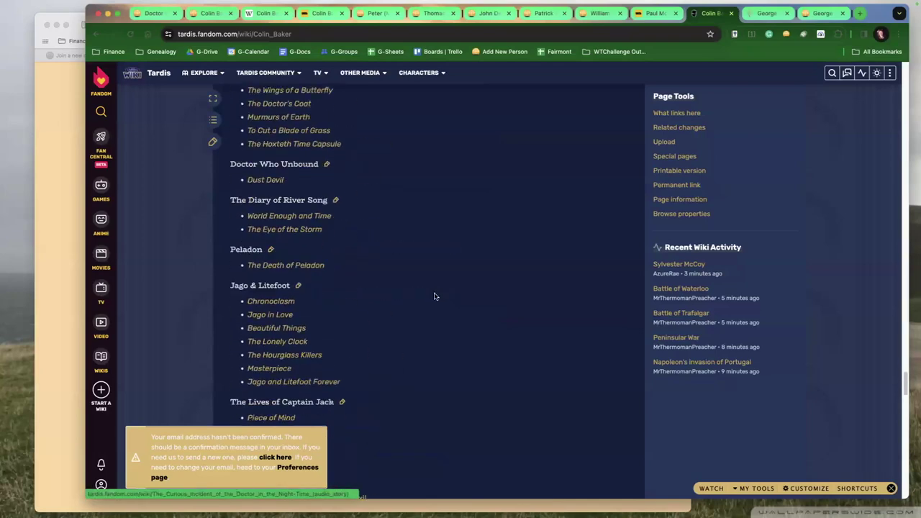
scroll(435, 296, "down", 8)
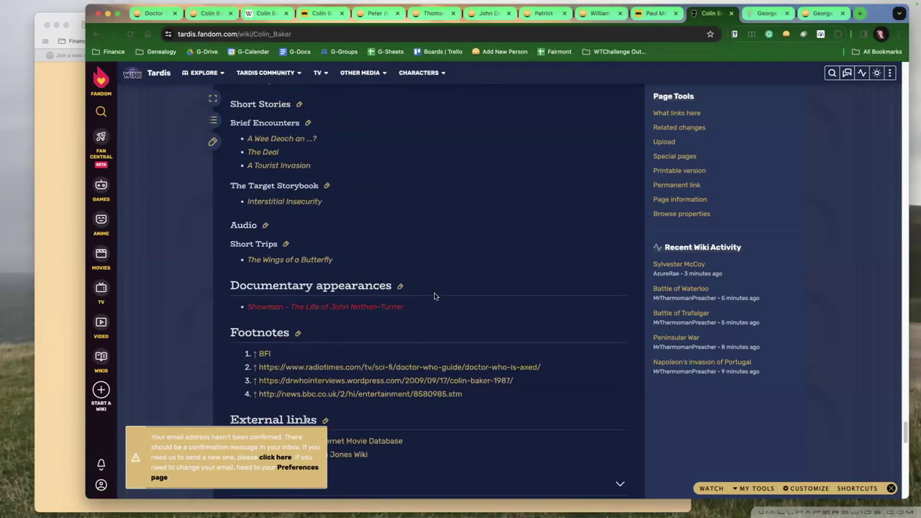
scroll(435, 322, "down", 4)
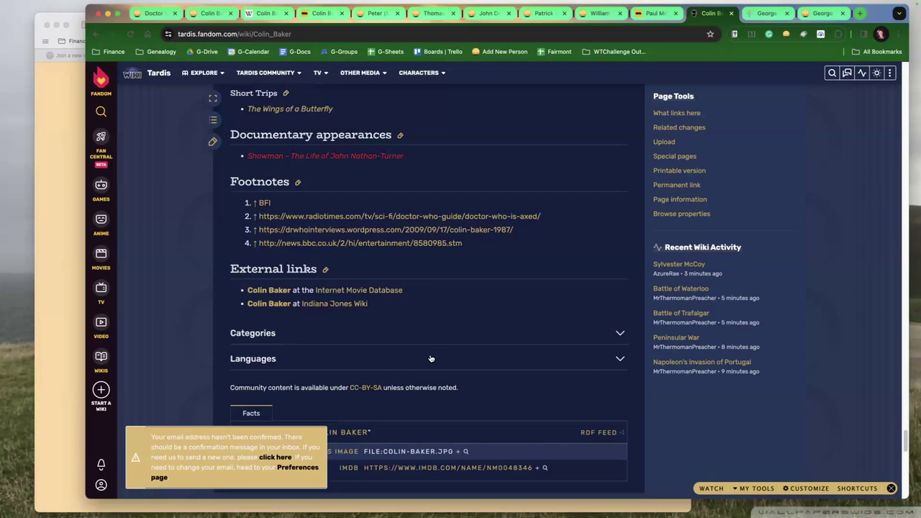
scroll(430, 359, "down", 1)
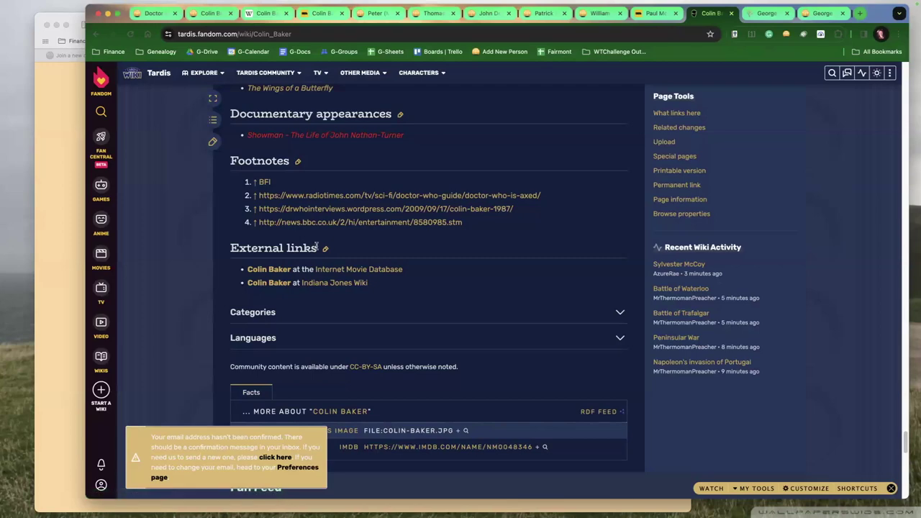
left_click(297, 161)
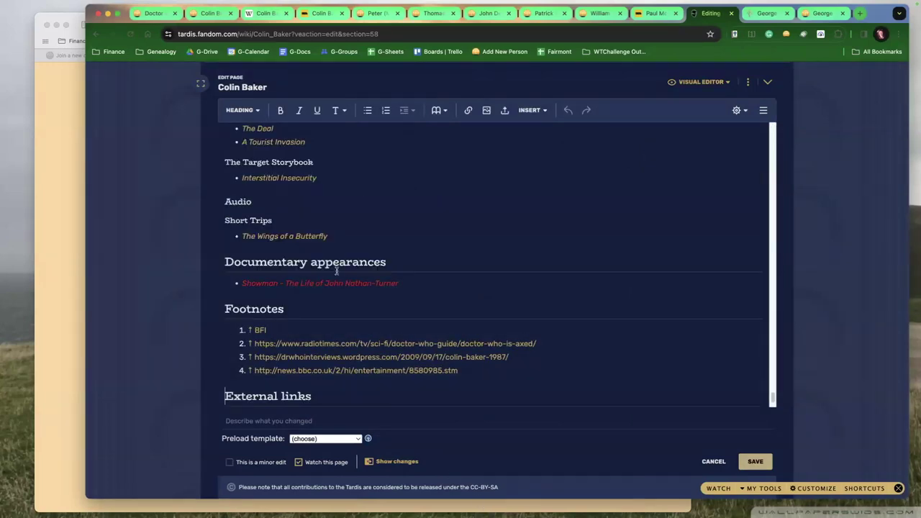
- Add "Genealogy of Colin Baker:" and the WikiTree citation for Baker-15198, accessed 31 January 2024, below the External links list and save the page
left_click(277, 413)
left_click(268, 420)
left_click(506, 384)
left_click(494, 375)
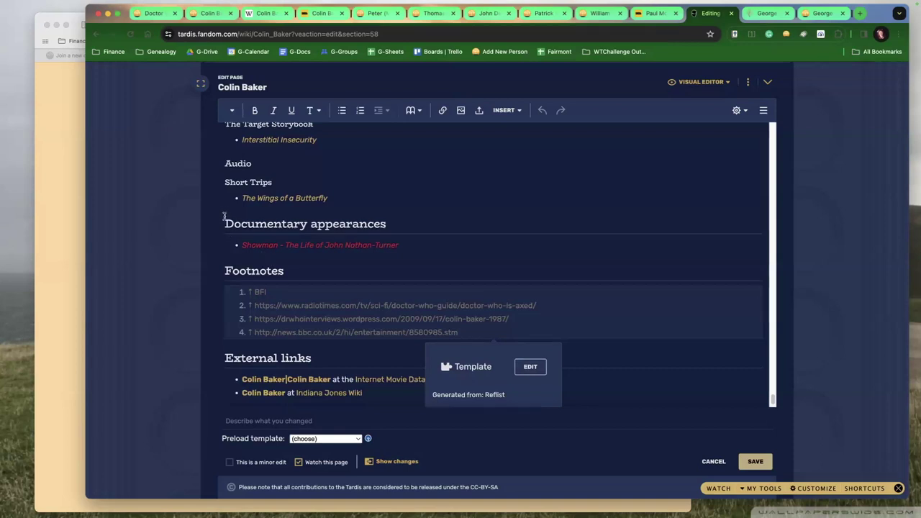
scroll(225, 360, "down", 1)
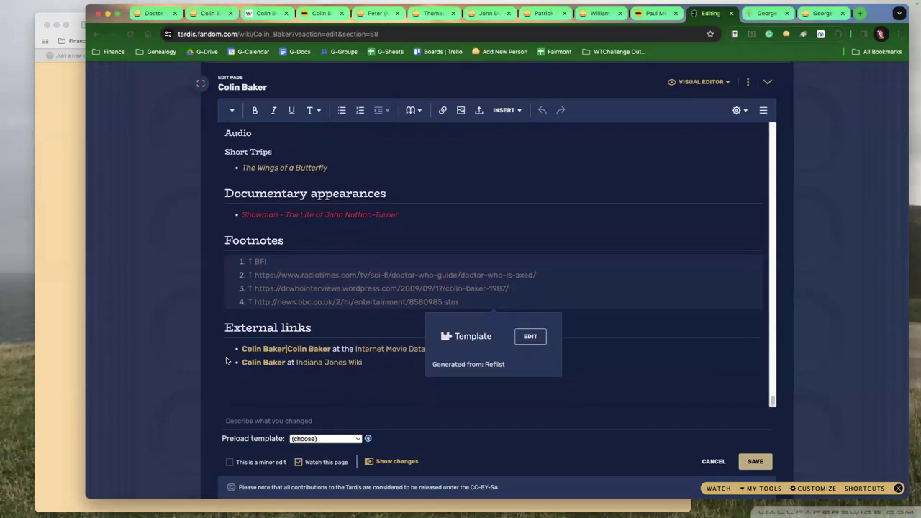
left_click(300, 378)
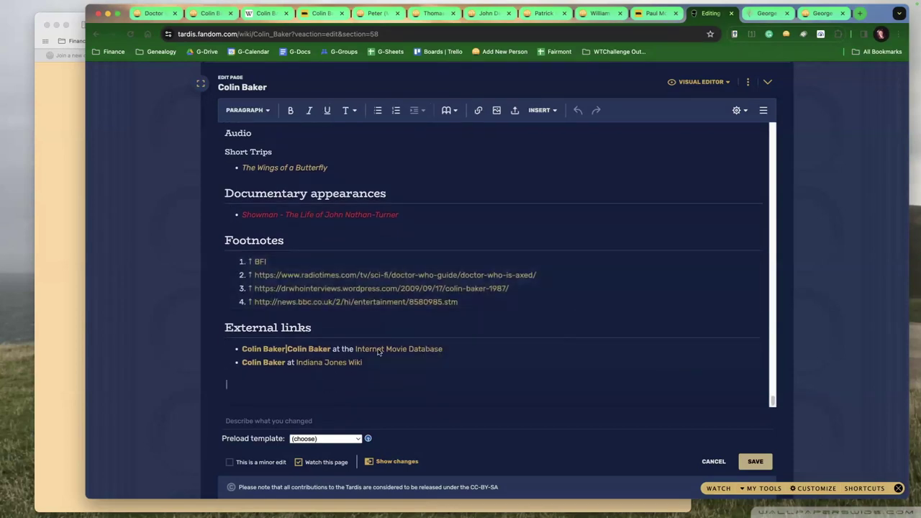
type("Genealogy of Con")
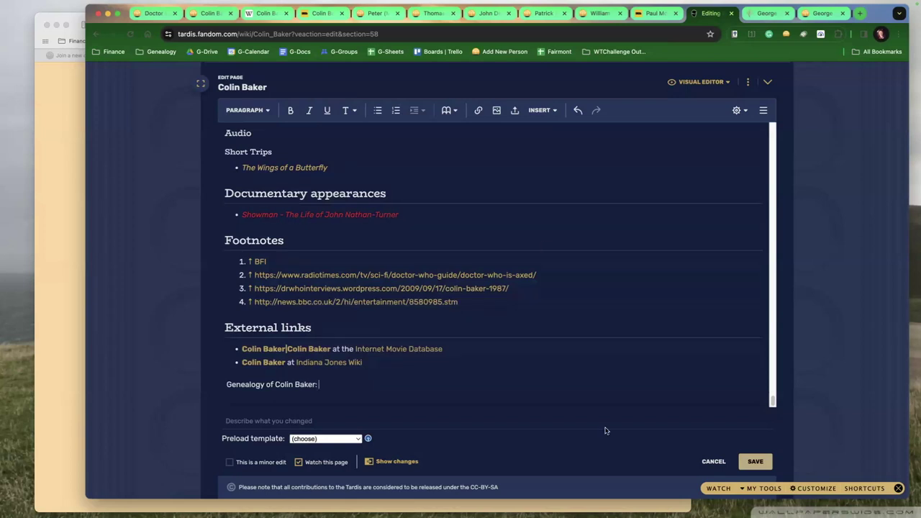
type("WikiTree contributors, \"Colin Baker,\" WikiTree: The Free Family Tree, (https://www.wikitree.com/wiki/Baker-15198 : accessed 31 January 2024).")
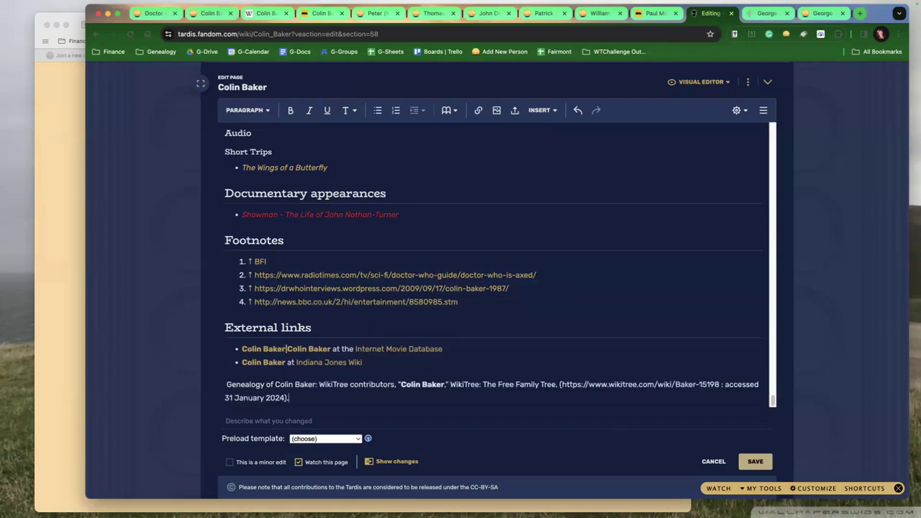
left_click(750, 461)
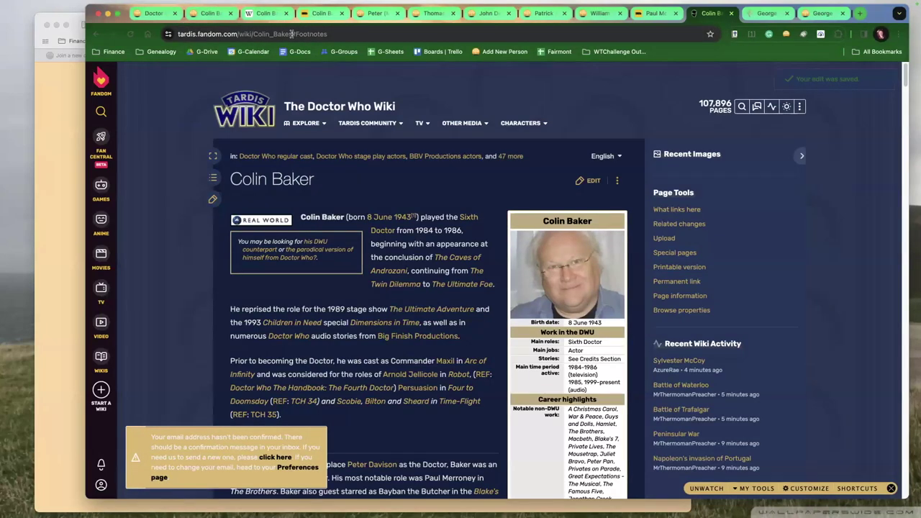
- Switch to the Link Builders Challenge form in Safari, start another response and enter the contributor's own WikiTree ID
left_click(65, 167)
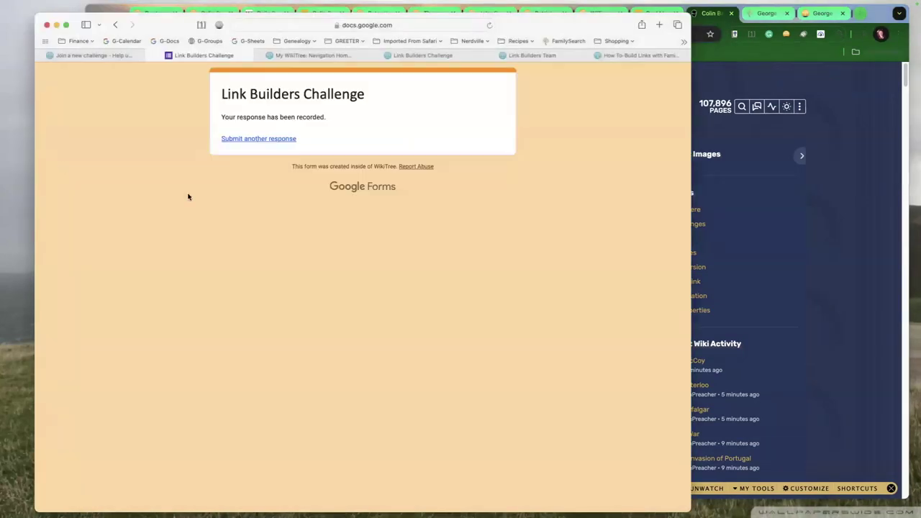
left_click(262, 139)
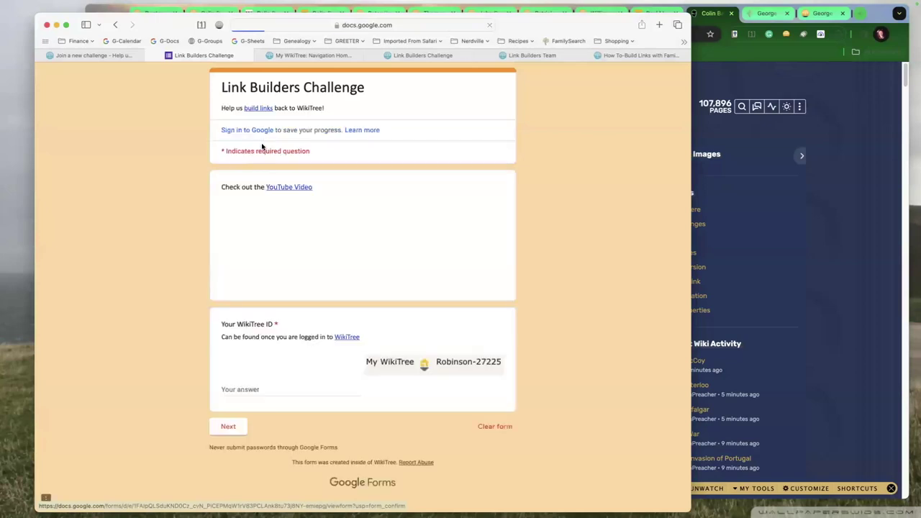
left_click(251, 389)
type("Robinson")
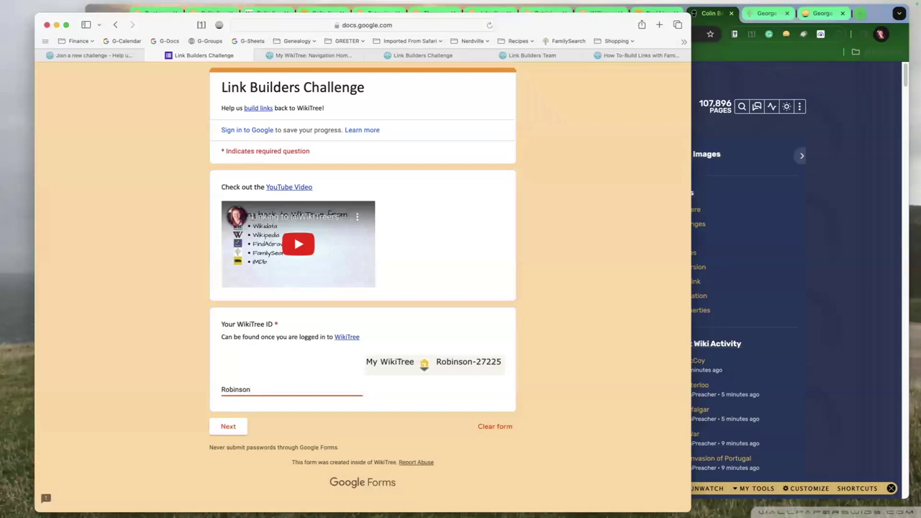
type("-27225")
left_click(232, 428)
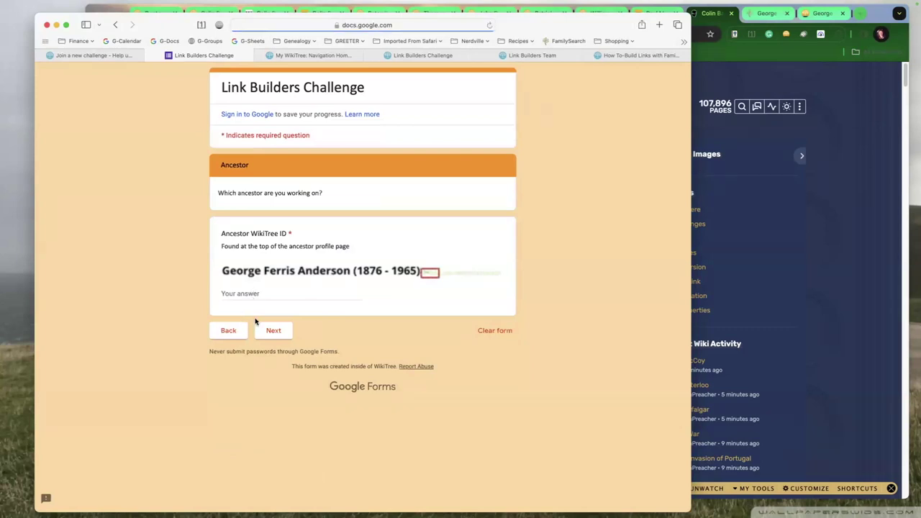
- Look up Colin Baker's ID on his WikiTree profile in Chrome and enter Baker-15198 as the form's ancestor WikiTree ID
left_click(273, 331)
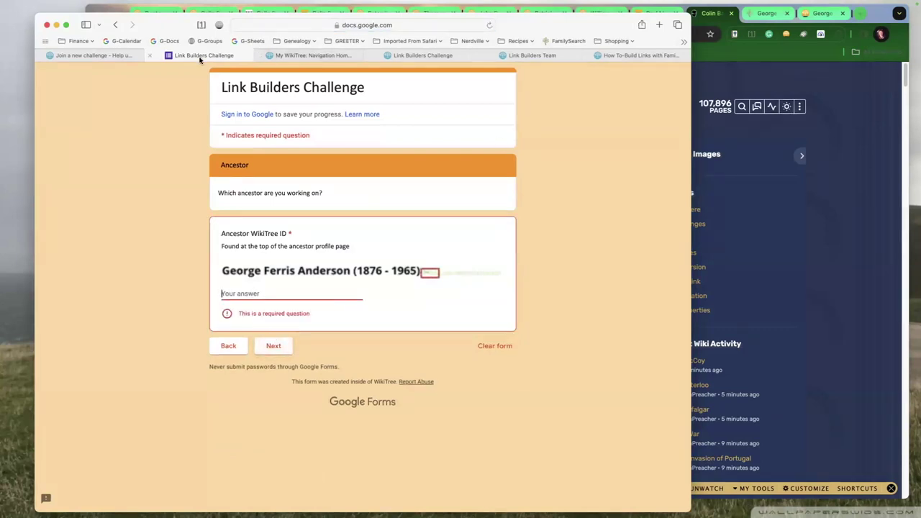
left_click(828, 144)
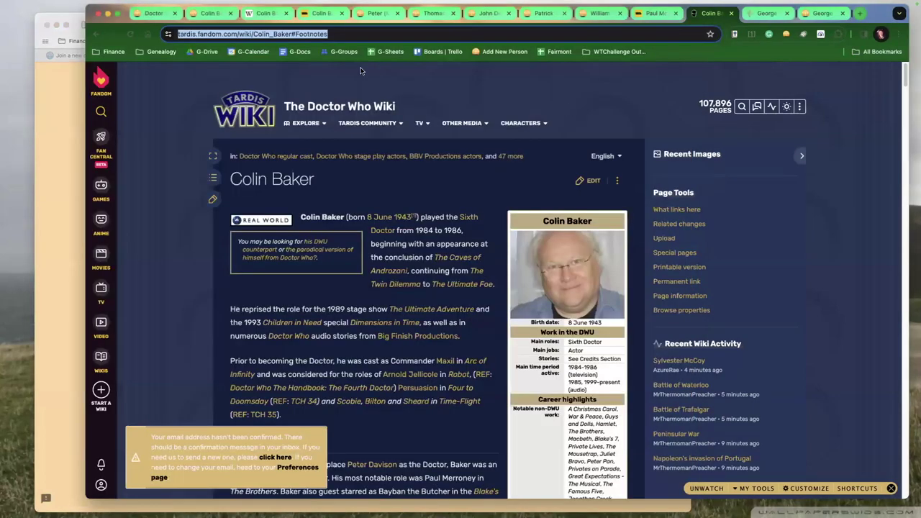
left_click(207, 13)
left_click(358, 134)
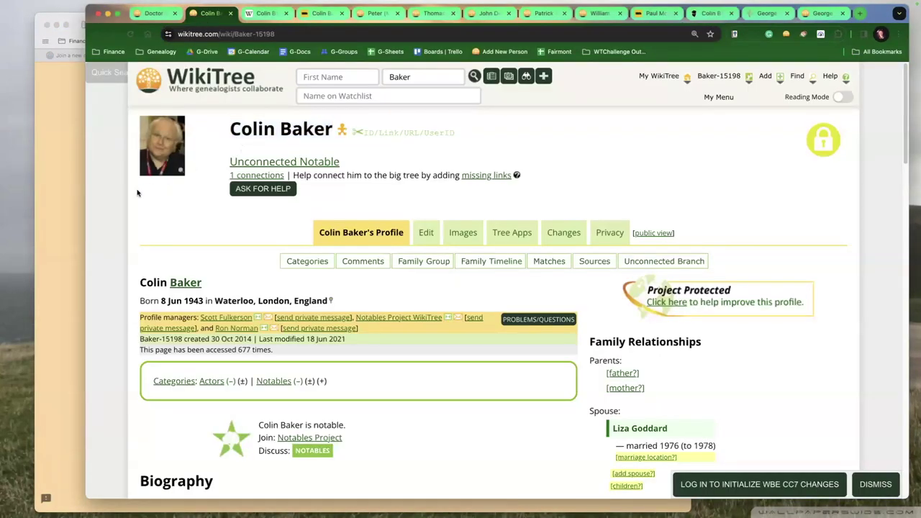
left_click(73, 226)
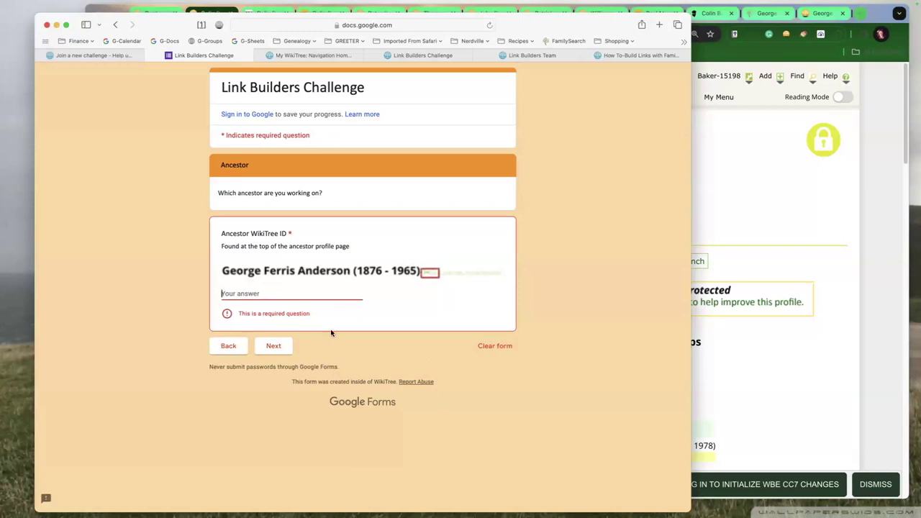
type("Baker-15198")
left_click(274, 330)
- Advance the form to the IMDb section, leaving the FindAGrave and FamilySearch IDs blank
left_click(274, 315)
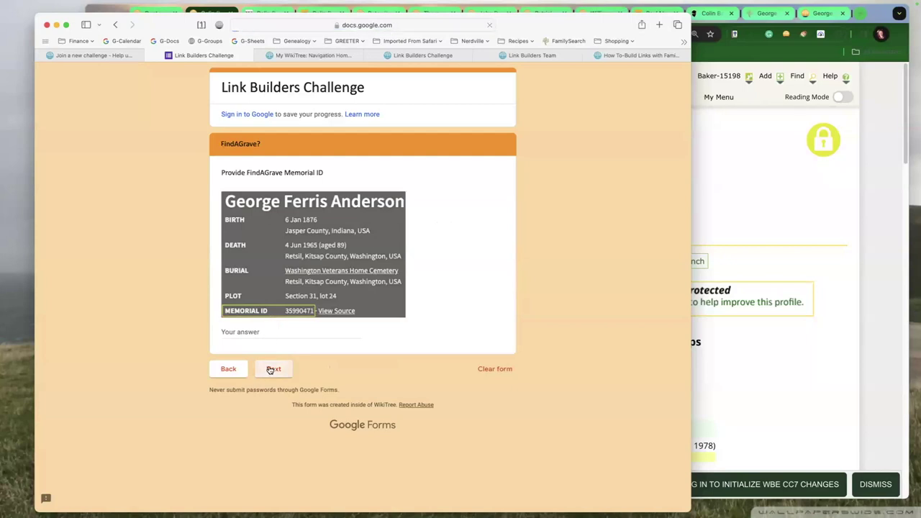
left_click(272, 369)
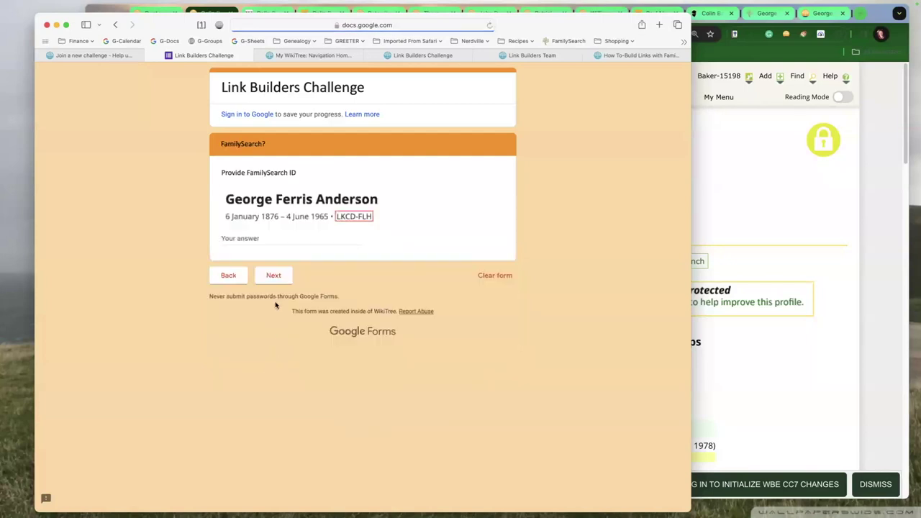
left_click(272, 276)
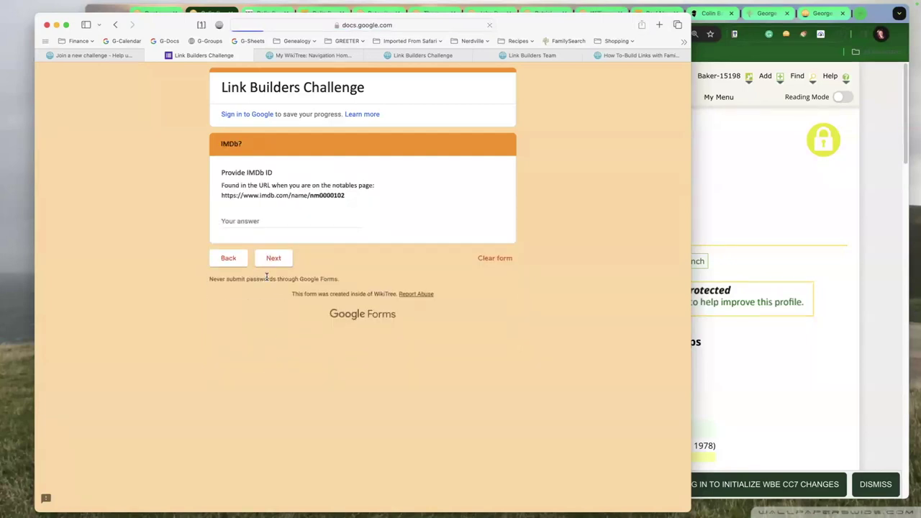
- Copy nm0048346 from the address of Colin Baker's IMDb page in Chrome and enter it as the form's IMDb ID
left_click(270, 220)
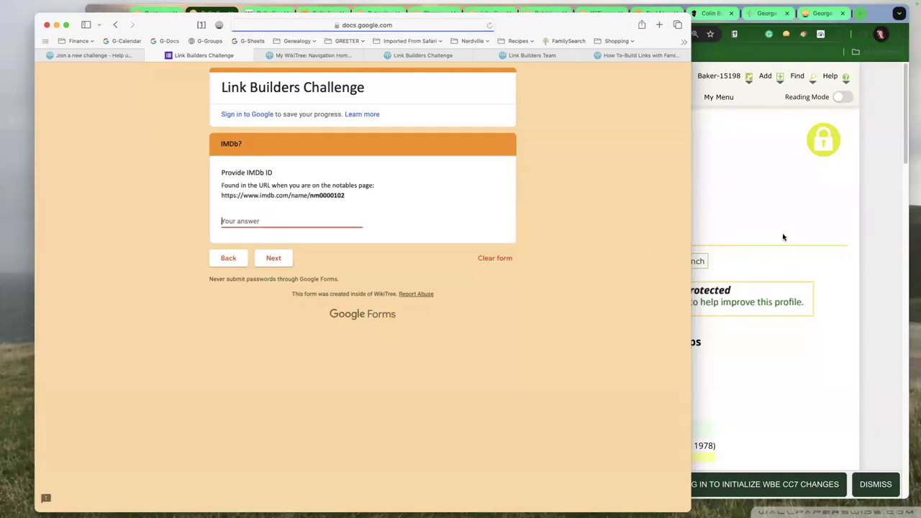
left_click(784, 237)
left_click(316, 13)
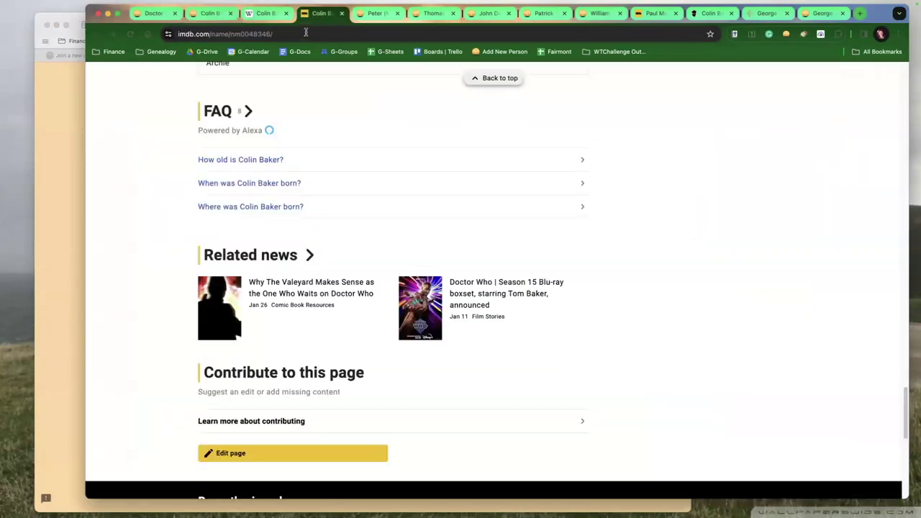
double_click(264, 34)
key("super+c")
left_click(43, 116)
key("super+v")
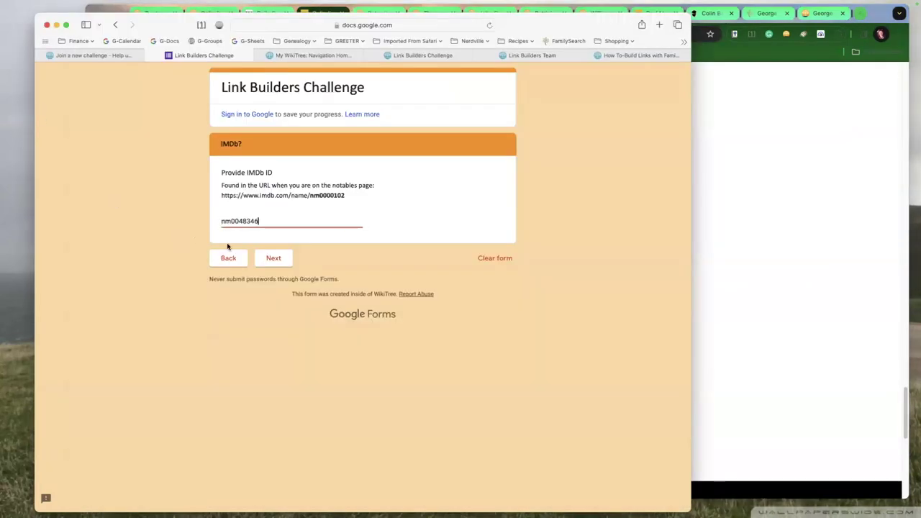
left_click(267, 258)
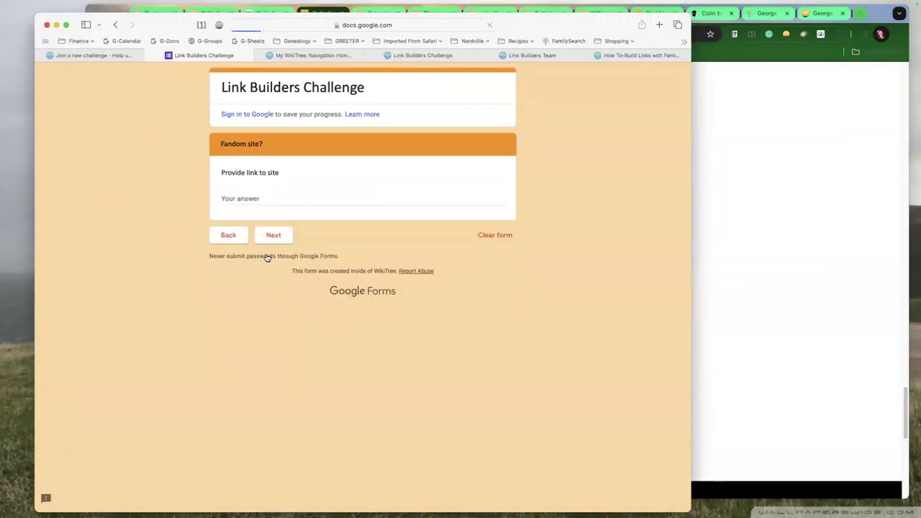
left_click(270, 206)
left_click(802, 189)
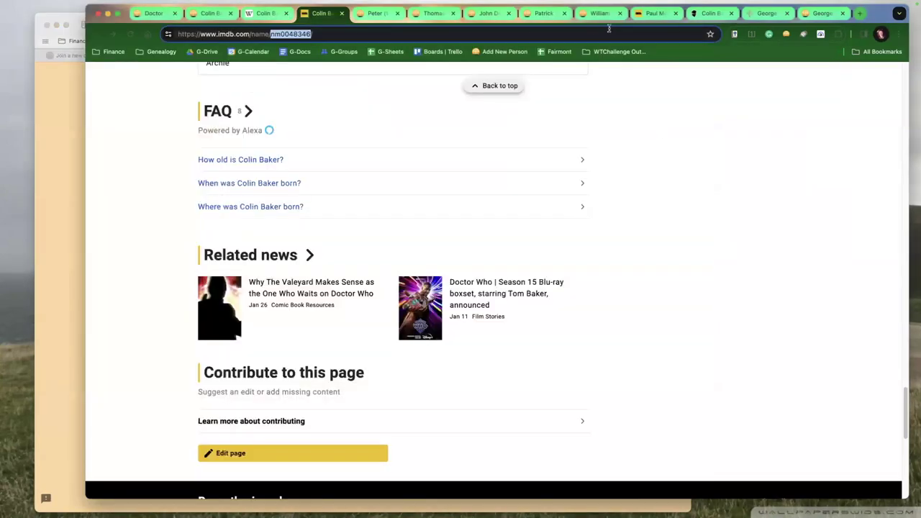
left_click_drag(711, 13, 366, 16)
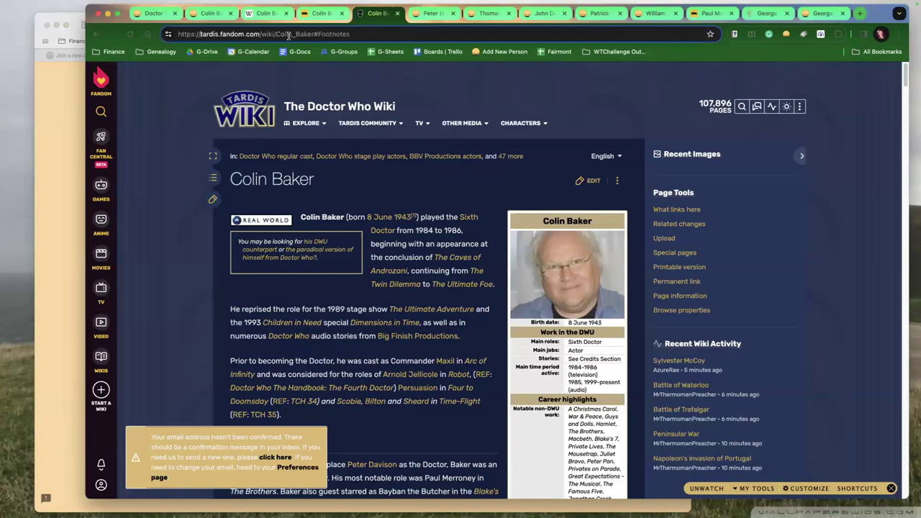
left_click_drag(314, 34, 171, 99)
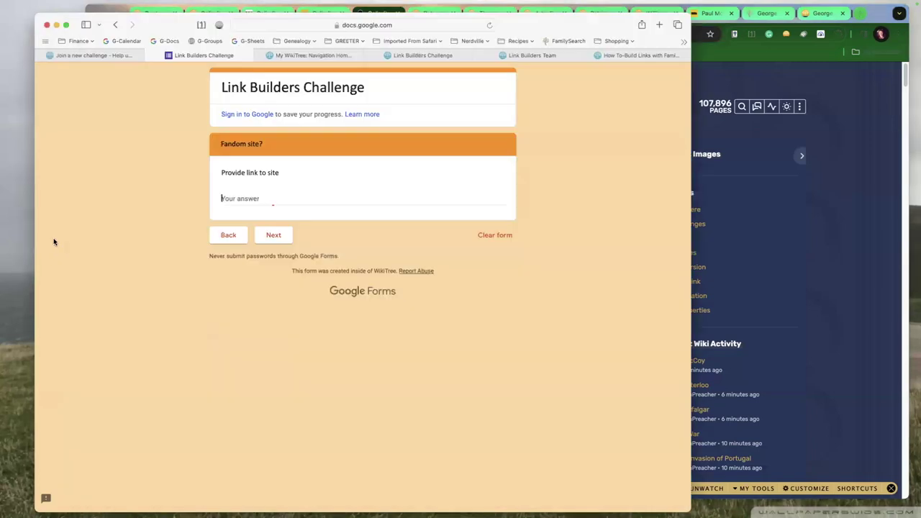
left_click(47, 243)
key("super+v")
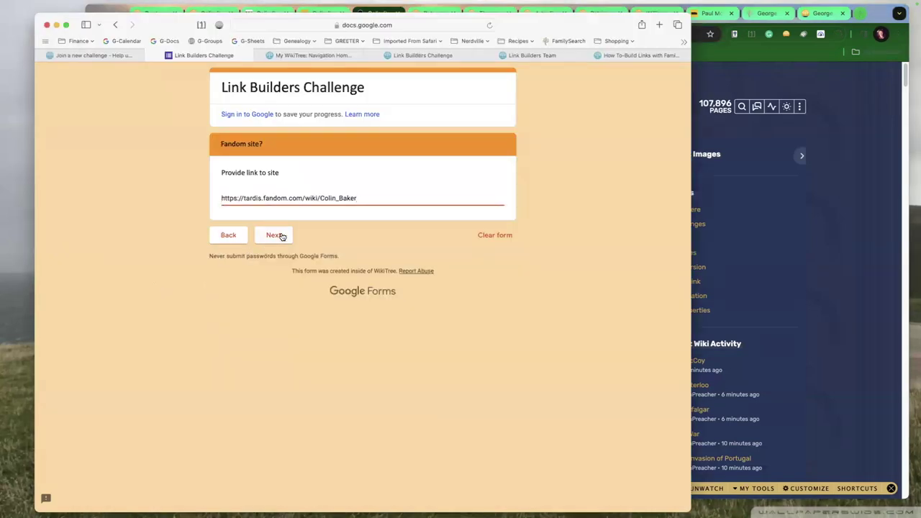
left_click(278, 236)
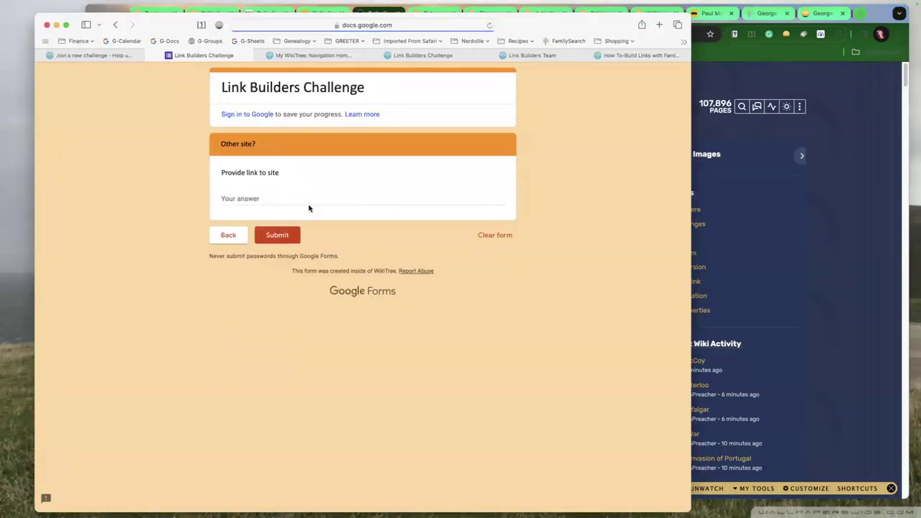
left_click(277, 235)
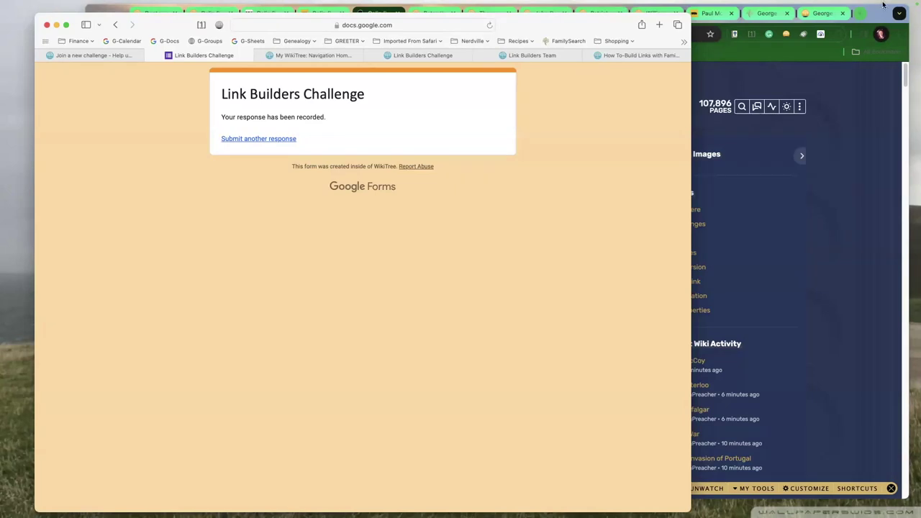
- Close the My WikiTree navigation page in Safari and switch back to the Colin Baker wiki page in Chrome
left_click(268, 55)
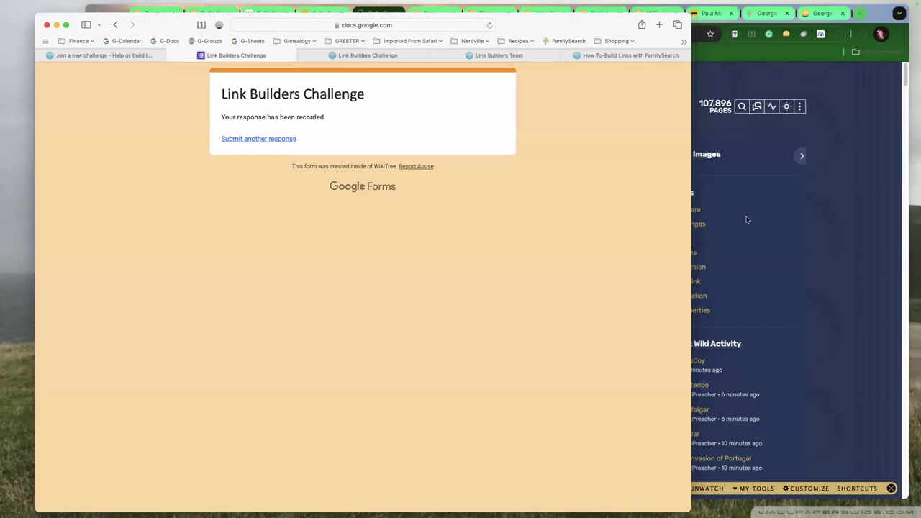
left_click(320, 12)
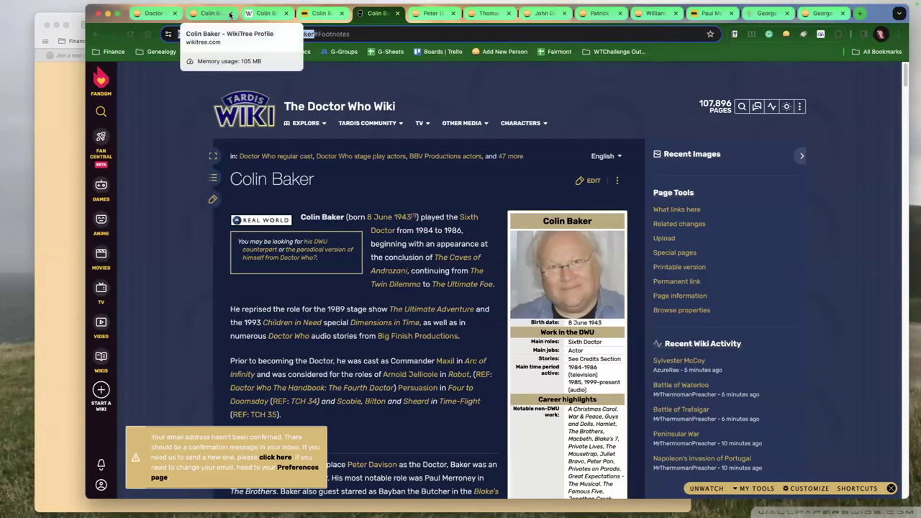
- Close Colin Baker's WikiTree, Wikipedia and IMDb pages and open Peter (Moffett) Davison's WikiTree profile
left_click(231, 13)
left_click(231, 13)
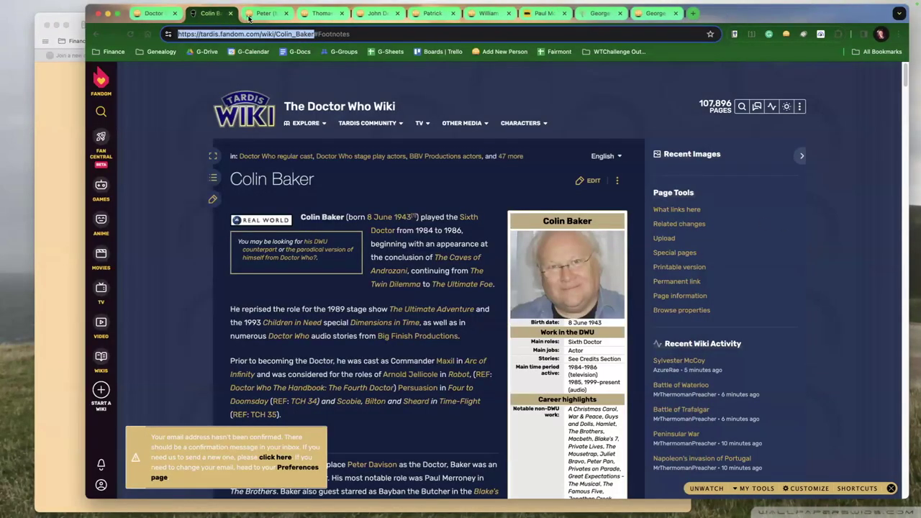
left_click(249, 15)
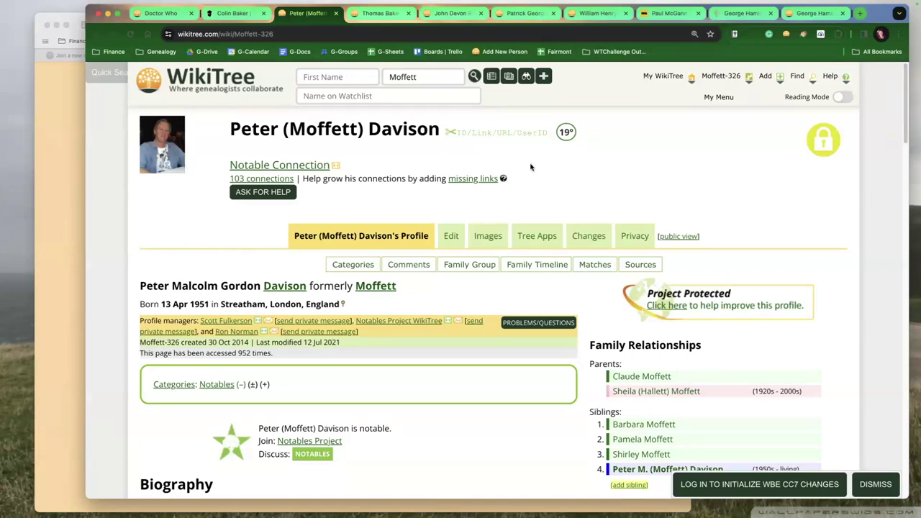
left_click(478, 140)
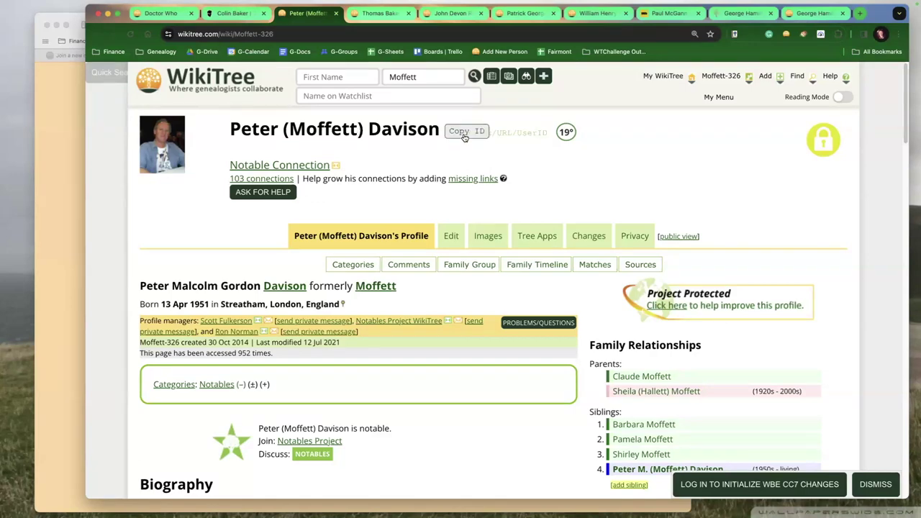
left_click_drag(436, 125, 225, 128)
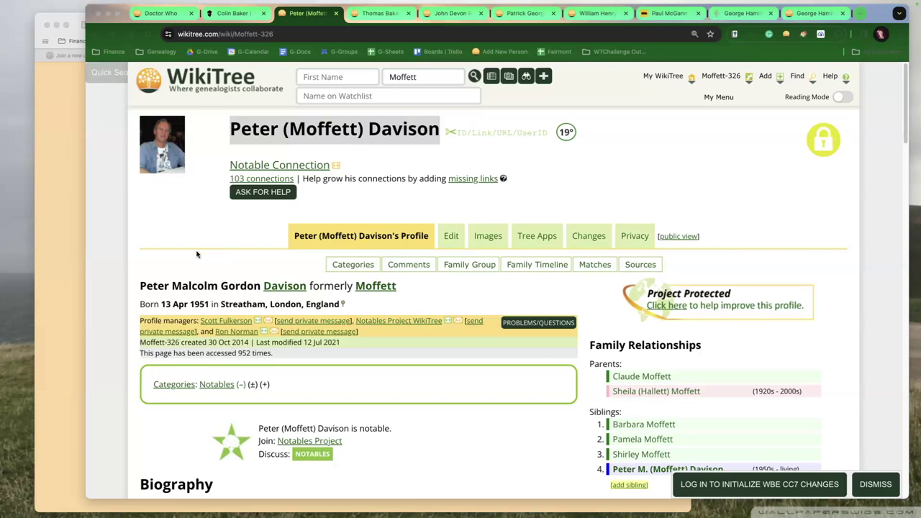
left_click(223, 261)
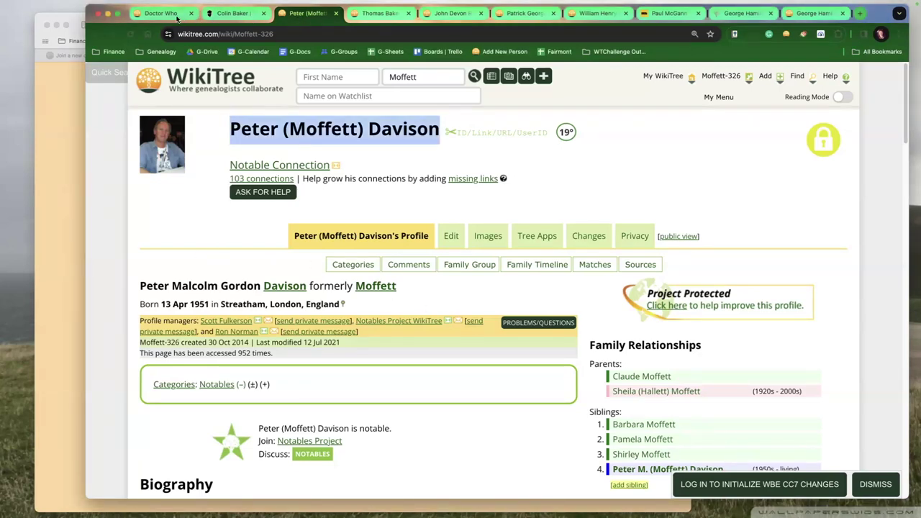
- Close both ancestor profiles and the Paul McGann IMDb page, and place Peter Davison's WikiTree profile ahead of the Colin Baker wiki page
left_click(770, 10)
left_click(770, 10)
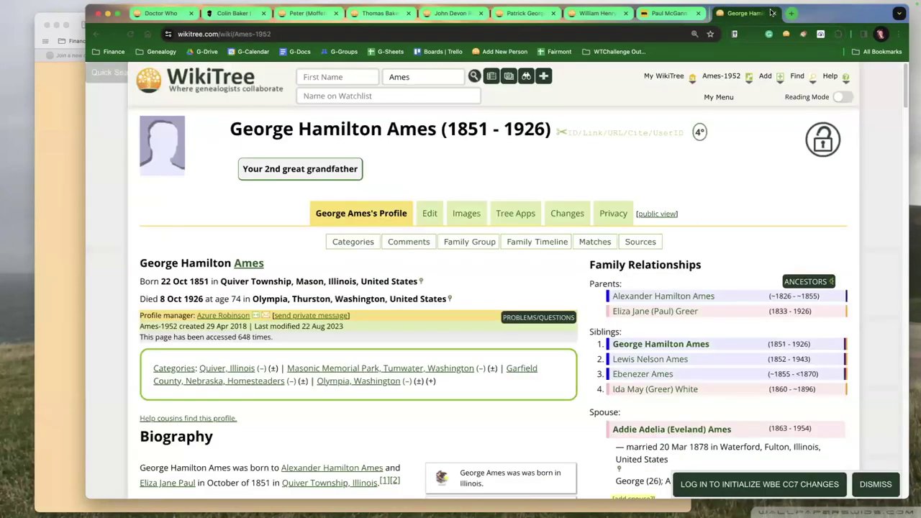
left_click(770, 10)
left_click(841, 15)
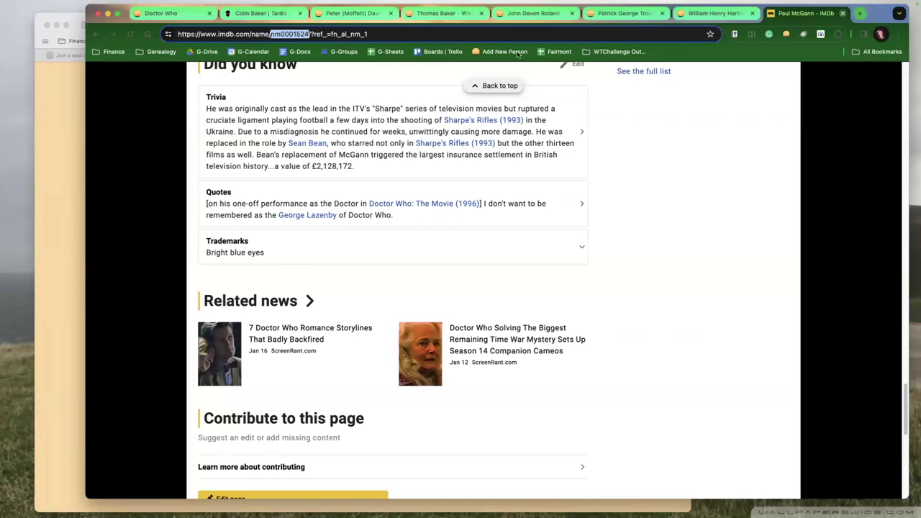
left_click(383, 16)
left_click_drag(302, 16, 396, 15)
left_click(280, 13)
- Check Peter Davison's Wikidata item for a WikiTree person ID through the Wikipedia article in his profile's sources, and close the item
scroll(372, 410, "down", 10)
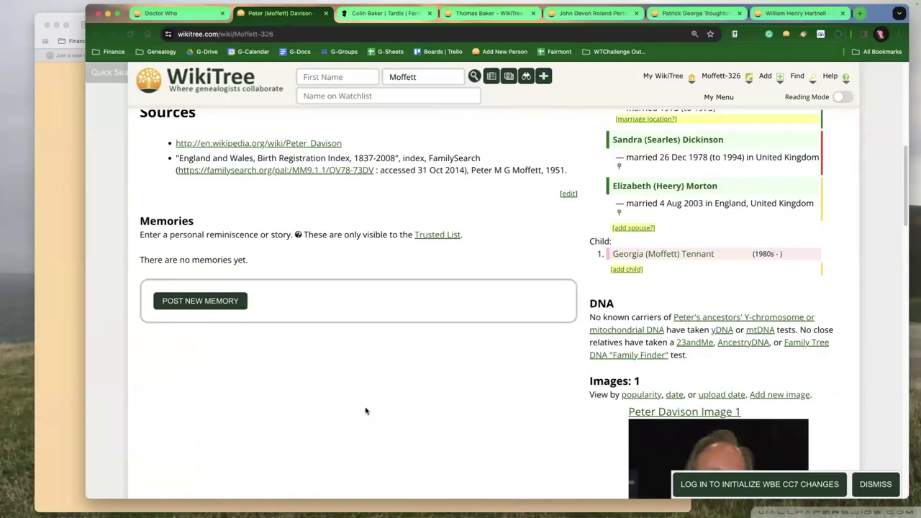
left_click(286, 144, "super")
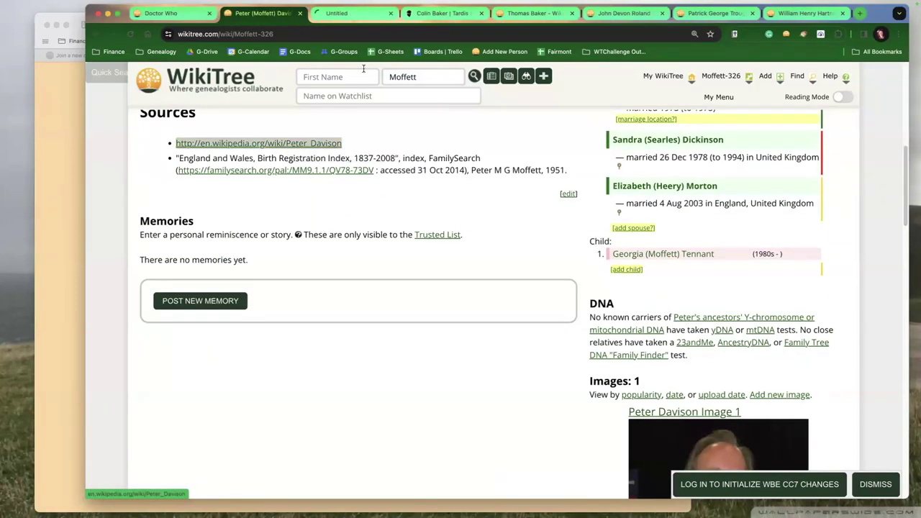
left_click(351, 13)
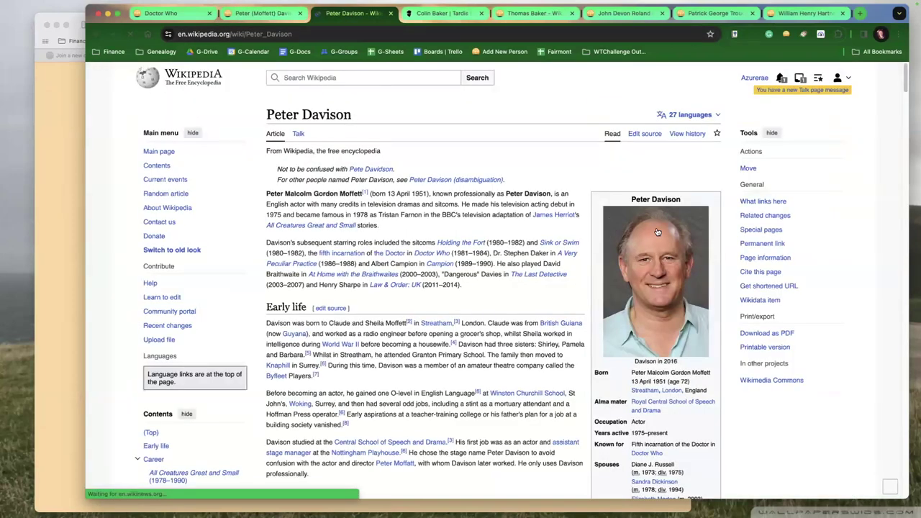
left_click(760, 301)
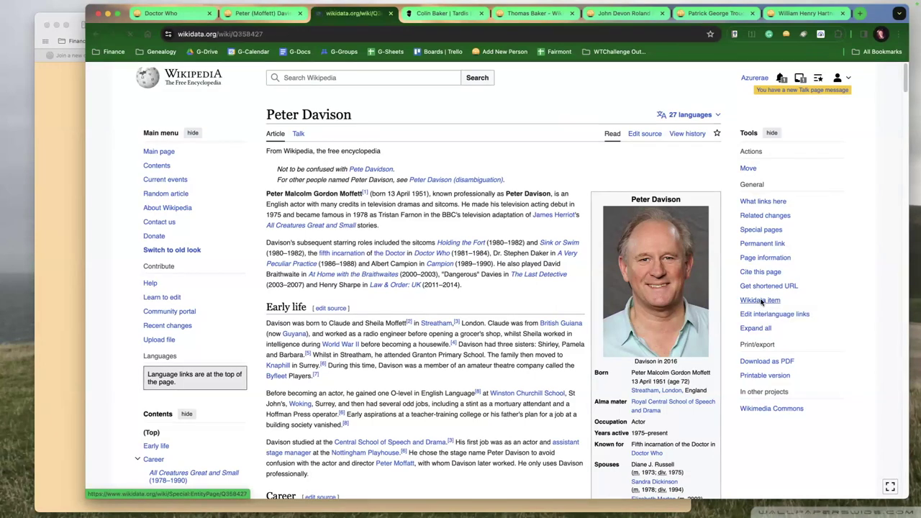
key("super+f")
type("wikitr")
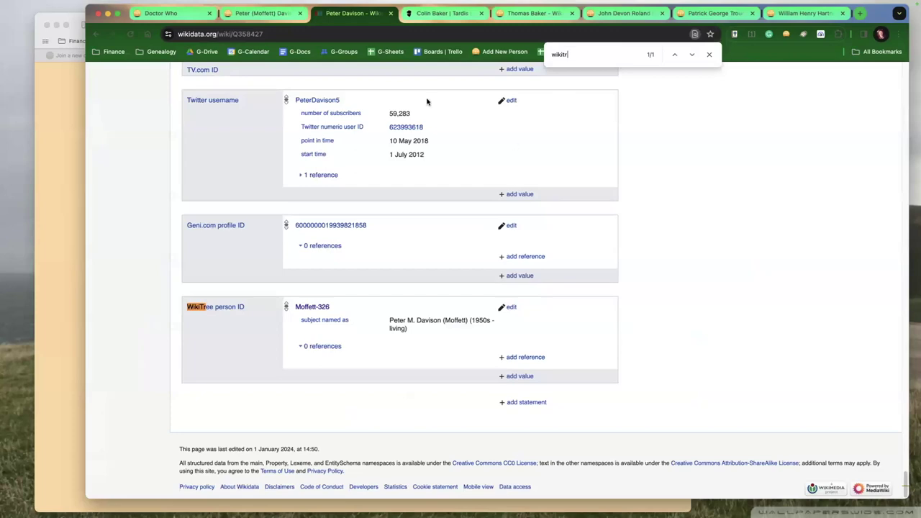
left_click(389, 13)
- Search the Doctor Who Wiki for "peter moffett" and open the Peter Davison article
left_click(373, 16)
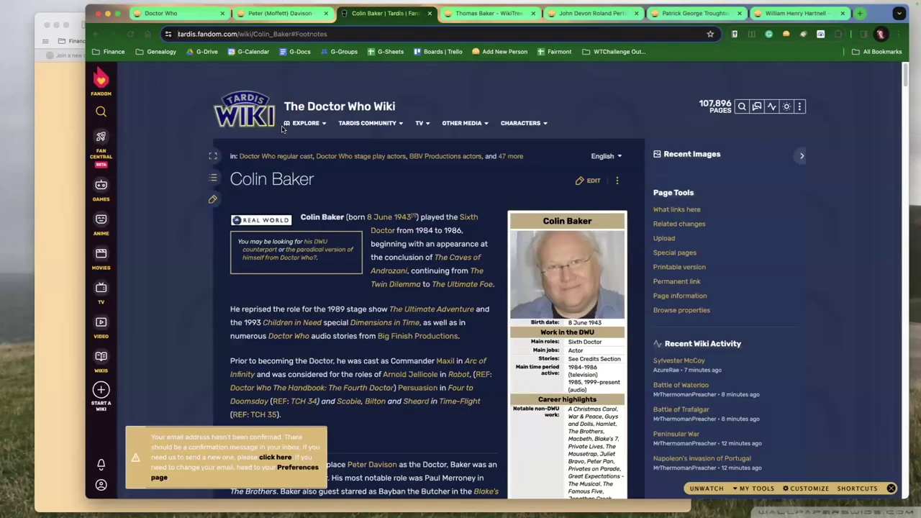
left_click(100, 110)
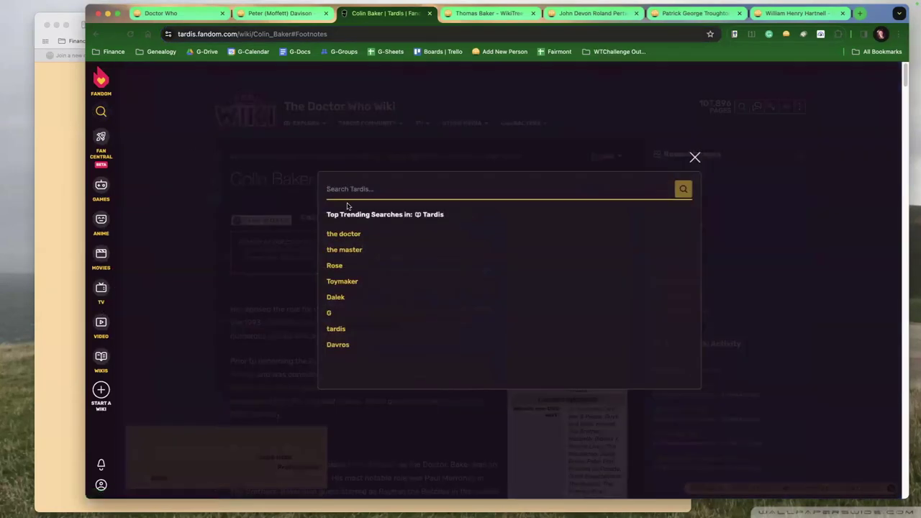
type("pet")
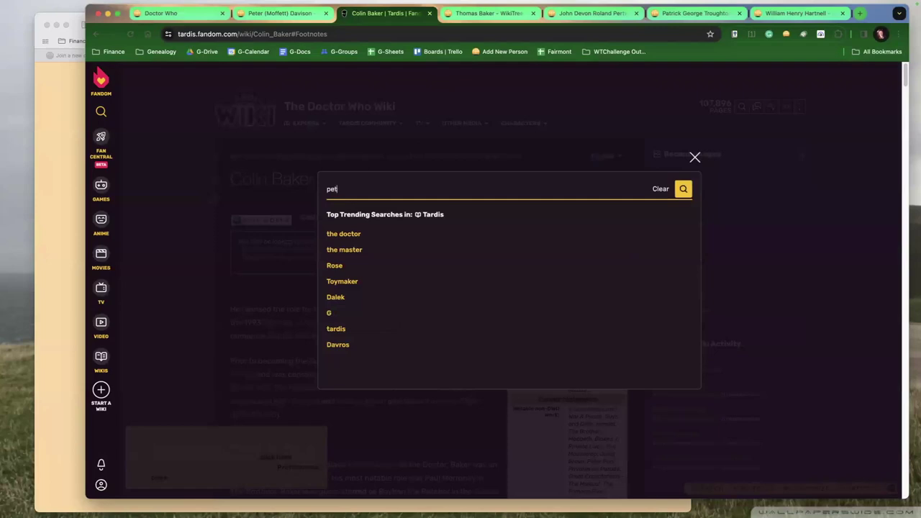
type("er moffett")
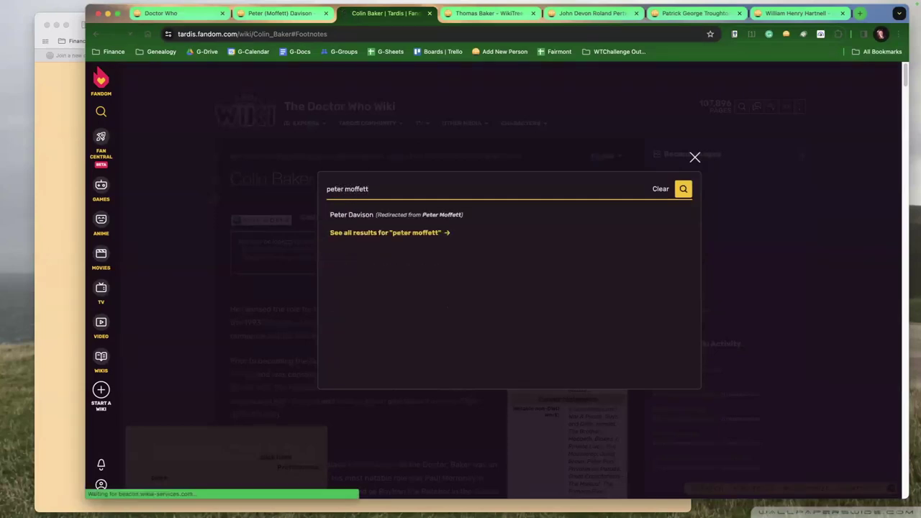
key("Return")
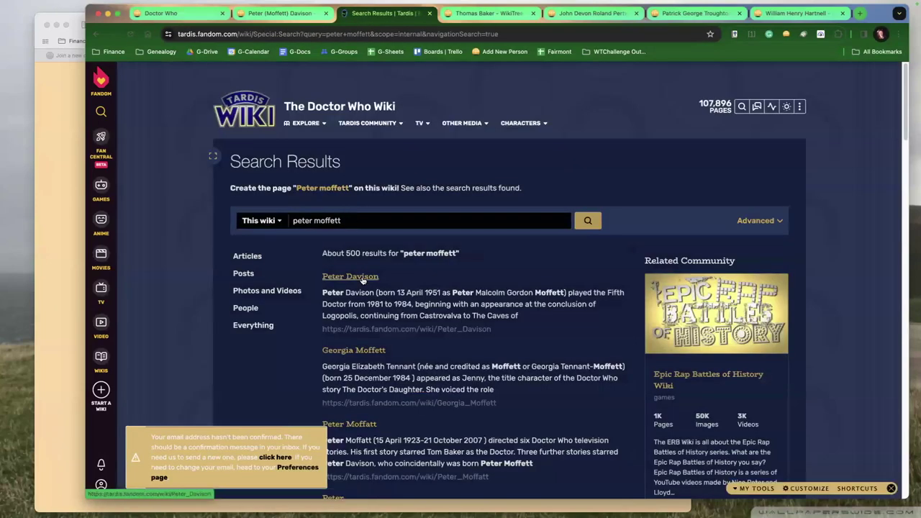
left_click(363, 278)
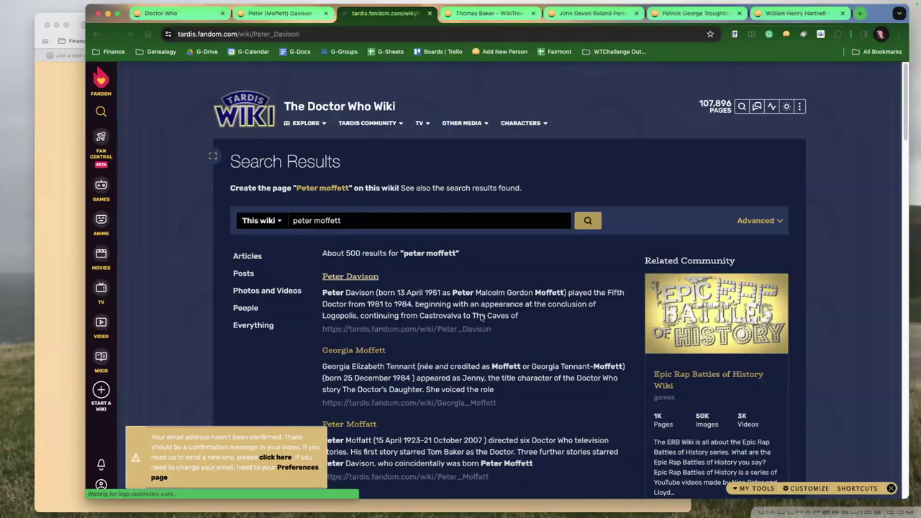
- Open the External links section near the end of the Peter Davison article for editing
scroll(433, 354, "down", 20)
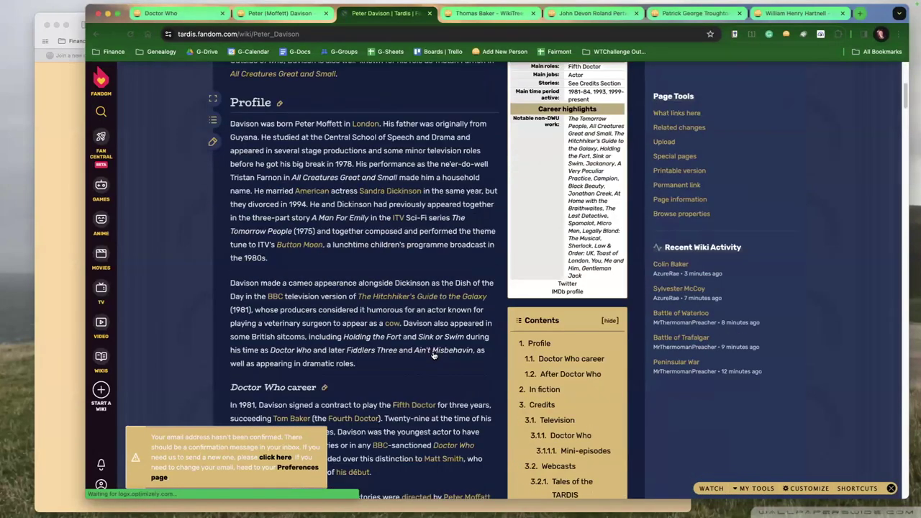
scroll(482, 383, "down", 20)
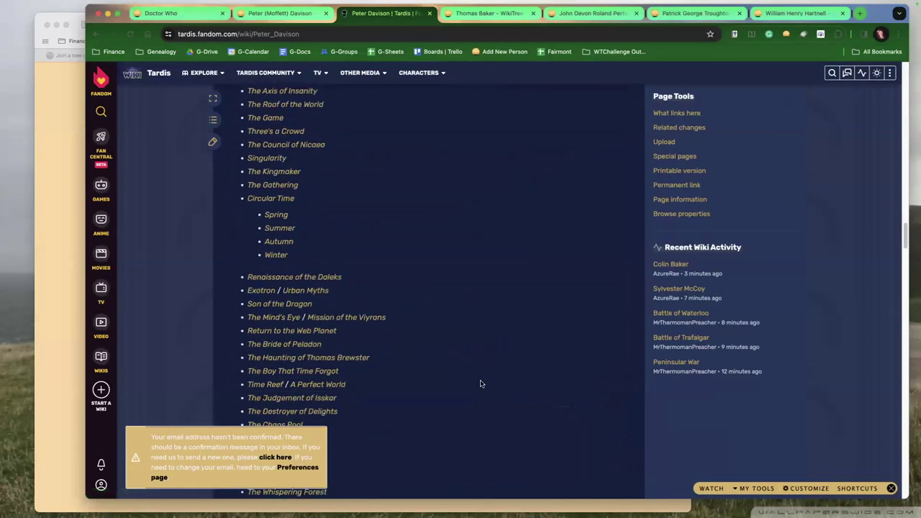
scroll(486, 390, "down", 20)
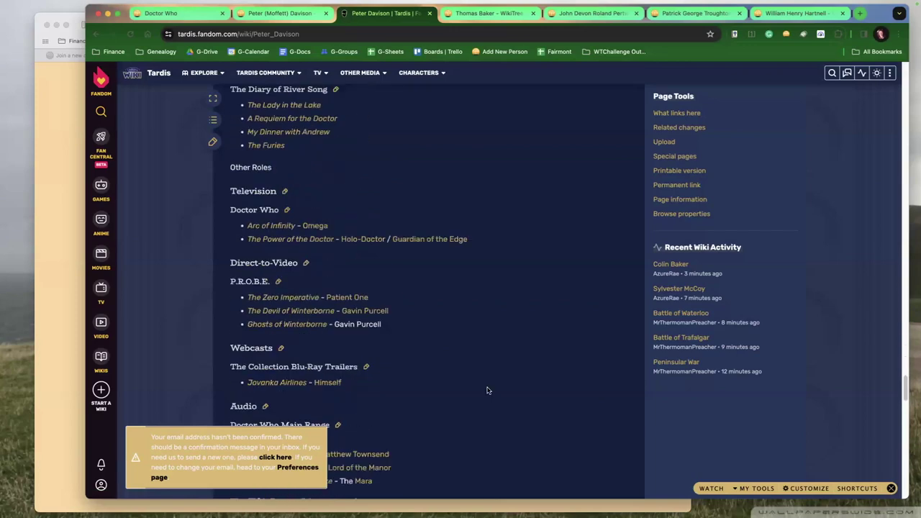
scroll(504, 303, "up", 6)
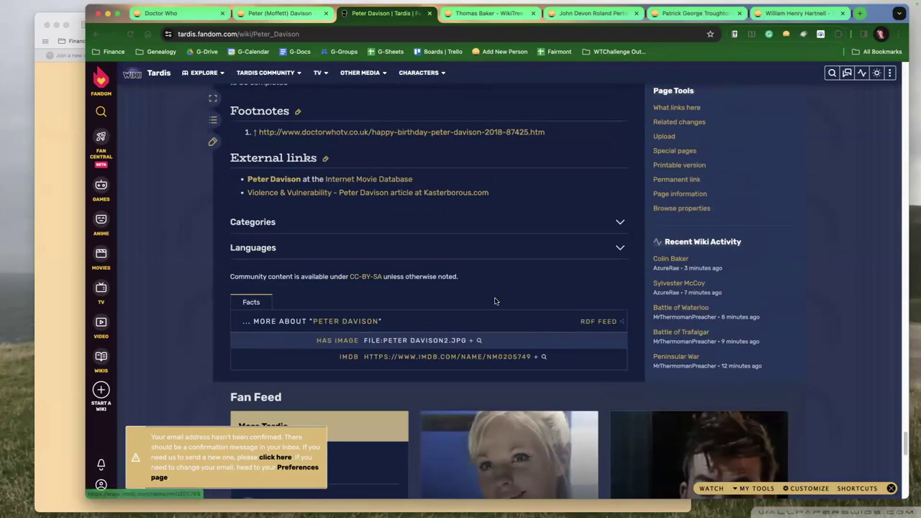
scroll(496, 313, "up", 1)
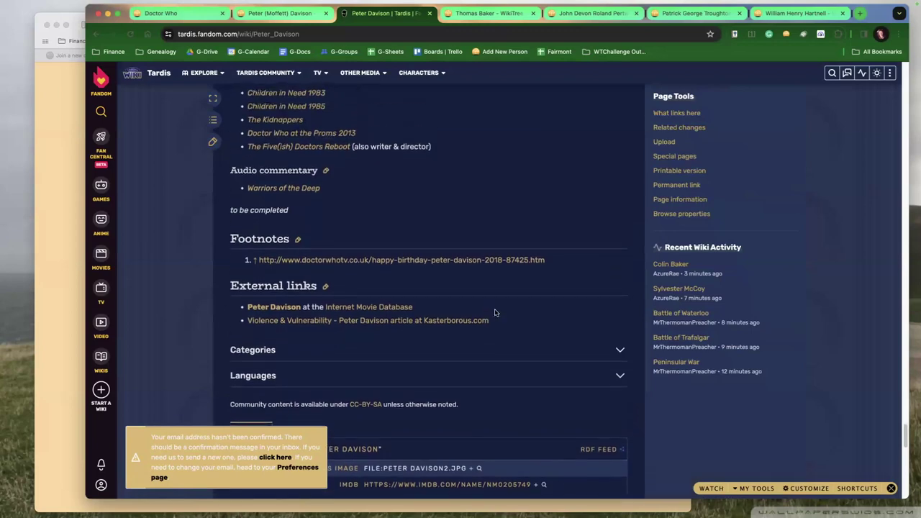
left_click(325, 288)
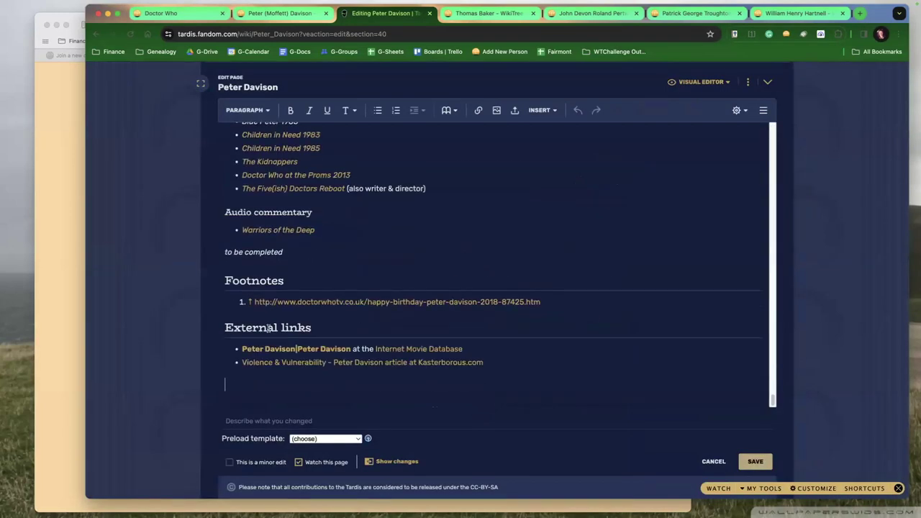
- Add "Genealogy of Peter (Moffett) Davison:" below the external links, followed by the WikiTree contributors citation for Moffett-326, accessed 31 January 2024
type("Genealogy of Pet")
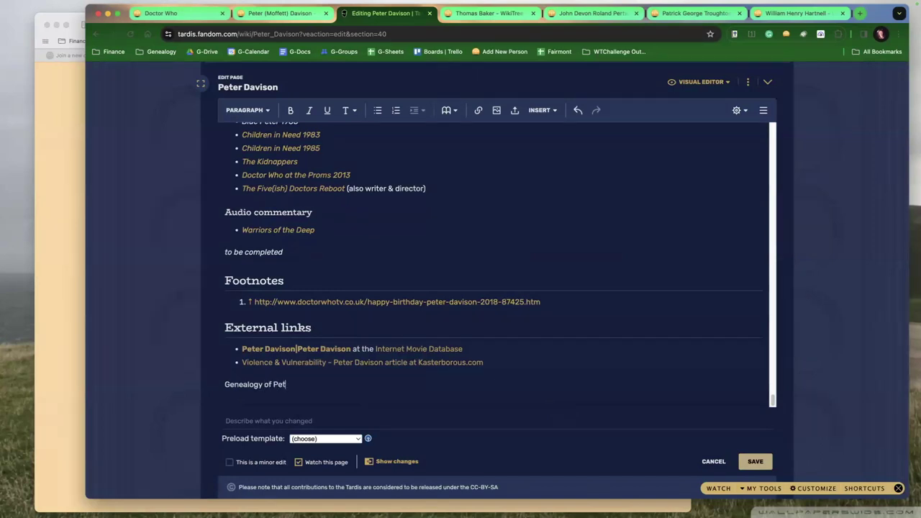
type("ffett) Davison")
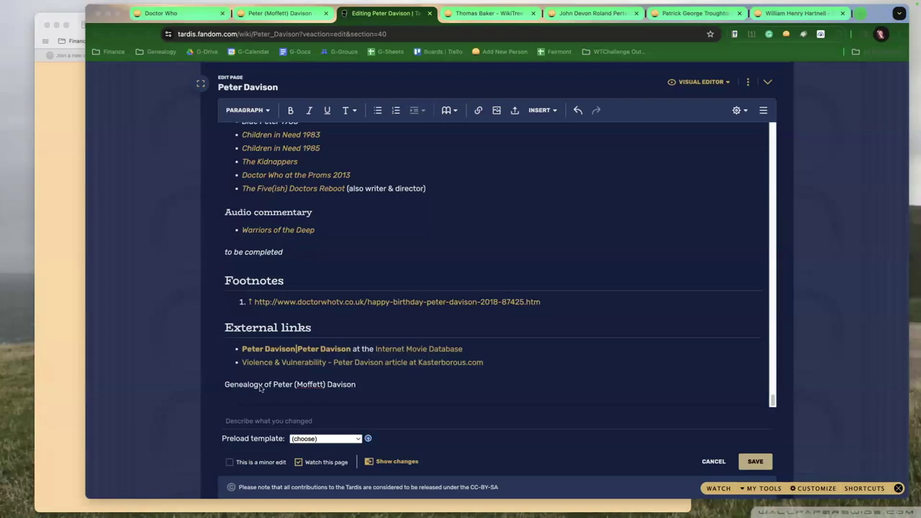
left_click(441, 390)
type("WikiTree contributors, \"Peter (Moffett) Davison,\" WikiTree: The Free Family Tree, (https://www.wikitree.com/wiki/Moffett-326 : accessed 31 January 2024).")
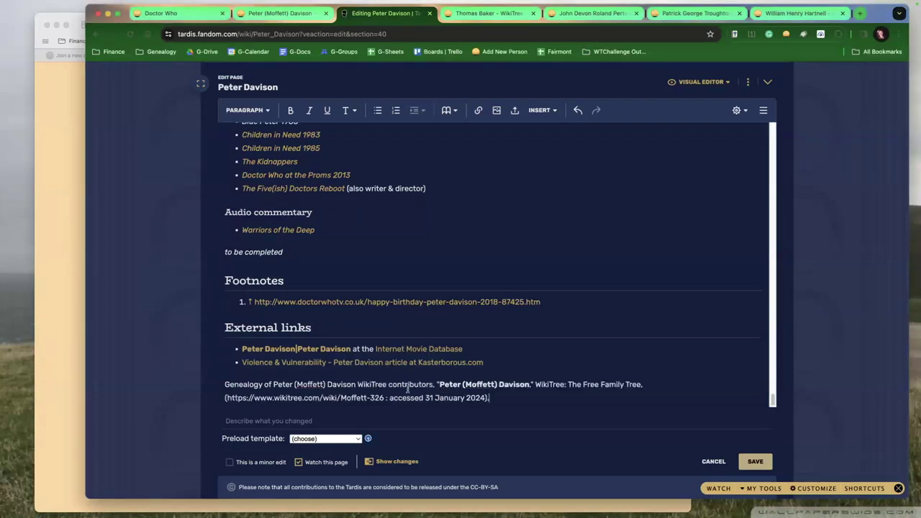
left_click(357, 384)
type(":")
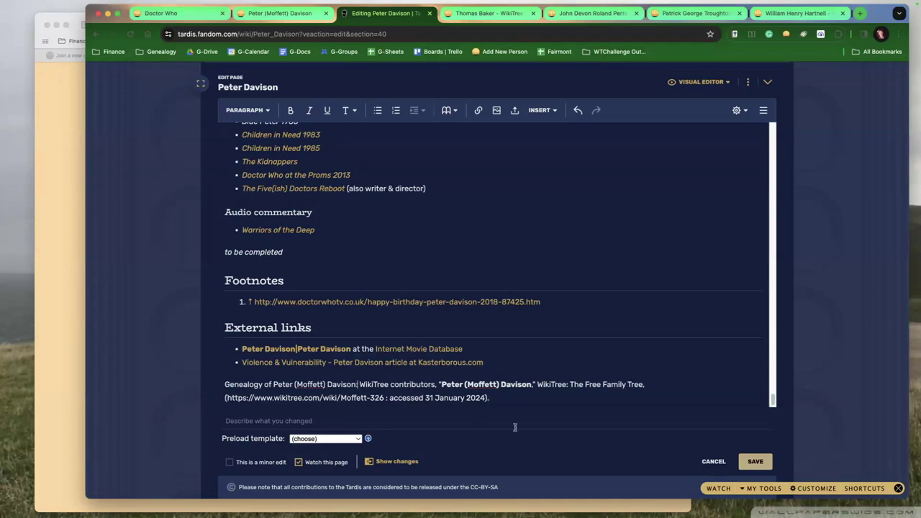
- Mark the change as a minor edit, save the Peter Davison article and close his WikiTree profile
left_click(242, 462)
left_click(754, 464)
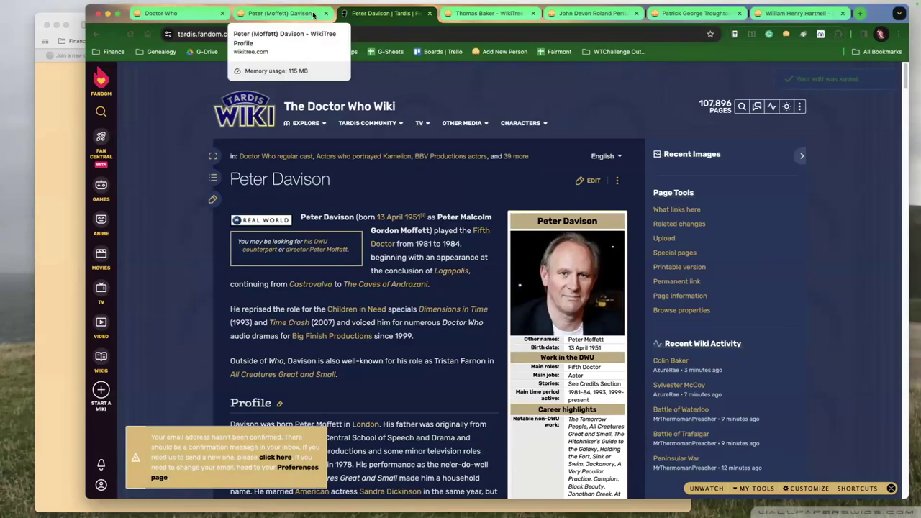
left_click(325, 16)
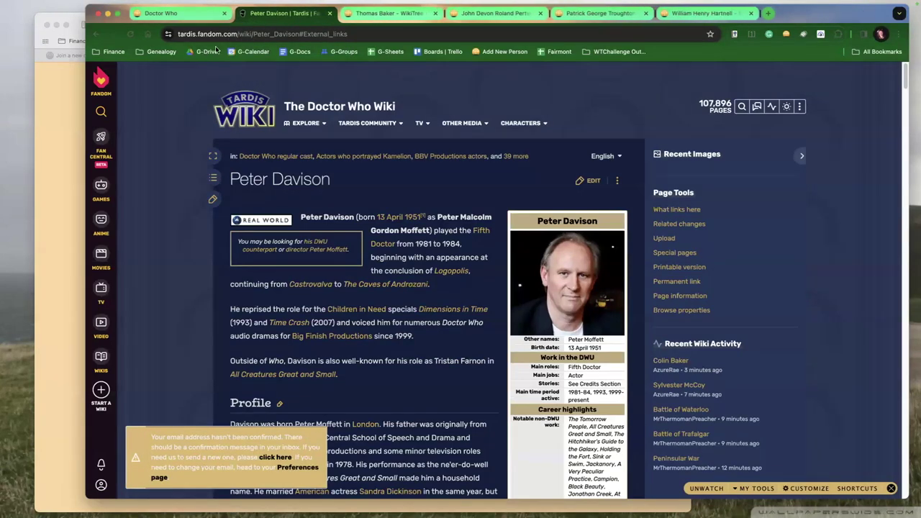
- Switch to Safari, start another Link Builders Challenge response, enter the participant's own WikiTree ID and advance to the Ancestor section
left_click(81, 162)
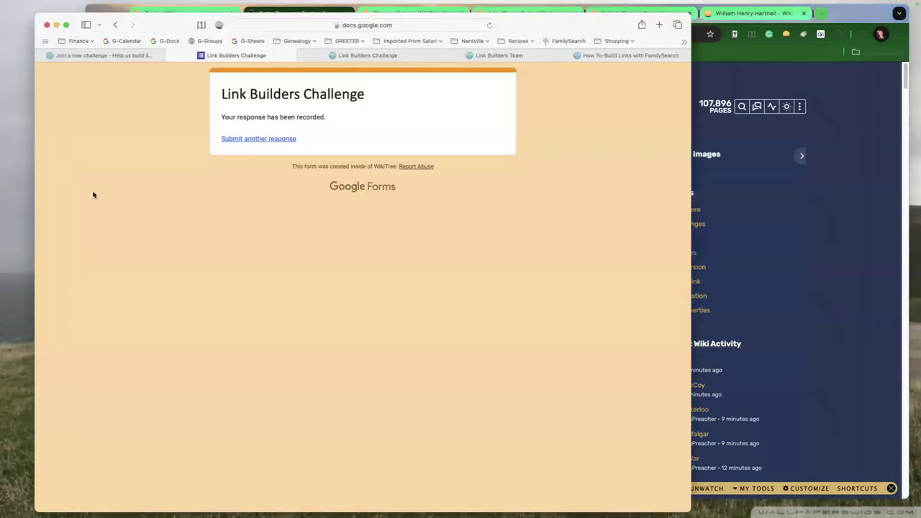
left_click(256, 139)
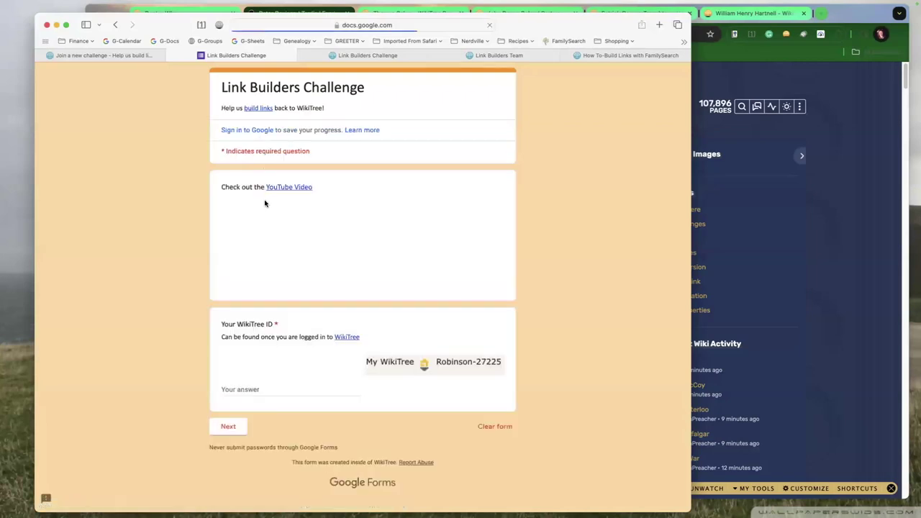
left_click(270, 390)
type("R")
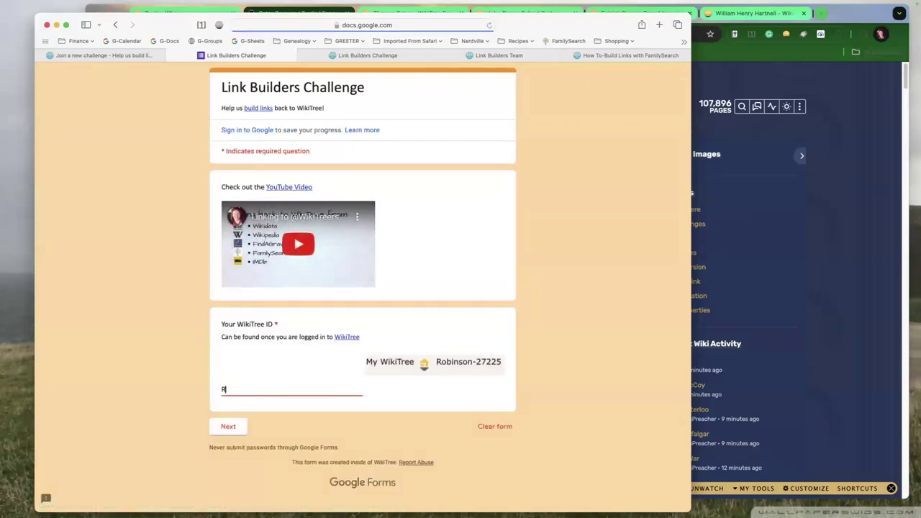
type("obinson-27225")
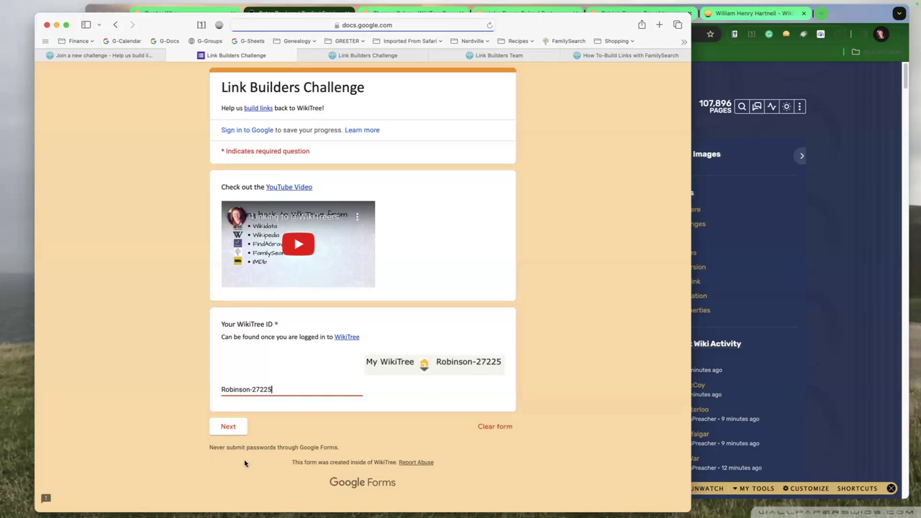
left_click(235, 428)
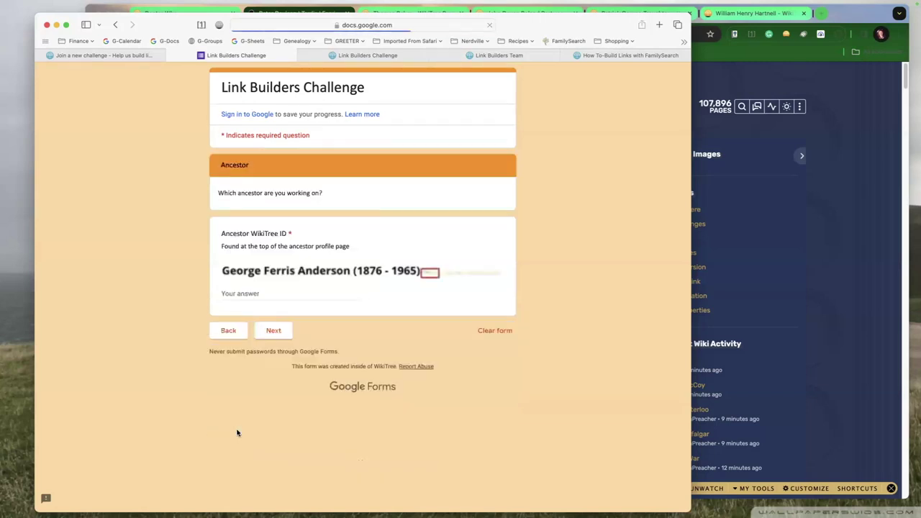
- Enter Moffett-326 as the ancestor's WikiTree ID and advance through the form to the IMDb ID question
left_click(246, 292)
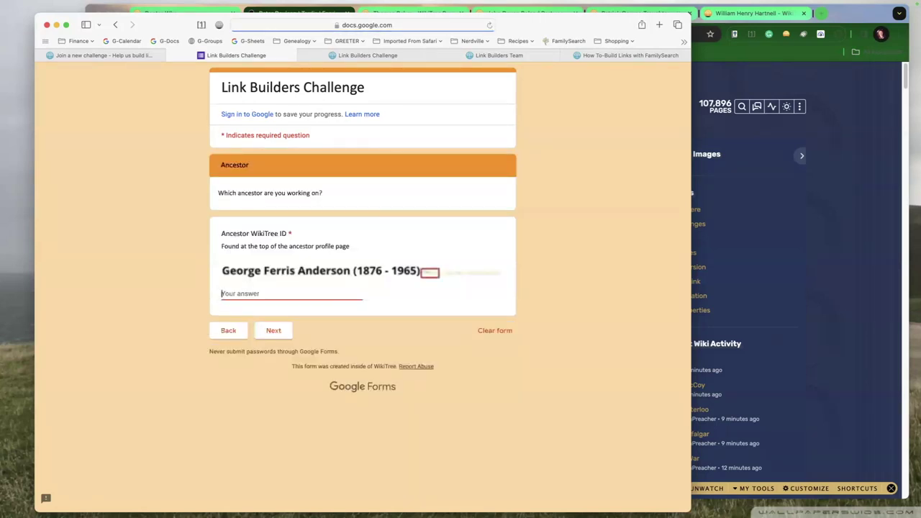
key("super+Tab")
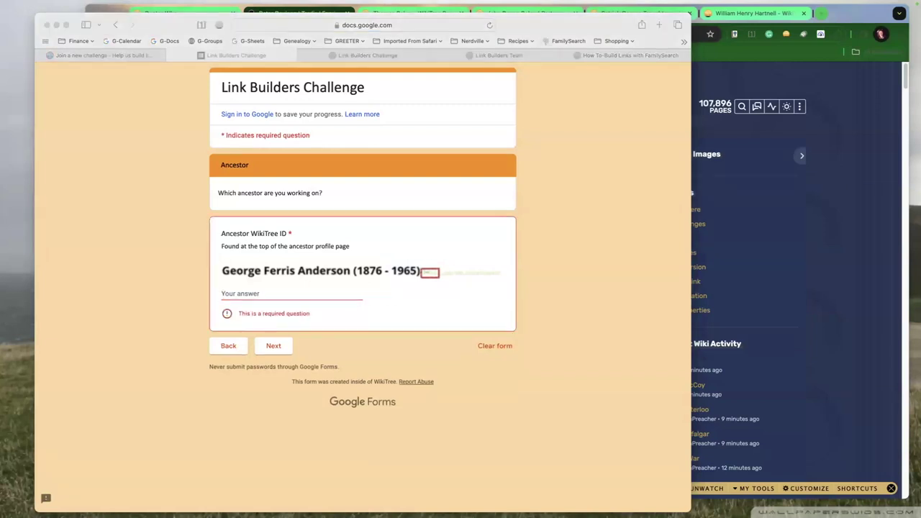
key("super+Tab")
type("Moffett-326")
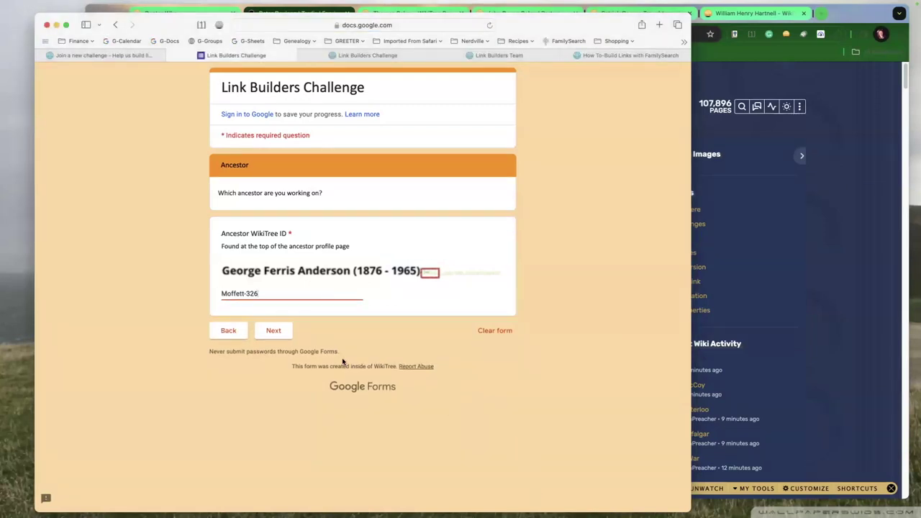
left_click(279, 331)
left_click(276, 311)
left_click(270, 368)
left_click(264, 277)
left_click(259, 225)
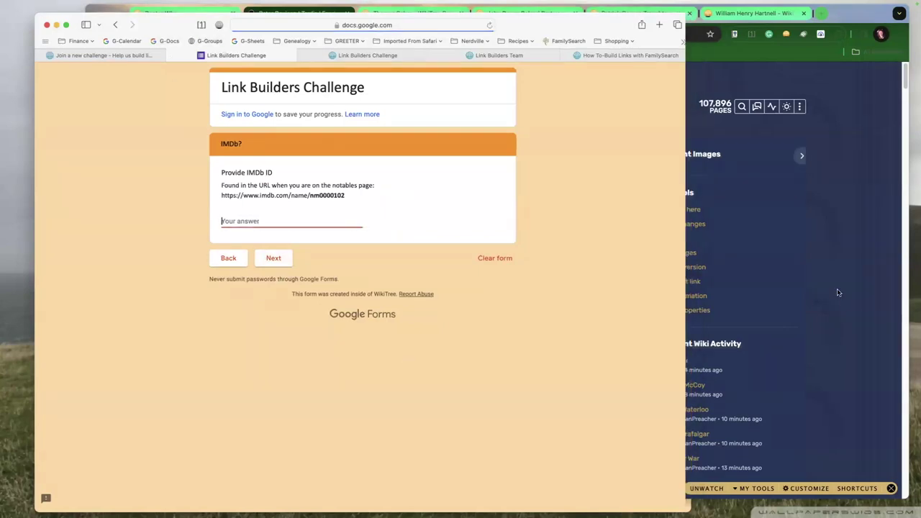
- Switch to Chrome and reopen the recently closed Paul McGann IMDb page from the browsing history
left_click(272, 5)
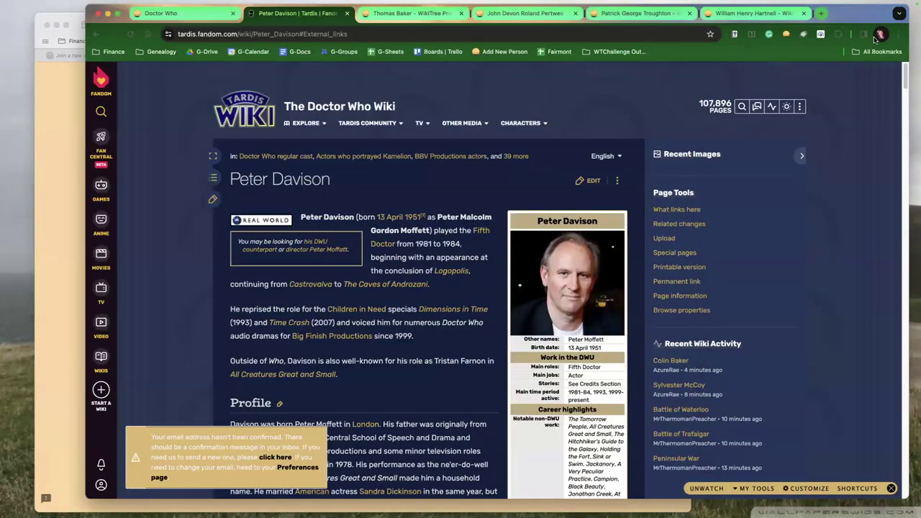
left_click(898, 35)
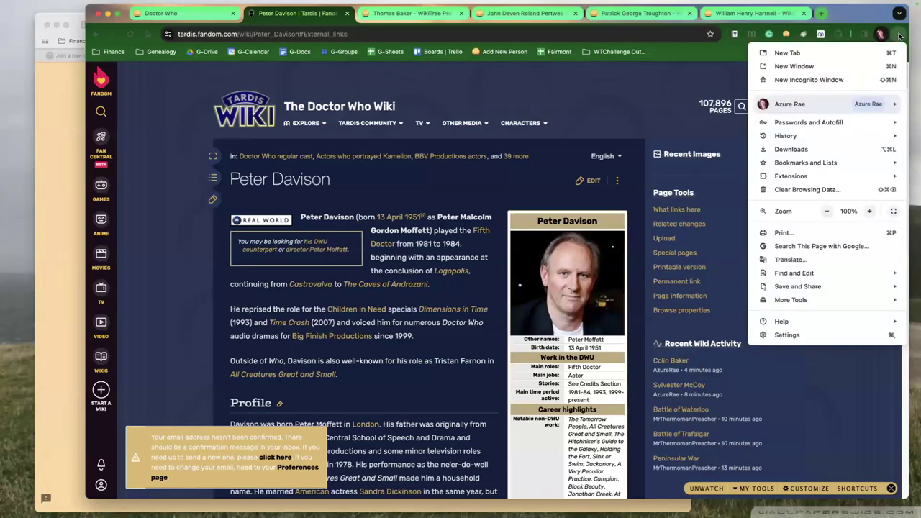
mouse_move(788, 136)
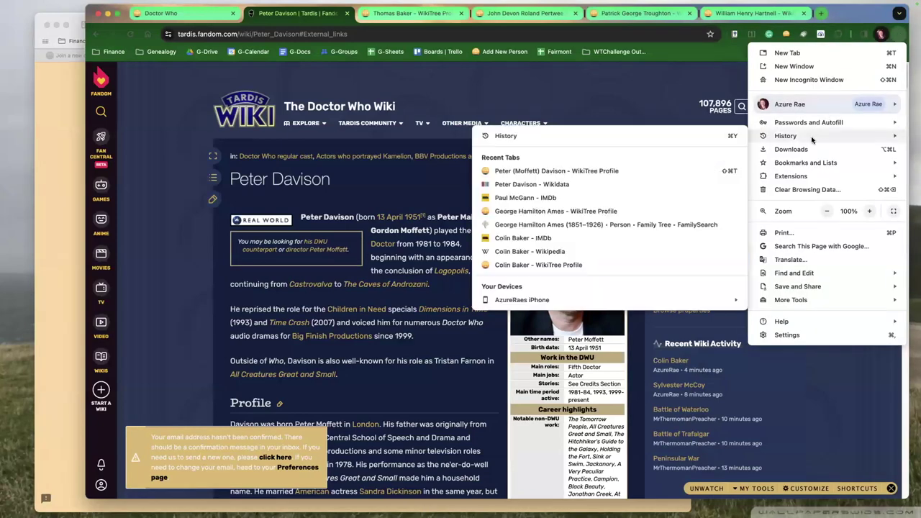
left_click(539, 199)
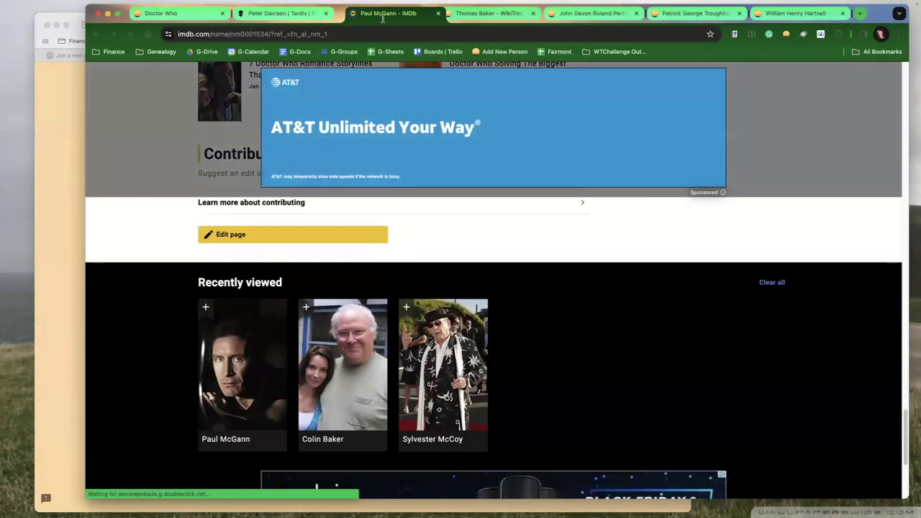
- Search IMDb for "peter davison" and open the page of the Doctor Who (1981-1984) actor
scroll(177, 241, "up", 15)
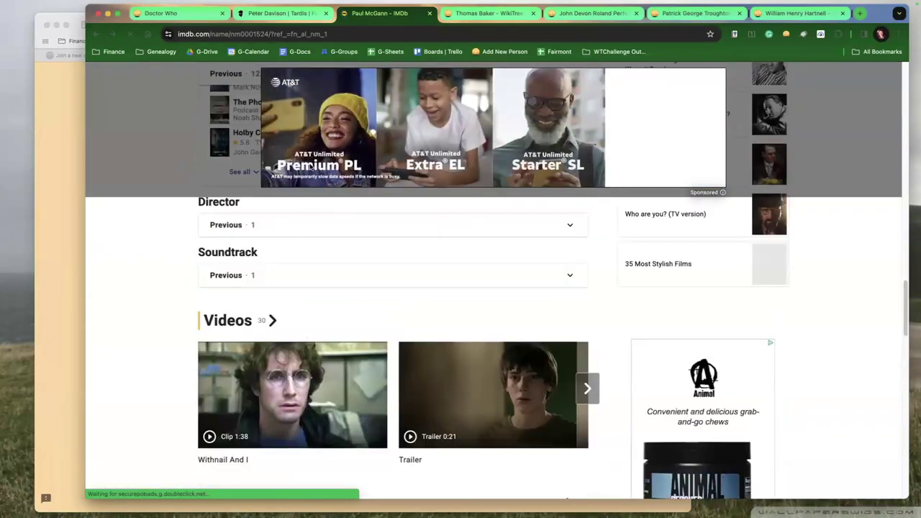
scroll(281, 91, "up", 15)
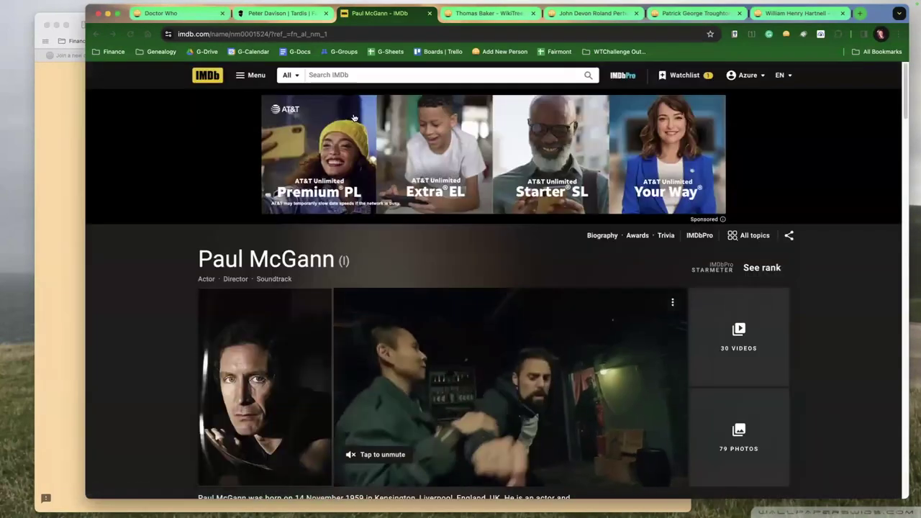
left_click(359, 77)
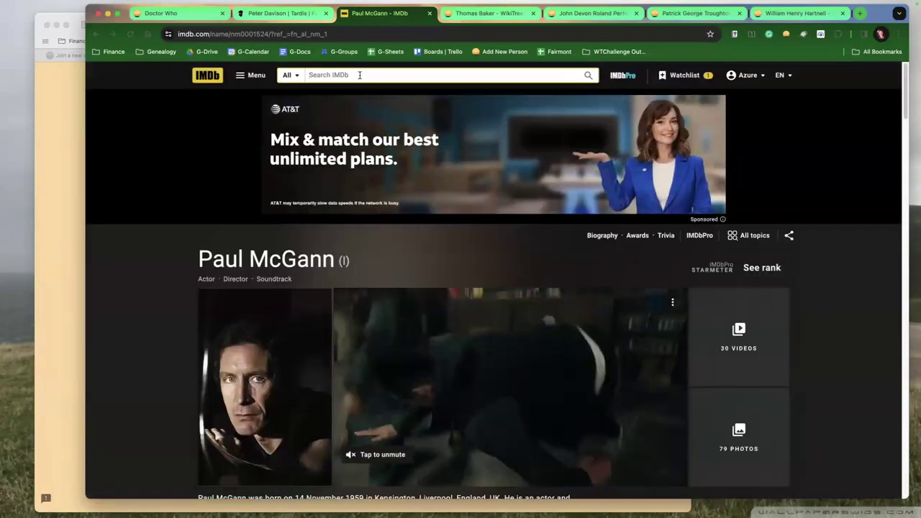
type("pet")
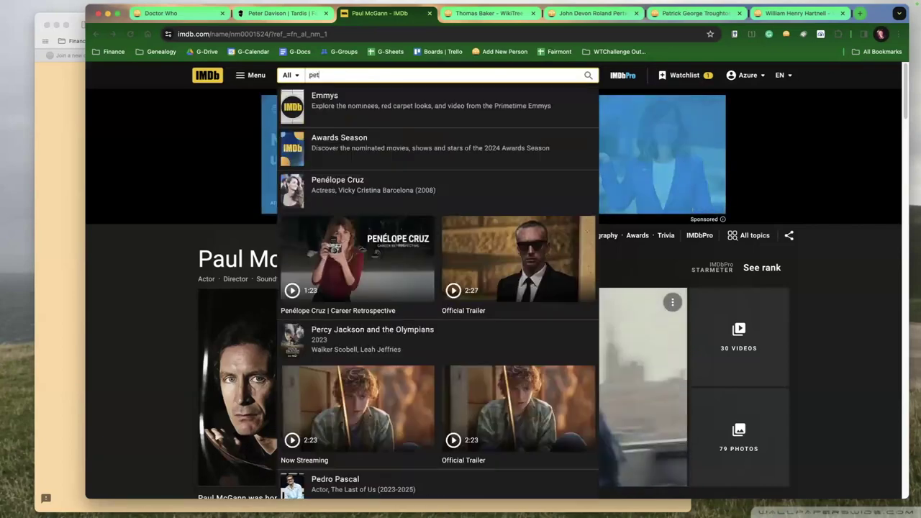
type("er davison")
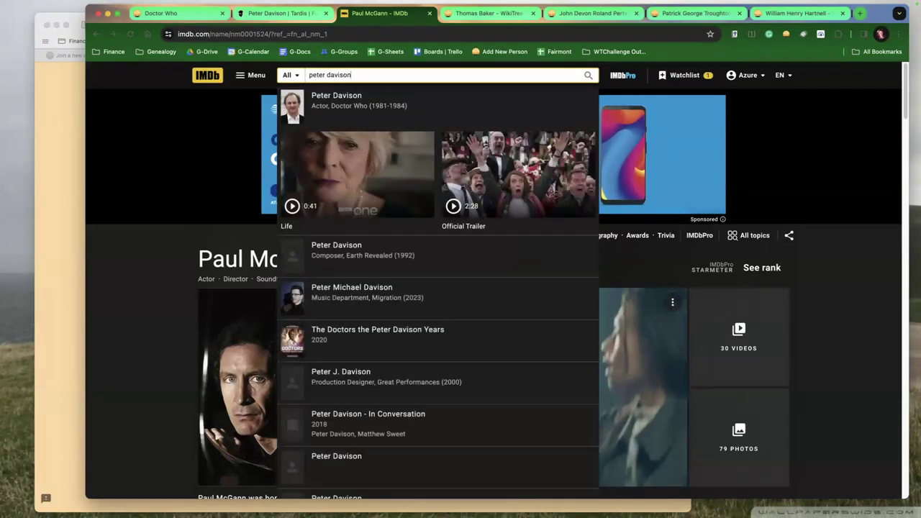
left_click(336, 101)
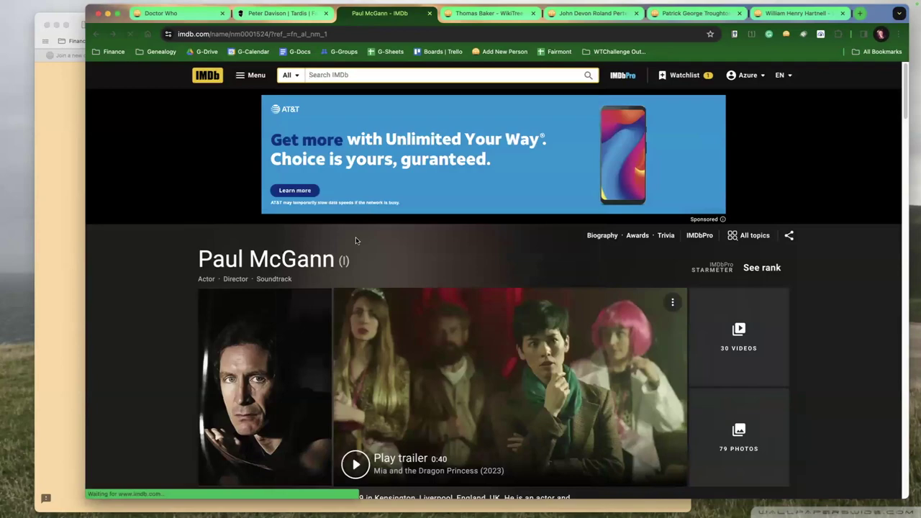
- Copy the IMDb ID nm0205749 from the page address into the Safari challenge form and advance to the Fandom site section
scroll(165, 380, "down", 10)
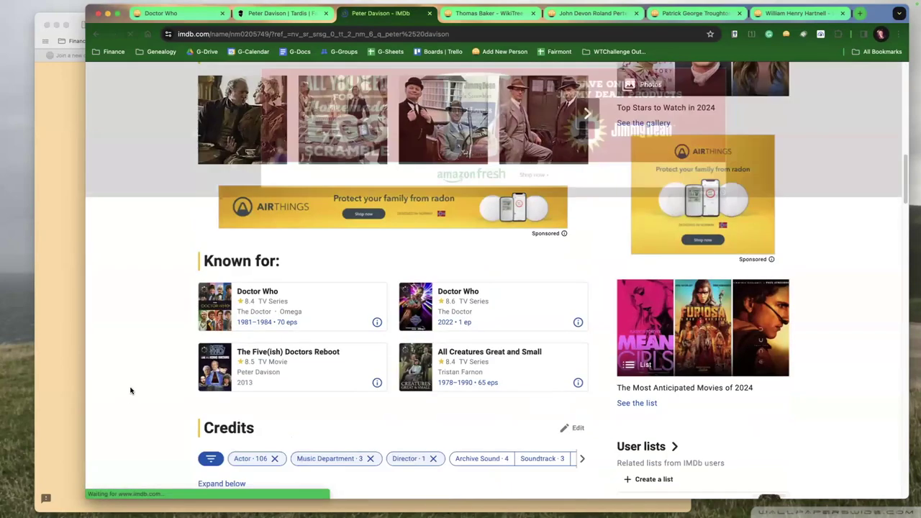
double_click(289, 34)
key("super+c")
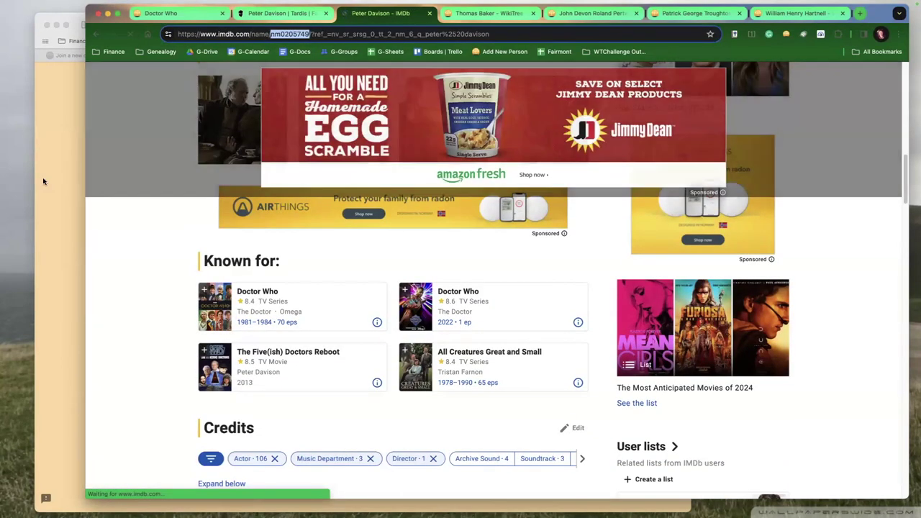
left_click(44, 183)
key("super+v")
left_click(266, 257)
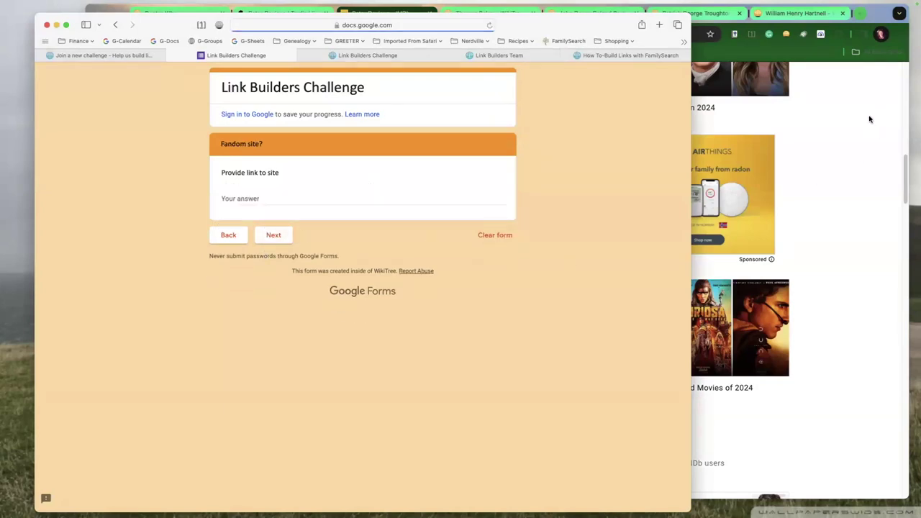
left_click(867, 118)
left_click(286, 17)
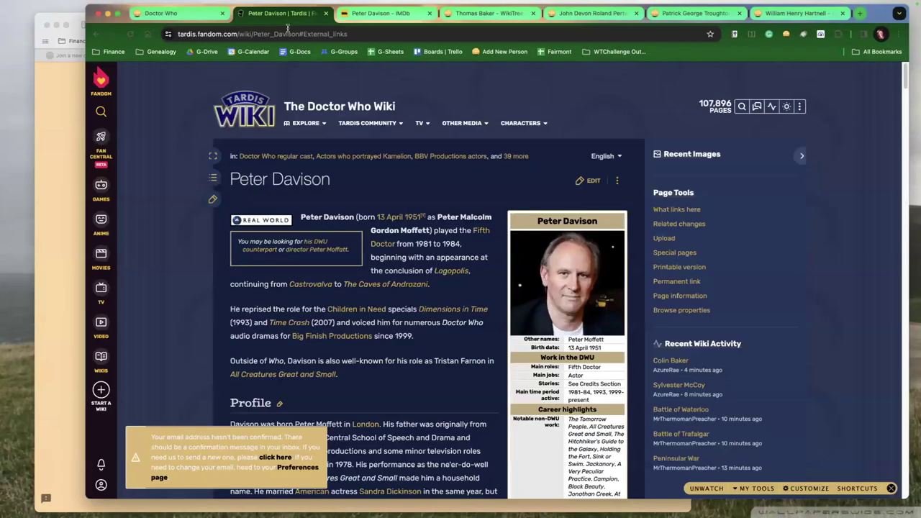
left_click_drag(301, 35, 173, 34)
key("super+c")
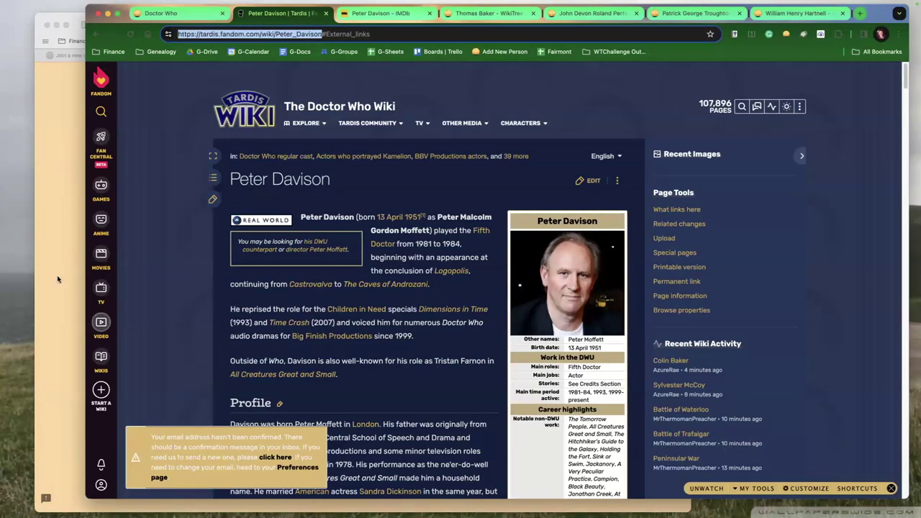
left_click(39, 236)
left_click(249, 200)
key("super+v")
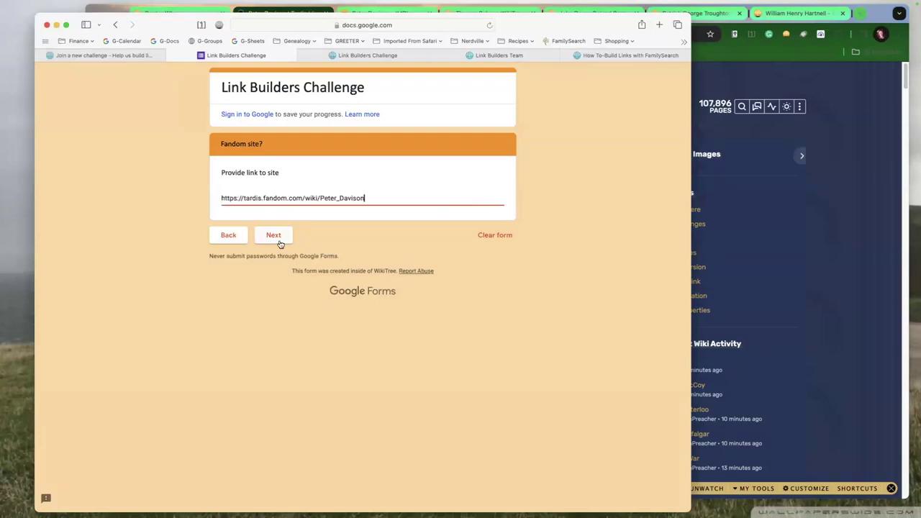
left_click(280, 239)
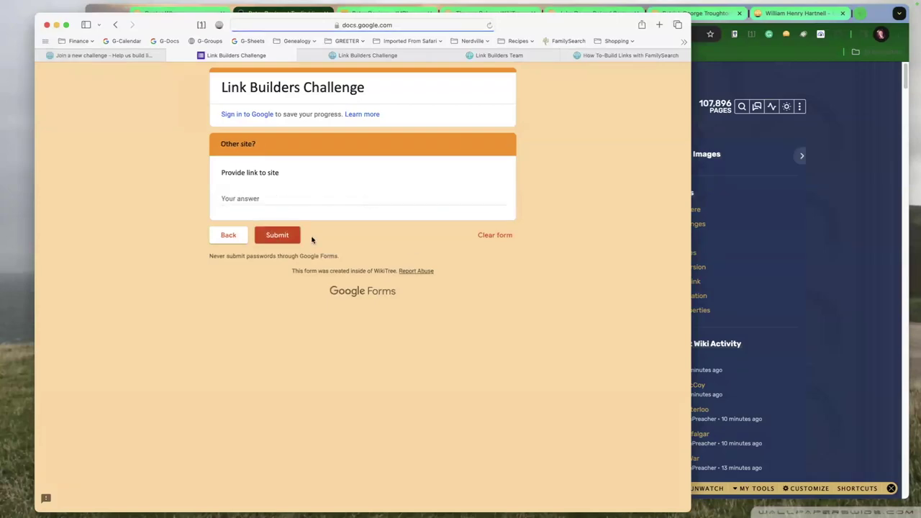
left_click(277, 236)
- Return to Peter Davison's IMDb page in Chrome and open it for editing from the contribution section near its end
left_click(839, 273)
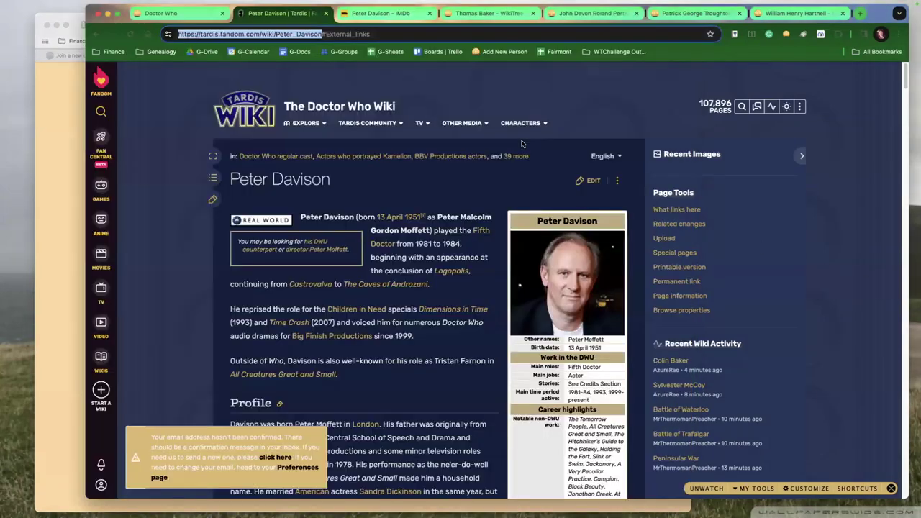
left_click(381, 14)
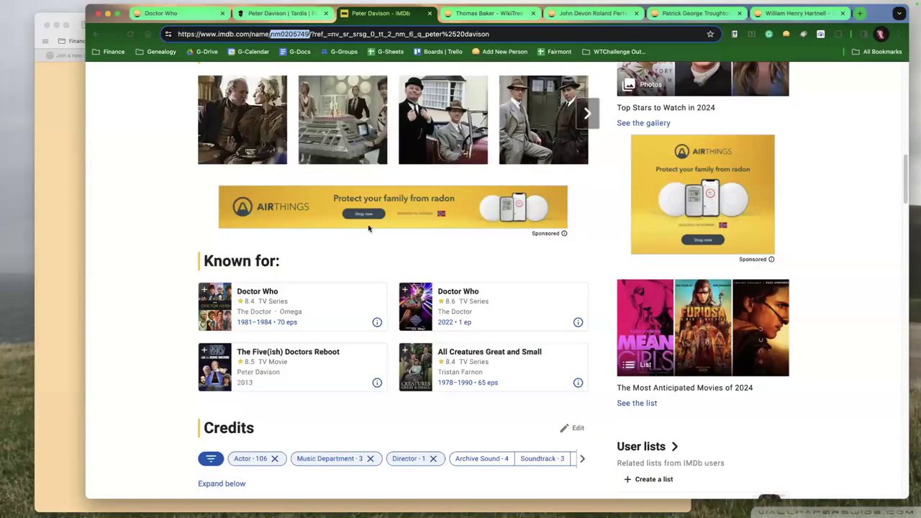
scroll(147, 354, "down", 20)
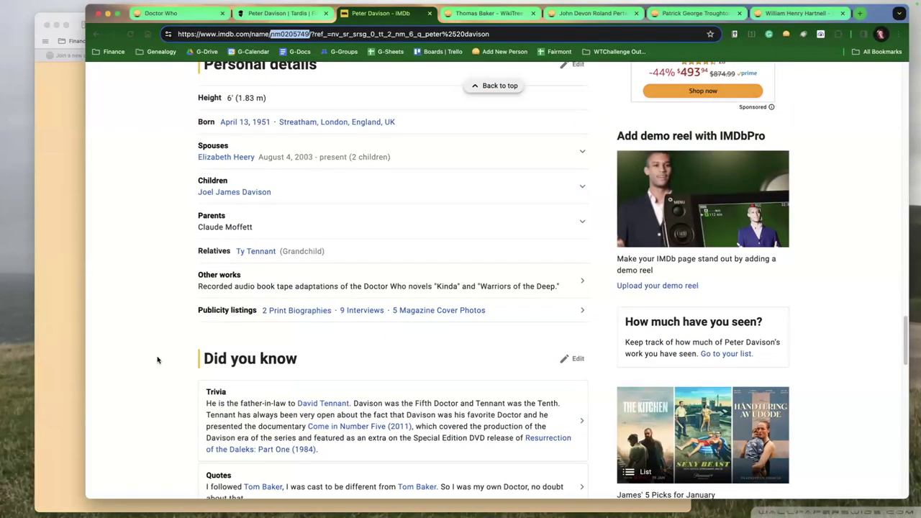
scroll(157, 360, "down", 7)
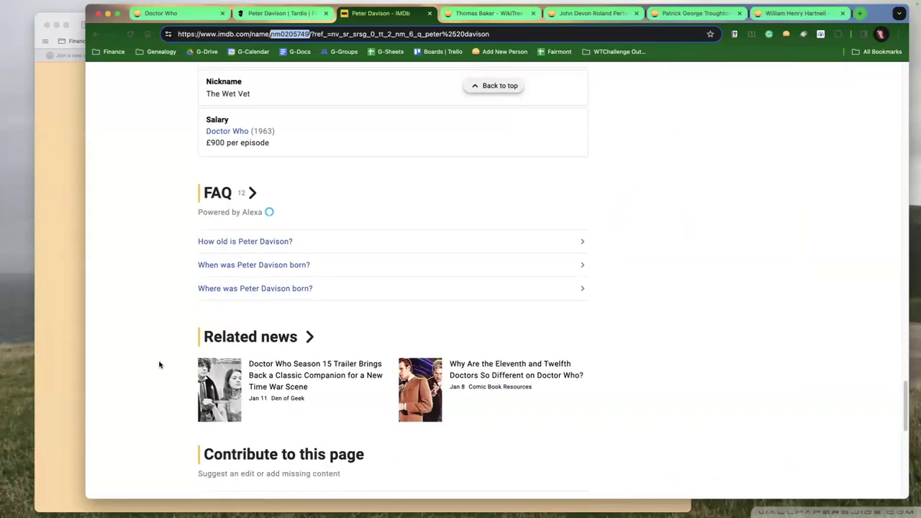
scroll(159, 363, "down", 4)
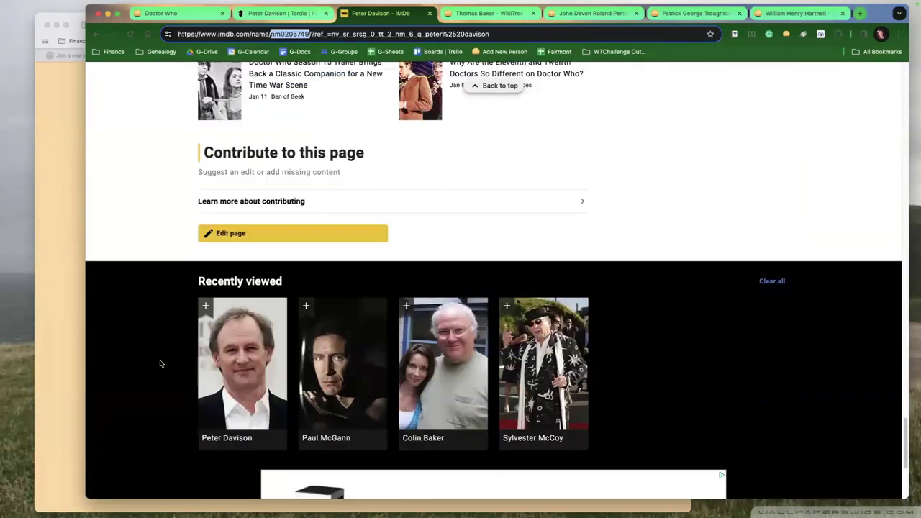
left_click(241, 245)
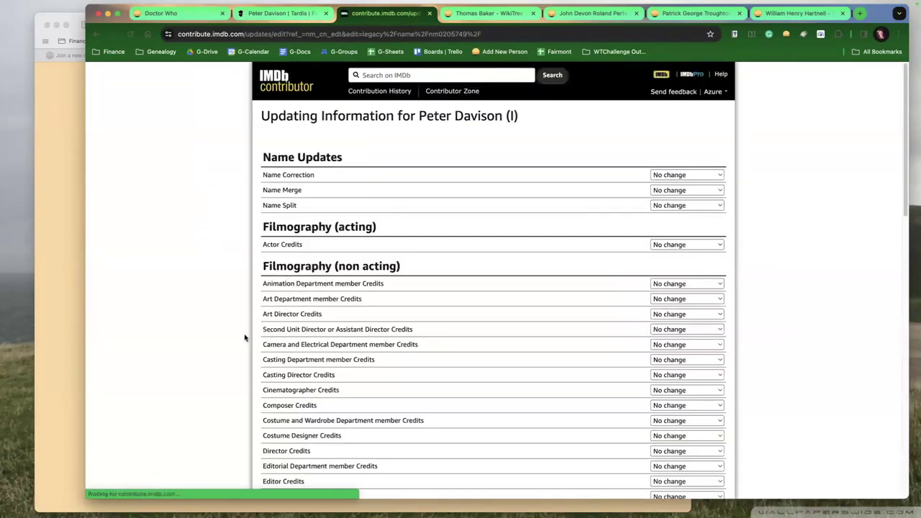
- Choose to add 1 item under Miscellaneous in Links to Other Sites and continue to its entry form
scroll(237, 346, "down", 2)
scroll(446, 406, "down", 15)
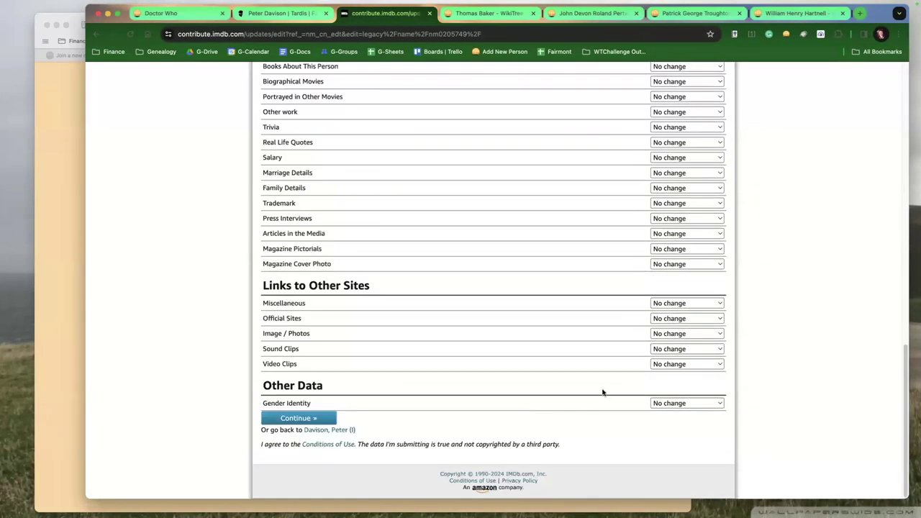
left_click(677, 307)
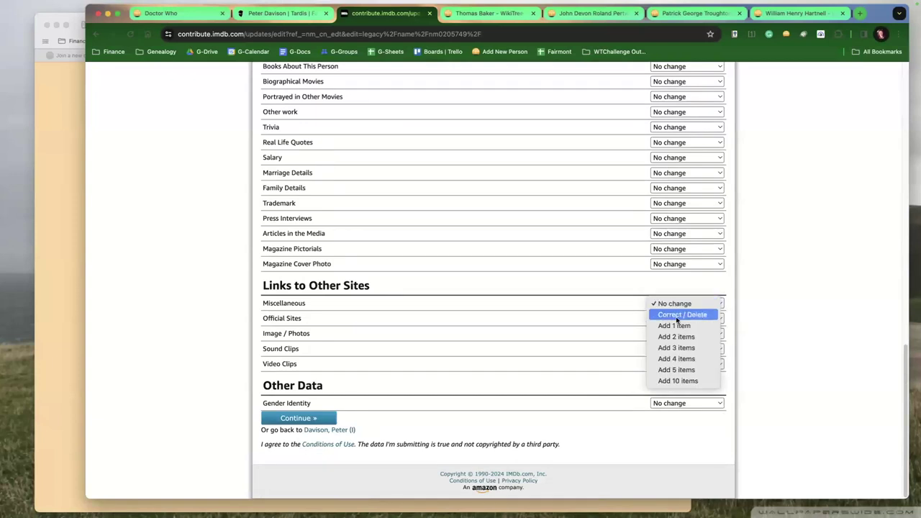
left_click(674, 325)
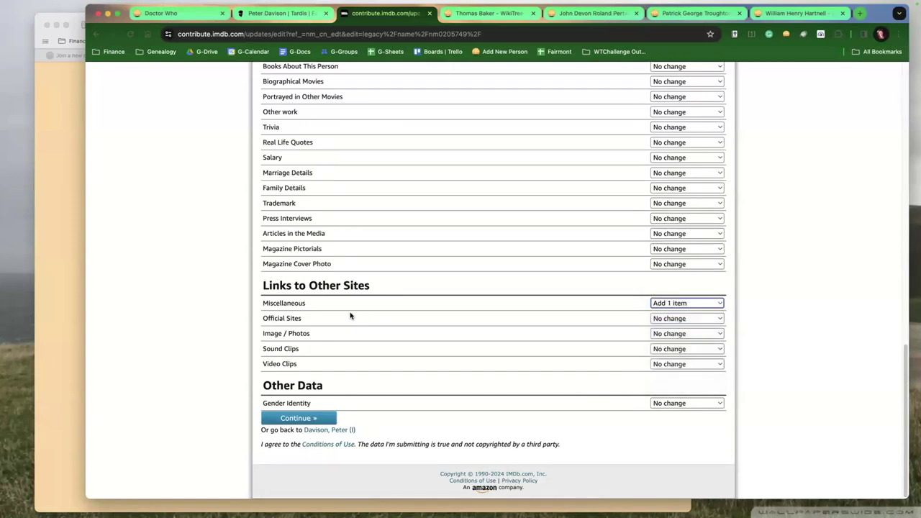
left_click(294, 418)
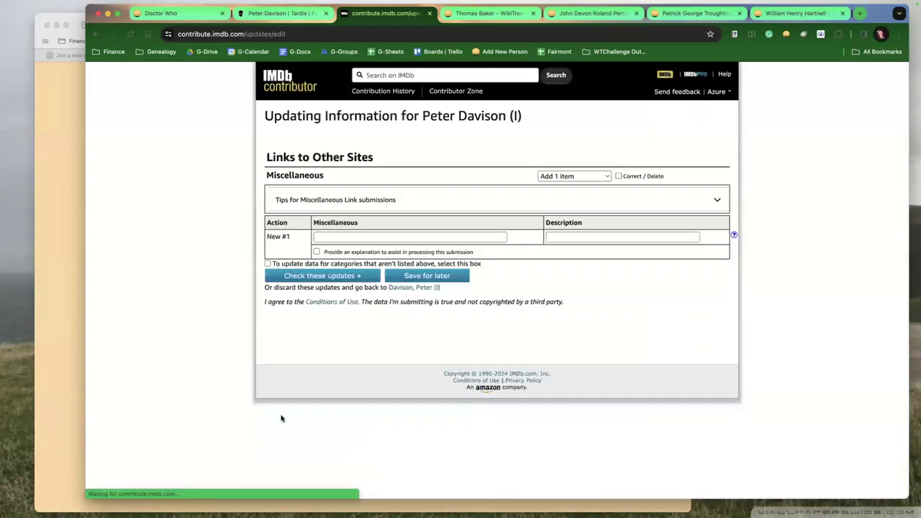
left_click(332, 238)
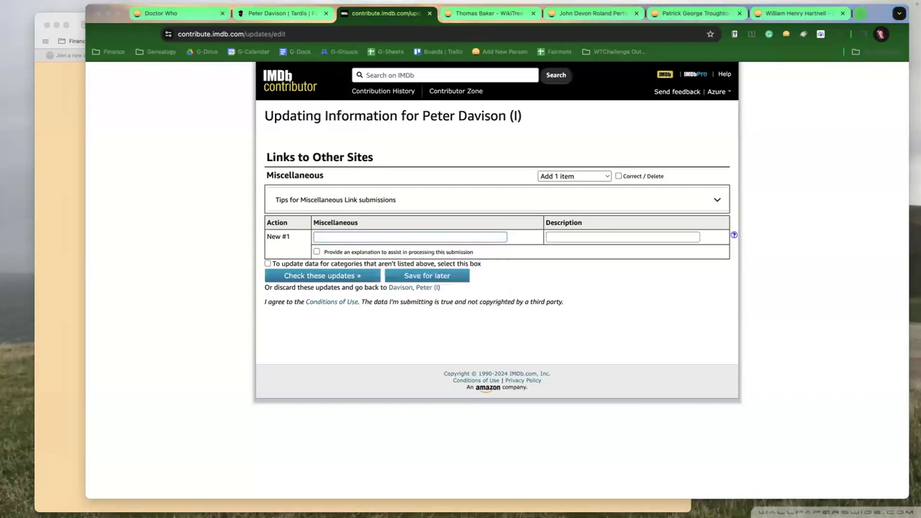
type("https://www.wikitree.com/wiki/Moffett-326")
left_click(568, 237)
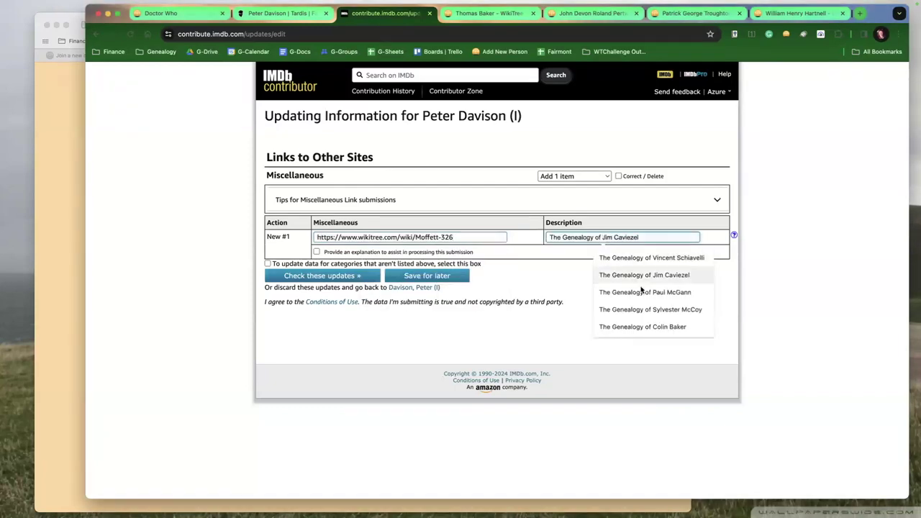
key("Return")
left_click(606, 237, "shift")
type("Peter")
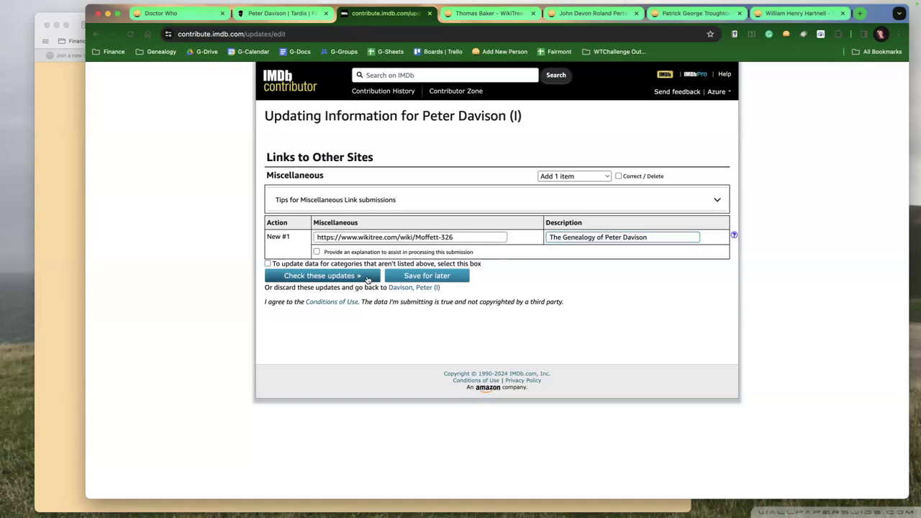
left_click(367, 278)
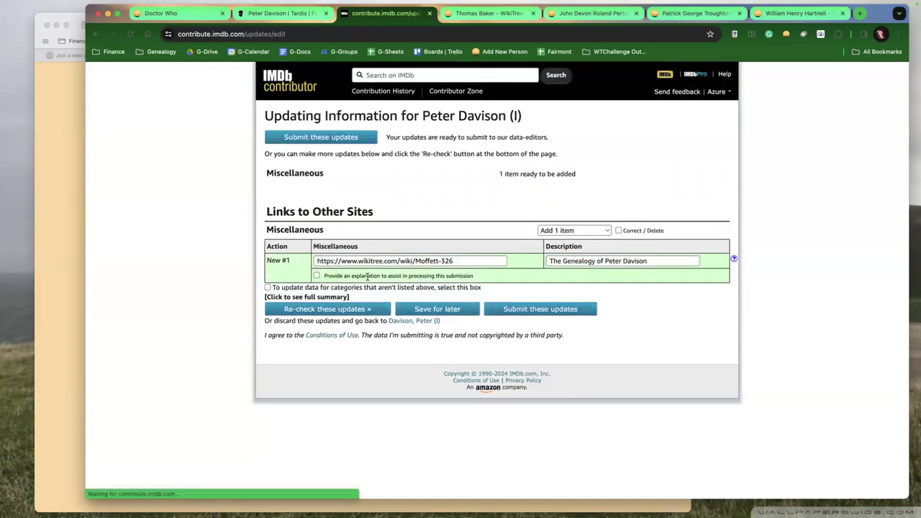
- Submit the checked updates for Peter Davison to IMDb and close the contribution page
left_click(351, 141)
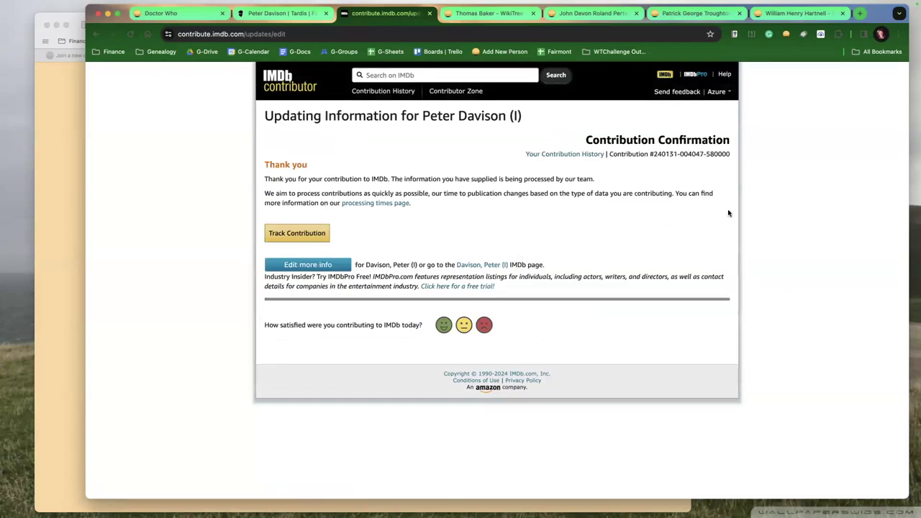
left_click(430, 13)
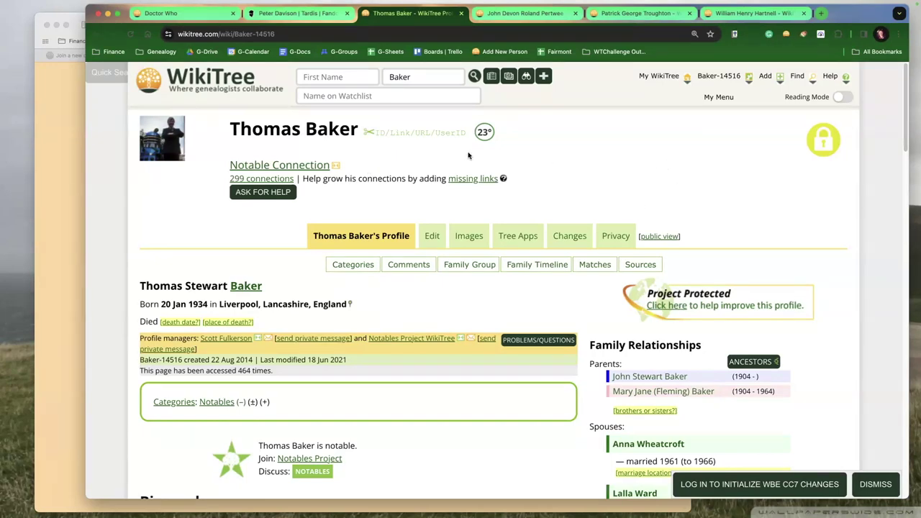
- Copy the URL and full name from Thomas Baker's WikiTree profile and open the Tom Baker Wikipedia article from its Sources
left_click(367, 134)
left_click(398, 139)
left_click_drag(141, 285, 276, 295)
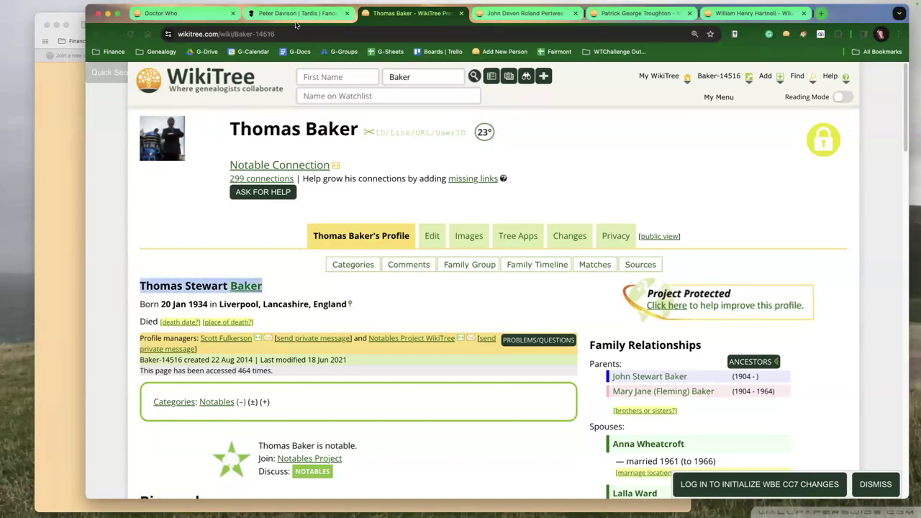
scroll(299, 323, "down", 5)
left_click(291, 443, "super")
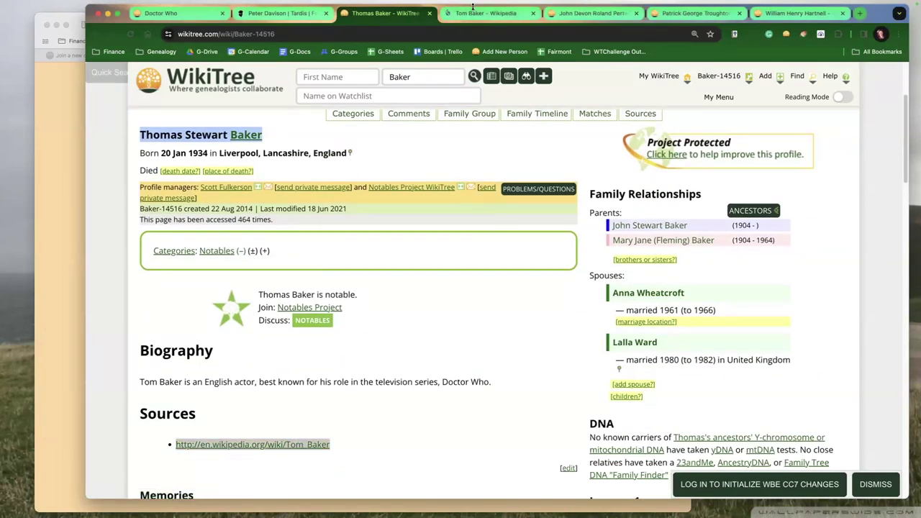
left_click(473, 12)
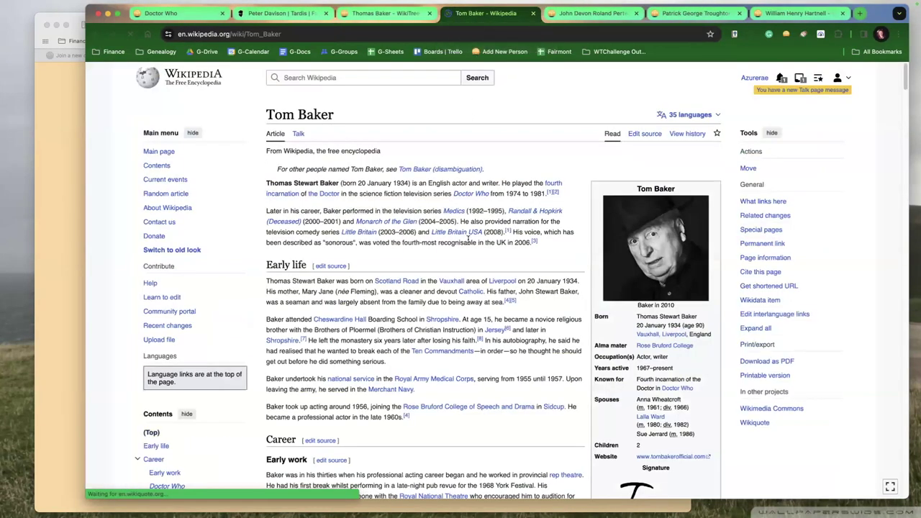
- Open Tom Baker's Wikidata item from the Wikipedia article and search the page for "wikit" to check for a WikiTree person ID
scroll(475, 241, "down", 1)
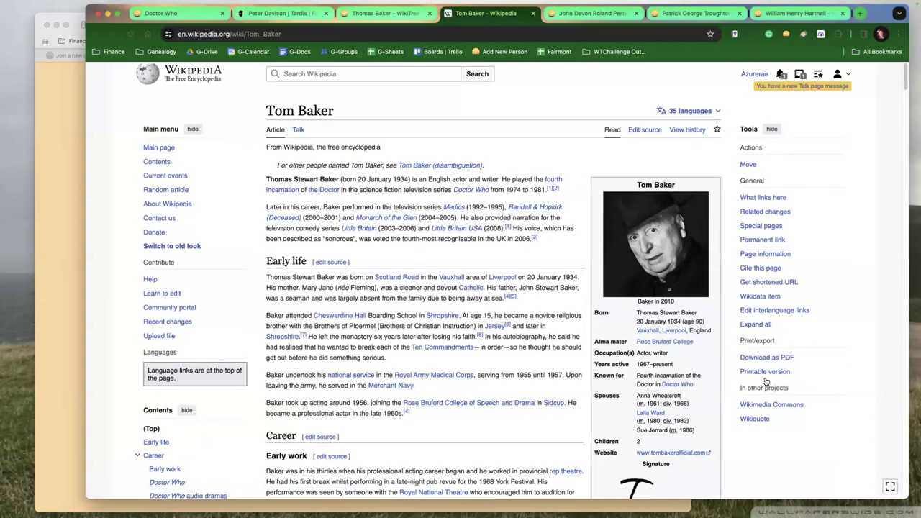
left_click(760, 297)
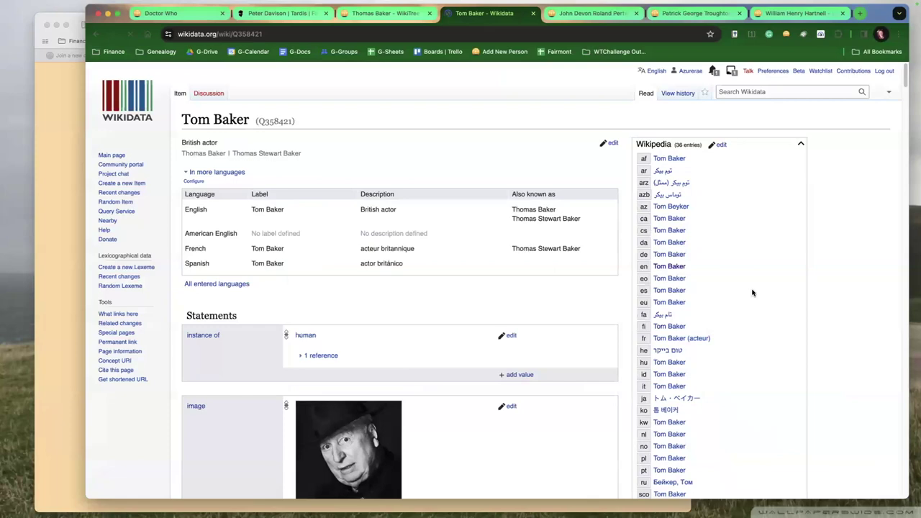
scroll(752, 292, "down", 5)
key("super+f")
type("wi")
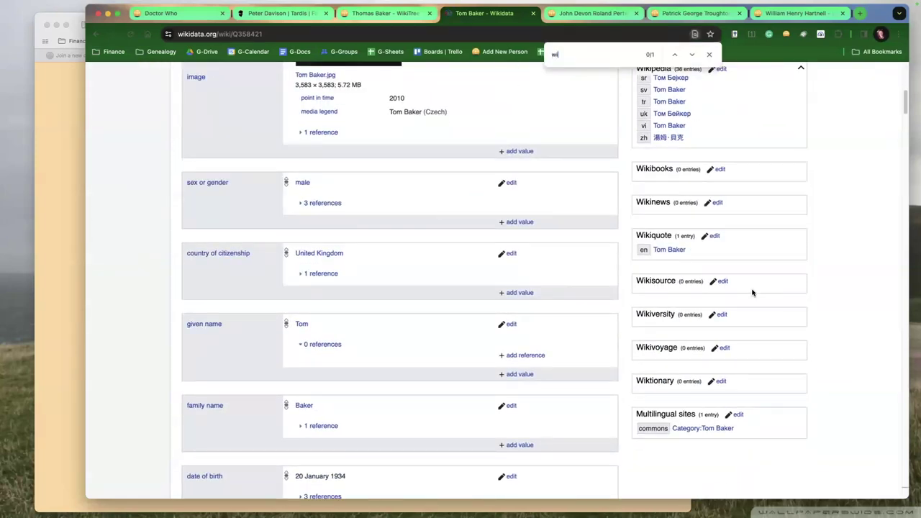
type("kit")
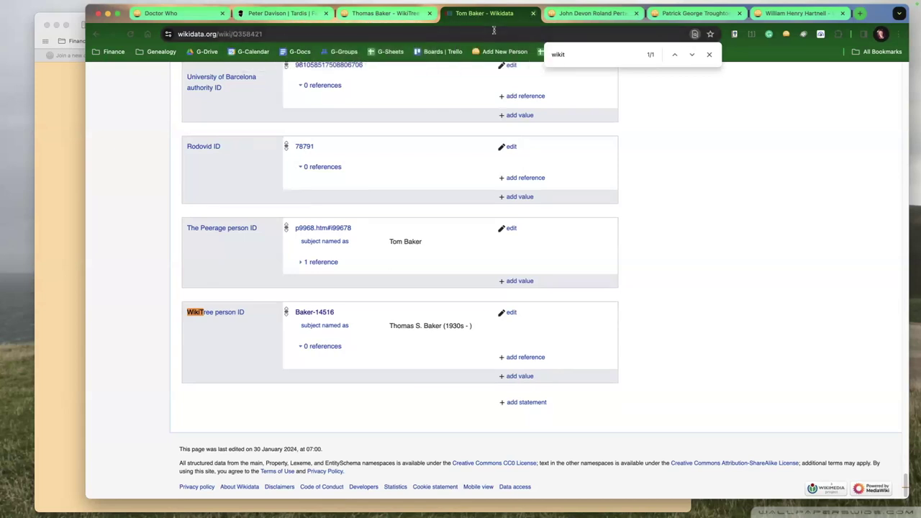
- Return to the Wikipedia article, open Tom Baker's IMDb page from External links in a new tab and close the article
left_click(94, 34)
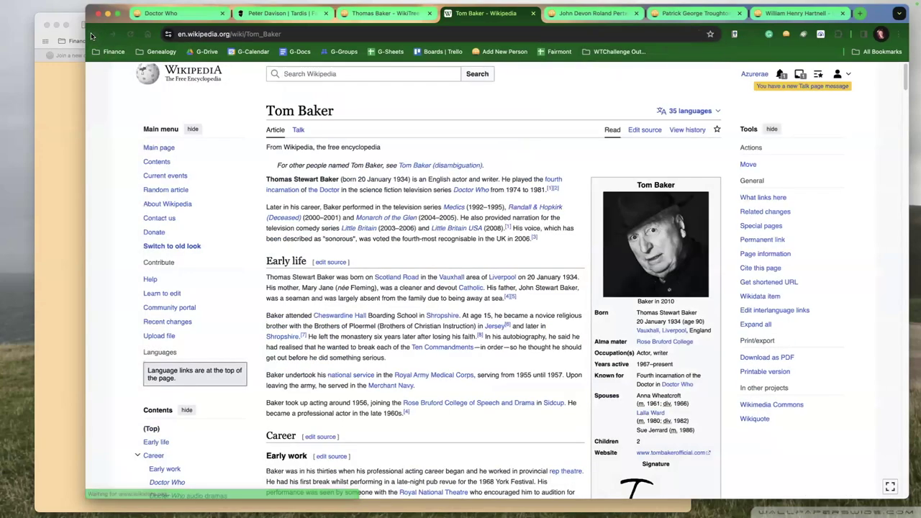
scroll(404, 330, "down", 10)
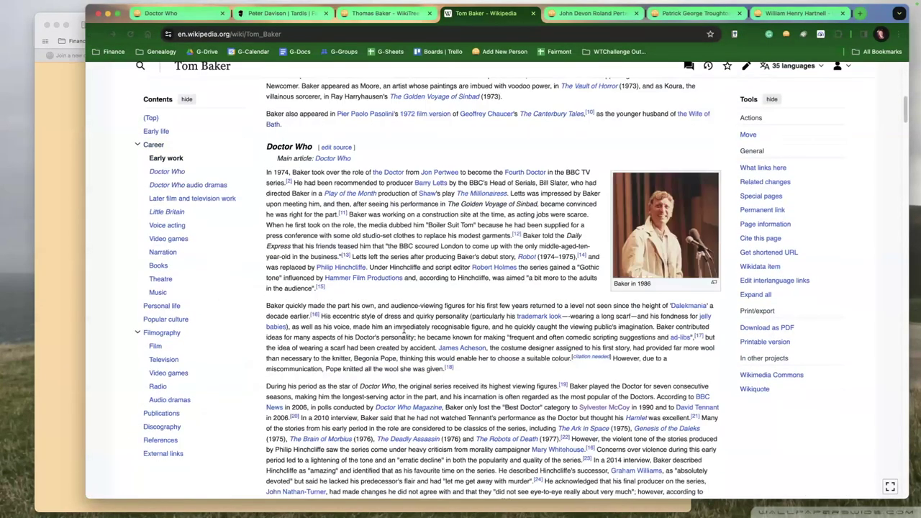
scroll(404, 329, "down", 20)
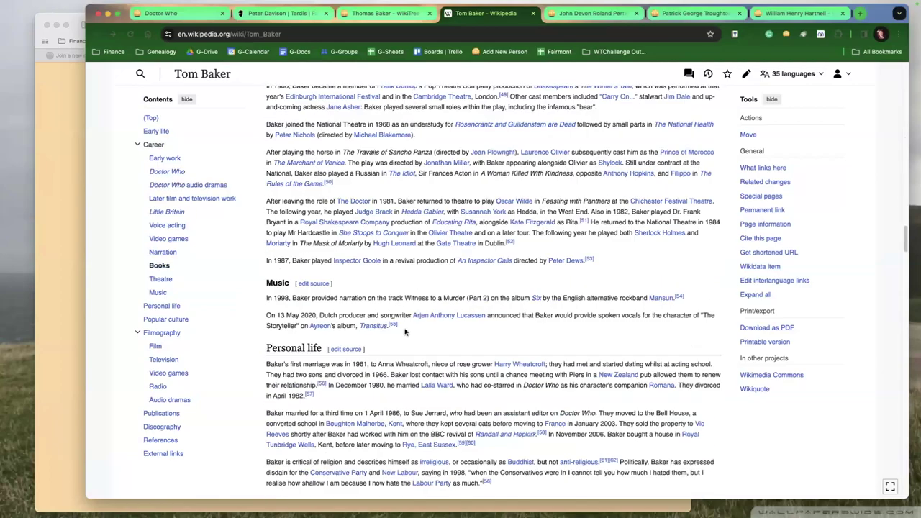
scroll(408, 333, "down", 20)
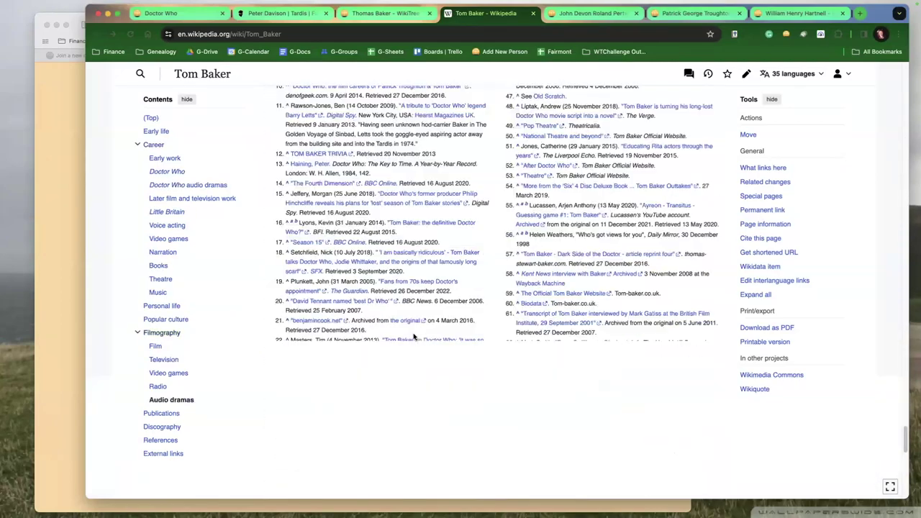
scroll(415, 339, "down", 15)
scroll(392, 295, "up", 10)
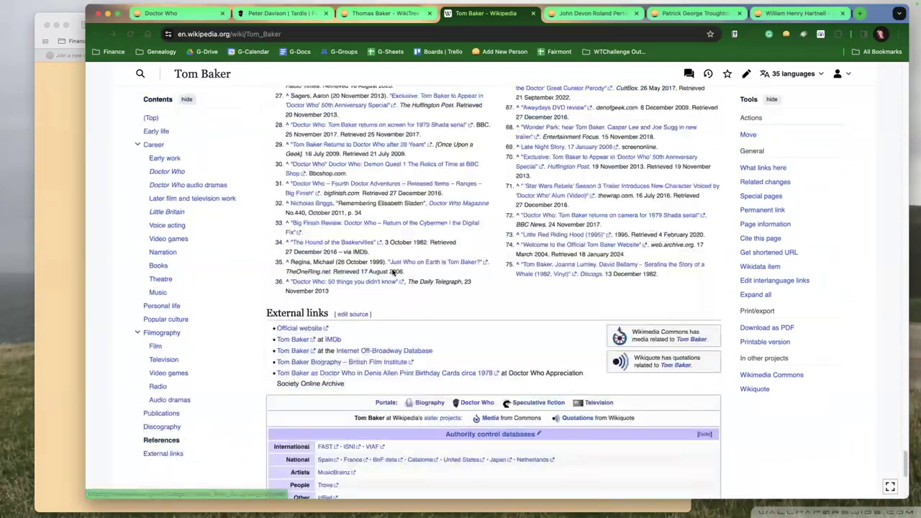
scroll(387, 291, "up", 1)
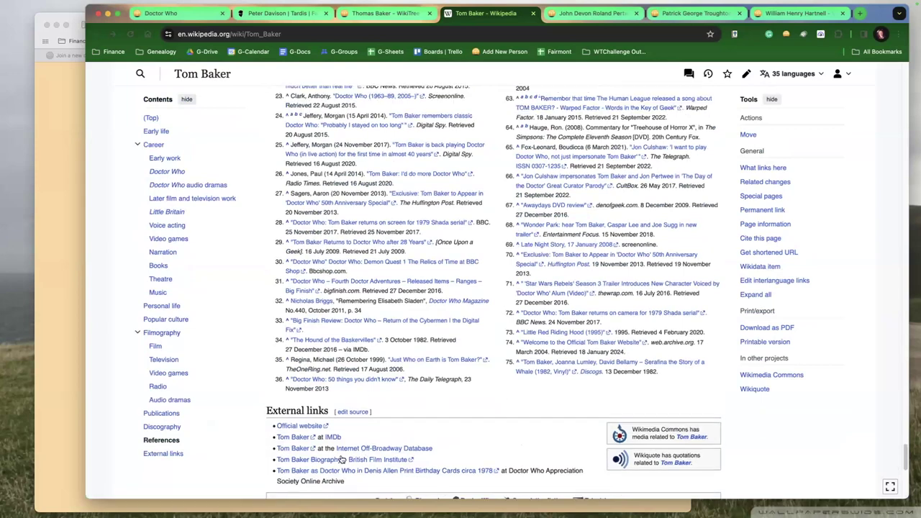
left_click(293, 437, "super")
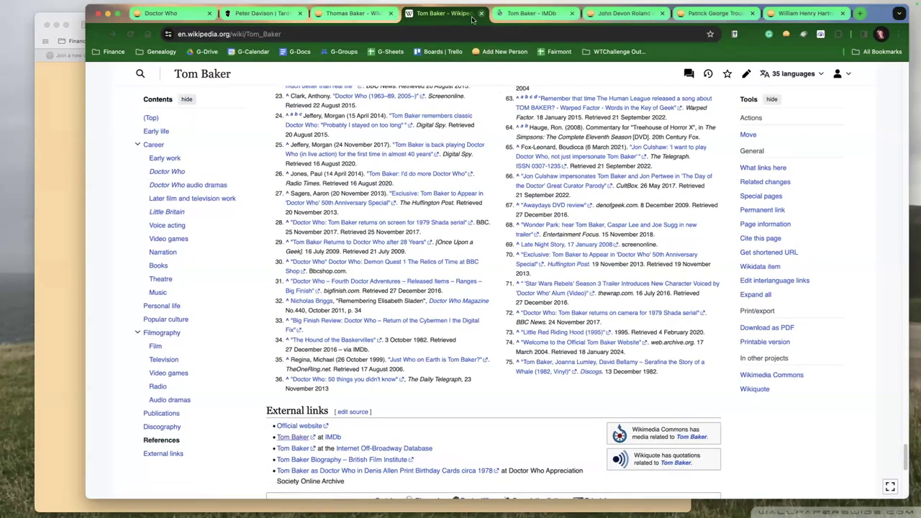
left_click(482, 13)
- Open Tom Baker's IMDb page for editing from the contribution section near its end
scroll(126, 271, "down", 8)
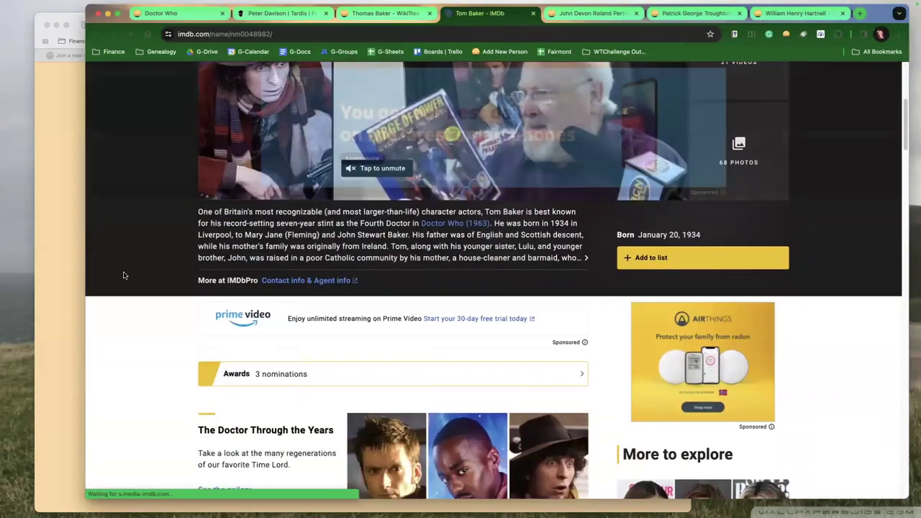
scroll(122, 274, "down", 10)
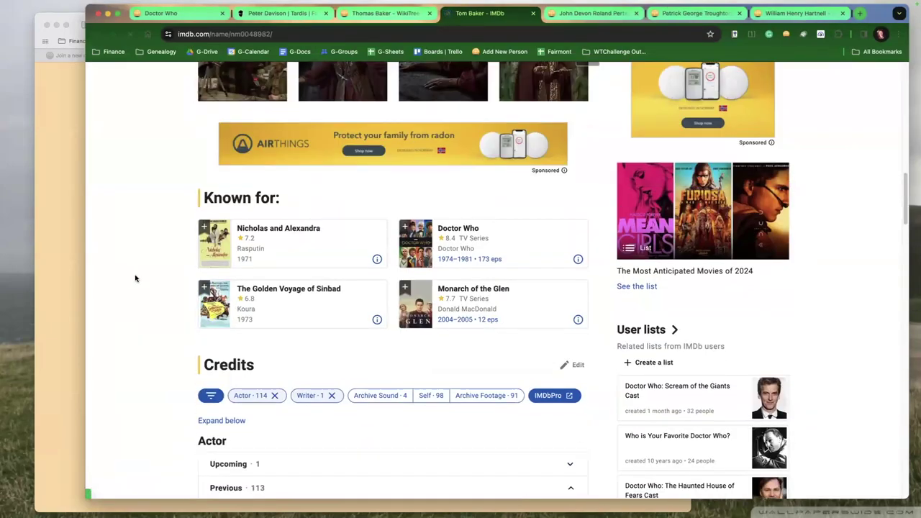
scroll(122, 269, "down", 9)
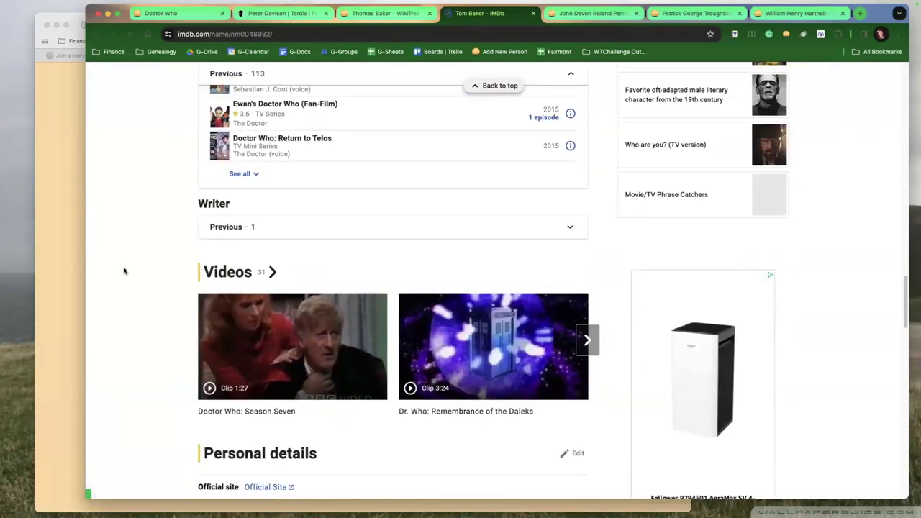
scroll(125, 272, "down", 3)
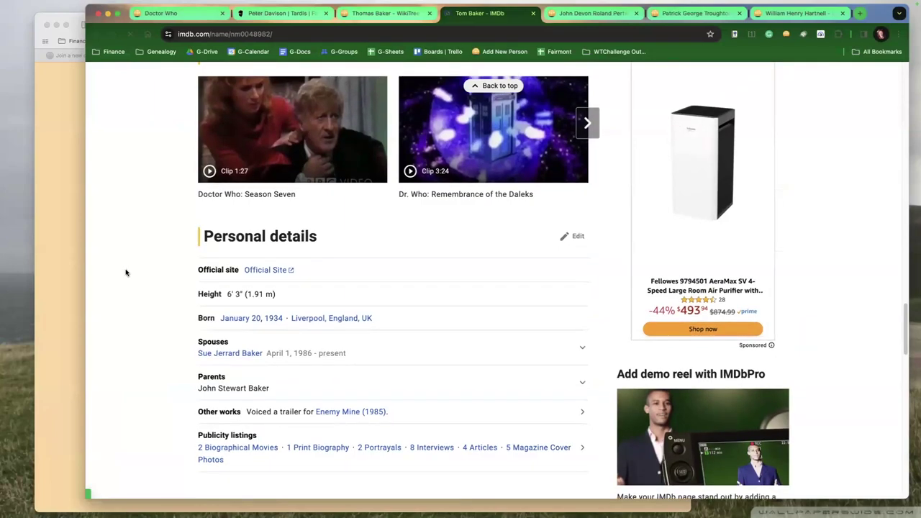
scroll(126, 269, "down", 7)
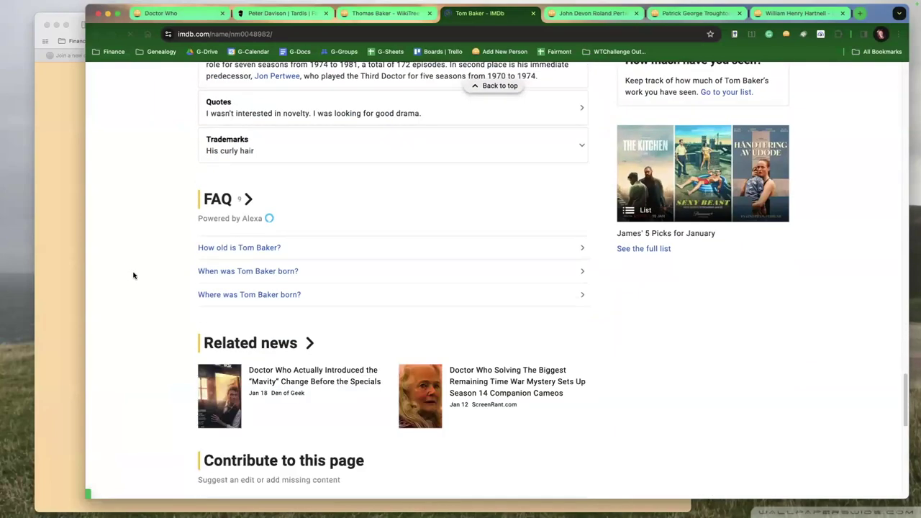
scroll(134, 281, "down", 4)
left_click(265, 238)
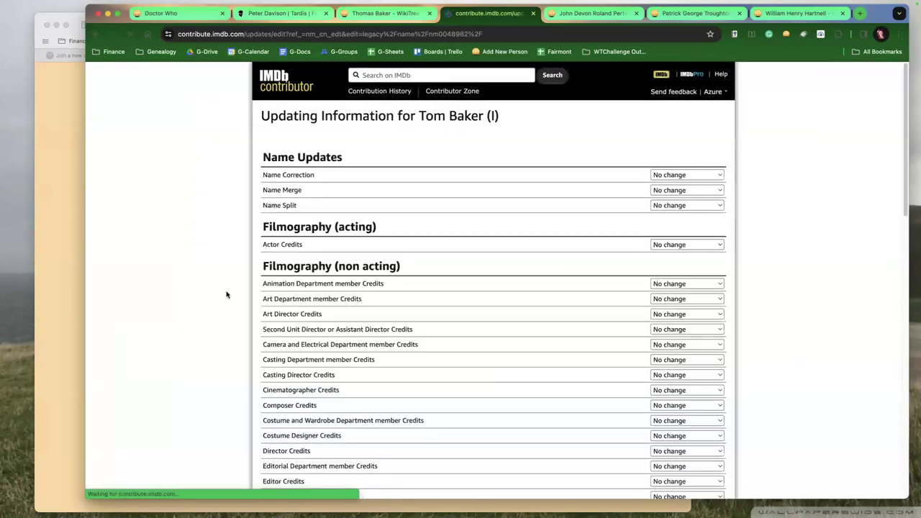
- Choose to add 1 item under Miscellaneous in Links to Other Sites for Tom Baker and continue to its entry form
scroll(543, 374, "down", 20)
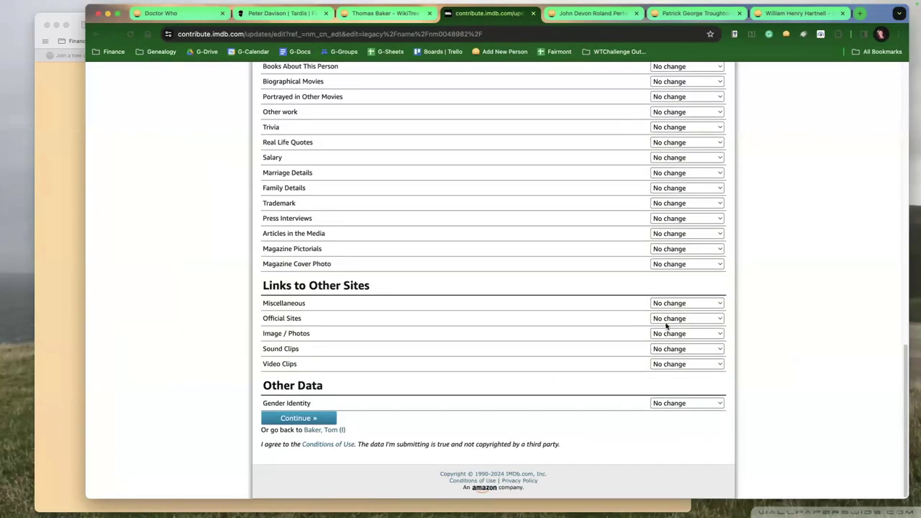
left_click(670, 305)
left_click(673, 328)
left_click(277, 422)
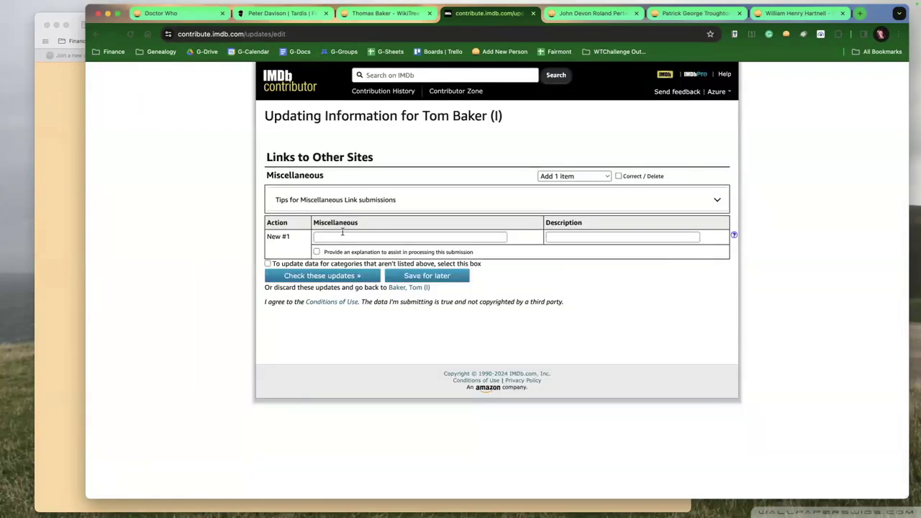
left_click(343, 237)
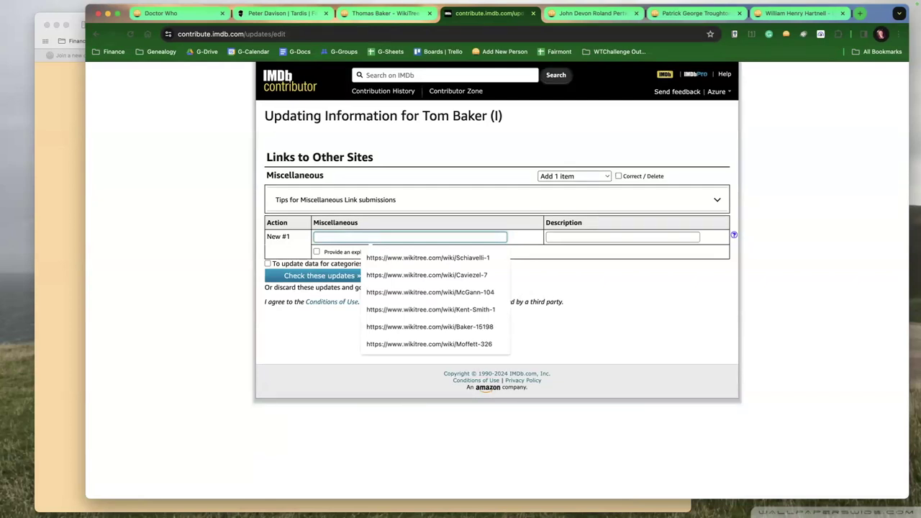
left_click(368, 14)
scroll(431, 232, "up", 3)
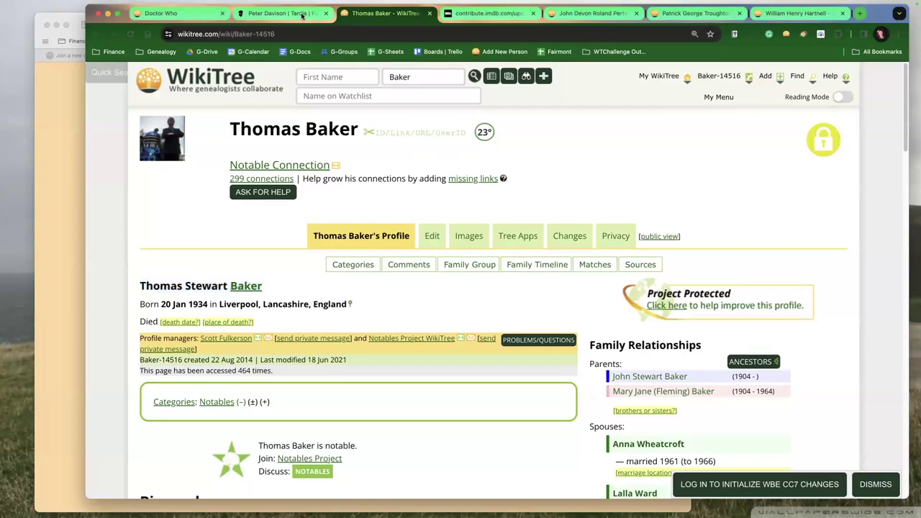
key("ctrl+shift+Tab")
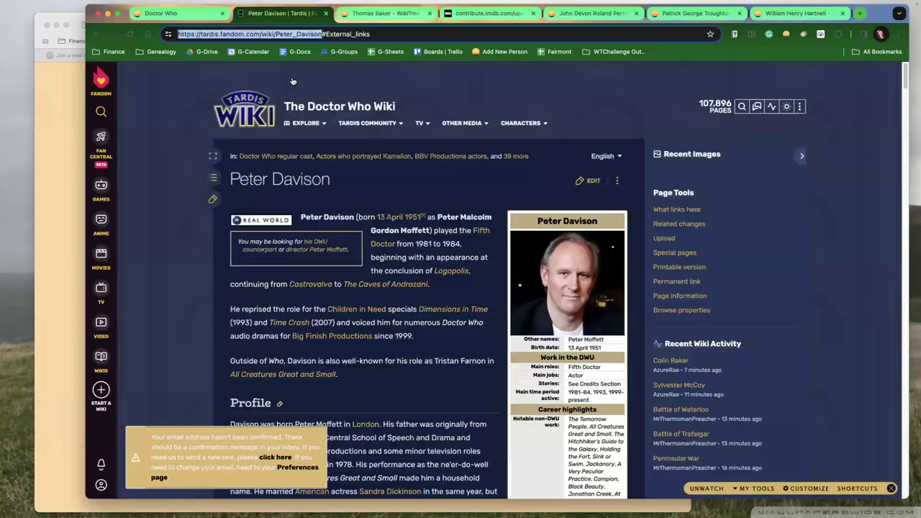
left_click(385, 13)
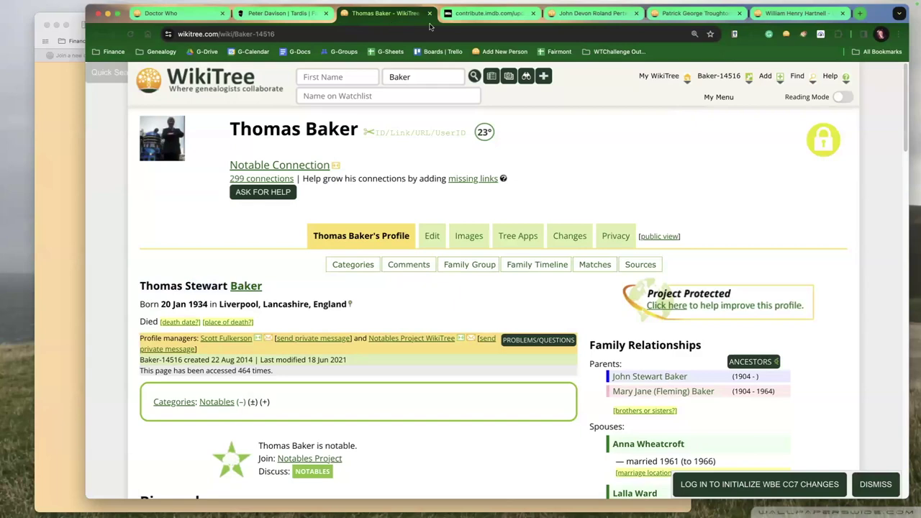
left_click(481, 16)
type("https://www.wikitree.com/wiki/Baker-14516")
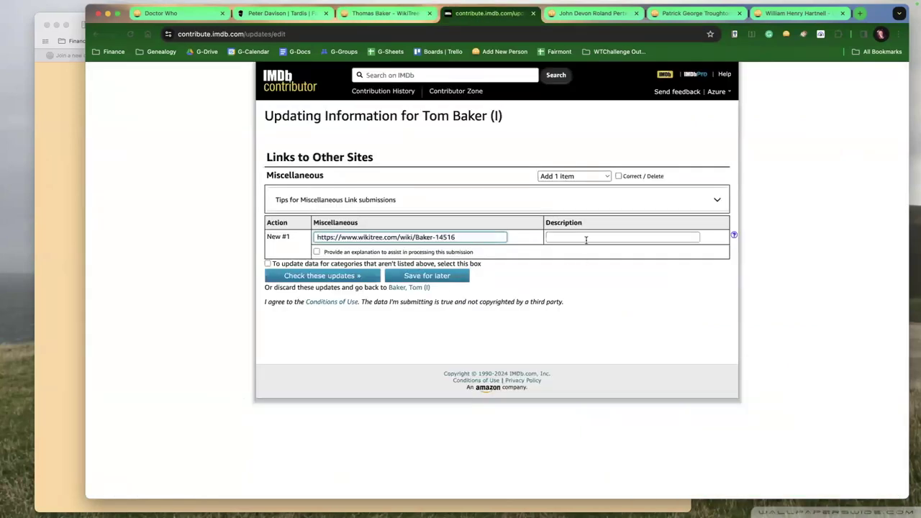
- Describe the link as "Genealogy of Thomas Stewart Baker", have the updates checked and submit them
left_click(587, 237)
key("Escape")
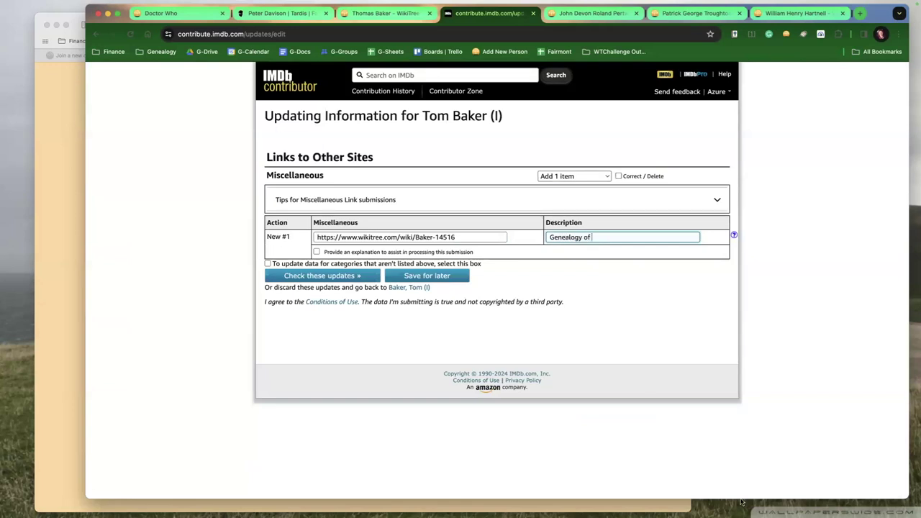
type("Thomas Stewart Baker")
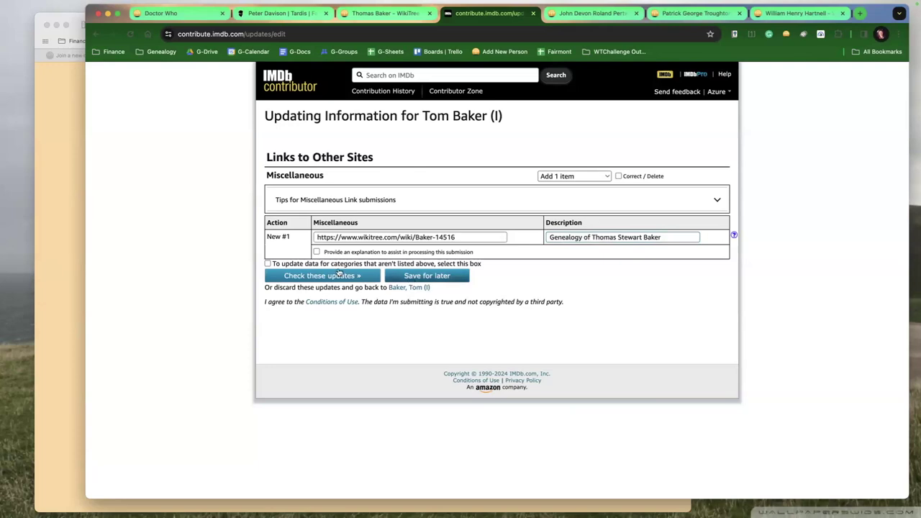
left_click(325, 275)
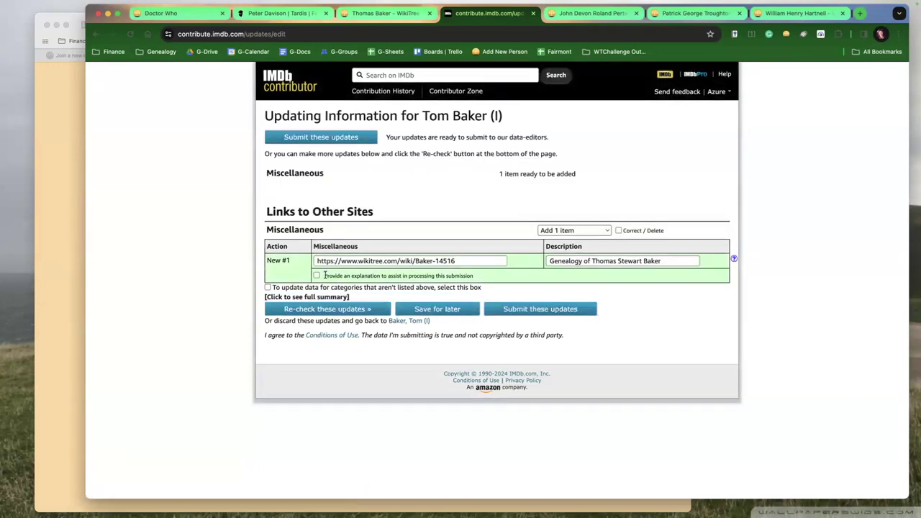
left_click(328, 141)
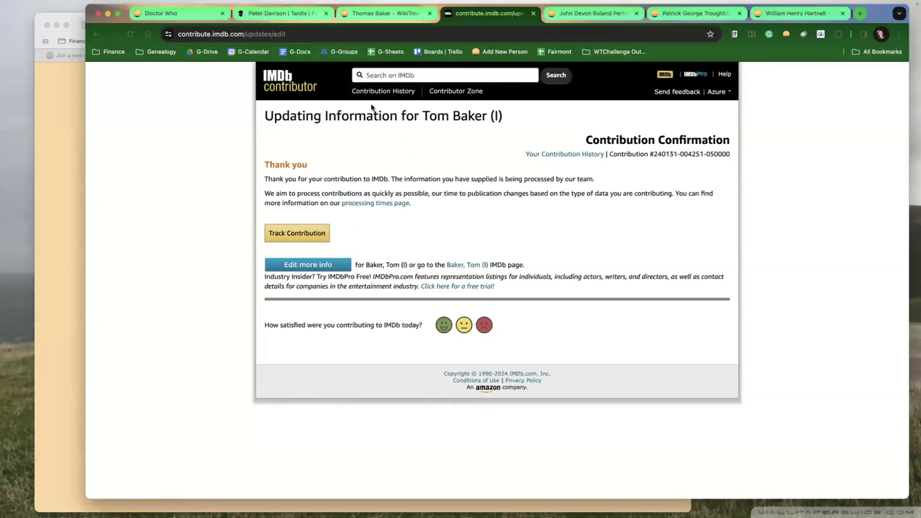
- Go back to Tom Baker's IMDb page in Chrome and switch to the Link Builders Challenge form in Safari
right_click(98, 33)
left_click(115, 93)
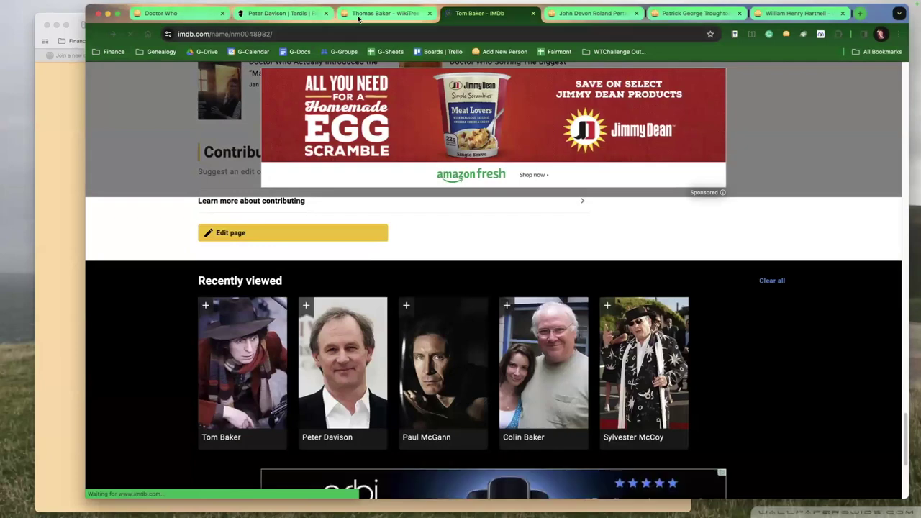
left_click(53, 148)
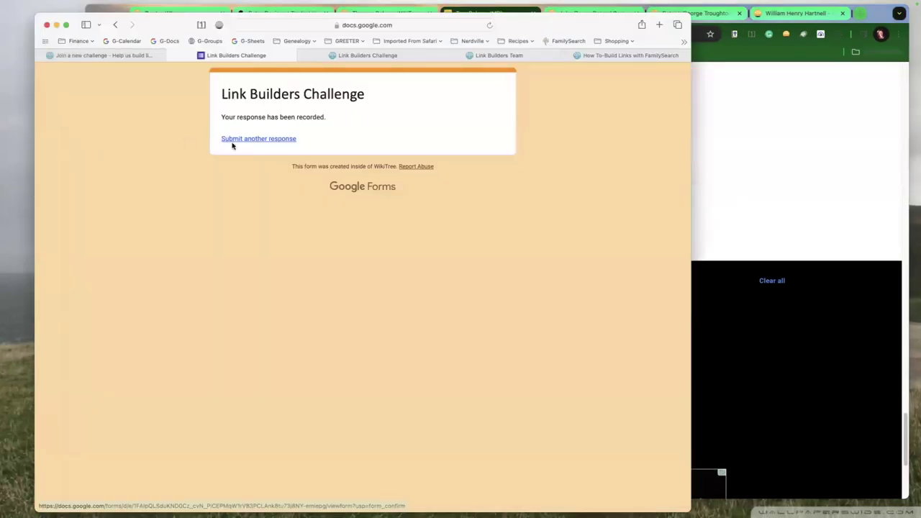
- Start another Link Builders Challenge response, enter the contributor's own WikiTree ID and continue to the Ancestor page
left_click(261, 139)
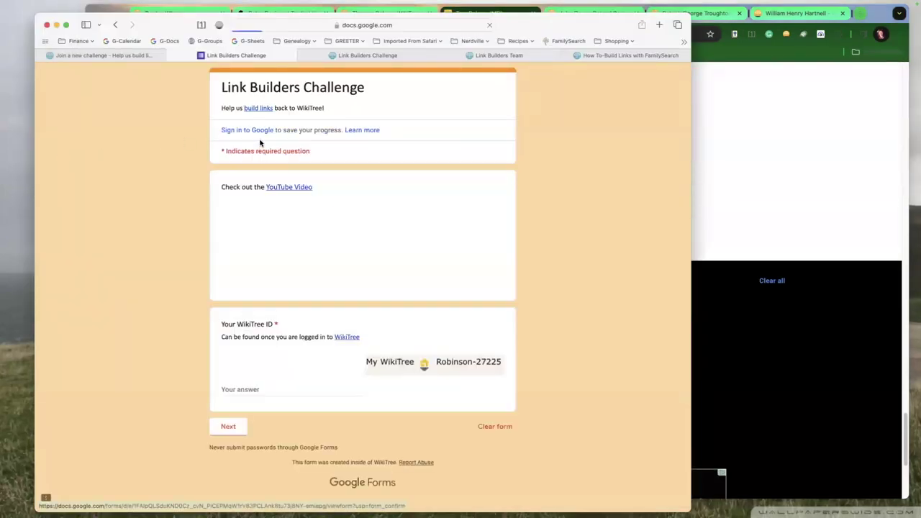
left_click(230, 390)
type("Robi")
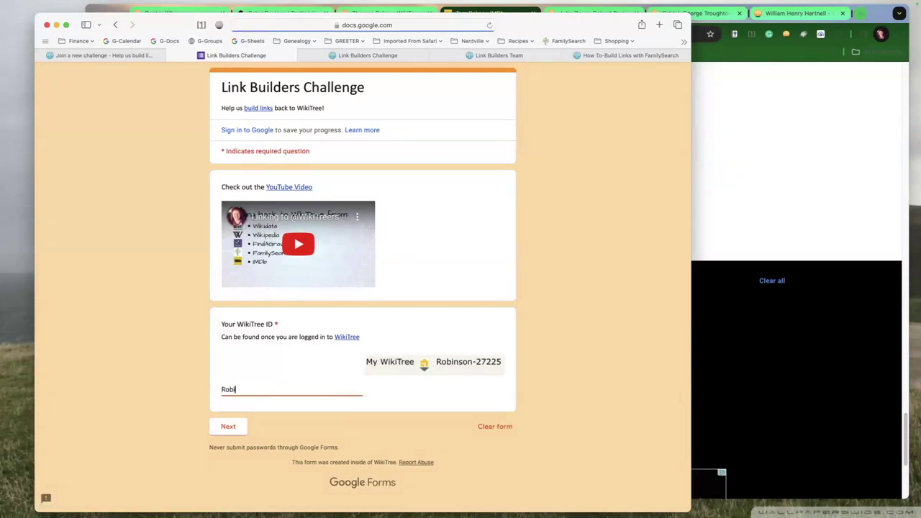
type("nson-27225")
left_click(230, 427)
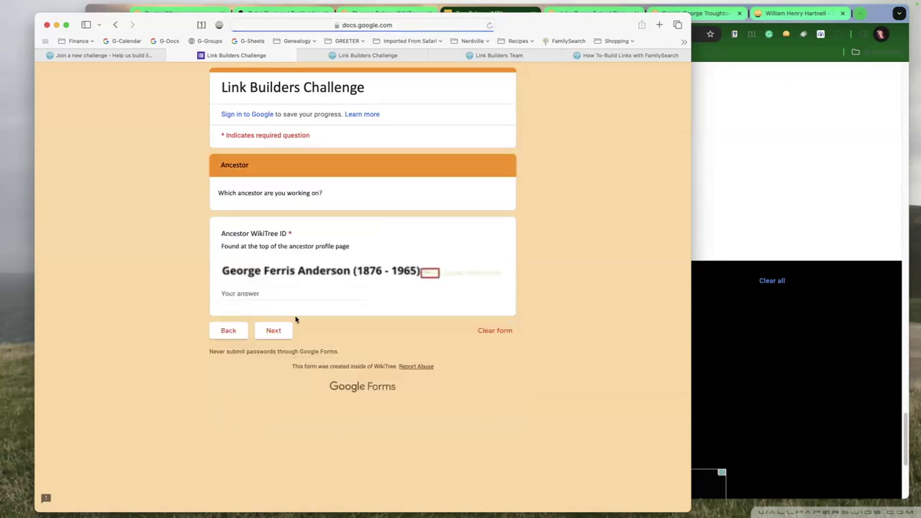
- Enter Baker-14516 as the ancestor's WikiTree ID and continue past the FindAGrave question, leaving it blank
left_click(289, 292)
type("Baker-14516")
left_click(262, 331)
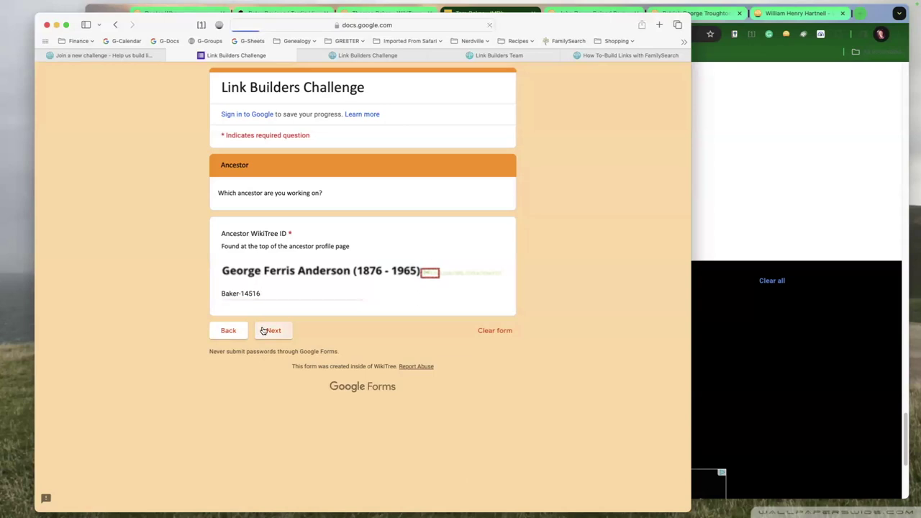
left_click(273, 312)
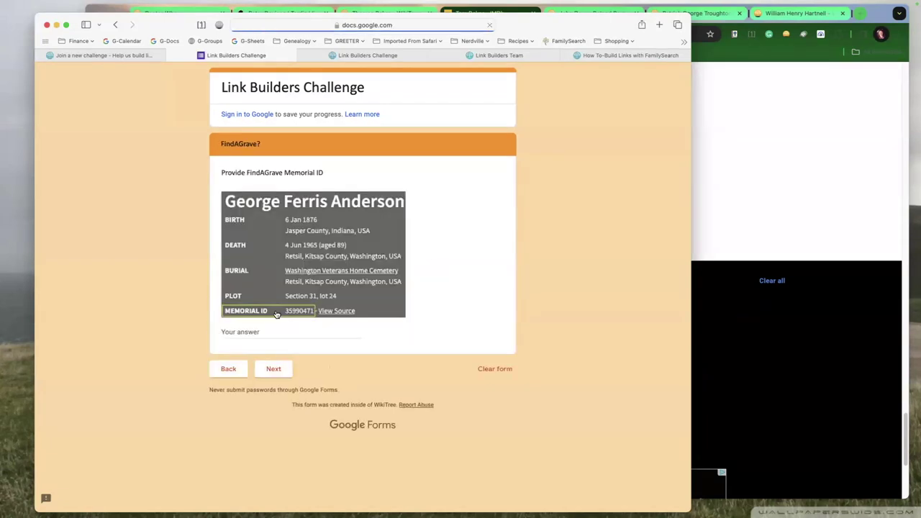
left_click(272, 372)
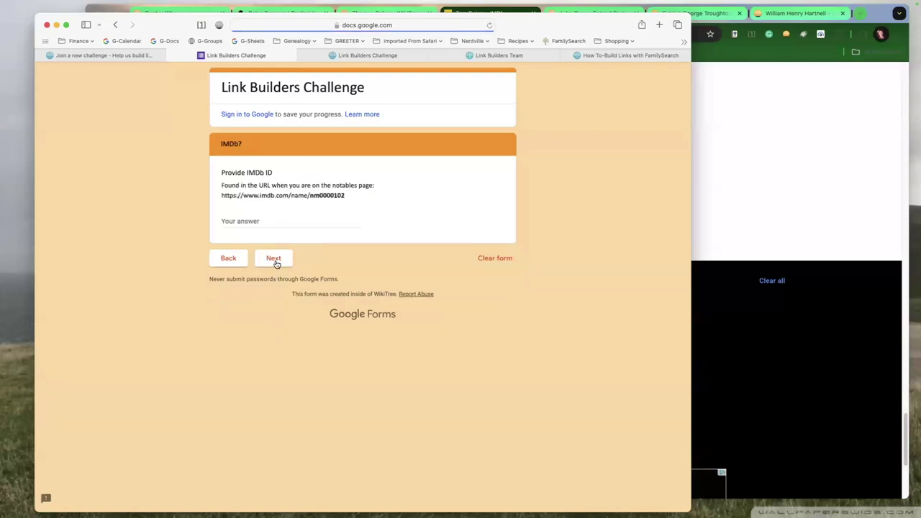
- Copy nm0048982 from Tom Baker's IMDb address in Chrome, enter it as the IMDb ID in the Safari form and continue
left_click(263, 219)
left_click(737, 135)
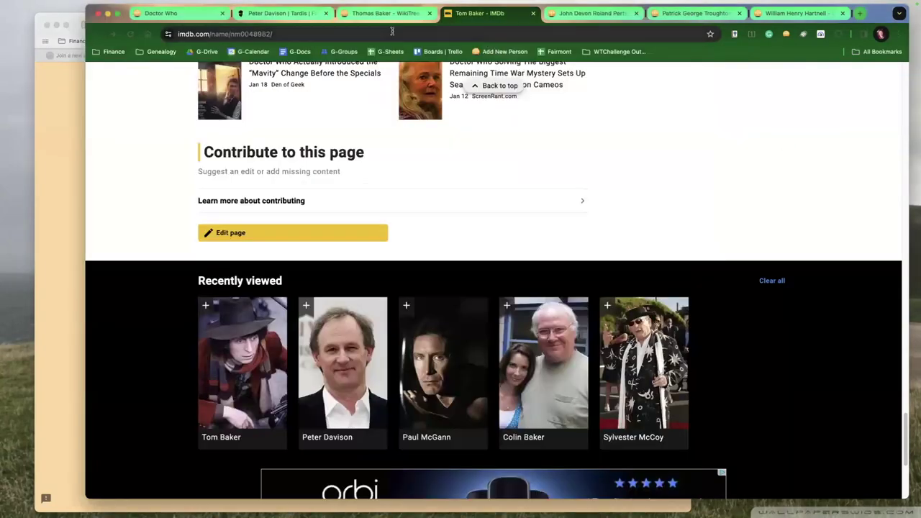
double_click(257, 33)
key("super+c")
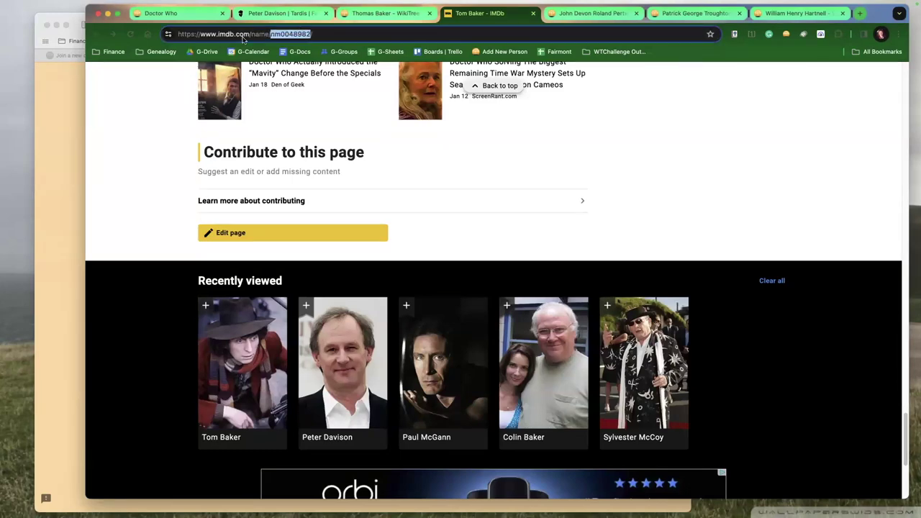
left_click(76, 168)
key("super+v")
left_click(273, 259)
- Close Tom Baker's IMDb page in Chrome, search the Tardis wiki for "tom baker" and open his article
left_click(740, 169)
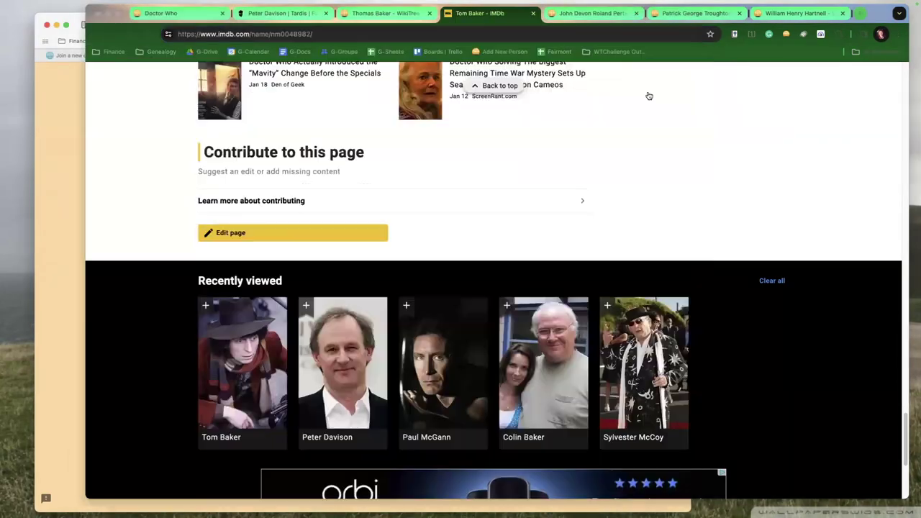
left_click(532, 13)
left_click(295, 14)
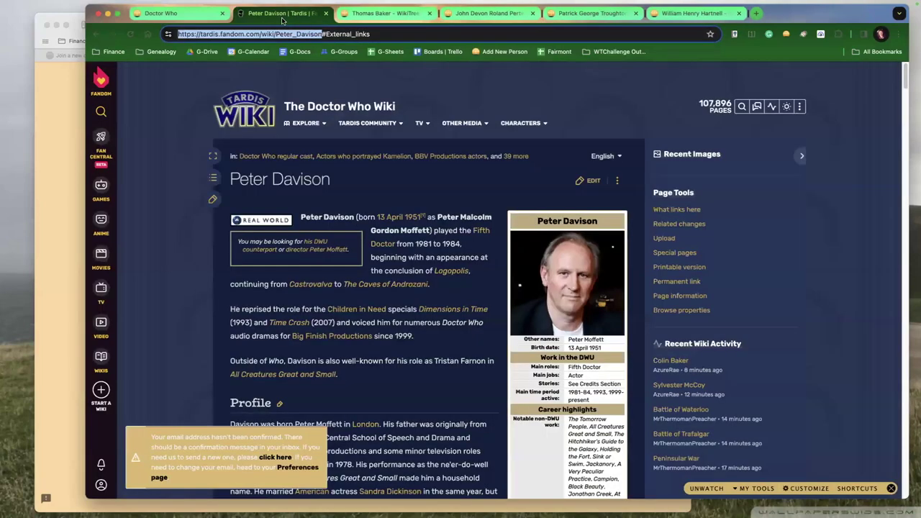
left_click(105, 116)
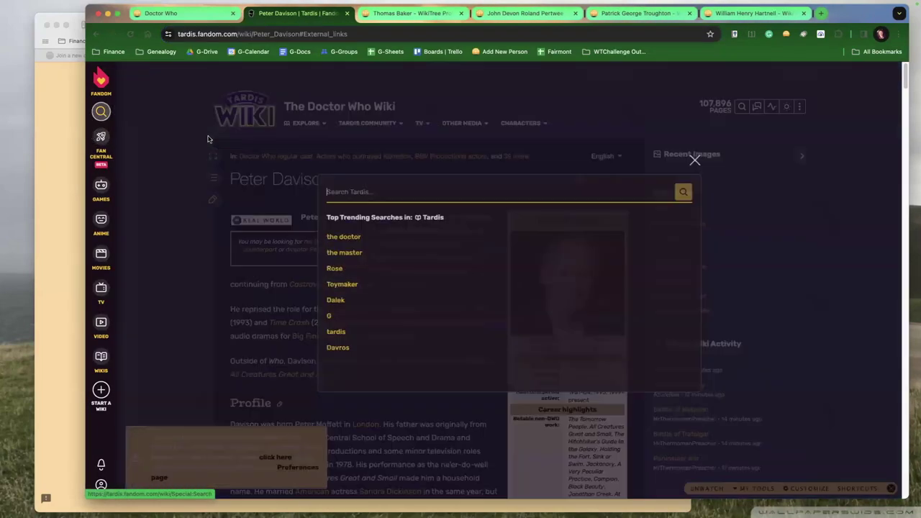
type("tom baker")
key("Return")
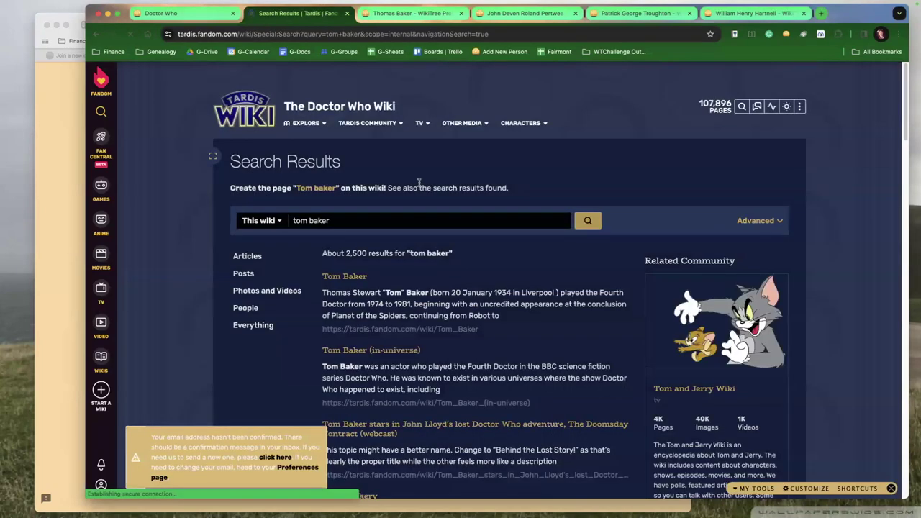
left_click(346, 277)
- Open the Footnotes section of the Tom Baker article for editing
scroll(347, 317, "down", 20)
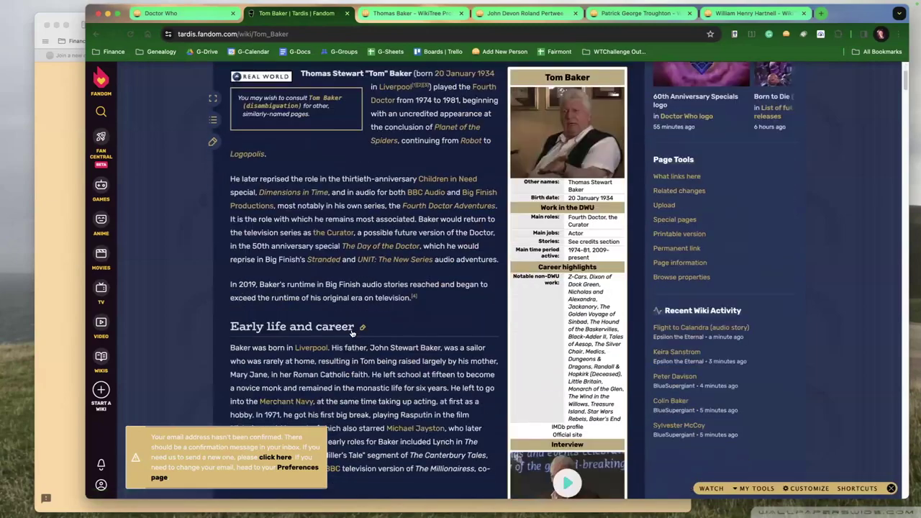
scroll(354, 333, "down", 20)
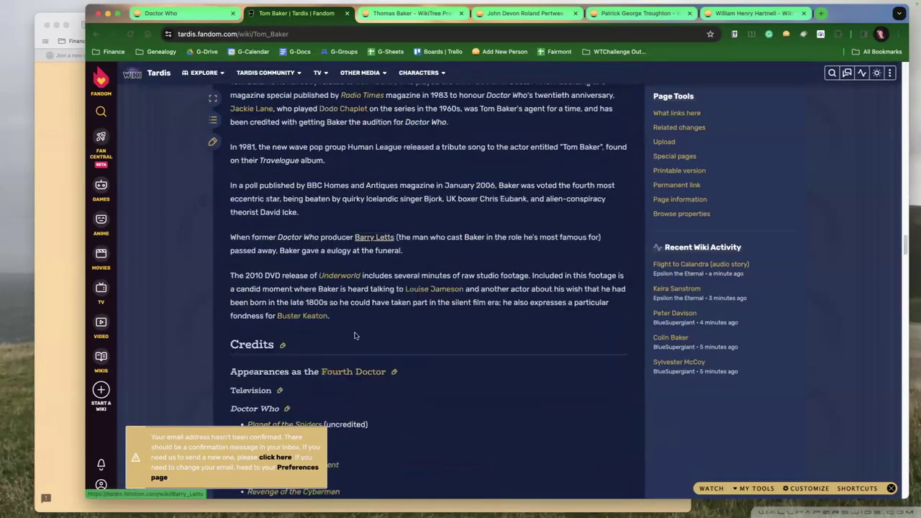
scroll(352, 281, "down", 15)
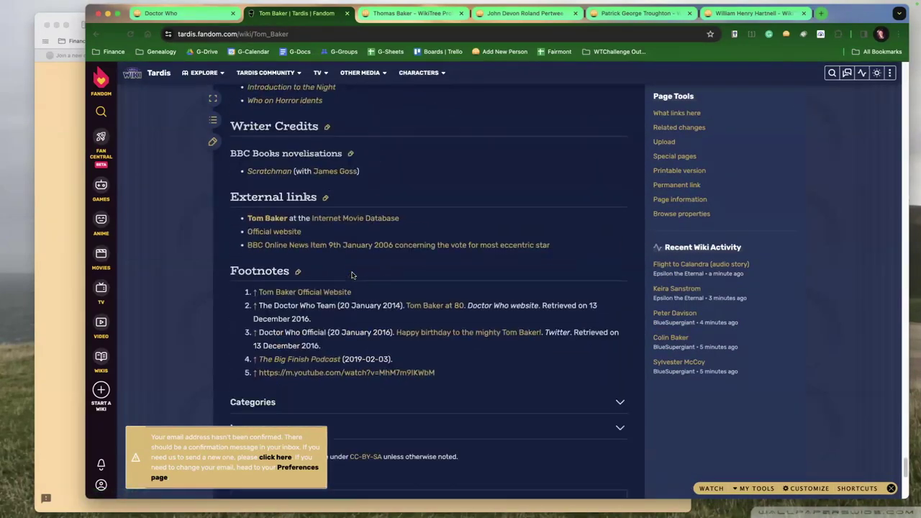
scroll(388, 288, "up", 5)
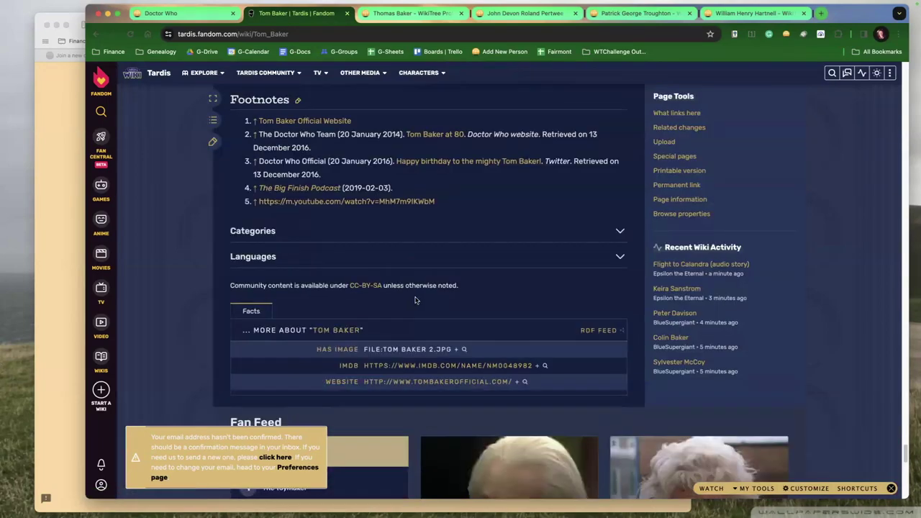
scroll(523, 323, "up", 3)
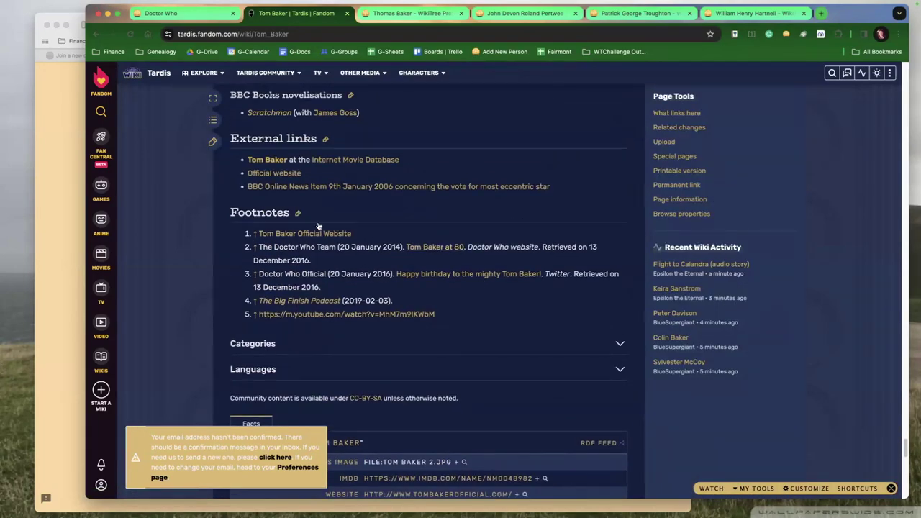
left_click(298, 213)
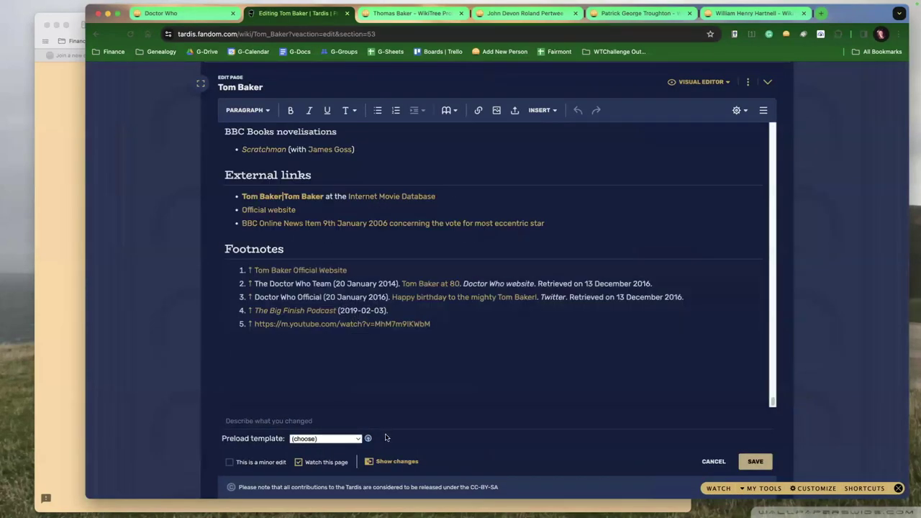
- Add "Genealogy of Thomas Stewart Baker:" below the footnotes with the name in bold, followed by the WikiTree citation for Baker-14516 accessed 31 January 2024
type("Geneal")
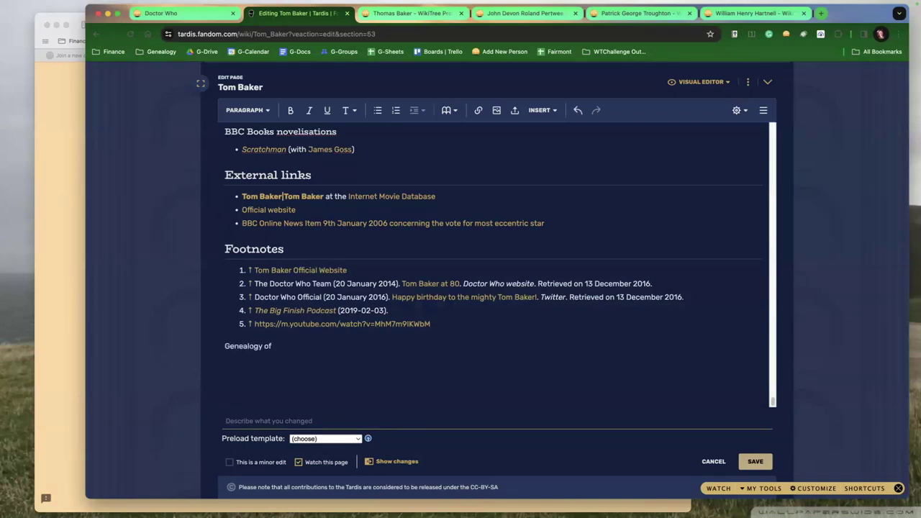
type("ogy of")
type("Thomas Stewart Baker")
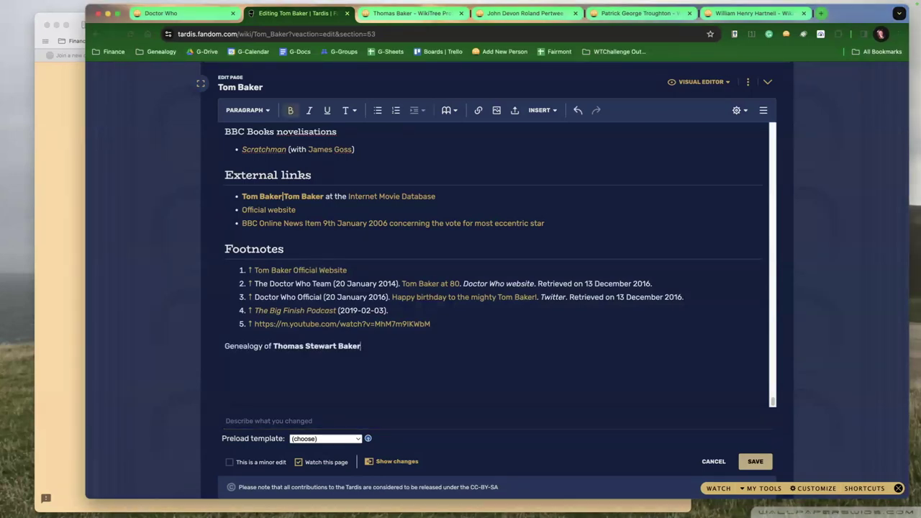
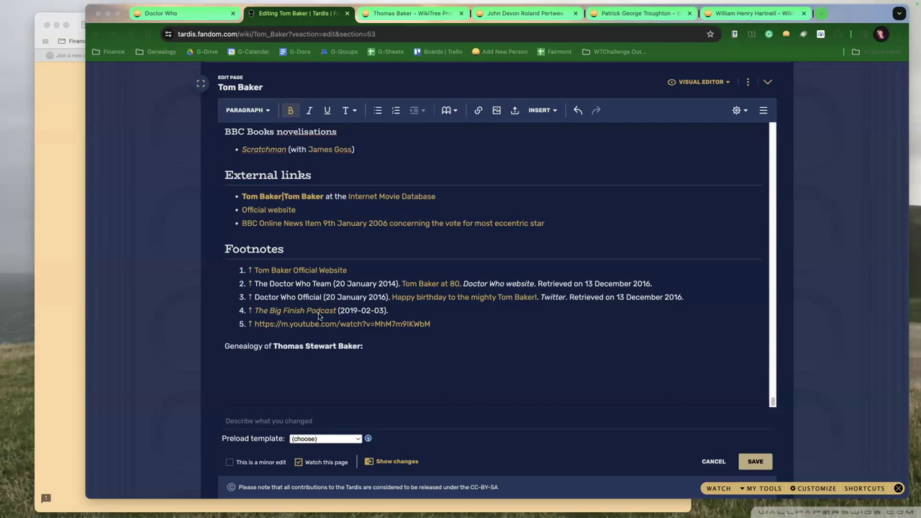
left_click(382, 346)
type("WikiTree contributors, \"Thomas Stewart Baker,\" WikiTree: The Free Family Tree, (https://www.wikitree.com/wiki/Baker-14516 : accessed 31 January 2024).")
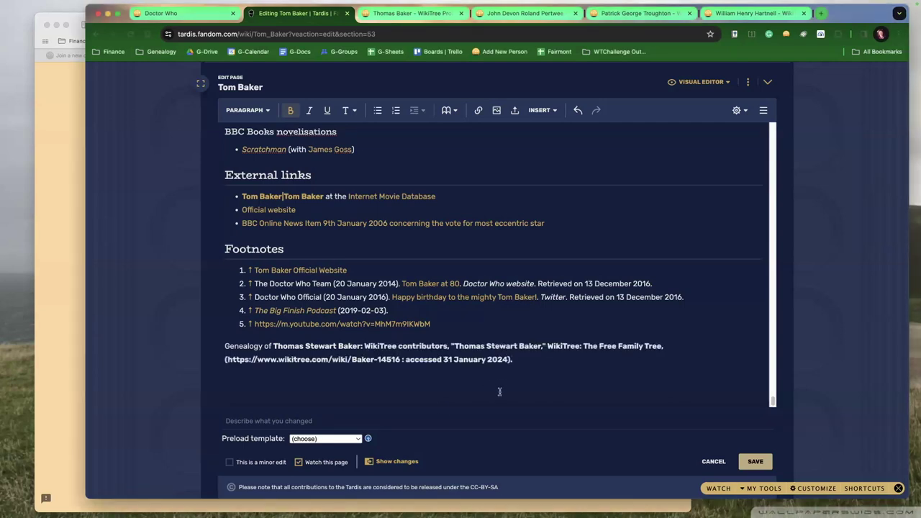
- Remove the bold formatting from the WikiTree citation text and save the Tom Baker article
left_click_drag(514, 360, 365, 347)
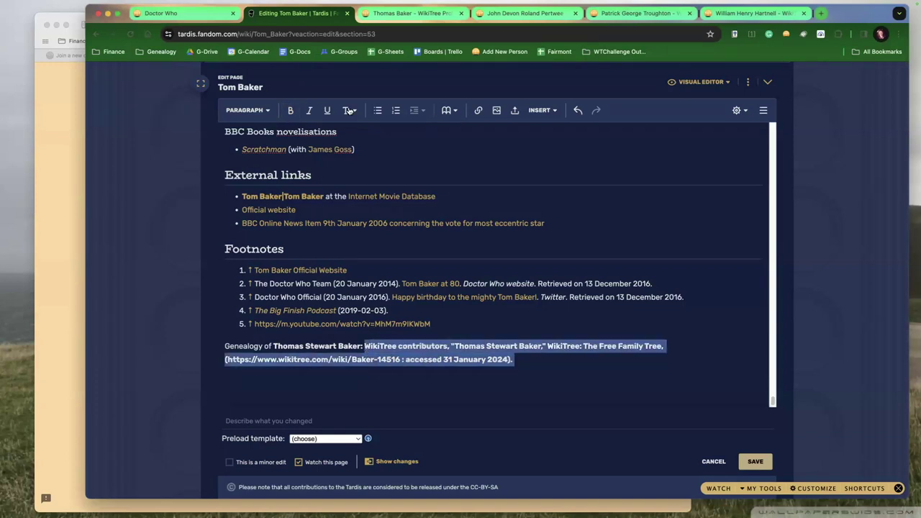
left_click(290, 110)
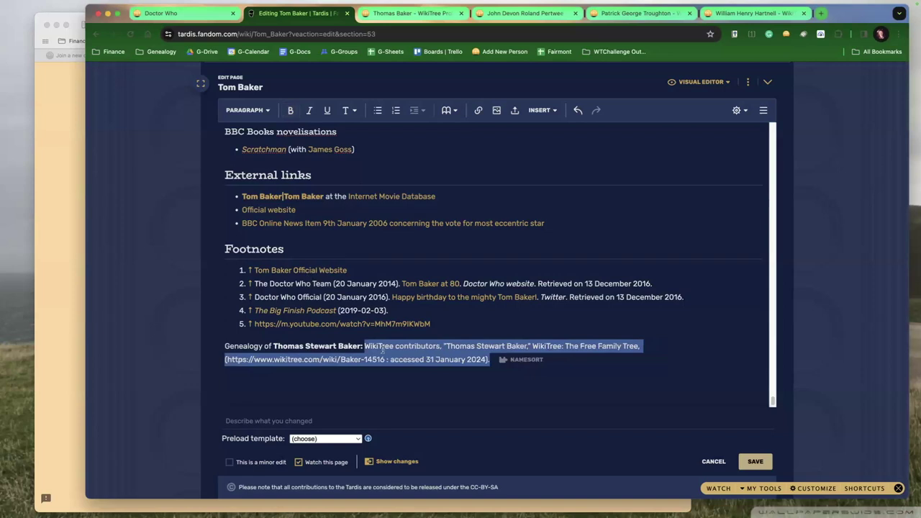
left_click(432, 396)
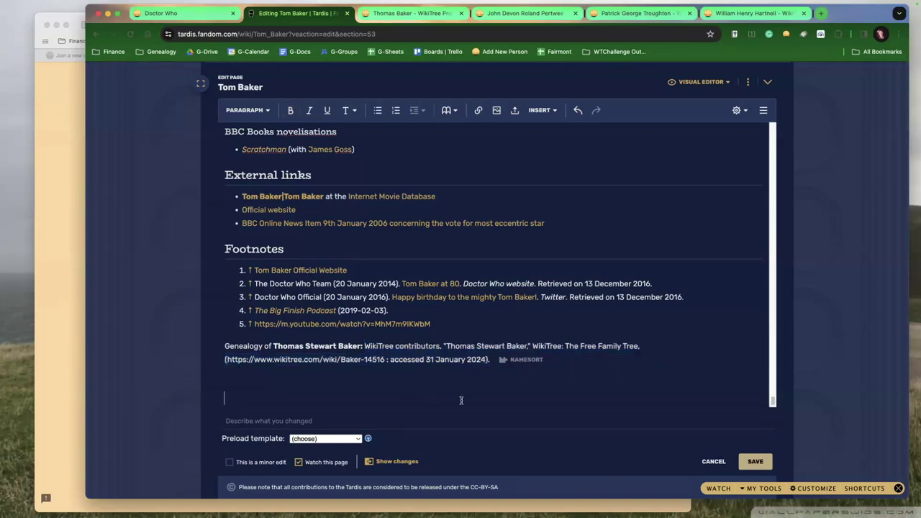
left_click(754, 461)
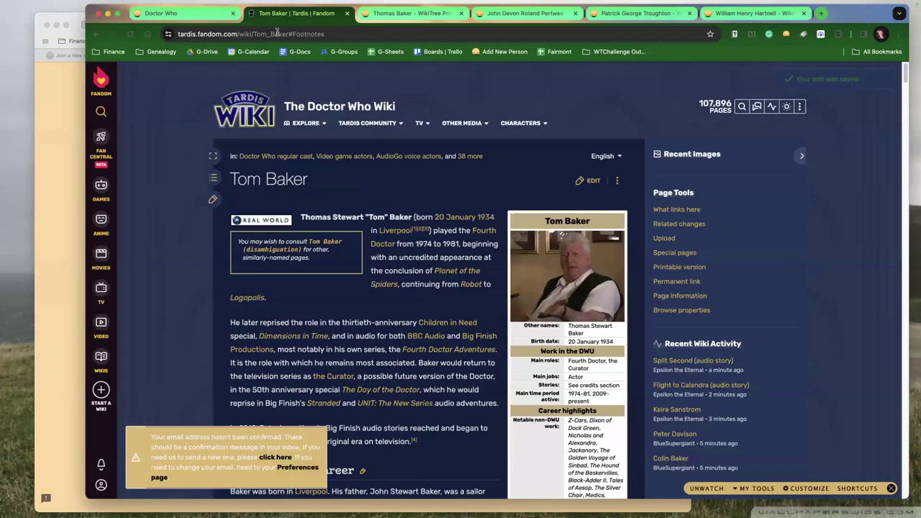
- Copy tardis.fandom.com/wiki/Tom_Baker without its section anchor, enter it as the form's Fandom site link in Safari, and submit with Other site blank
left_click_drag(311, 34, 137, 42)
key("super+c")
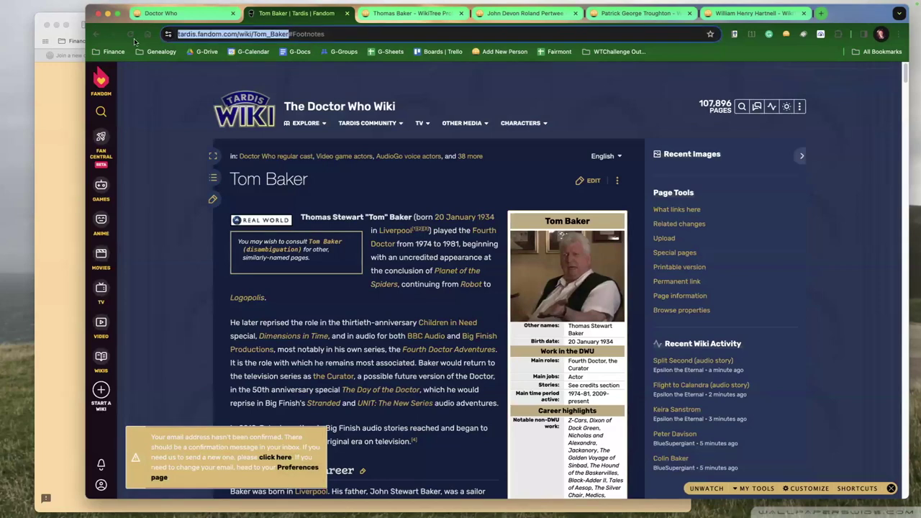
left_click(38, 231)
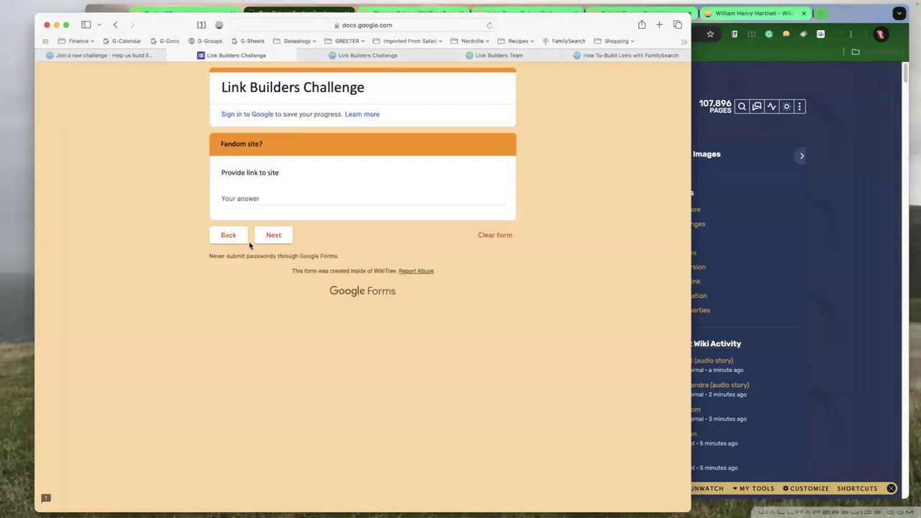
left_click(241, 205)
key("super+v")
left_click(271, 236)
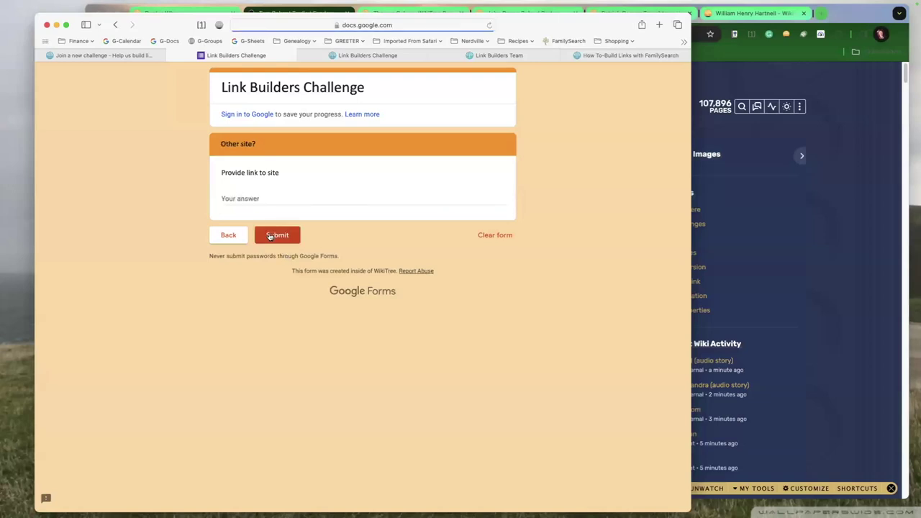
left_click(270, 235)
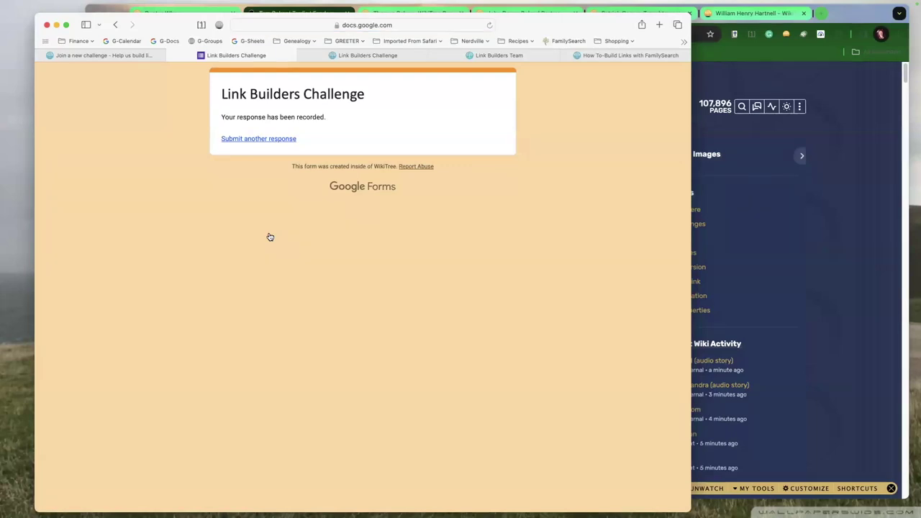
left_click(778, 260)
left_click(377, 14)
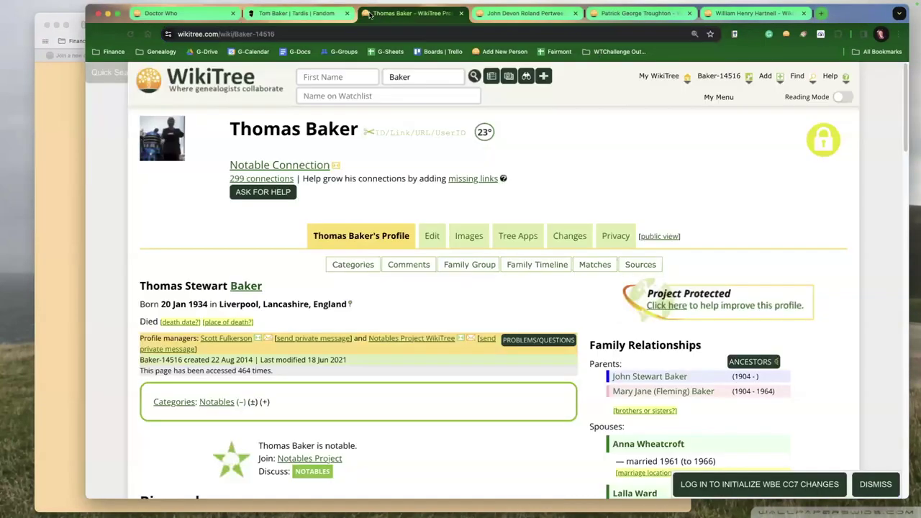
left_click(461, 13)
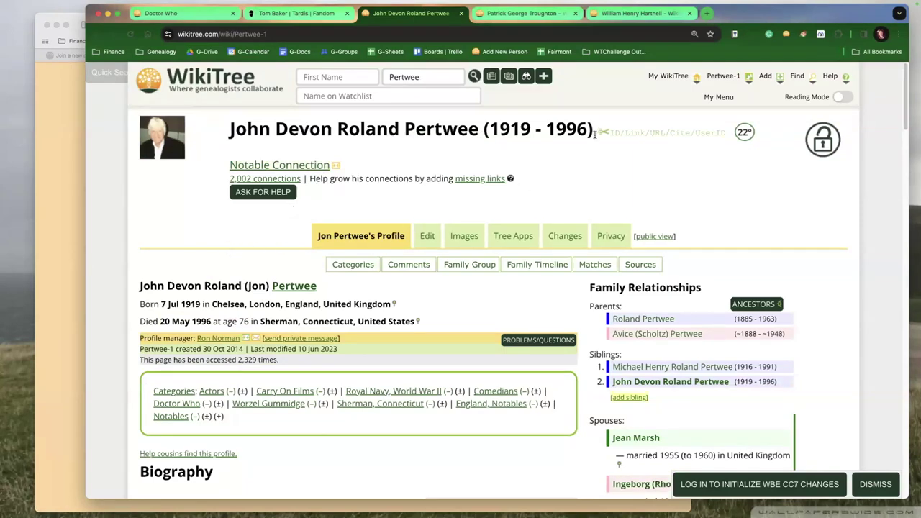
left_click_drag(594, 133, 228, 139)
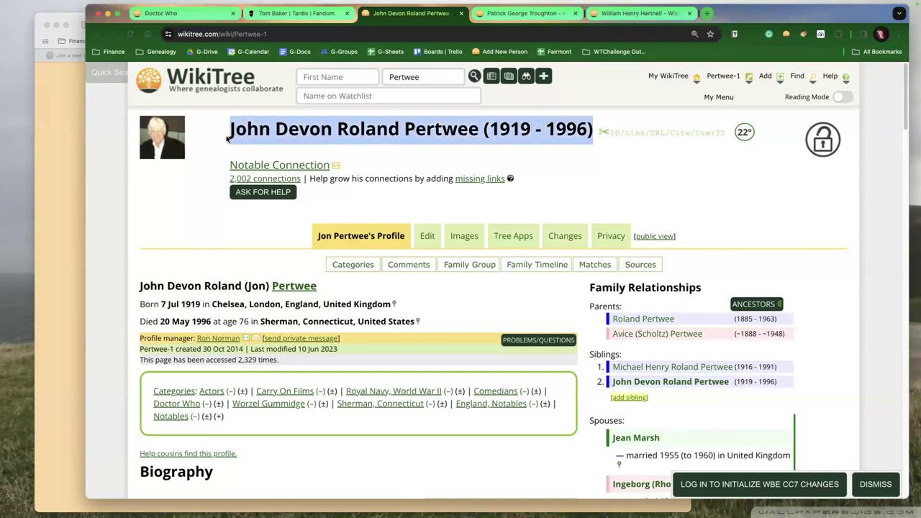
left_click(473, 505)
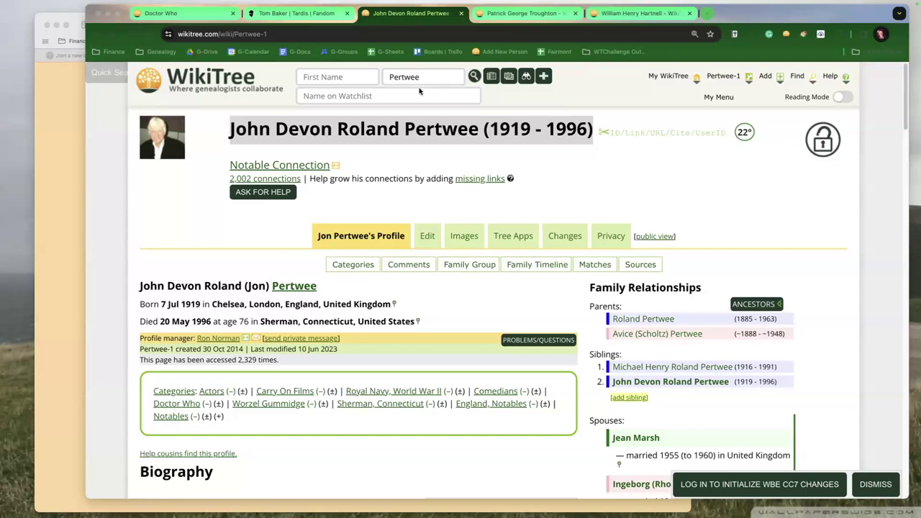
left_click(602, 133)
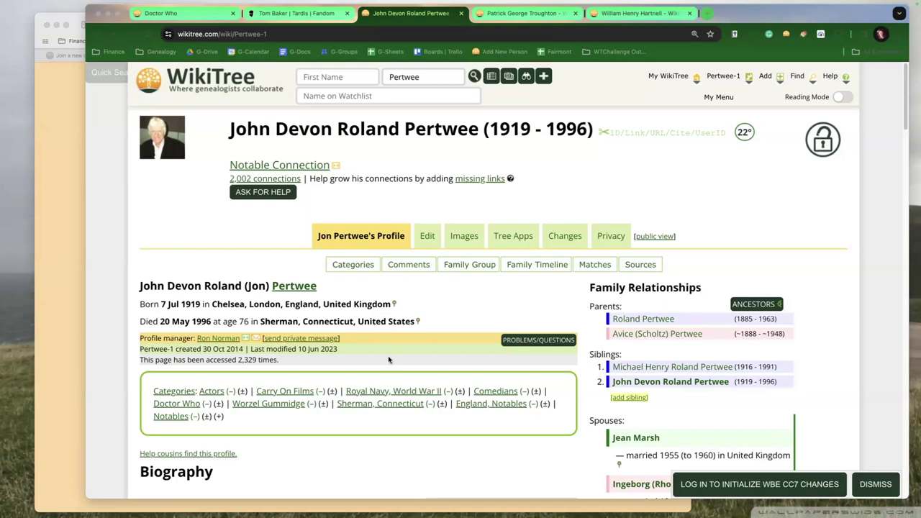
left_click(194, 255)
- Open the Find a Grave memorial and the Wikipedia article cited in Jon Pertwee's WikiTree sources in separate tabs
scroll(128, 354, "down", 6)
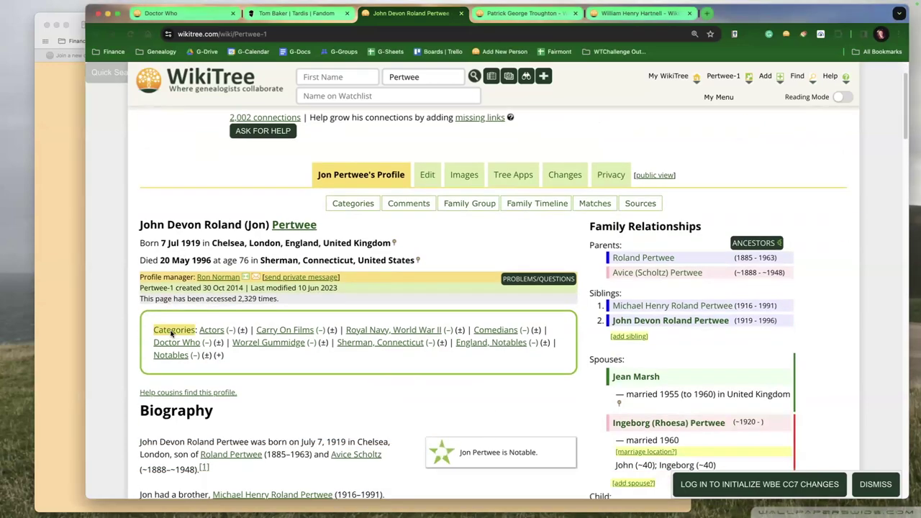
scroll(128, 354, "down", 8)
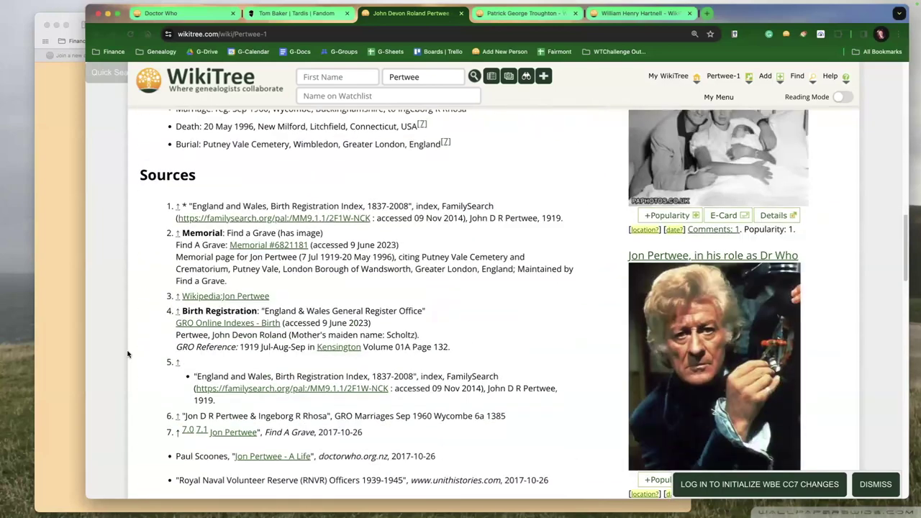
left_click(245, 246, "super")
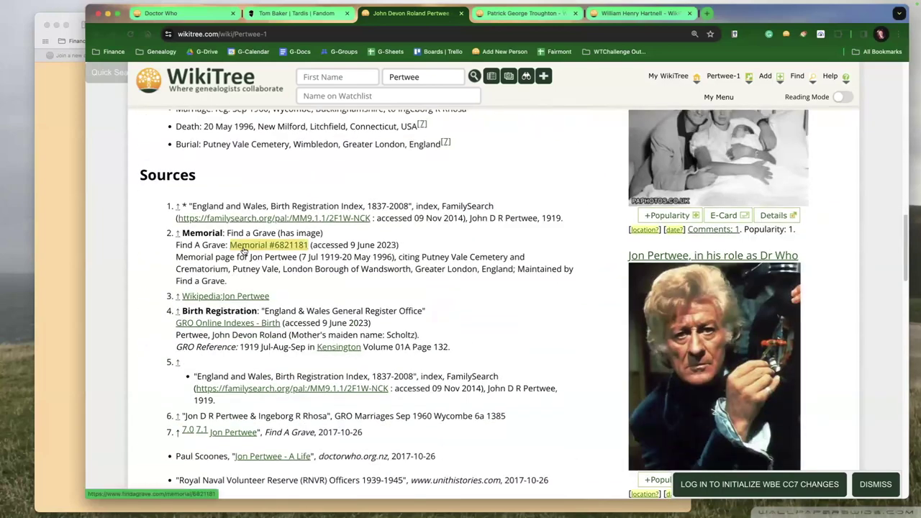
left_click(206, 296, "super")
scroll(119, 349, "down", 2)
scroll(119, 349, "down", 2)
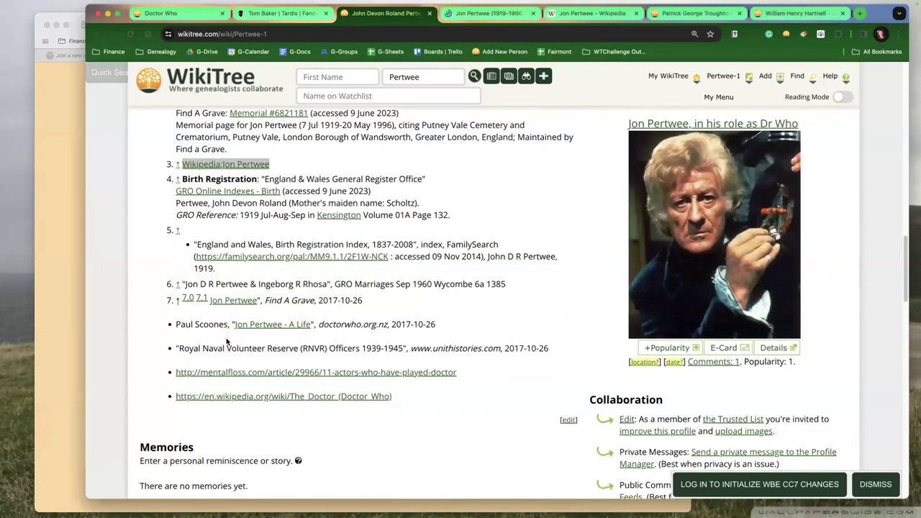
left_click(303, 425)
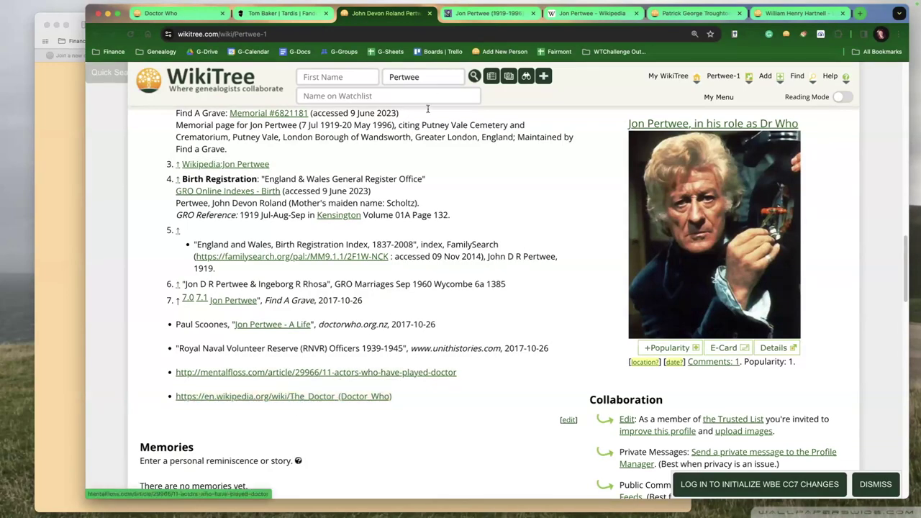
- Start leaving a flower on Jon Pertwee's Find a Grave memorial and choose the WikiTree flower from the favorites category
left_click(497, 13)
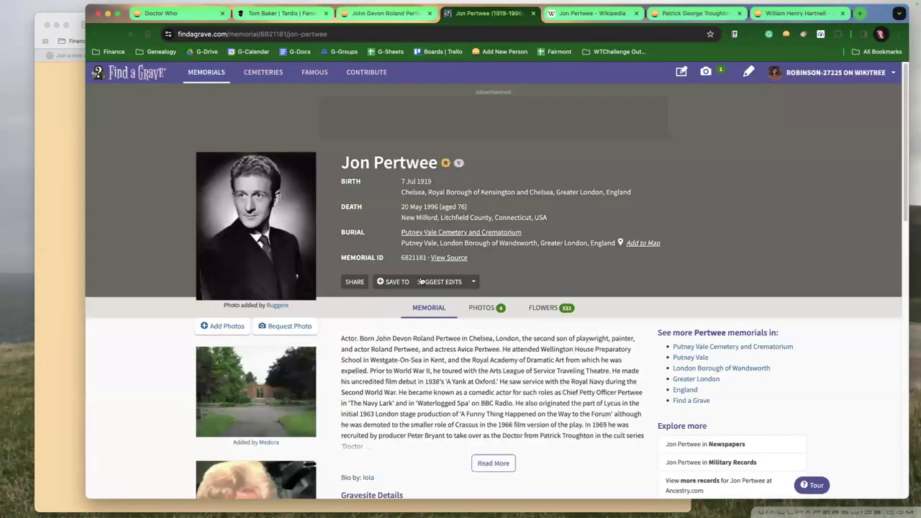
scroll(438, 338, "down", 5)
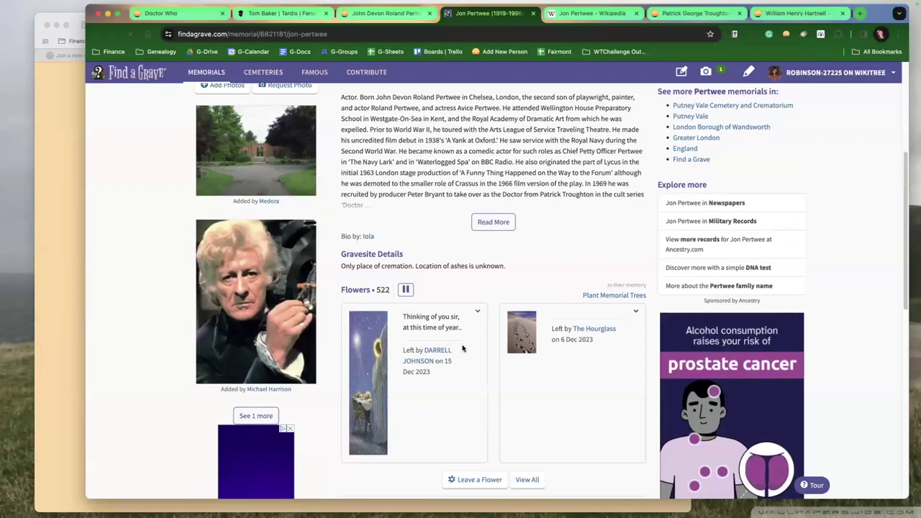
scroll(460, 351, "down", 3)
left_click(473, 392)
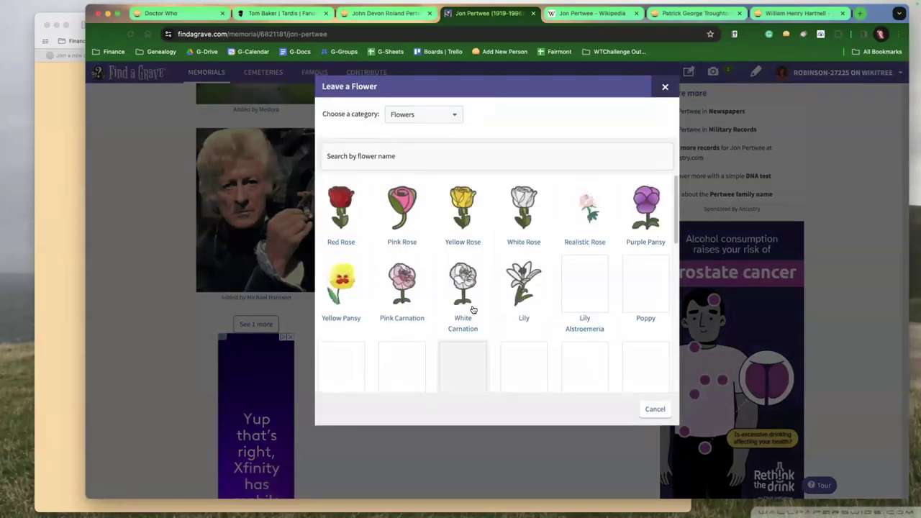
left_click(404, 114)
left_click(408, 107)
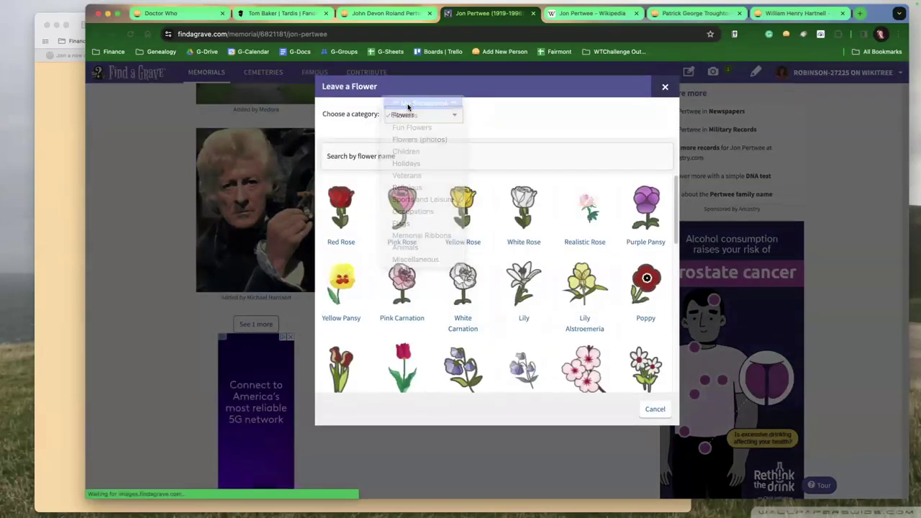
left_click(648, 213)
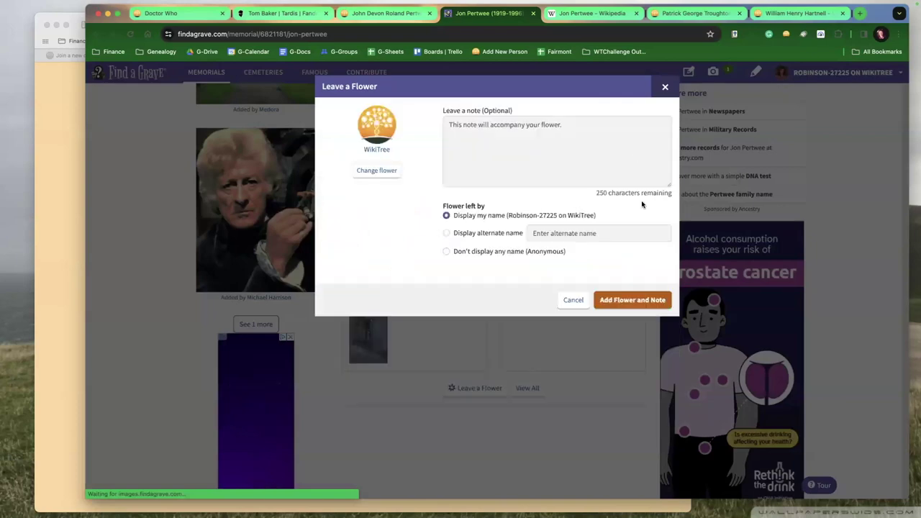
- Enter the WikiTree ID Pertwee-1 as the note accompanying the flower
left_click(568, 148)
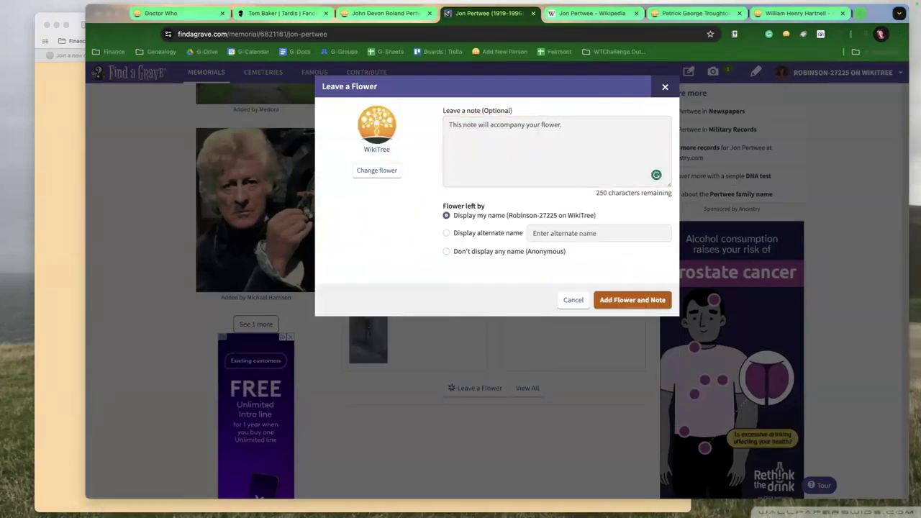
left_click(488, 209)
key("super+v")
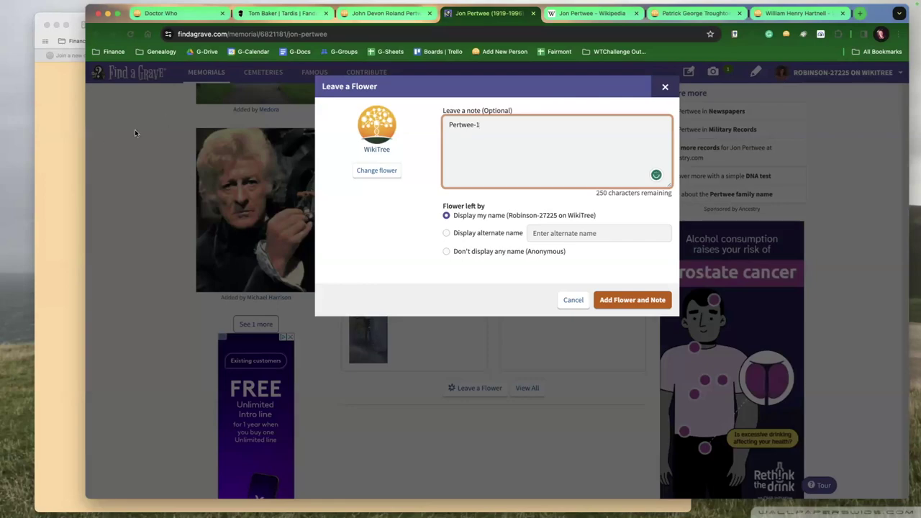
- Switch to Safari, view the Link Builders Team page, and search the watchlist for "event imag" to open WikiTree Event Images
left_click(65, 172)
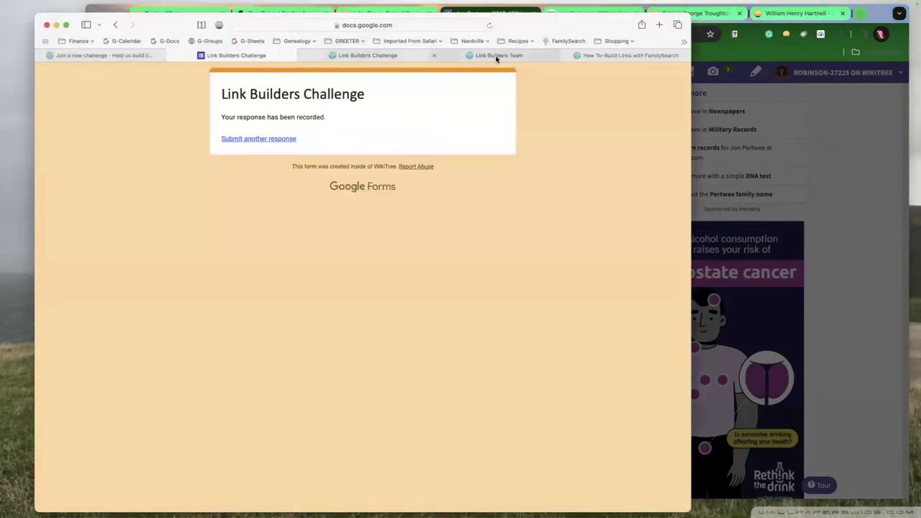
left_click(497, 56)
scroll(317, 316, "down", 5)
scroll(314, 324, "up", 5)
left_click(286, 95)
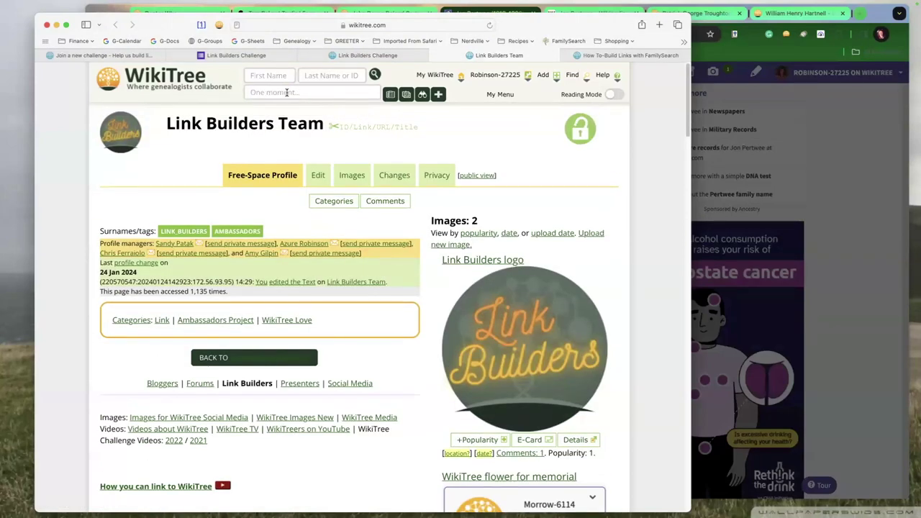
type("event imag")
left_click(288, 108)
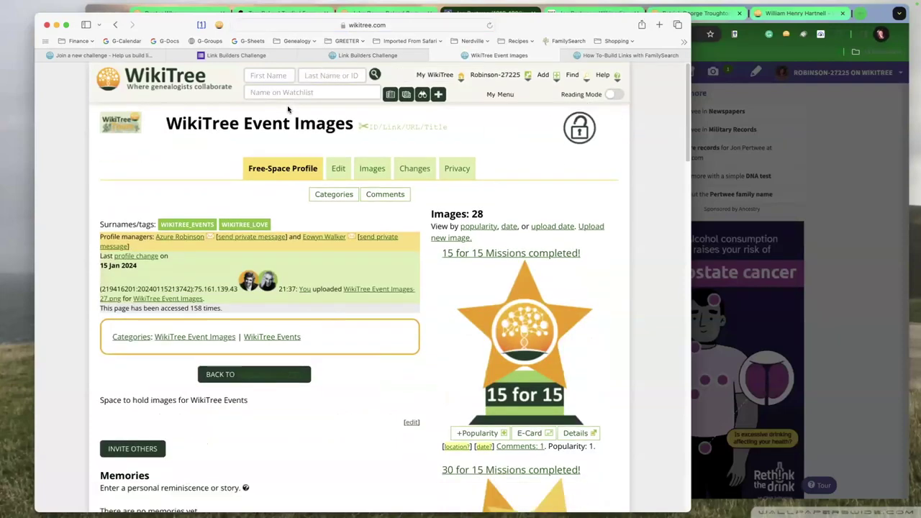
- Search for "wikitree image" to open Images for WikiTree Social Media, and view its Social Media Images category
left_click(344, 94)
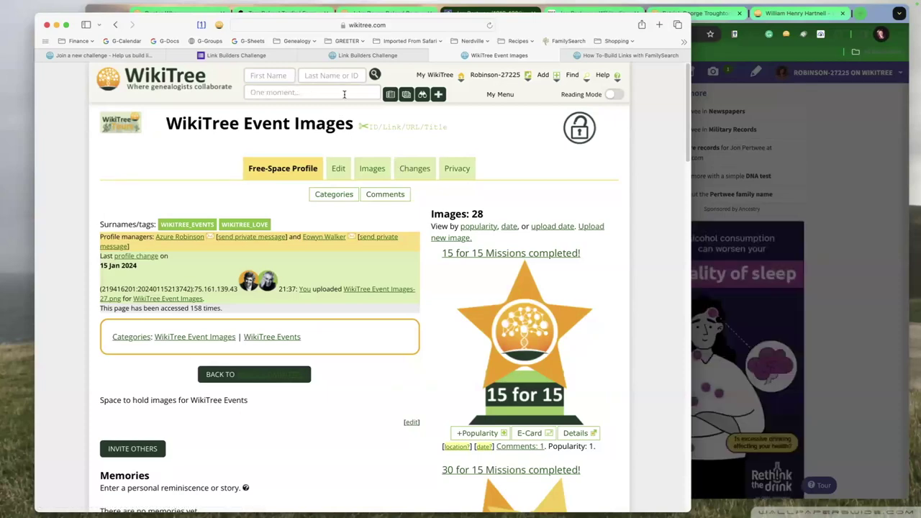
left_click(387, 24)
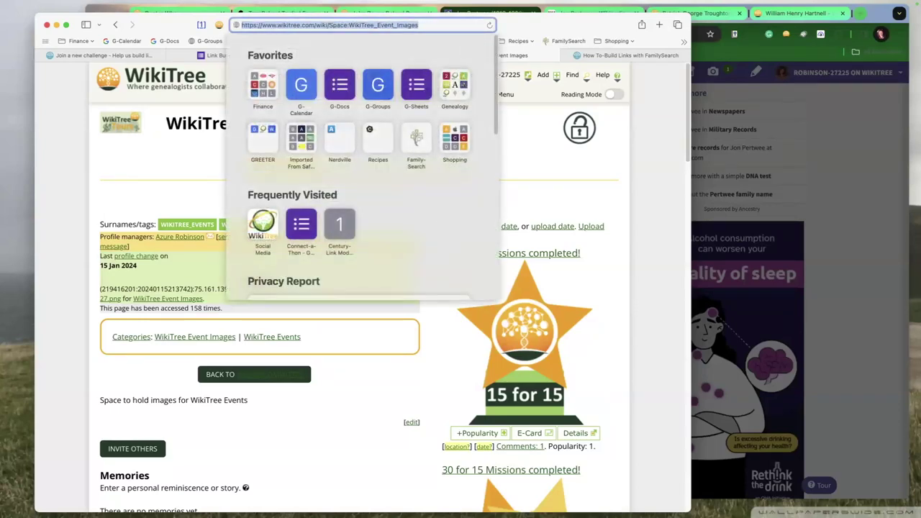
type("wikitree")
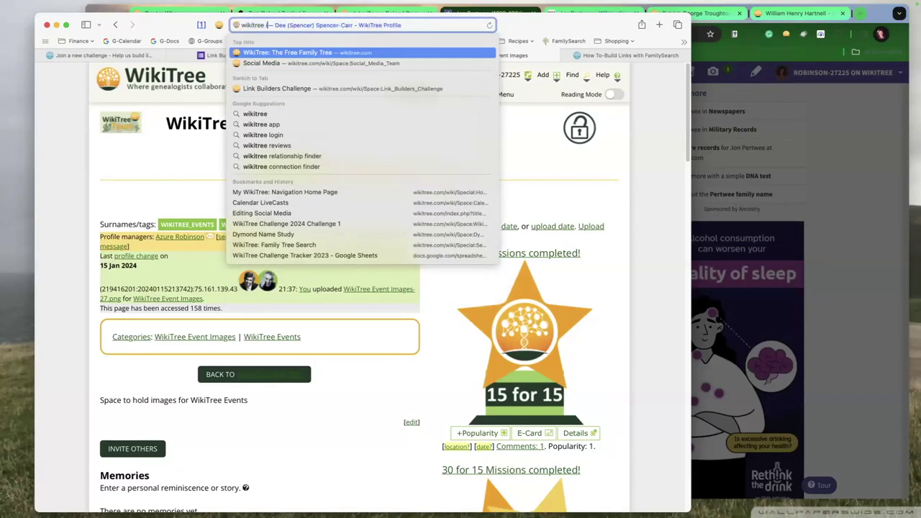
type(" image")
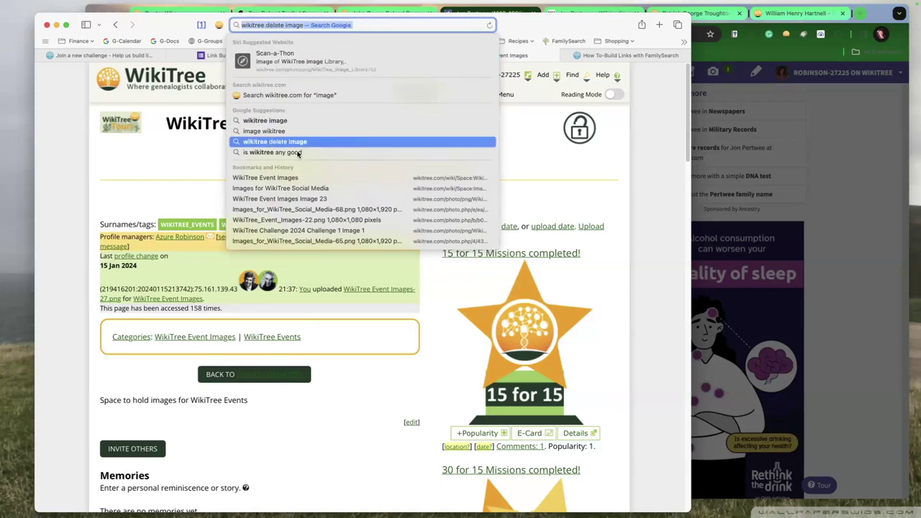
left_click(286, 188)
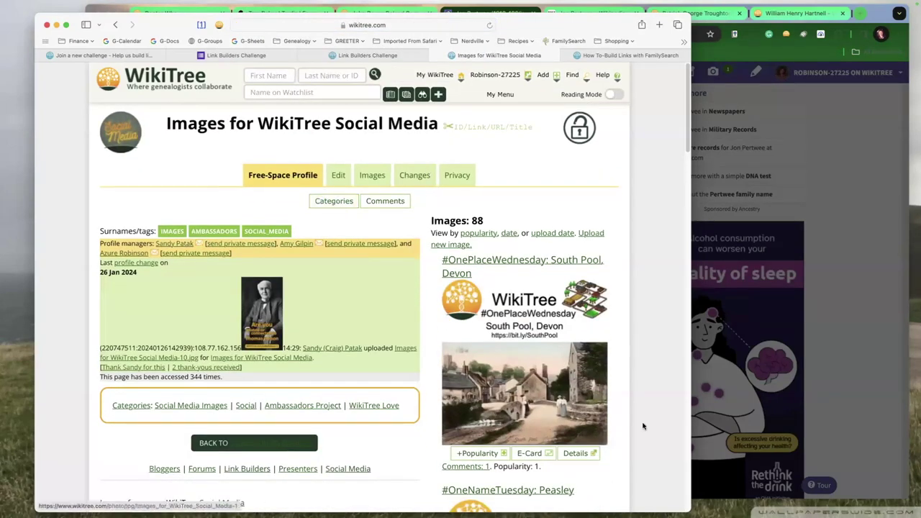
mouse_move(445, 124)
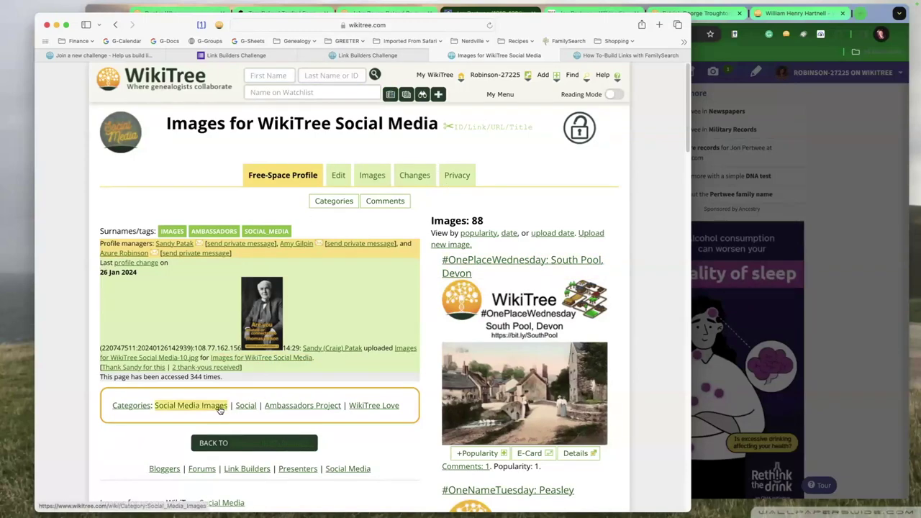
left_click(221, 408)
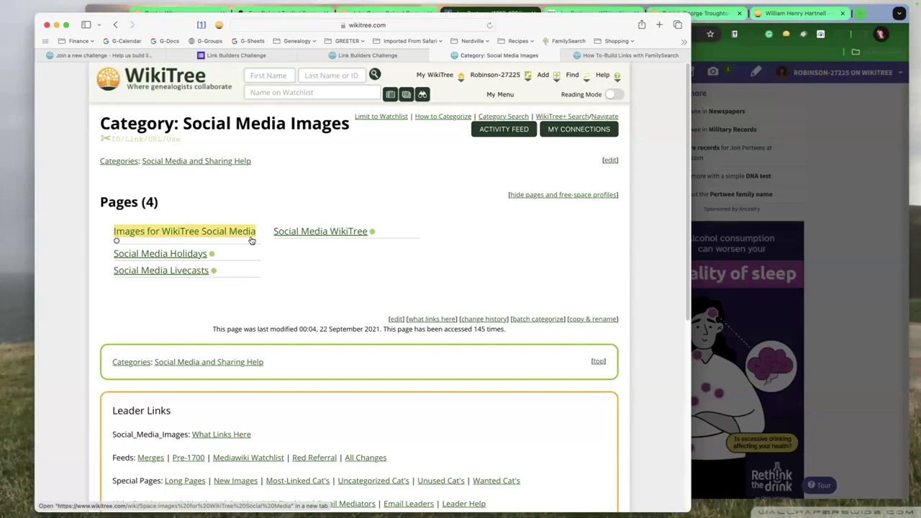
left_click(373, 25)
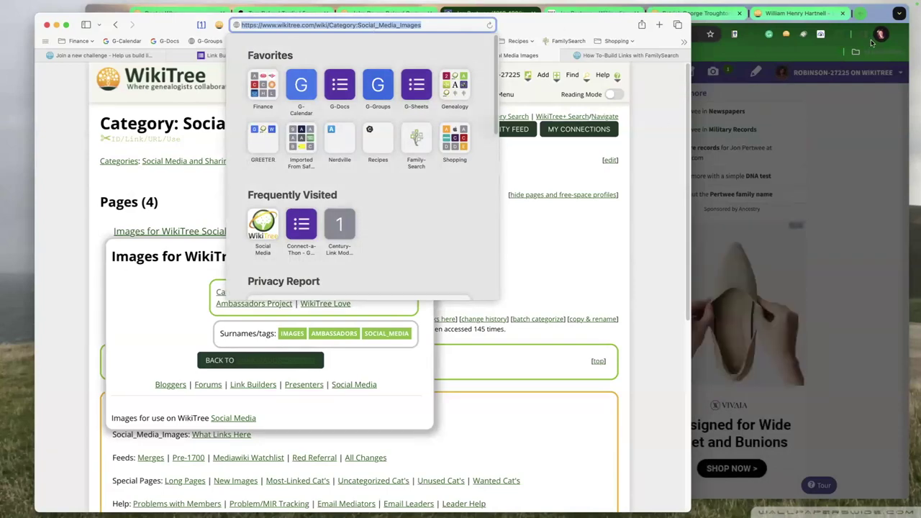
- Check the Link Builders Challenge page in Safari, and look up "wikitree image" in a new Chrome tab to view changes to WikiTree Images New
left_click(860, 15)
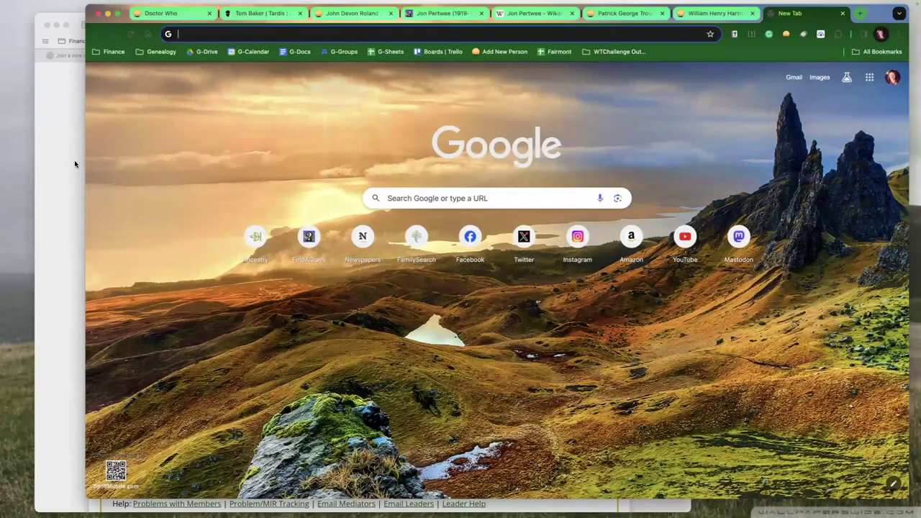
left_click(74, 160)
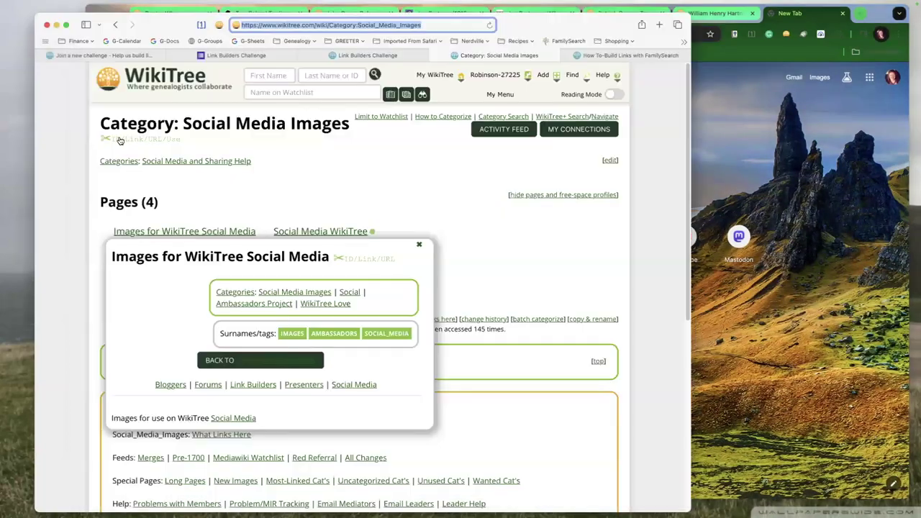
left_click(342, 56)
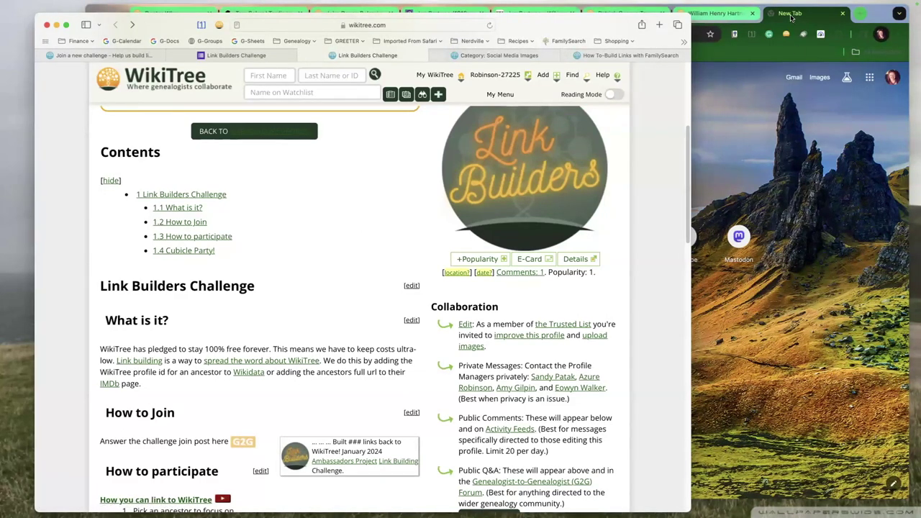
left_click(768, 16)
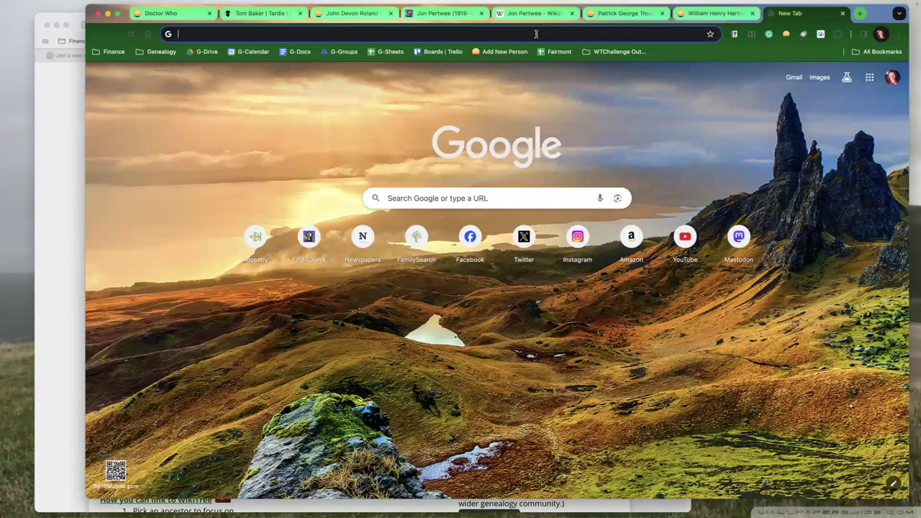
type("wikitree image")
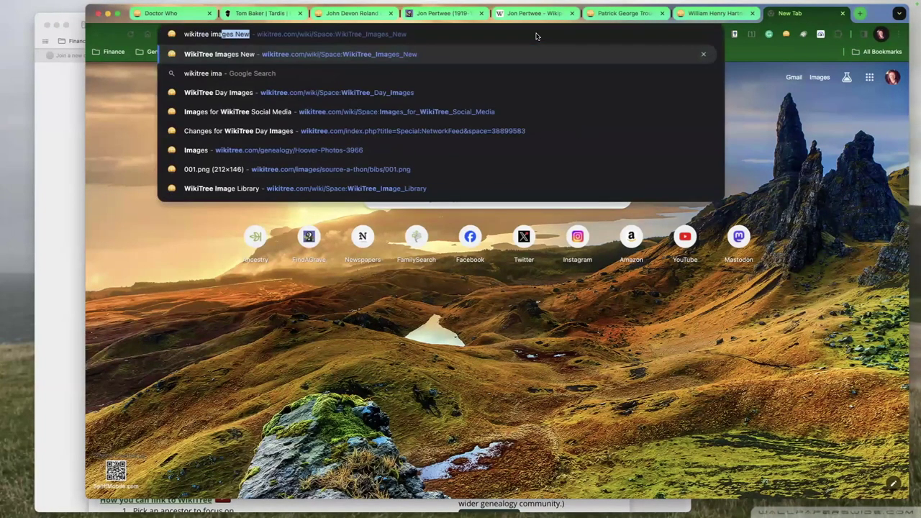
key("Down")
key("Down")
key("Down")
key("Down")
key("Down")
key("Return")
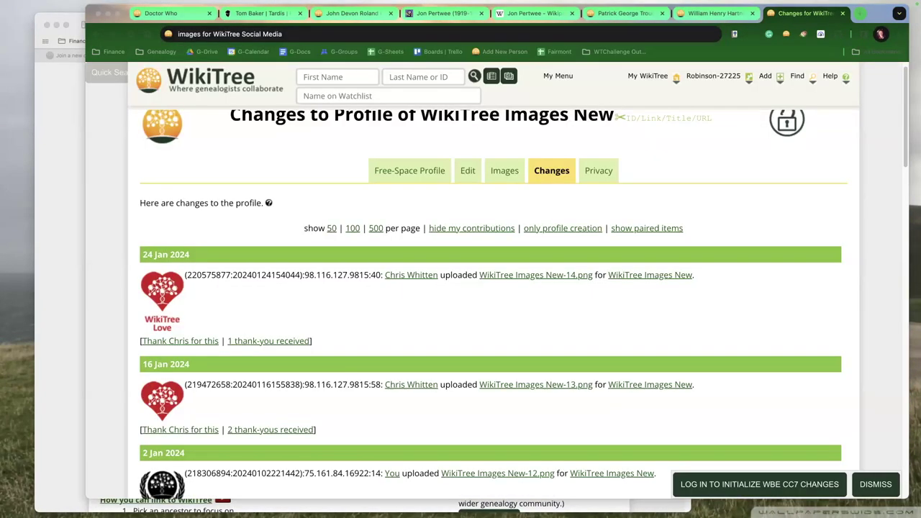
- Open the WikiTree Heart image page in a new tab and save the picture to Downloads as "wikitree heart"
key("alt+Return")
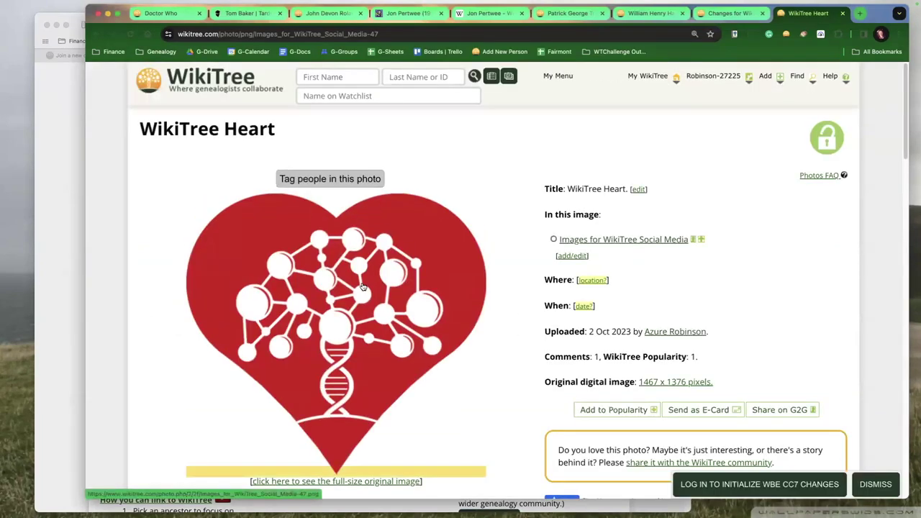
right_click(362, 285)
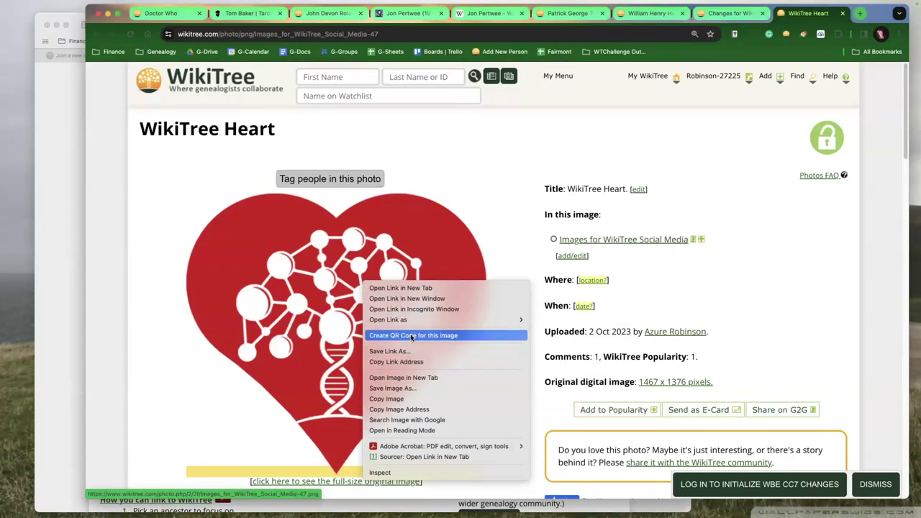
left_click(419, 388)
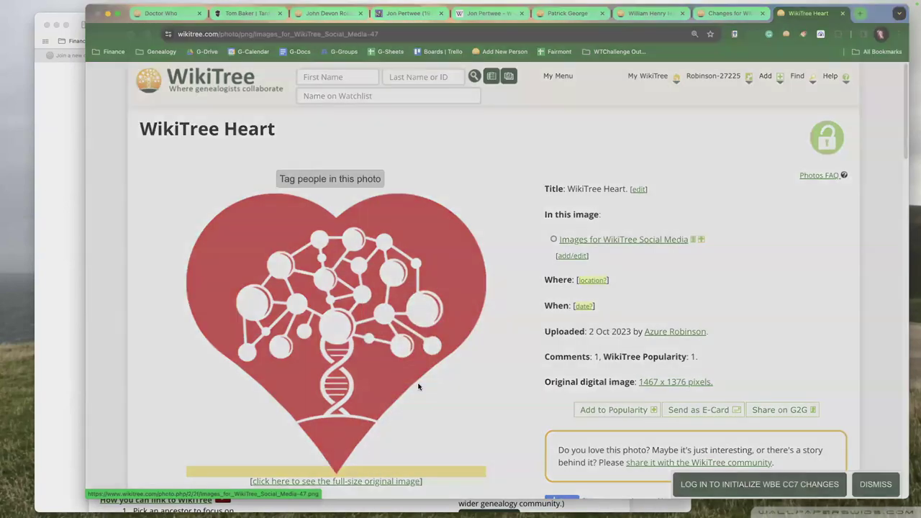
type("wikitree heart")
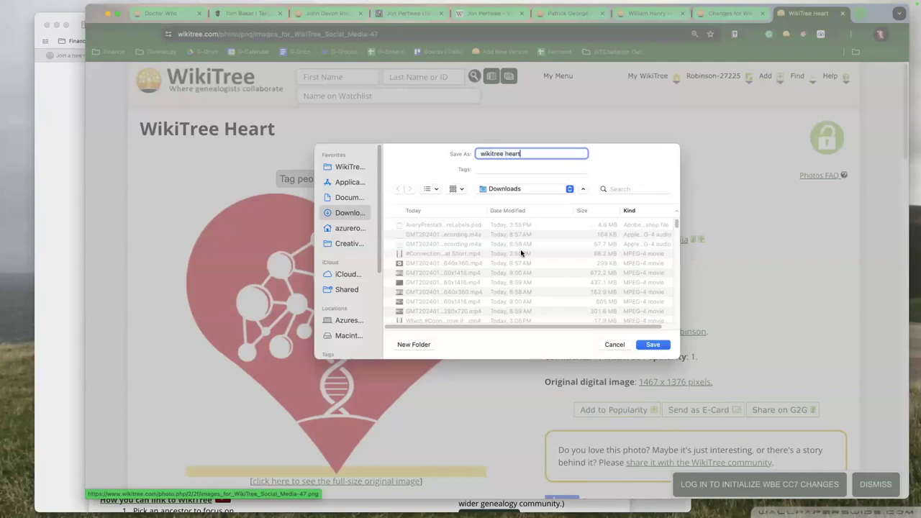
key("Return")
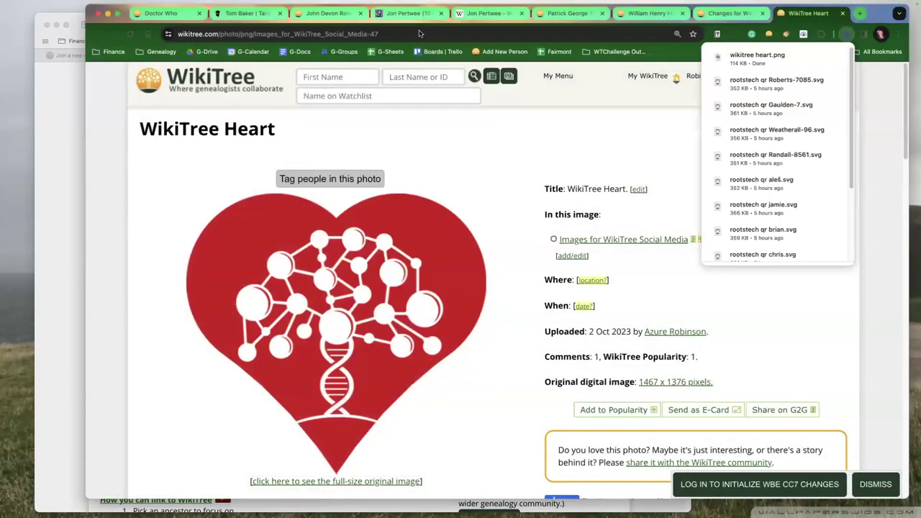
- From Jon Pertwee's Find a Grave memorial, start a new scrapbook custom flower using wikitree heart.png from Downloads
left_click(406, 13)
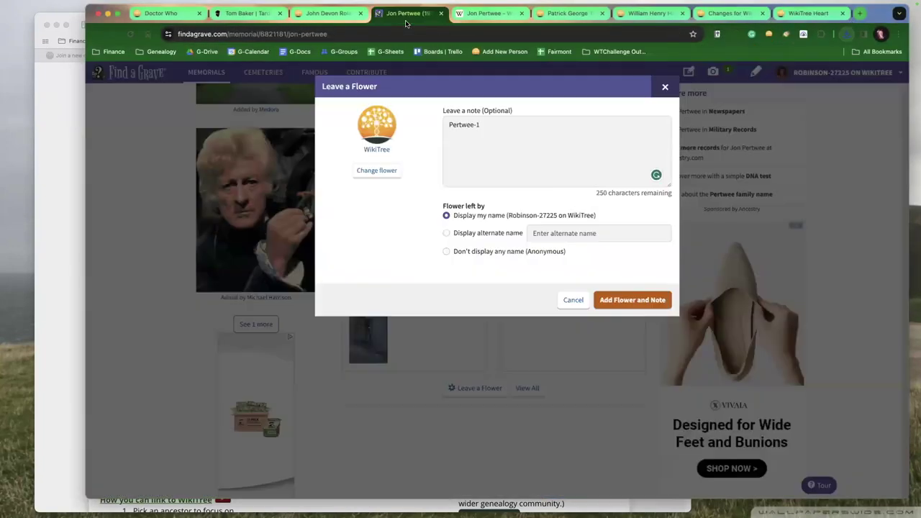
left_click(386, 169)
left_click(615, 113)
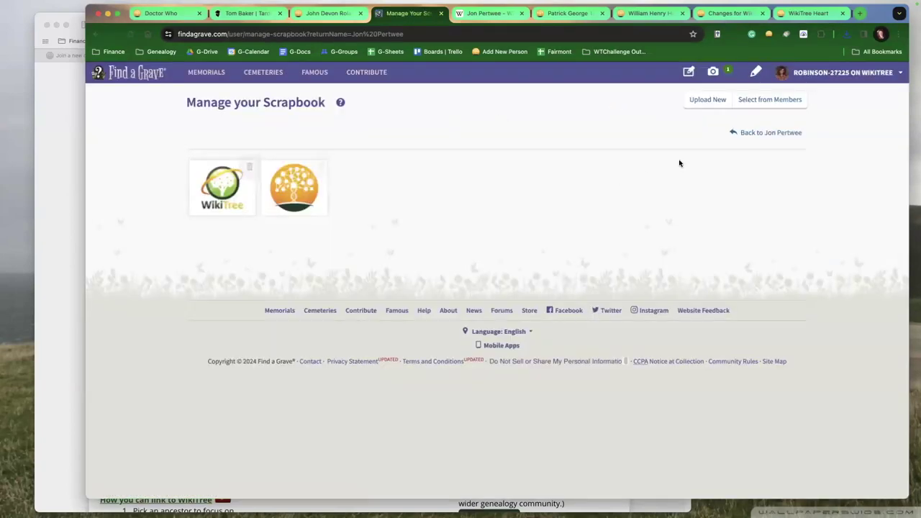
left_click(695, 103)
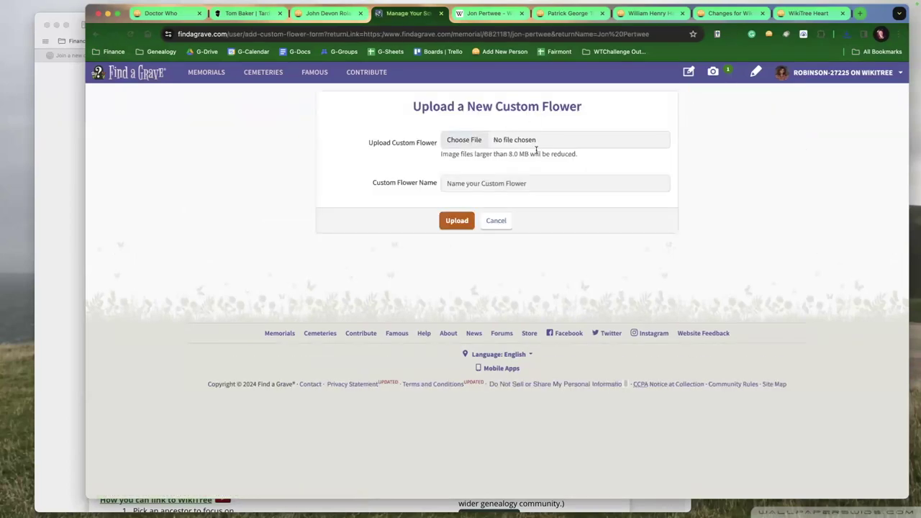
left_click(467, 140)
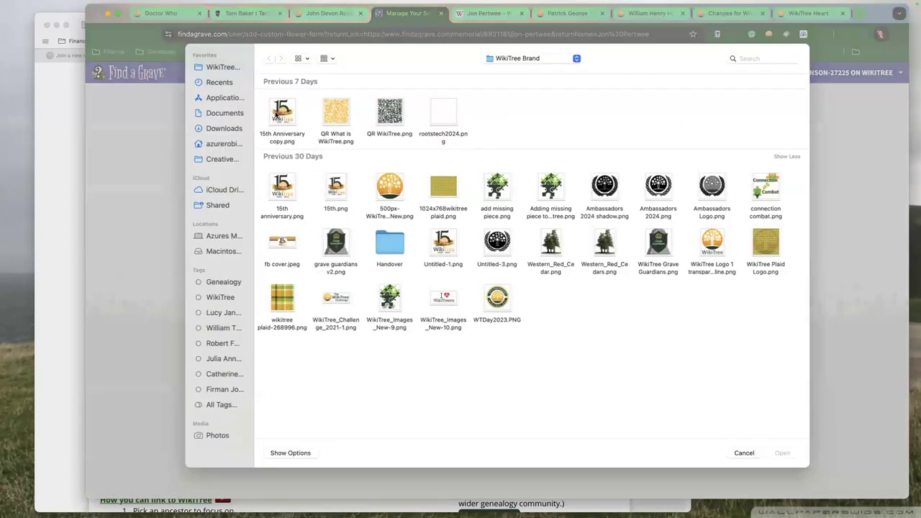
left_click(223, 128)
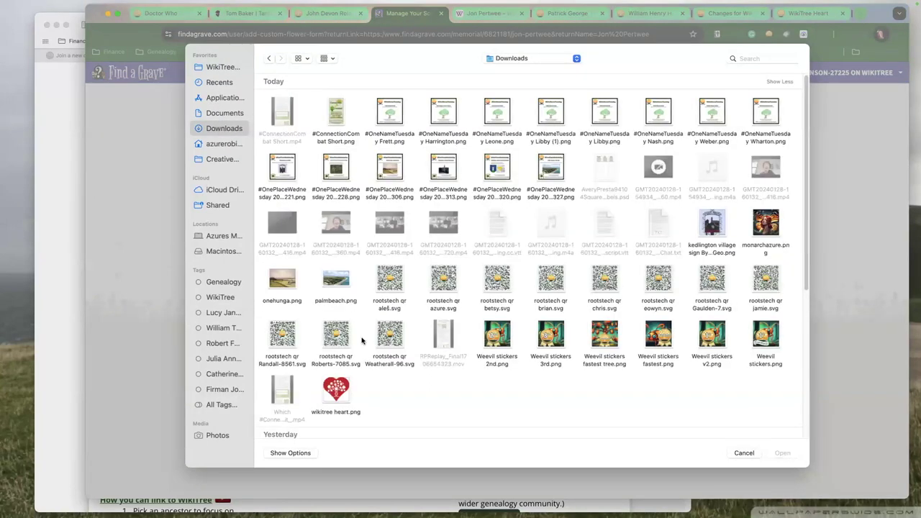
double_click(335, 407)
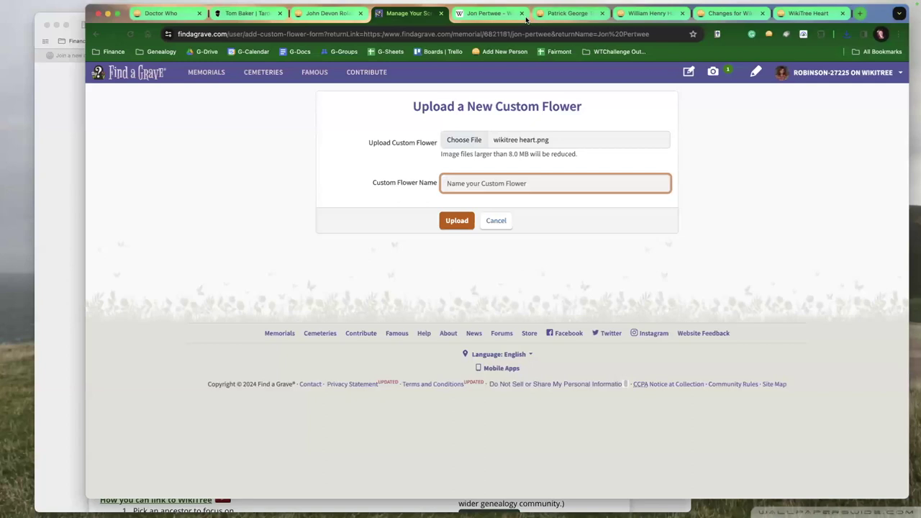
- Name the custom flower "WikiTree Love" and upload it to the scrapbook
left_click(491, 186)
type("WikiTree Love")
left_click(465, 224)
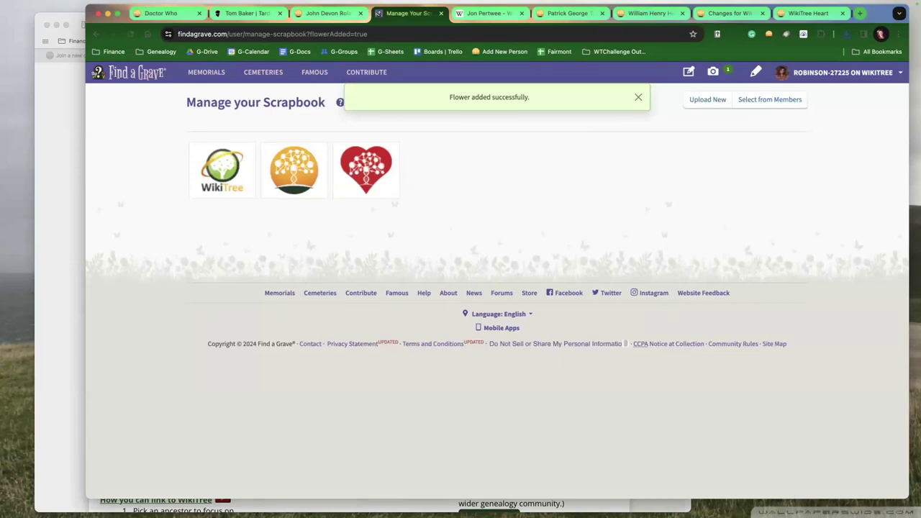
mouse_move(366, 171)
- Return to Jon Pertwee's memorial and choose WikiTree Love from My Scrapbook as the flower to leave
left_click(97, 34)
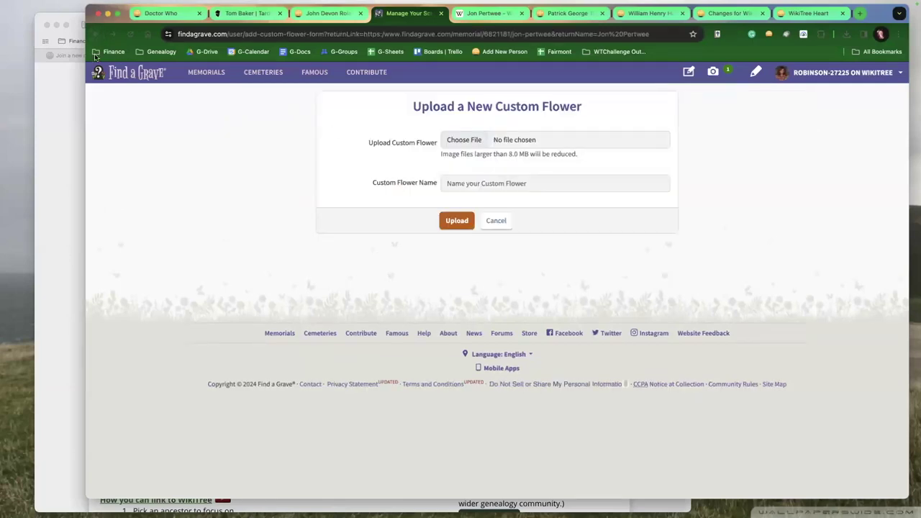
left_click(96, 34)
left_click(94, 35)
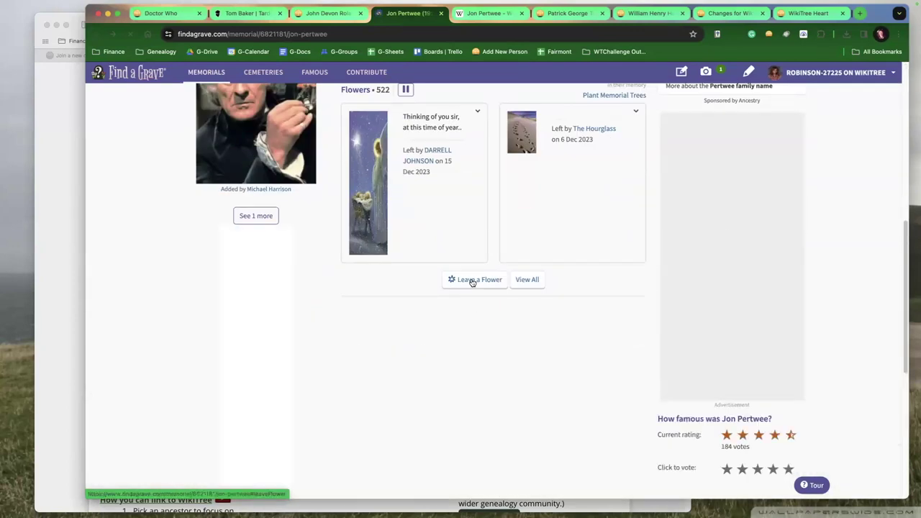
left_click(472, 280)
left_click(424, 115)
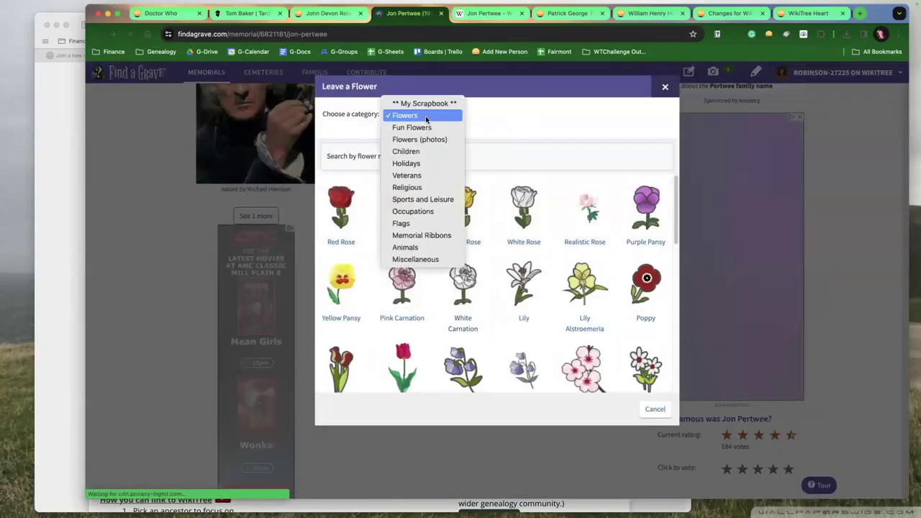
left_click(423, 103)
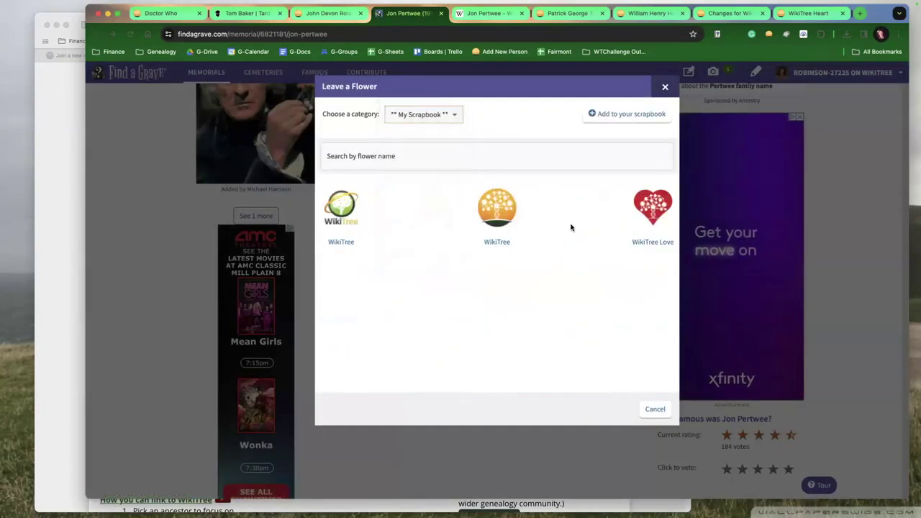
left_click(638, 208)
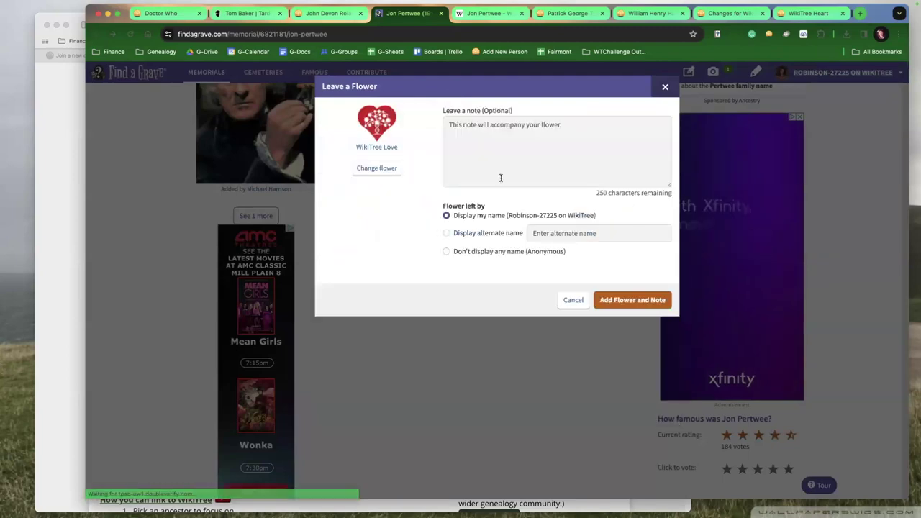
- Add the flower to the memorial with the note "Pertwee-1 on WikiTree"
left_click(491, 151)
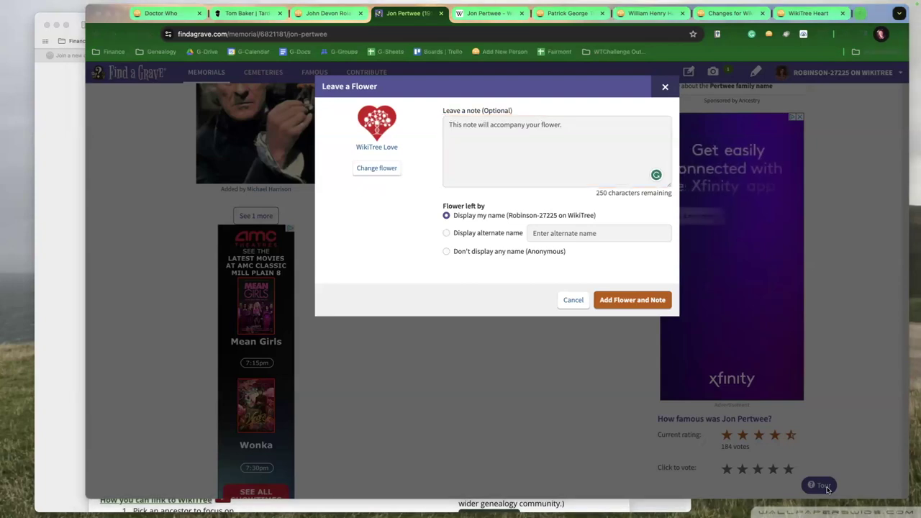
type("Pertwee-1")
type("on WikiTree")
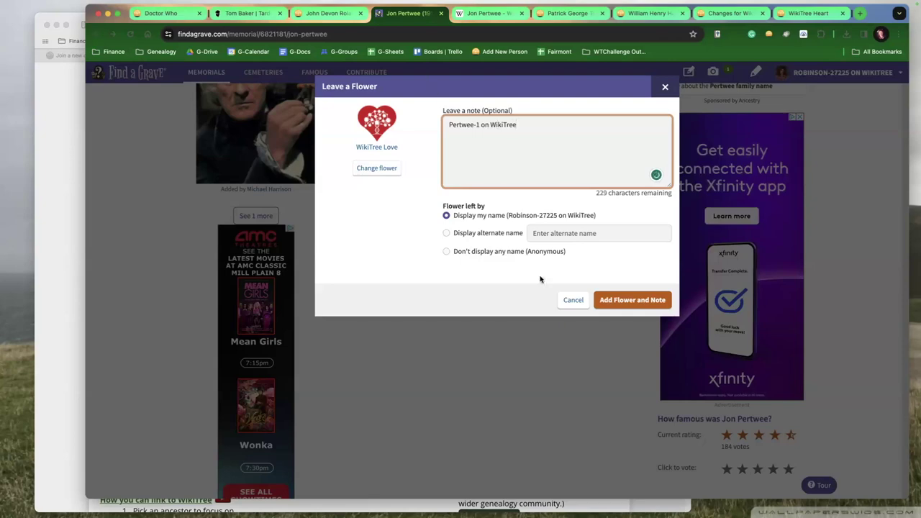
left_click(621, 306)
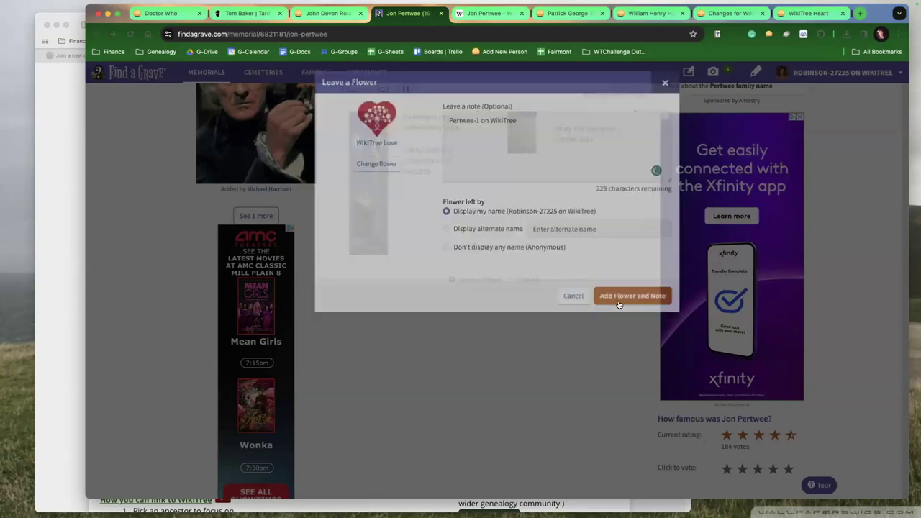
scroll(545, 451, "up", 3)
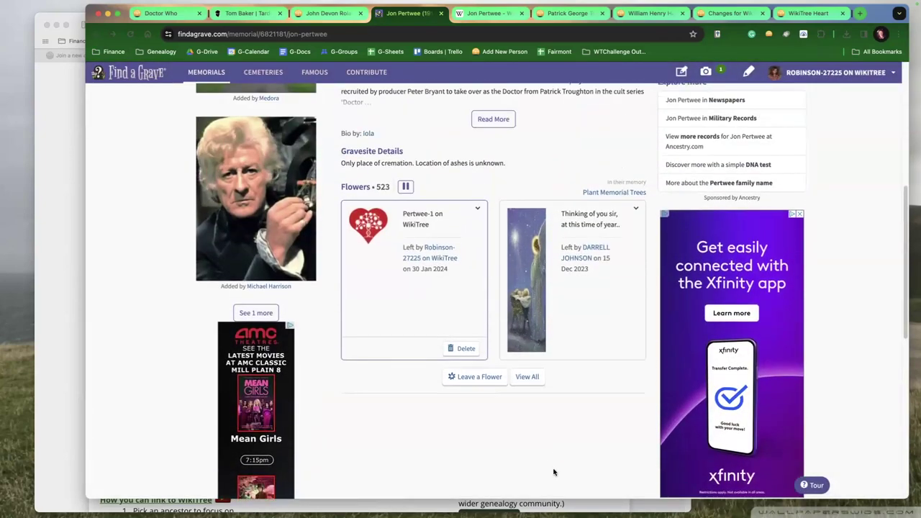
- Copy the memorial number from the address of Jon Pertwee's Find a Grave page
double_click(271, 34)
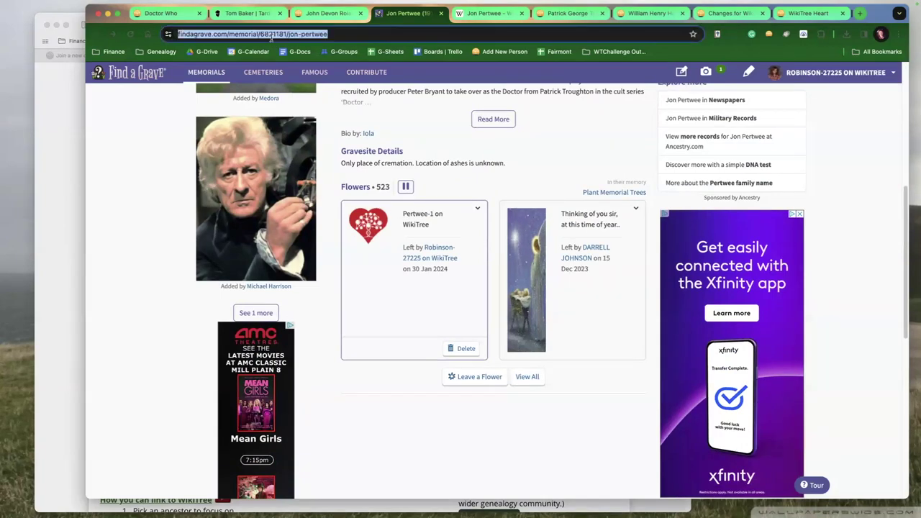
double_click(315, 34)
key("super+c")
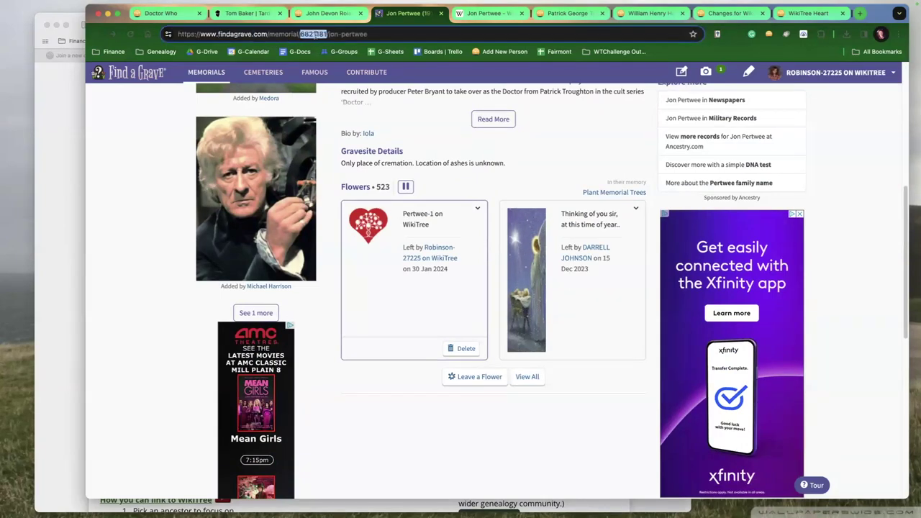
- In Safari, start another Link Builders Challenge response, enter your own WikiTree ID and continue to the Ancestor section
left_click(69, 122)
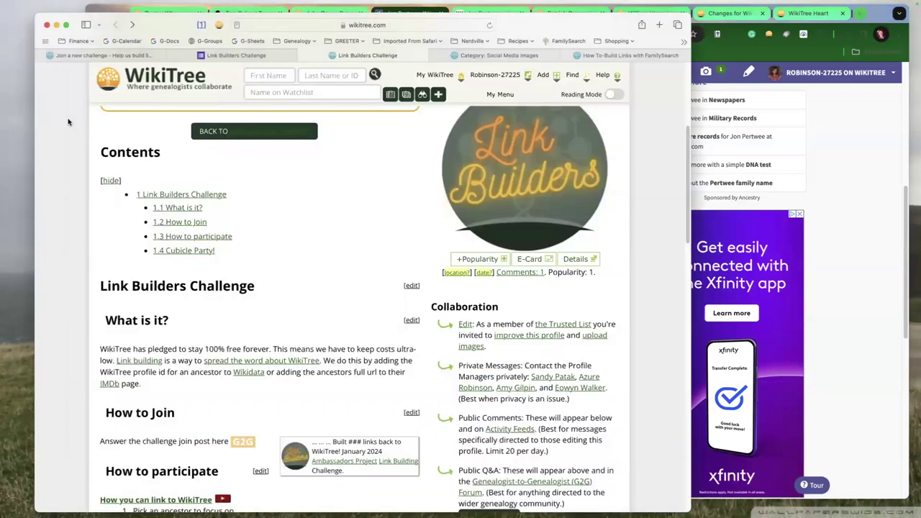
left_click(215, 57)
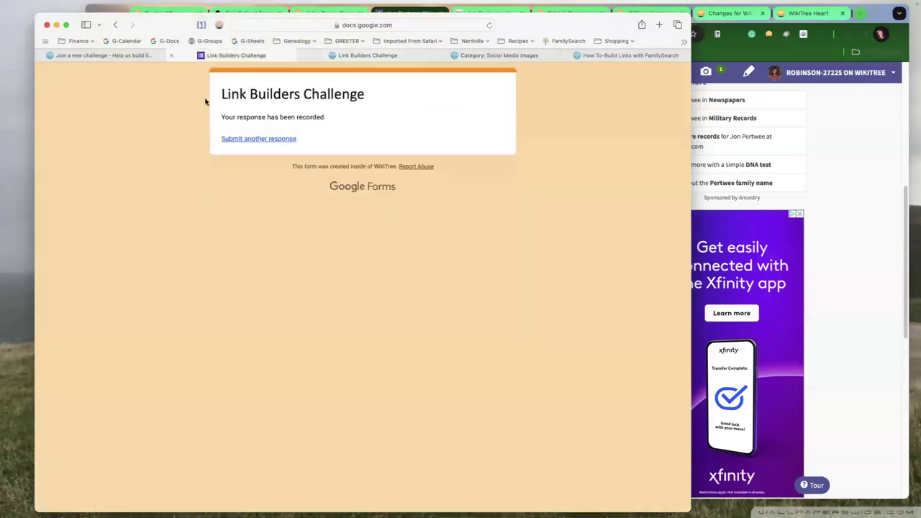
left_click(230, 139)
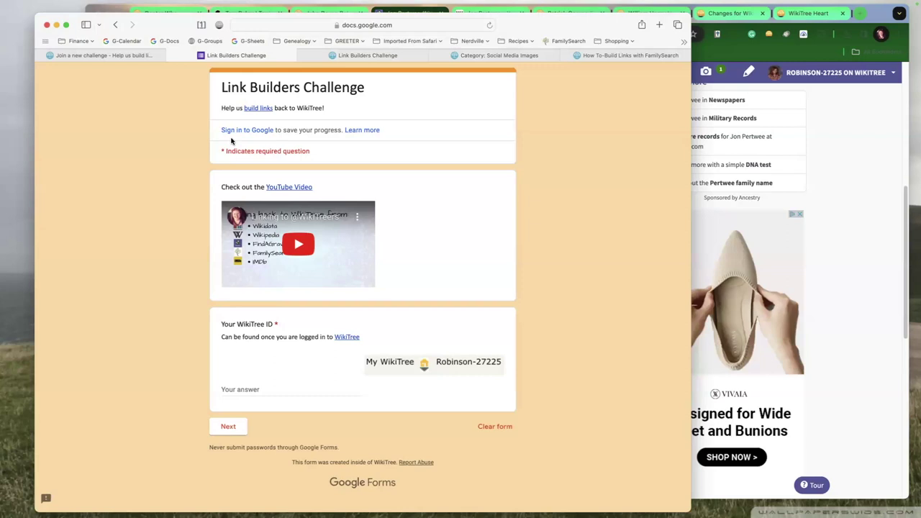
left_click(255, 389)
type("Robinso")
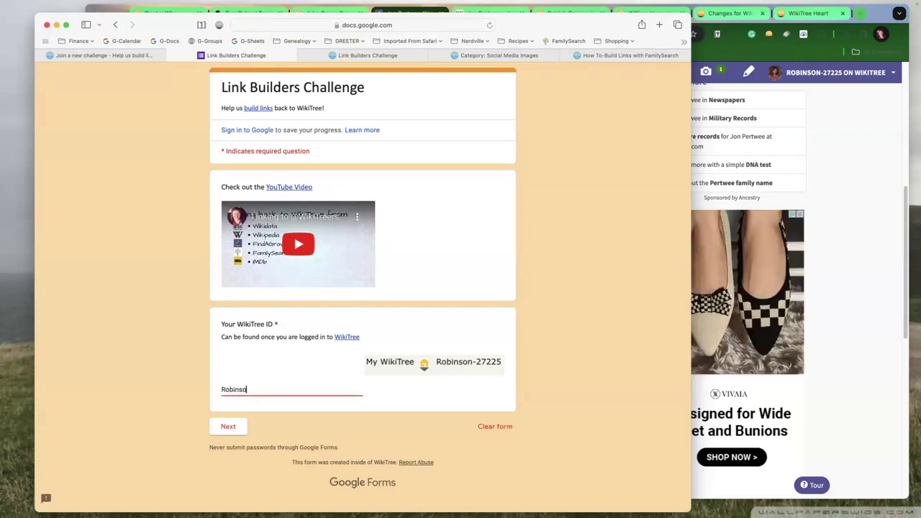
type("n-27225")
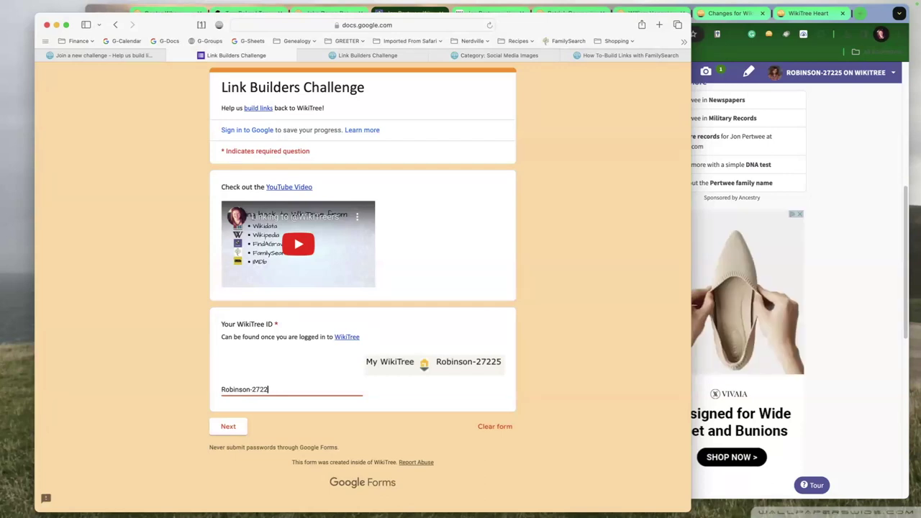
left_click(233, 430)
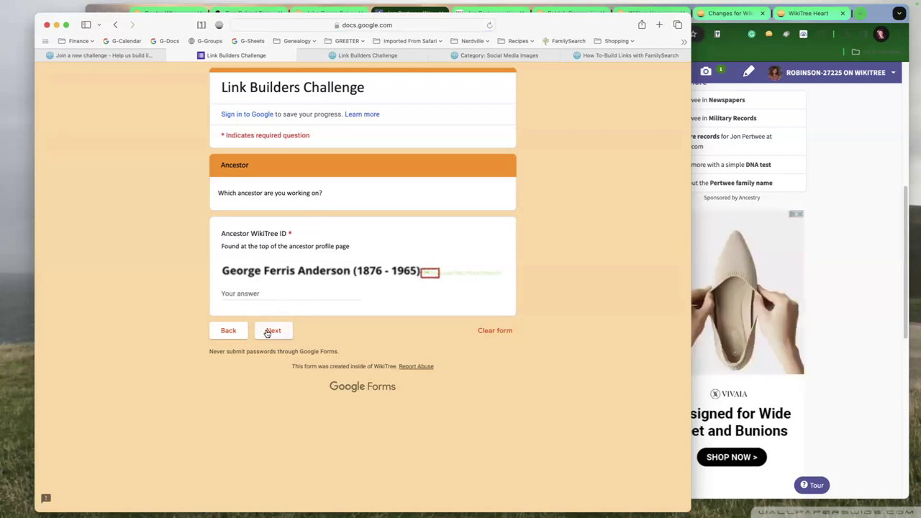
- Paste the ancestor's WikiTree ID into the form and continue to the Wikidata section
left_click(264, 288)
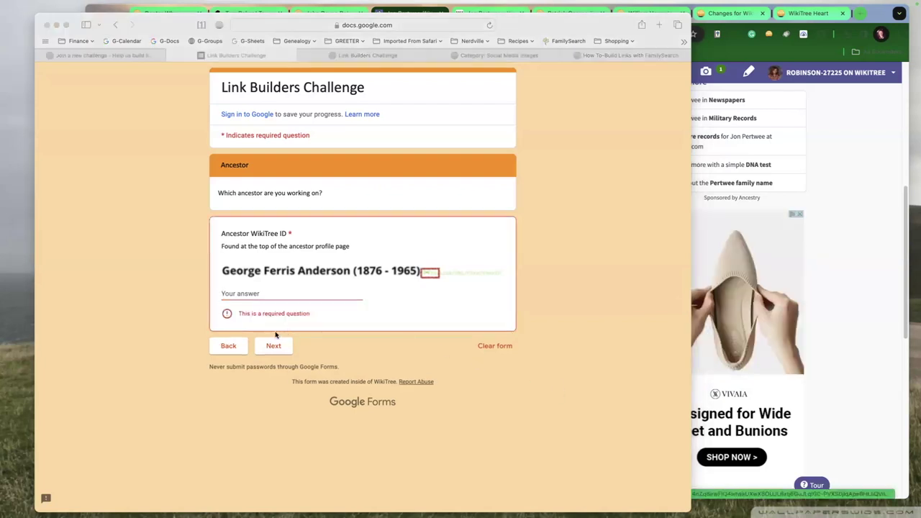
left_click(271, 293)
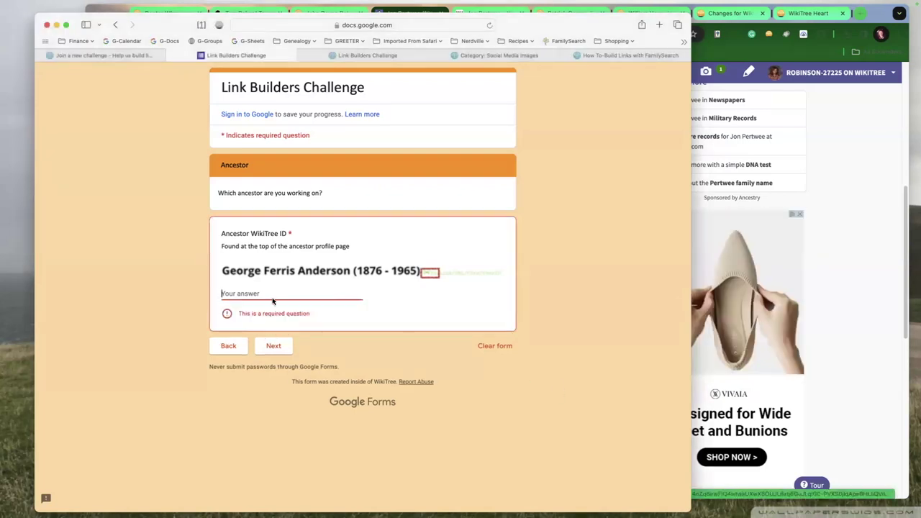
key("super+v")
left_click(280, 340)
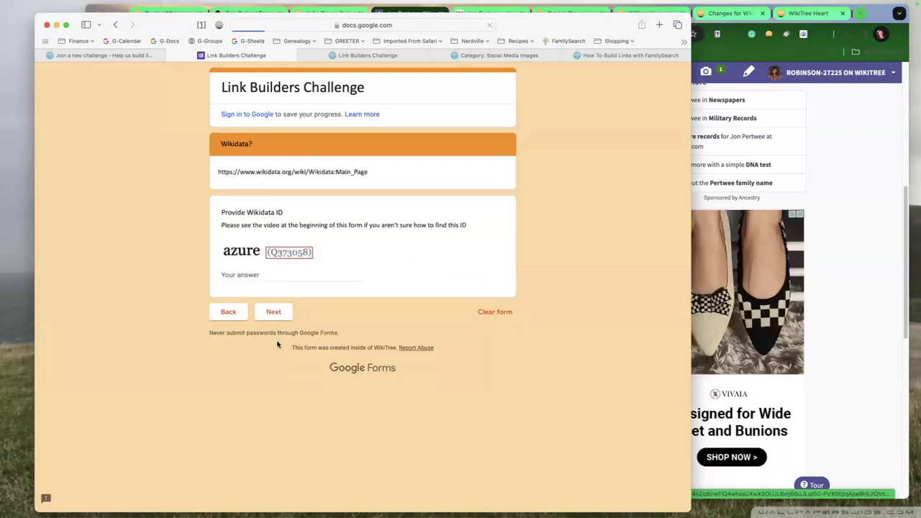
- In Chrome, open Jon Pertwee's Wikidata item from his Wikipedia article and search the page for "wikitree"
left_click(256, 281)
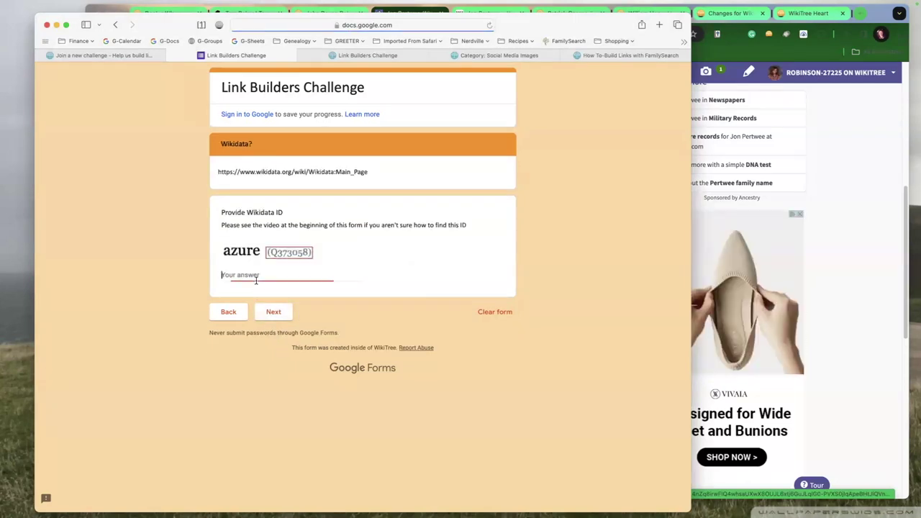
left_click(736, 108)
left_click(482, 14)
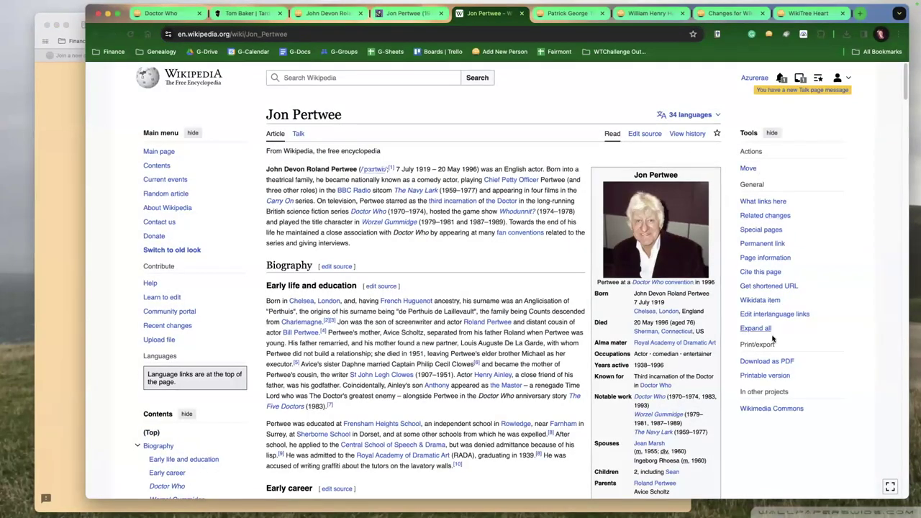
left_click(765, 300)
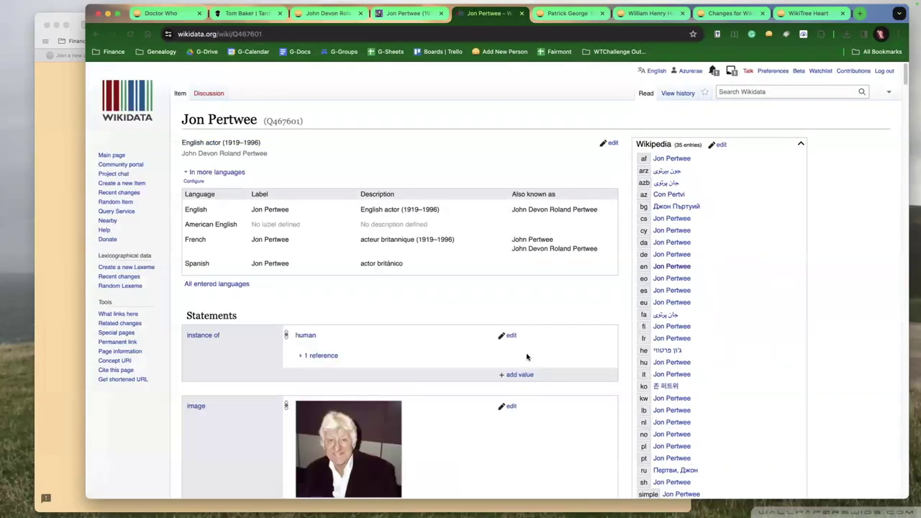
scroll(526, 357, "down", 3)
key("ctrl+f")
type("wikitree")
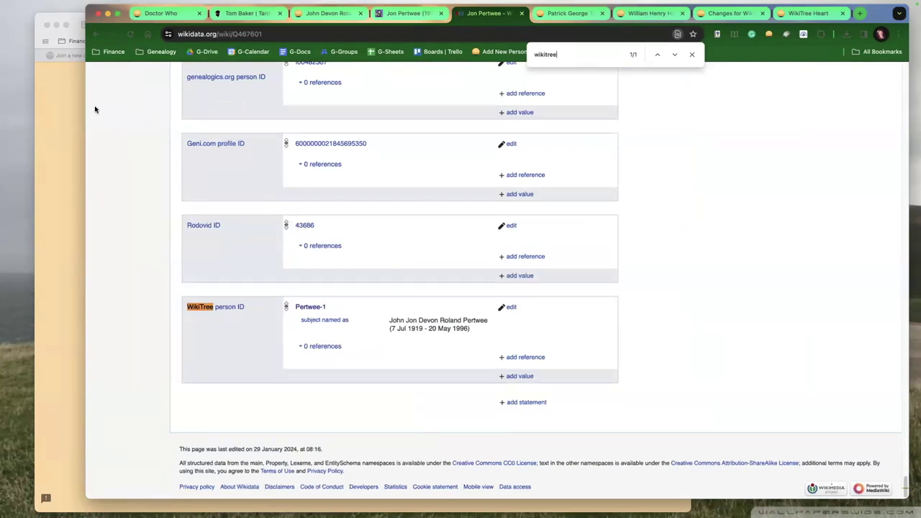
- In Safari, skip the form's Wikidata question, paste the Find a Grave memorial ID and continue to the FamilySearch section
left_click(64, 108)
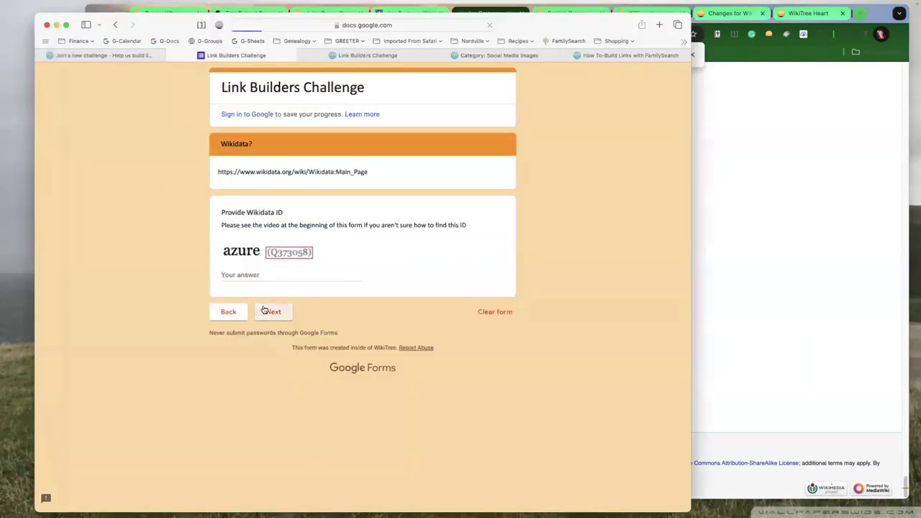
left_click(264, 311)
key("Tab")
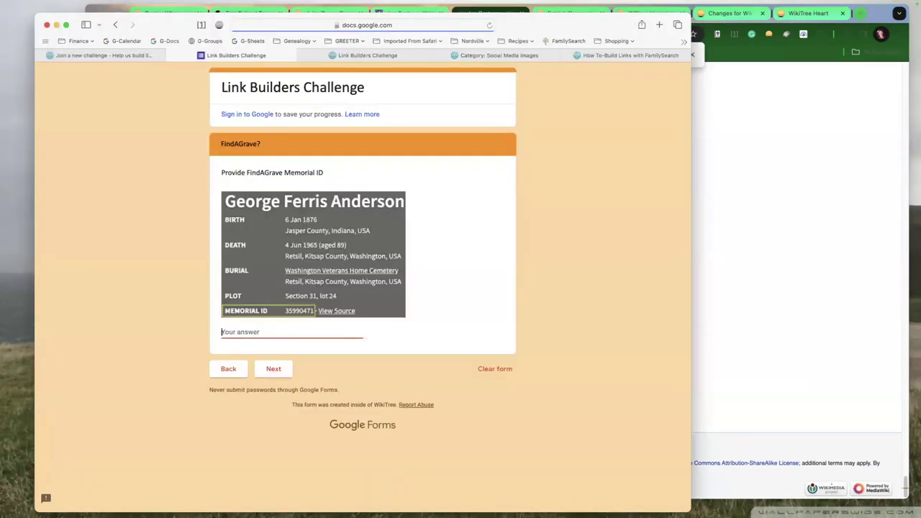
key("super+v")
left_click(274, 369)
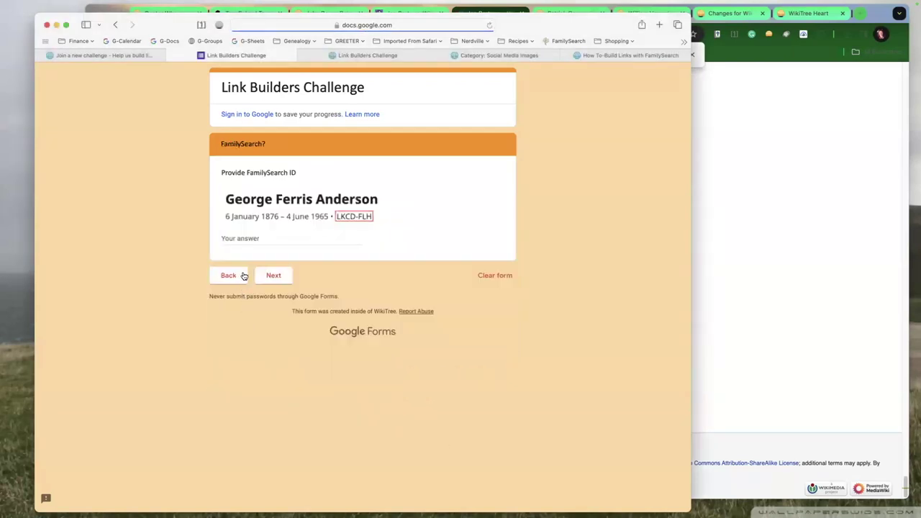
left_click(254, 240)
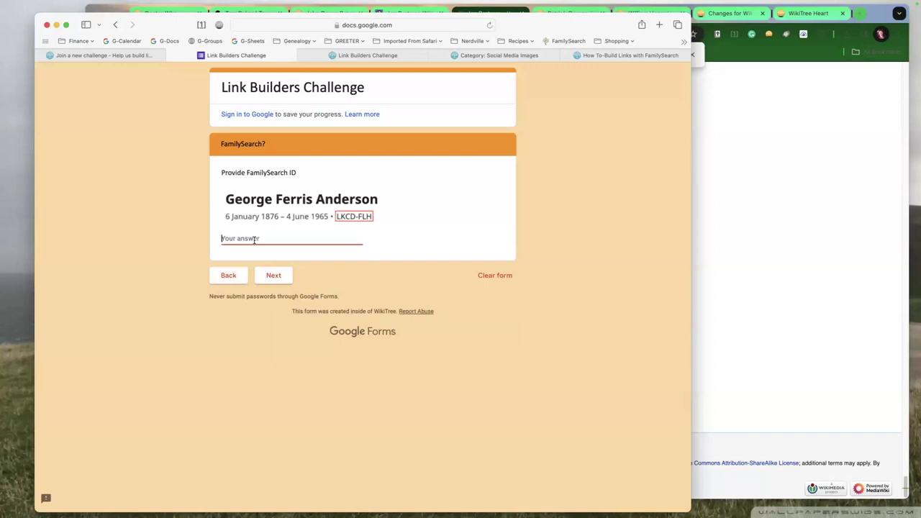
- In Chrome, launch a FamilySearch records search prefilled from Jon Pertwee's WikiTree profile
left_click(738, 187)
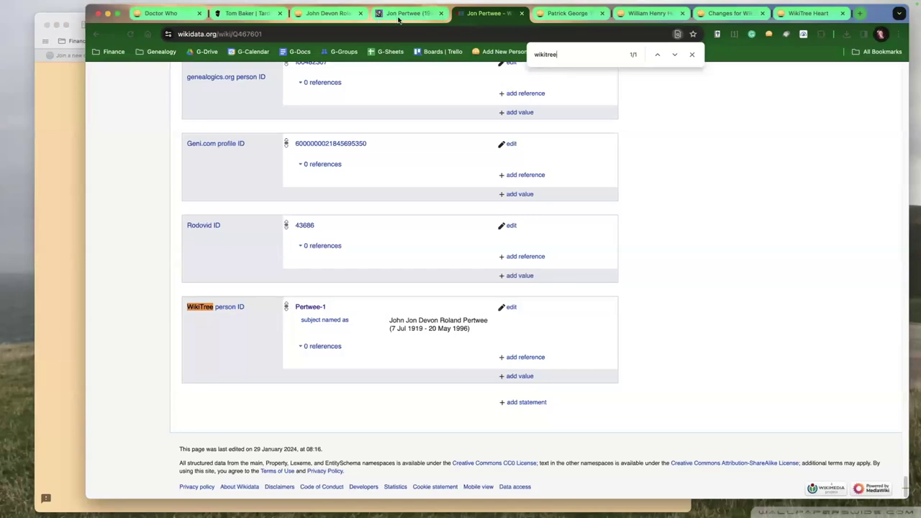
left_click(334, 16)
left_click(697, 85)
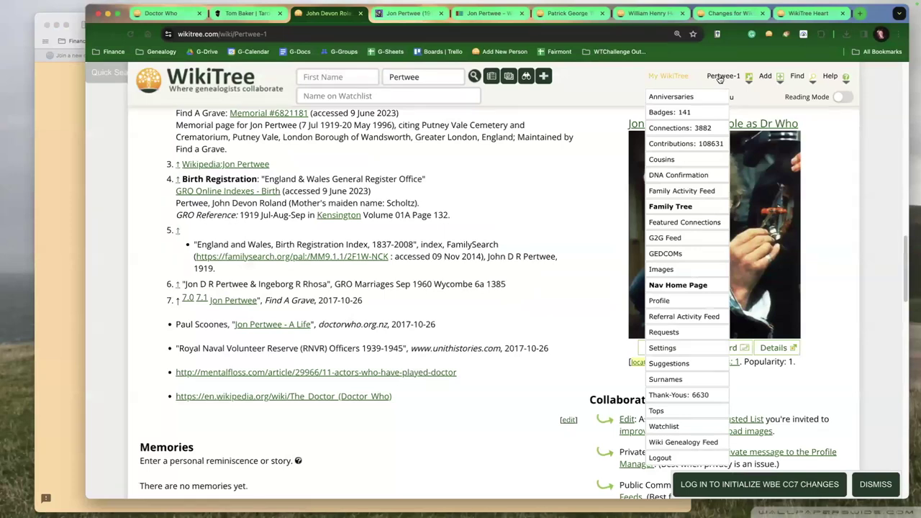
left_click(720, 76)
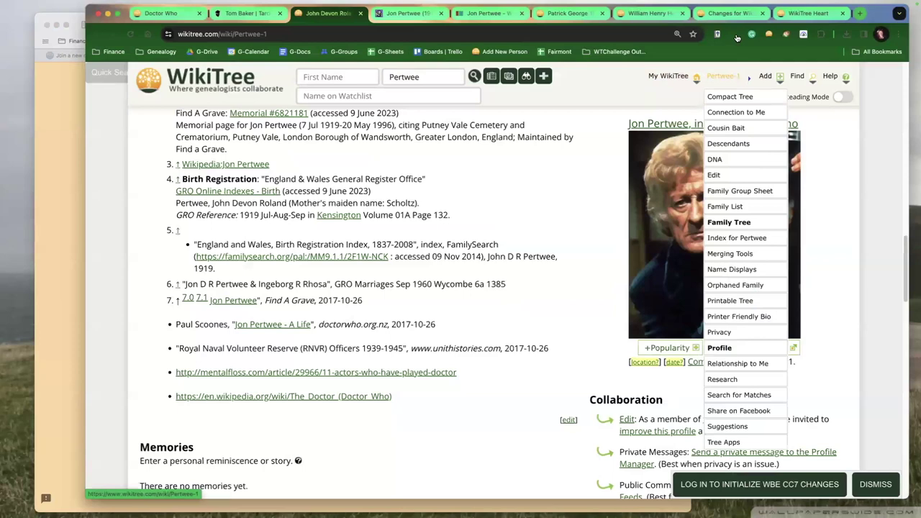
left_click(734, 34)
left_click(674, 88)
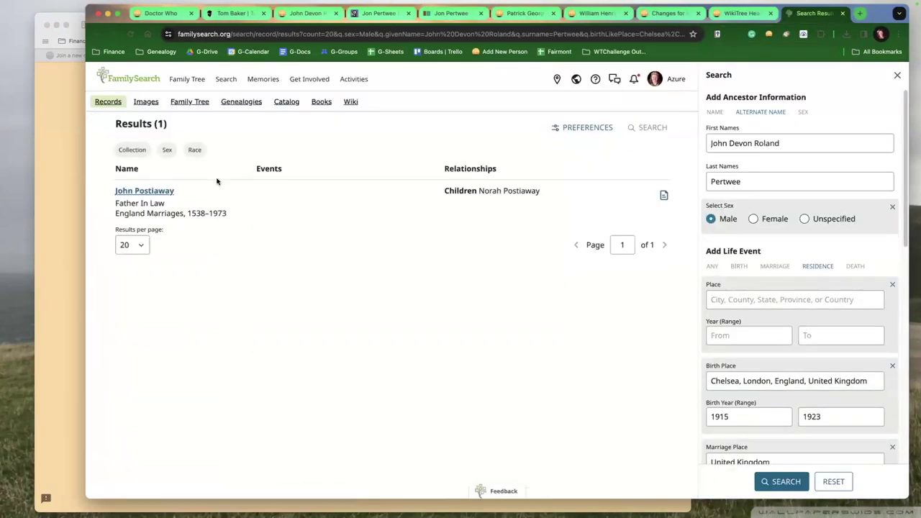
- Broaden the FamilySearch search to first name John and birth place "england", remove the marriage event, and rerun it
left_click_drag(783, 141, 721, 141)
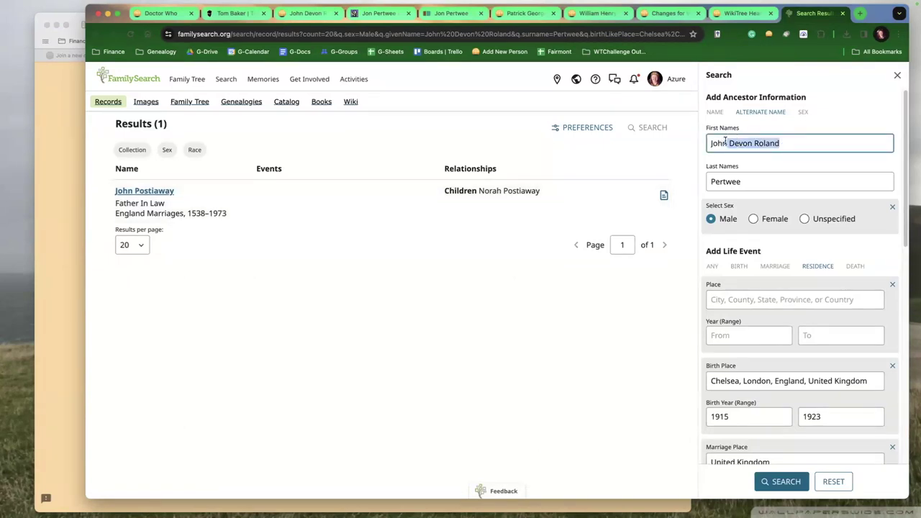
key("BackSpace")
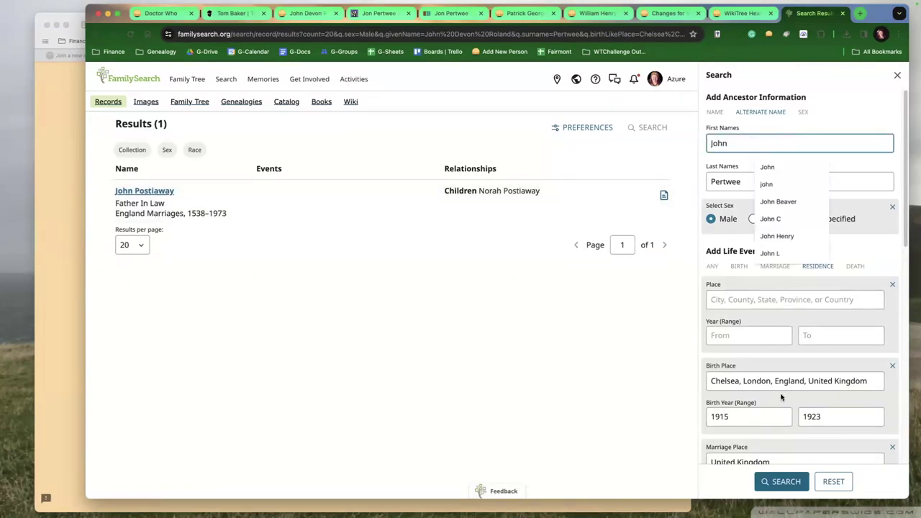
left_click(795, 381)
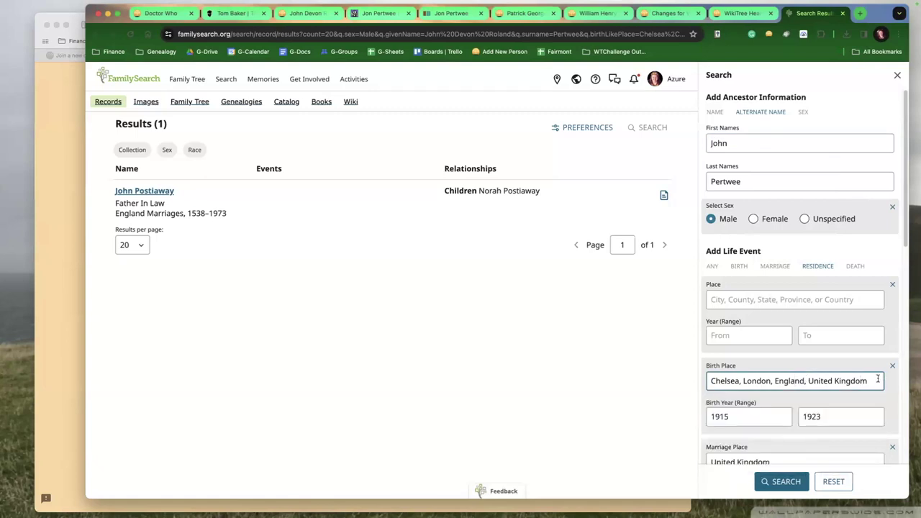
left_click_drag(866, 380, 711, 375)
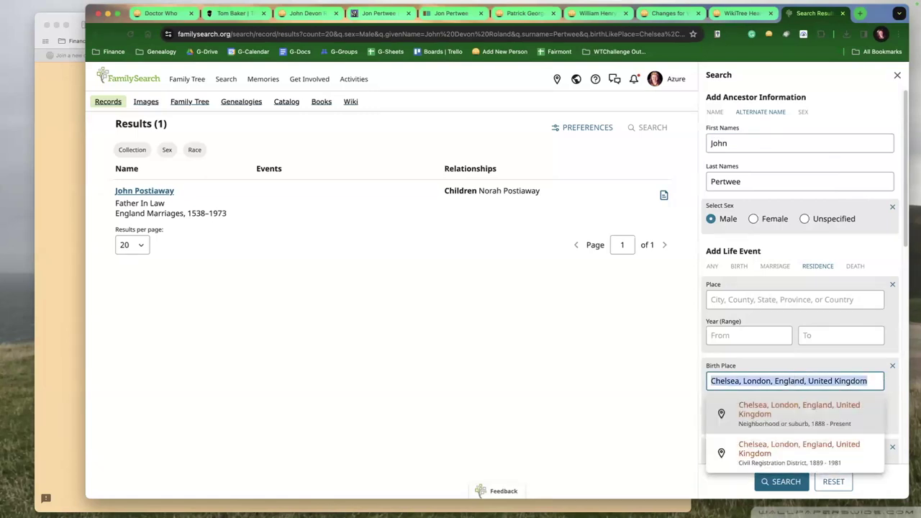
type("england")
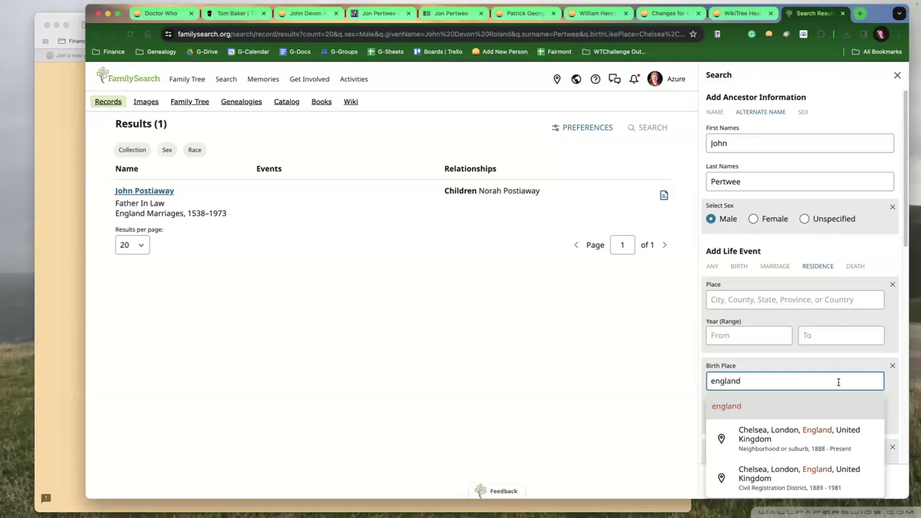
left_click(792, 408)
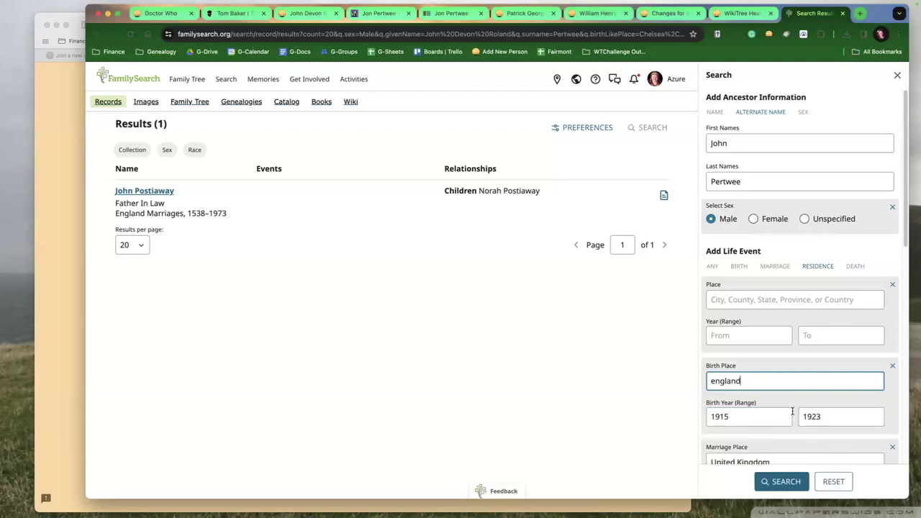
left_click(892, 447)
key("Return")
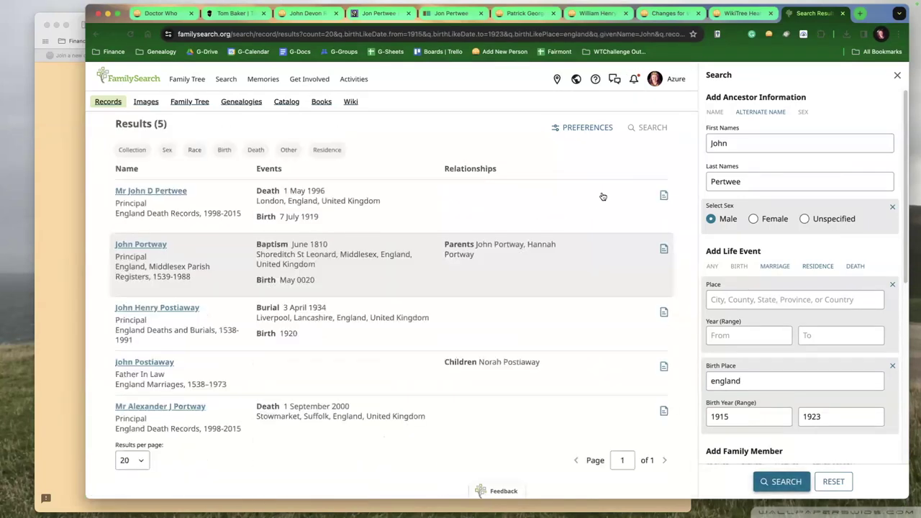
- Open the family tree profile attached to the Mr John D Pertwee death record and locate its Notes section
left_click(602, 196)
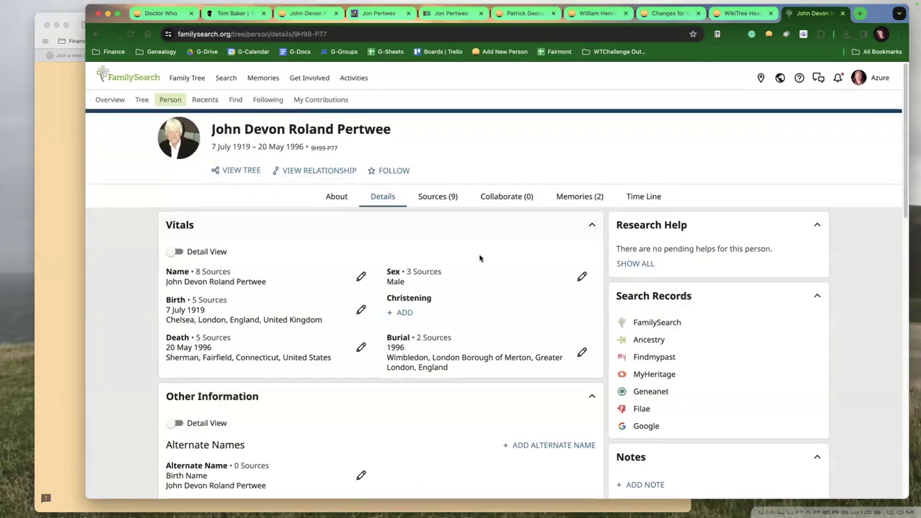
scroll(481, 257, "down", 5)
scroll(494, 257, "up", 1)
scroll(538, 257, "down", 1)
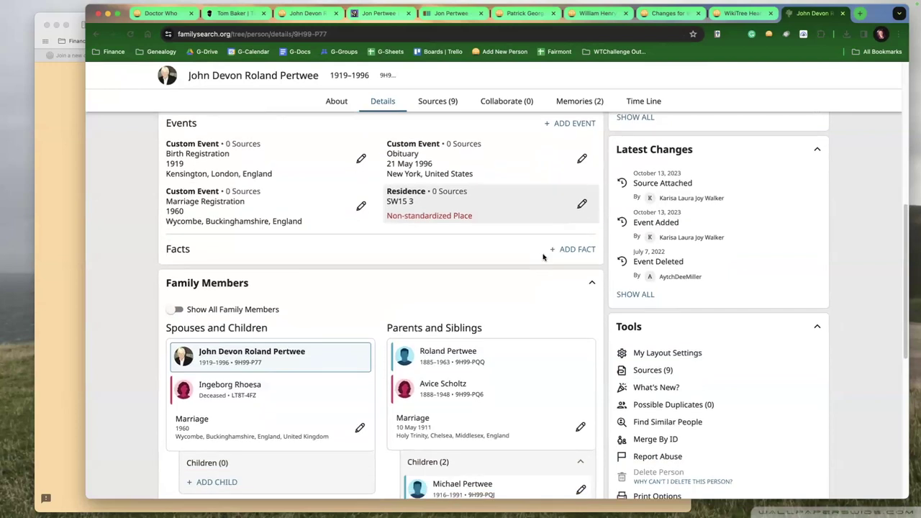
scroll(677, 269, "up", 2)
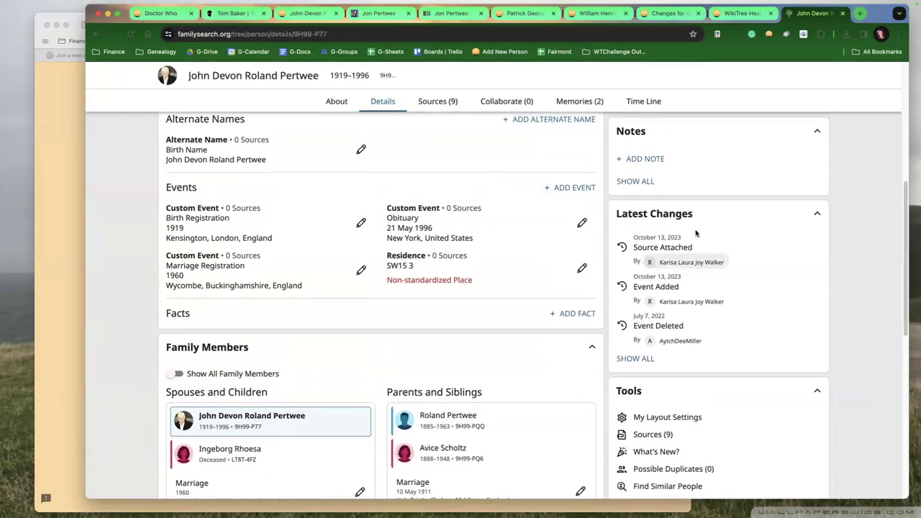
- Start a new note on the FamilySearch profile and title it "Pertwee-1 on WikiTree"
left_click(654, 160)
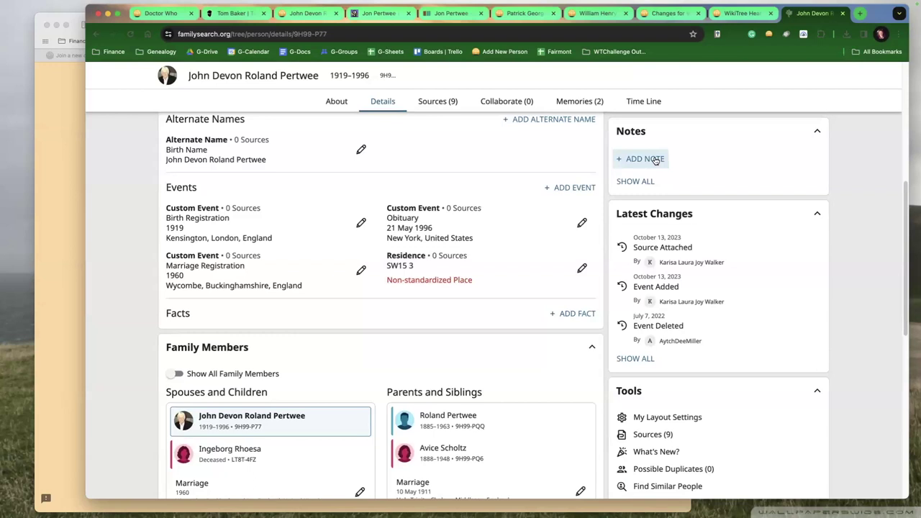
left_click(655, 159)
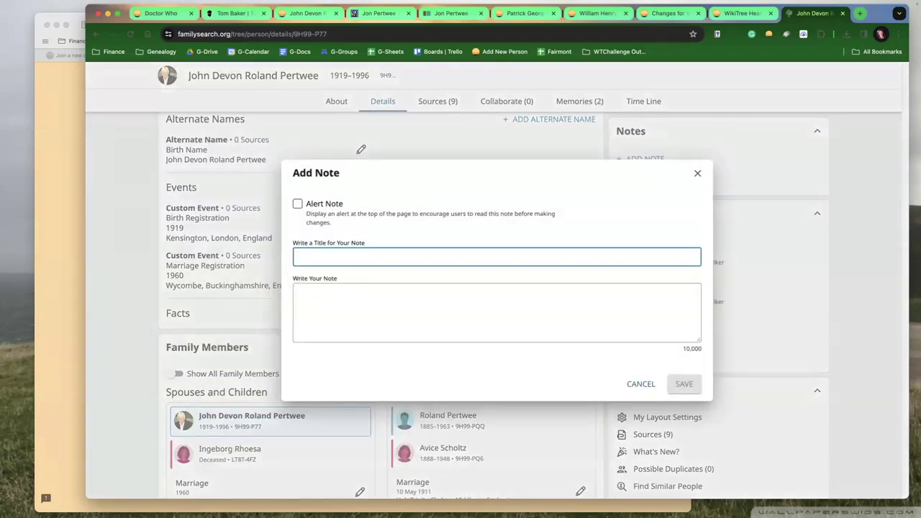
type("Pertwee-1")
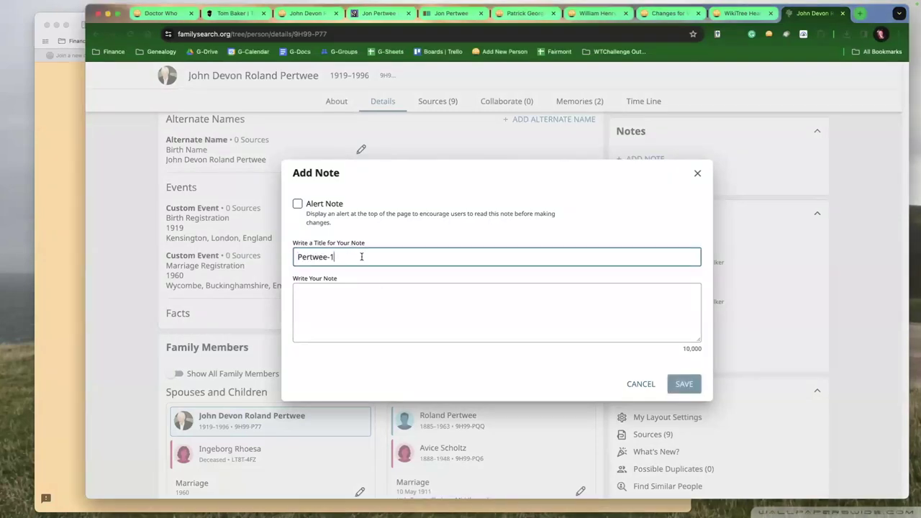
type(" On")
key("BackSpace")
key("BackSpace")
type("on Wikitree")
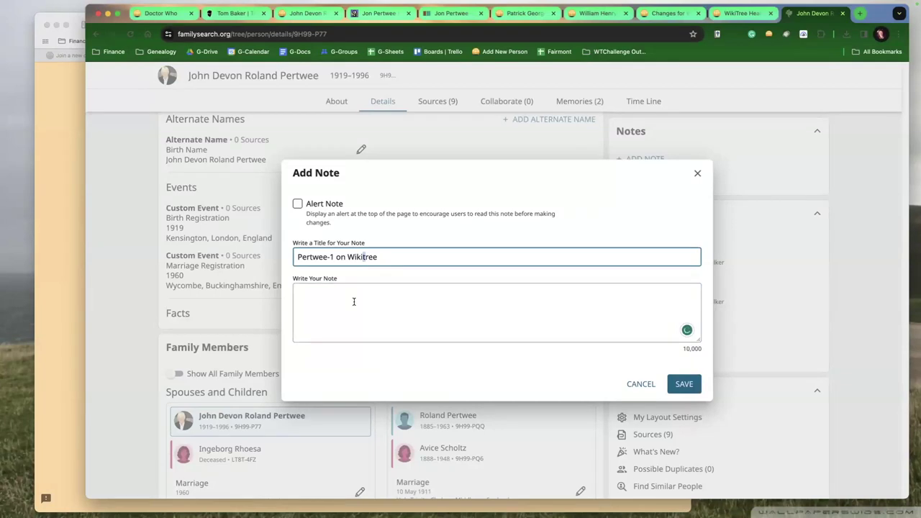
key("Delete")
type("Tree")
- Paste the WikiTree citation for John Devon Roland Pertwee, accessed 31 January 2024, as the note's text and save the note
left_click(354, 302)
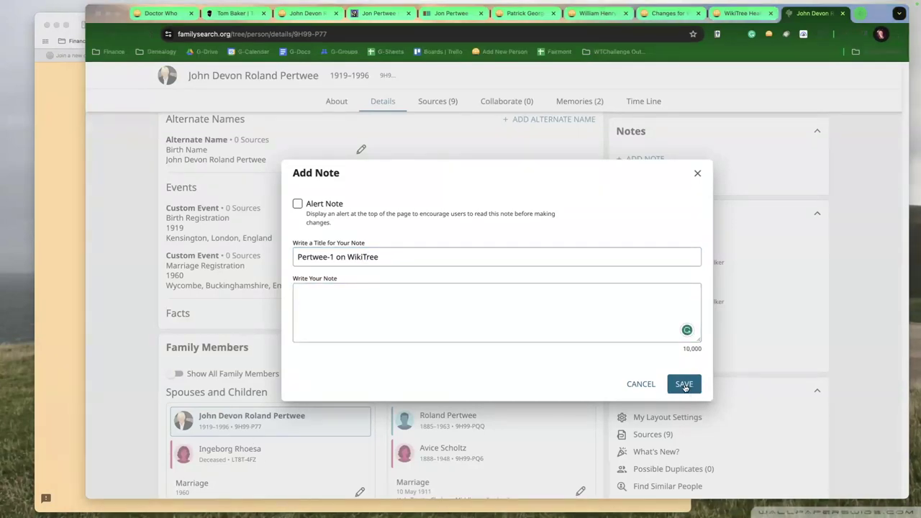
left_click(503, 391)
type("WikiTree contributors, \"John Devon Roland Pertwee (1919 - 1996),\" WikiTree: The Free Family Tree, (https://www.wikitree.com/wiki/Pertwee-1 : accessed 31 January 2024).")
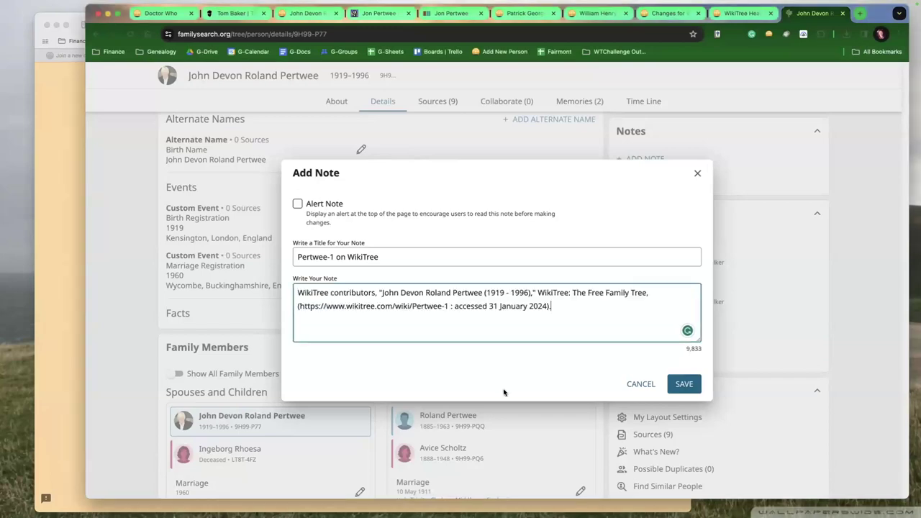
key("ctrl+Return")
scroll(518, 390, "up", 3)
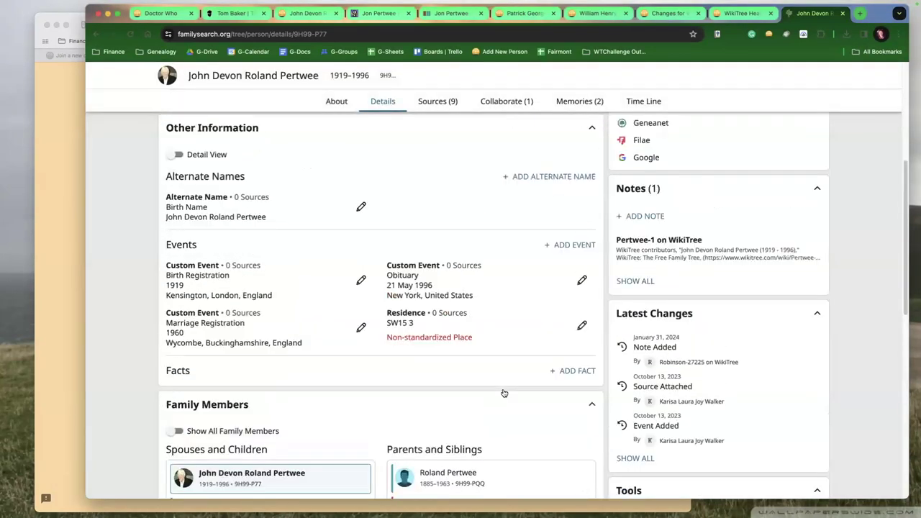
scroll(359, 83, "up", 1)
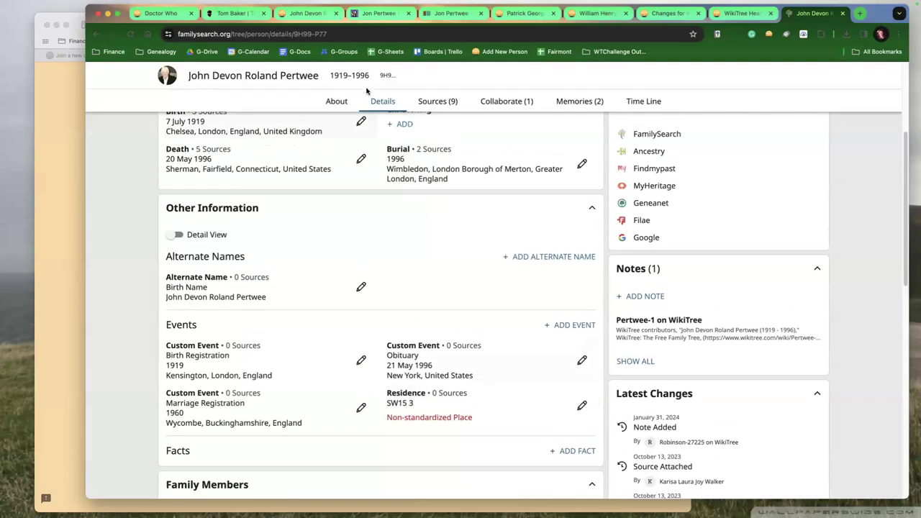
scroll(378, 159, "up", 5)
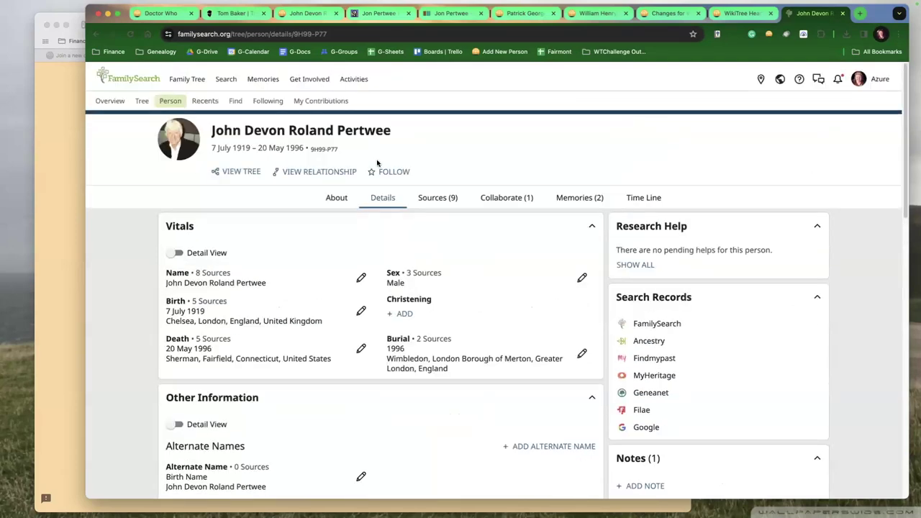
left_click(313, 150)
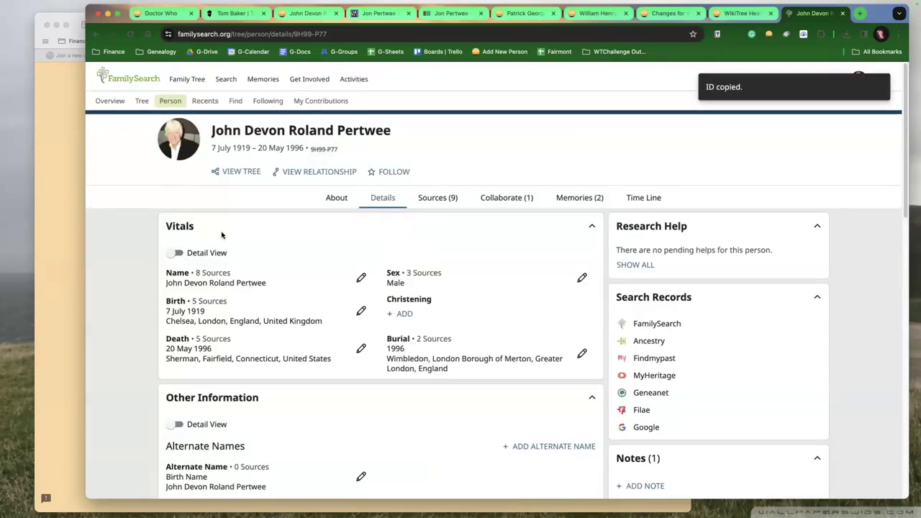
- In Safari, paste the FamilySearch ID 9H99-P77 into the challenge form and continue to the IMDb section
left_click(72, 193)
type("9H99-P77")
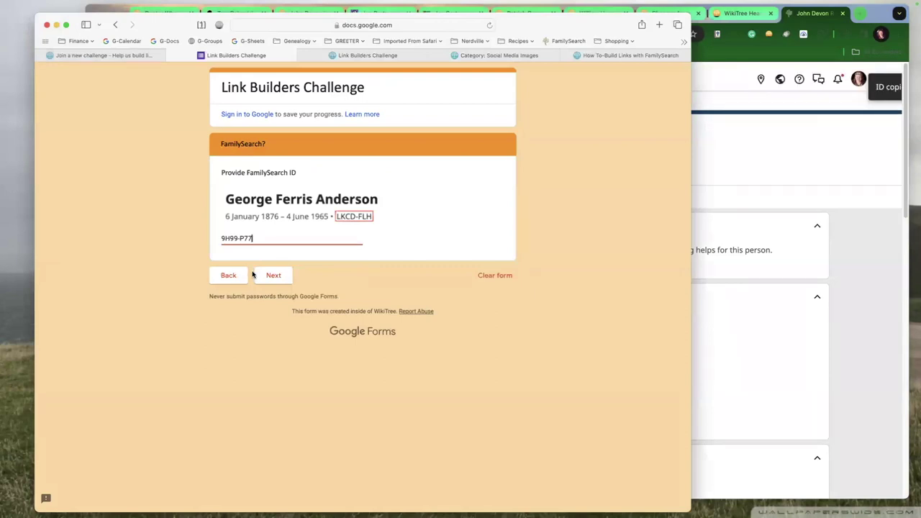
left_click(272, 275)
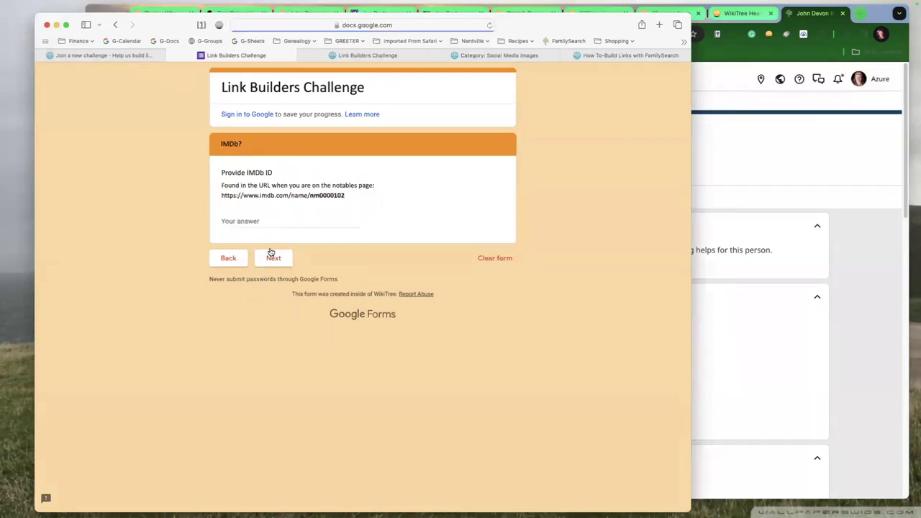
left_click(267, 219)
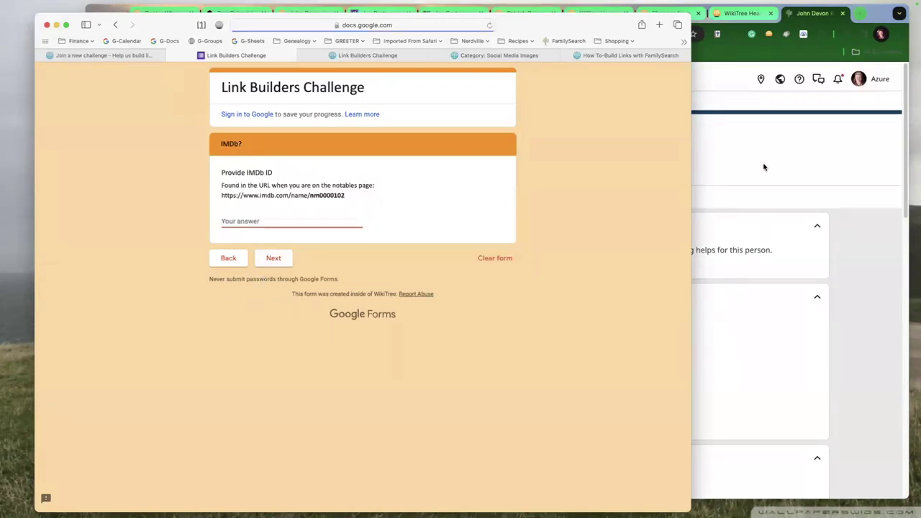
- Switch to Chrome and bring up Jon Pertwee's English Wikipedia article
key("super+Tab")
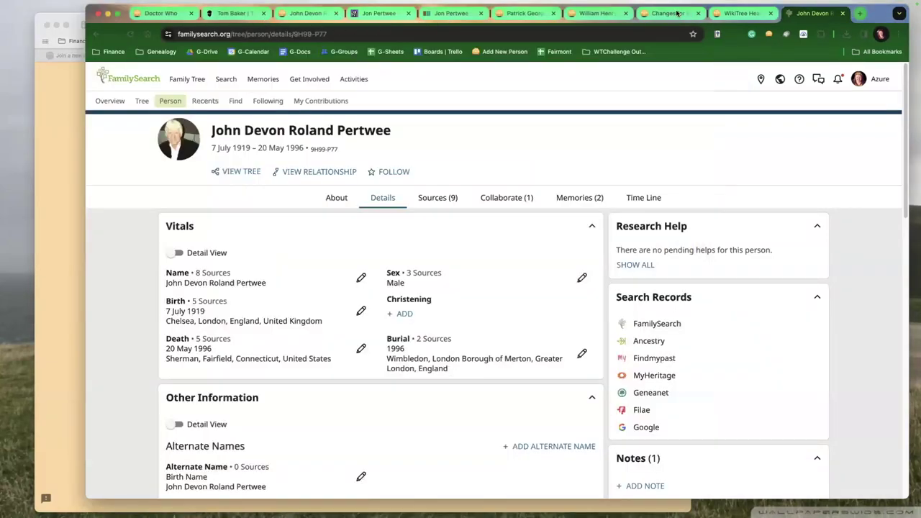
key("super+2")
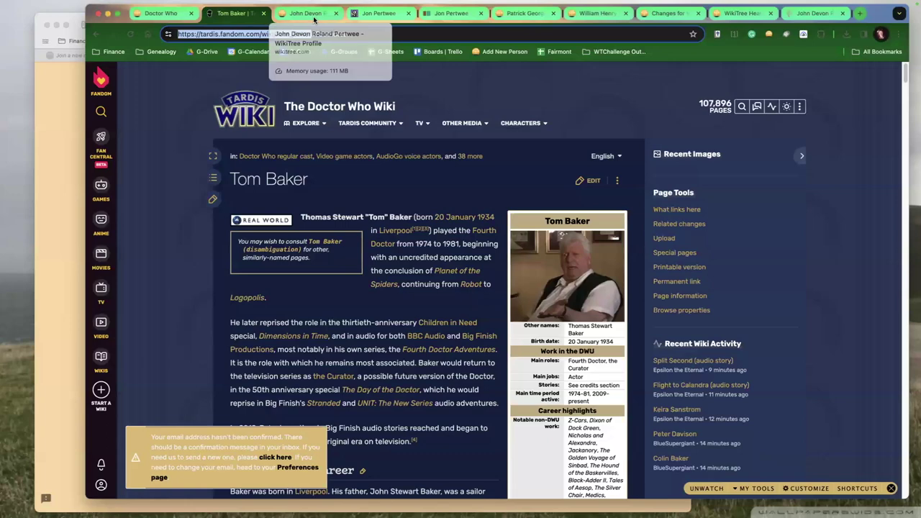
left_click(446, 16)
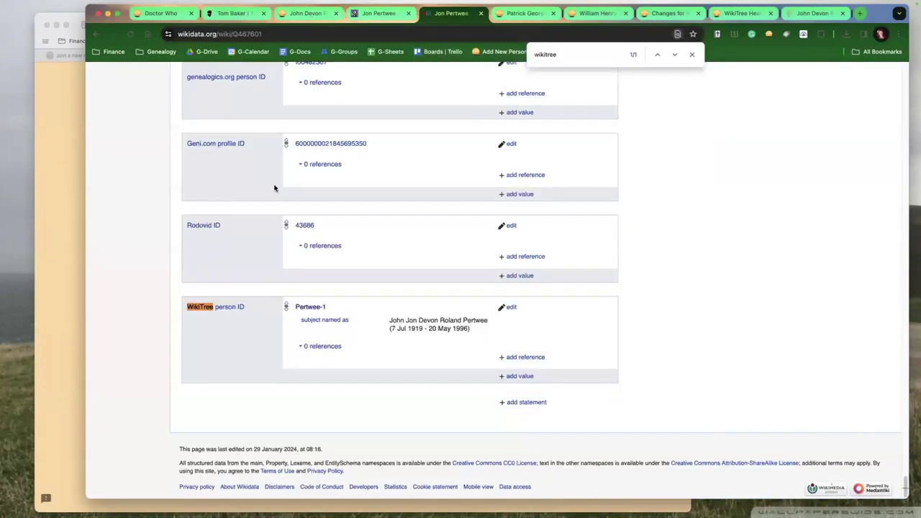
key("super+3")
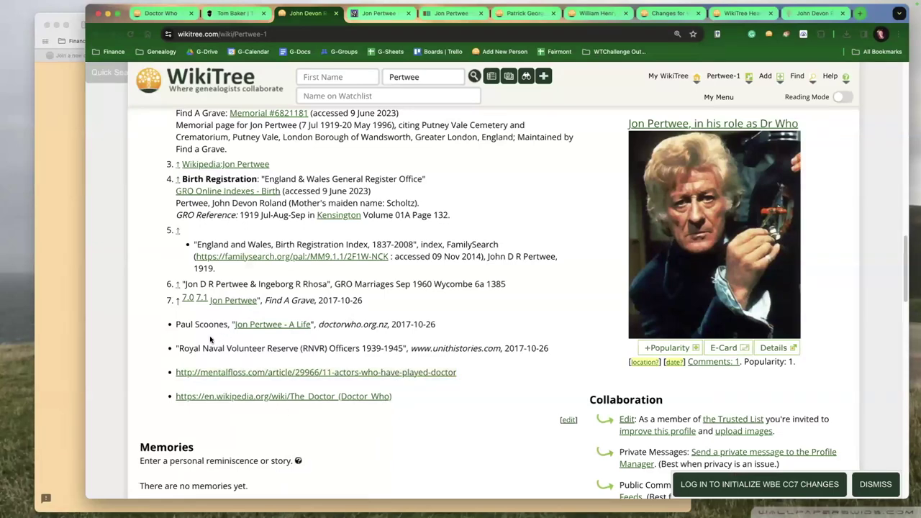
scroll(202, 334, "up", 2)
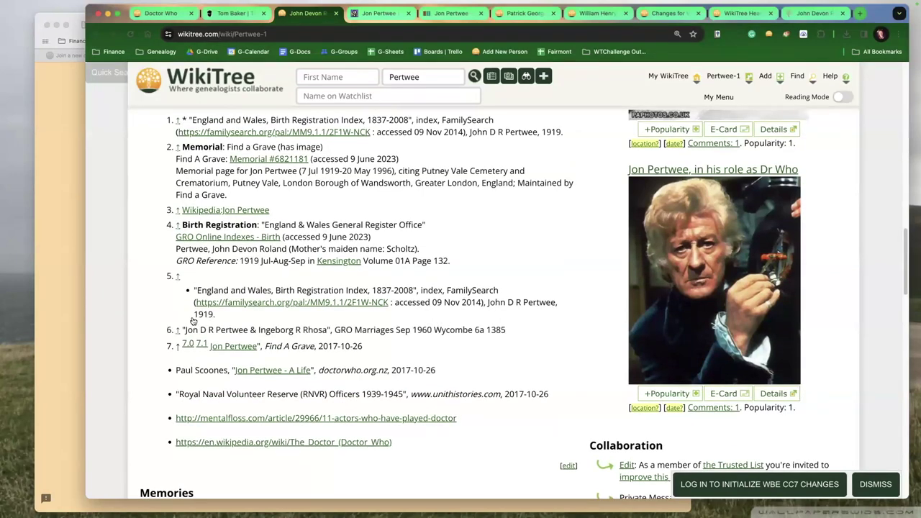
scroll(414, 150, "up", 2)
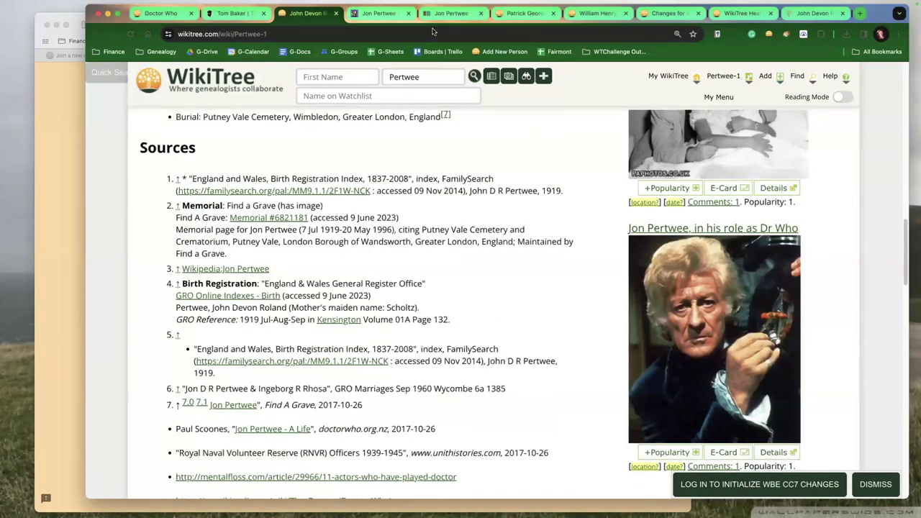
scroll(203, 43, "up", 2)
key("ctrl+Tab")
key("ctrl+Tab")
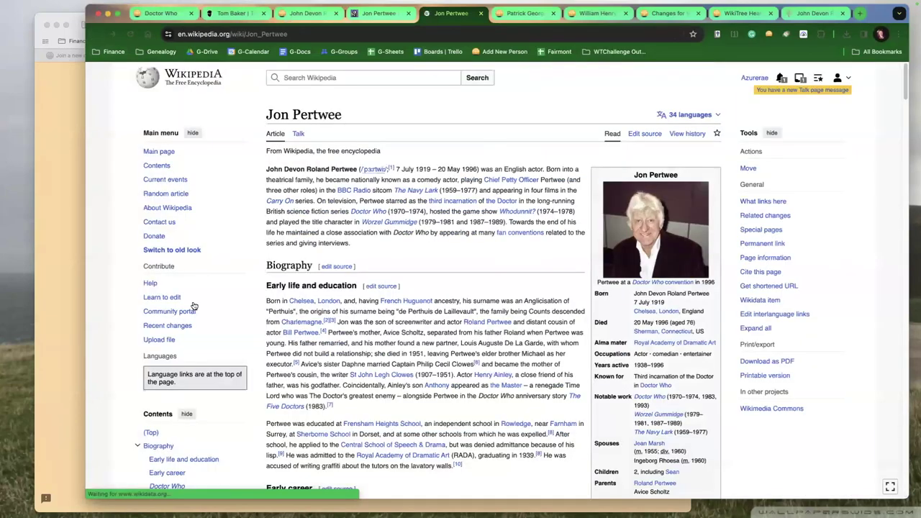
- Search the Wikipedia article for "imdb" and open Jon Pertwee's IMDb page from its reference link
key("ctrl+f")
type("im")
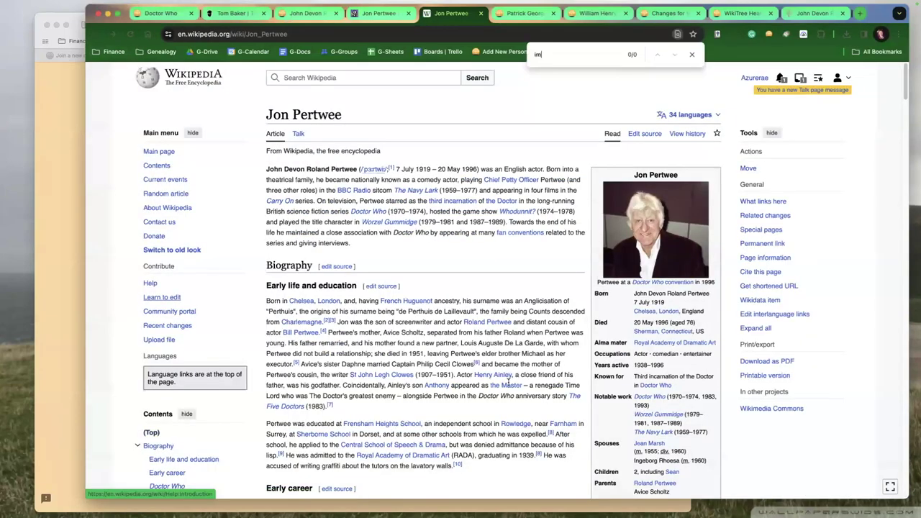
type("db")
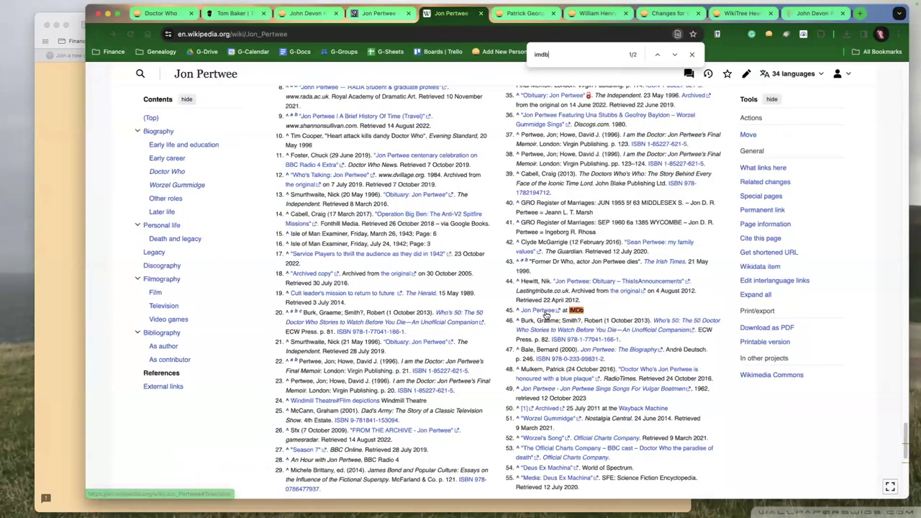
left_click(545, 314)
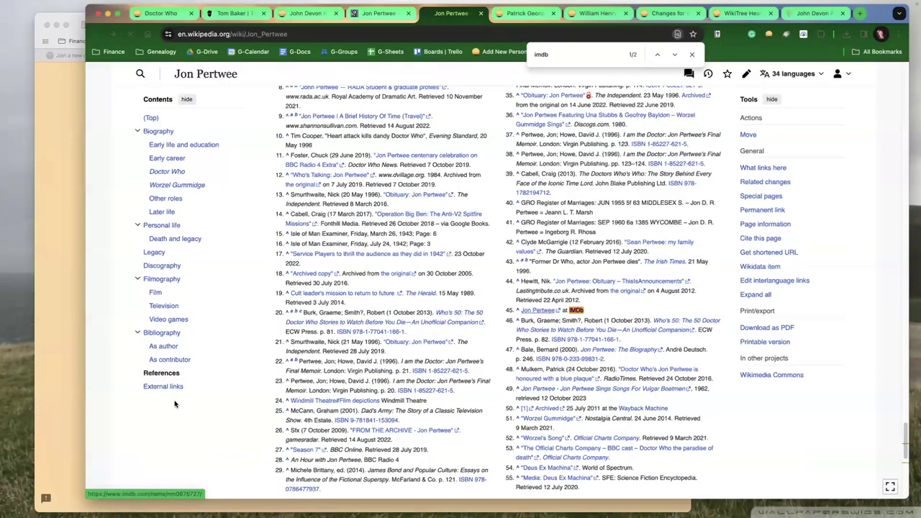
- Open the contributor edit page for Jon Pertwee from the foot of his IMDb page
scroll(205, 405, "down", 20)
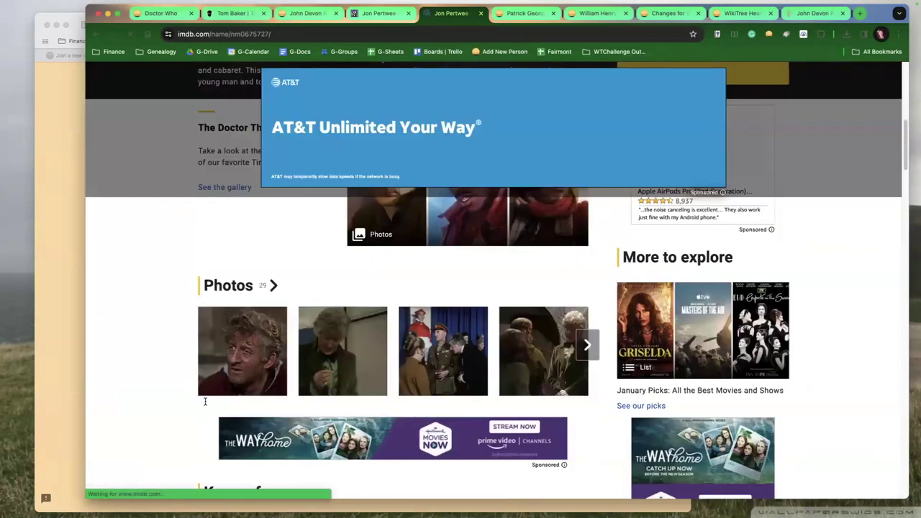
scroll(205, 405, "down", 15)
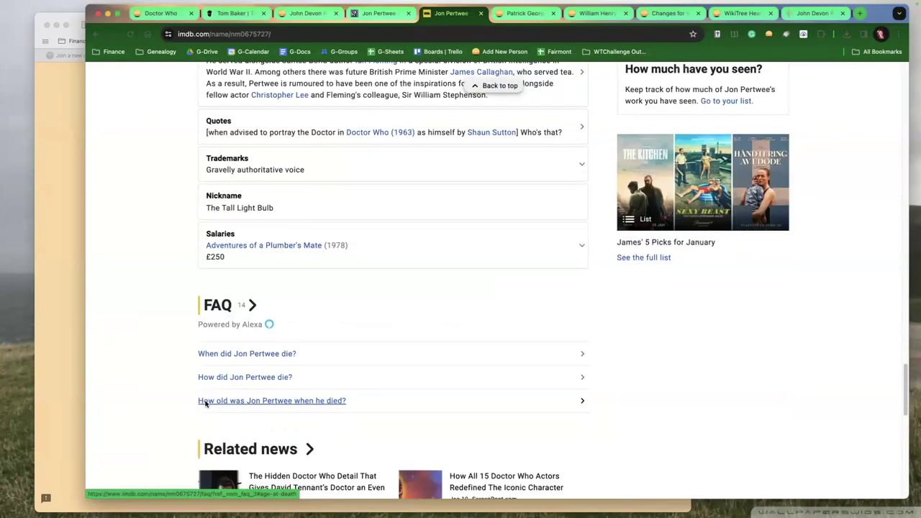
scroll(205, 405, "down", 4)
left_click(247, 389)
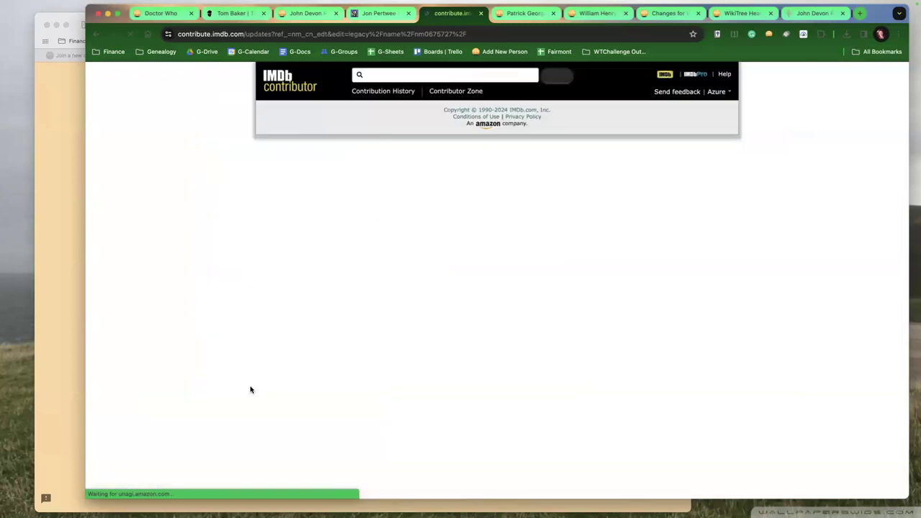
- Choose to add 1 item under Miscellaneous in Links to Other Sites and continue to the entry form
scroll(492, 378, "down", 8)
scroll(492, 378, "down", 5)
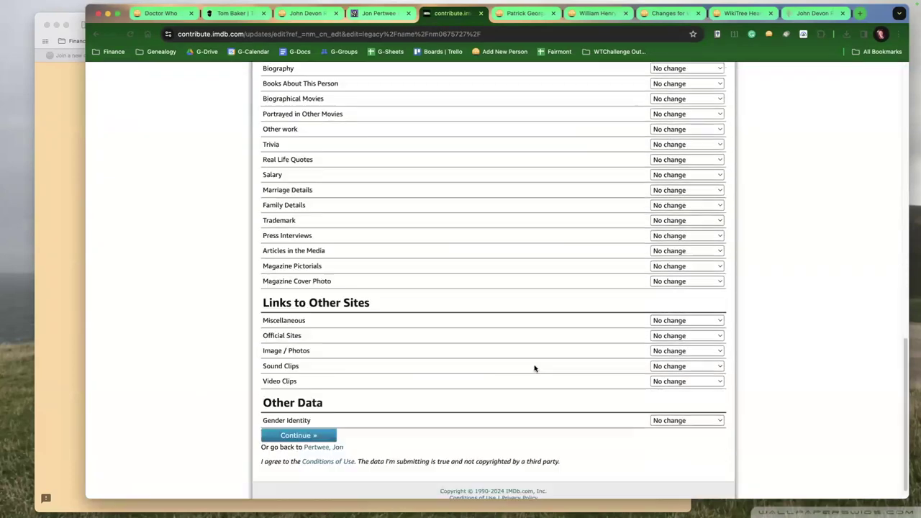
scroll(679, 304, "down", 1)
left_click(678, 304)
left_click(674, 325)
left_click(297, 421)
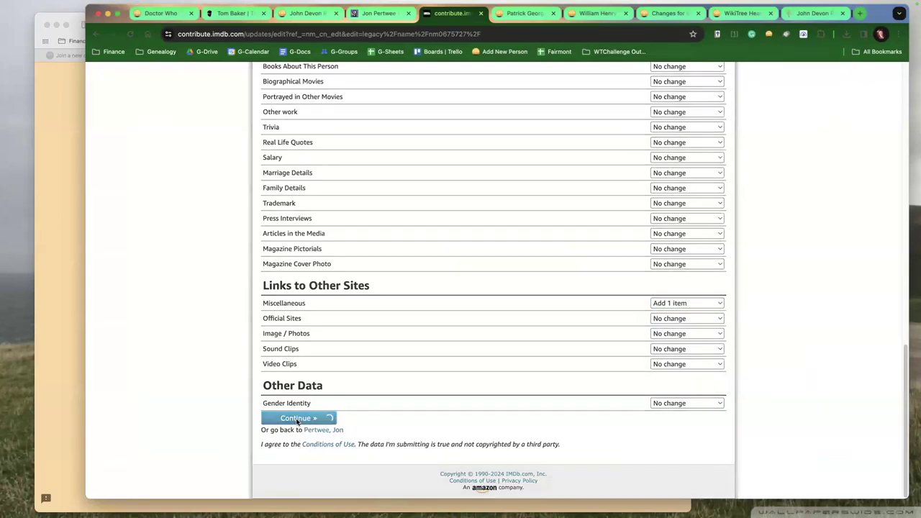
left_click(353, 237)
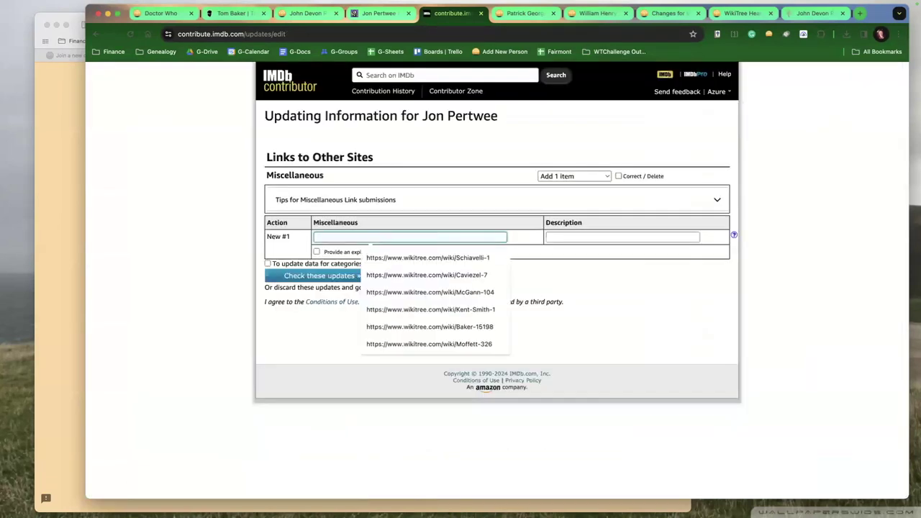
key("super+Tab")
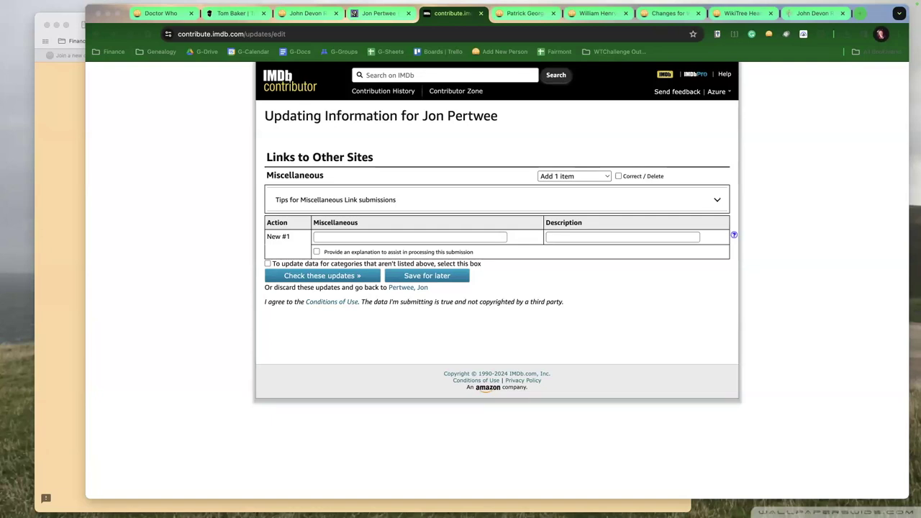
key("super+Tab")
type("https://www.wikitree.com/wiki/Baker-14516")
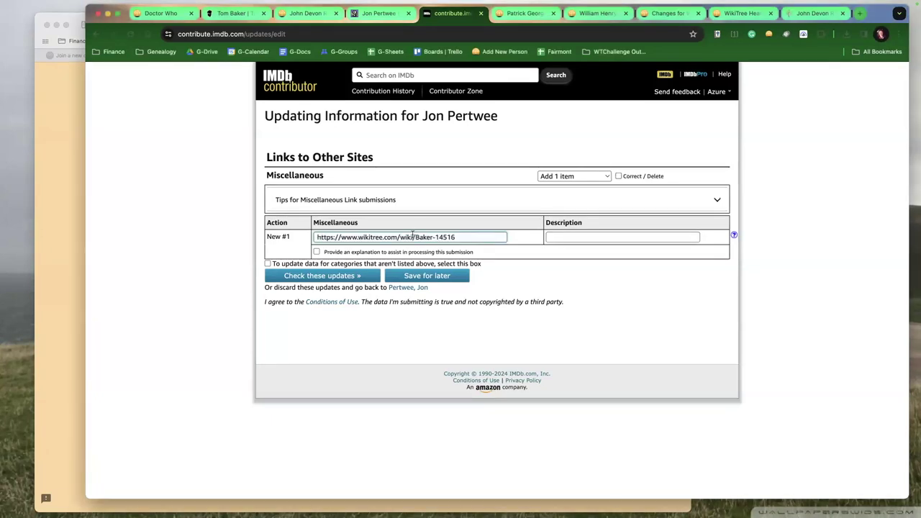
left_click(417, 237)
key("super+shift+Right")
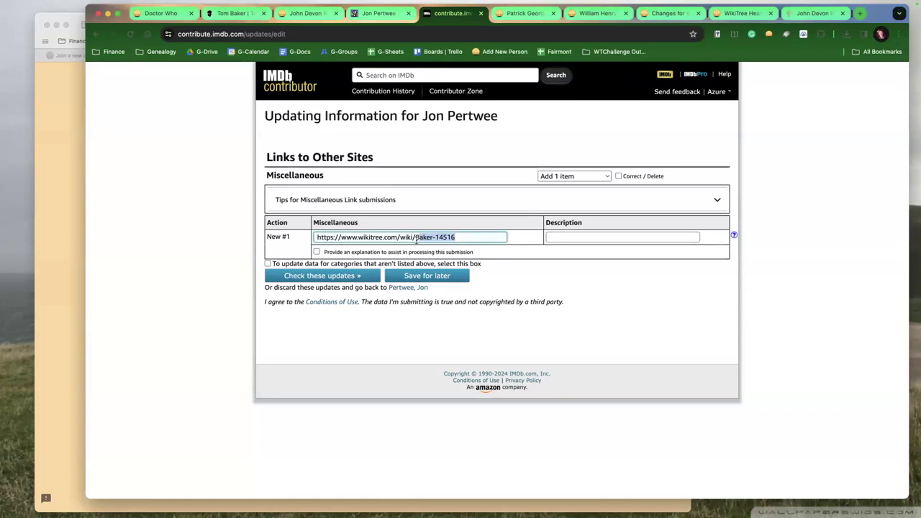
type("Pertwee-1")
- Set the link's description to "The Genealogy of John Pertwee", then check and submit the IMDb update
left_click(626, 238)
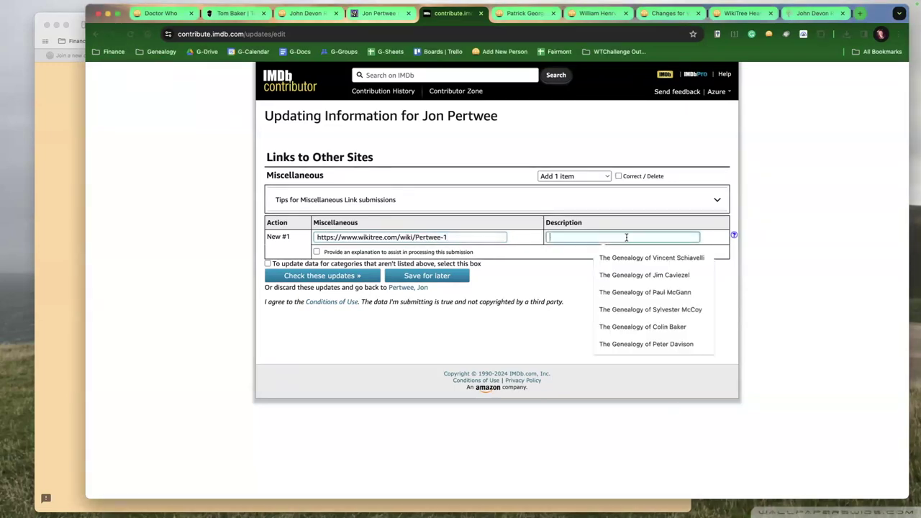
left_click(631, 276)
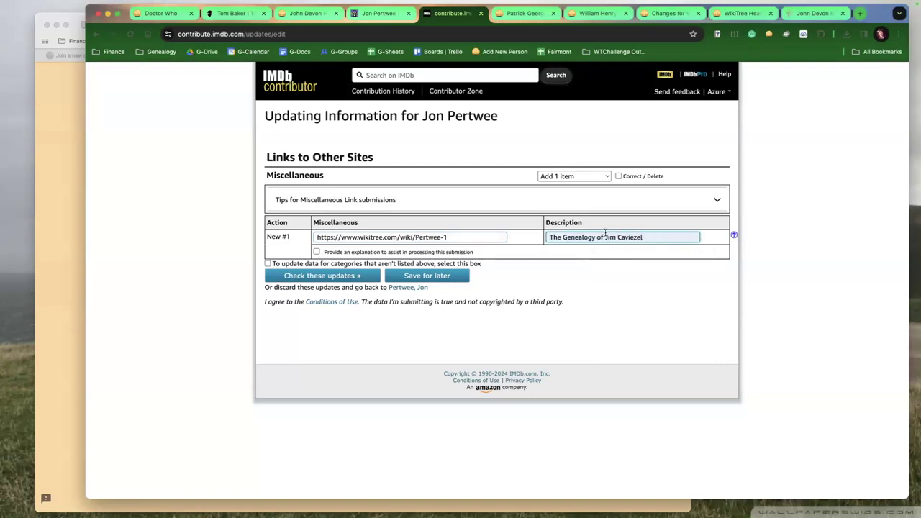
left_click_drag(604, 237, 643, 236)
type("John Devon Roland Pertwee (1919 - 1996)")
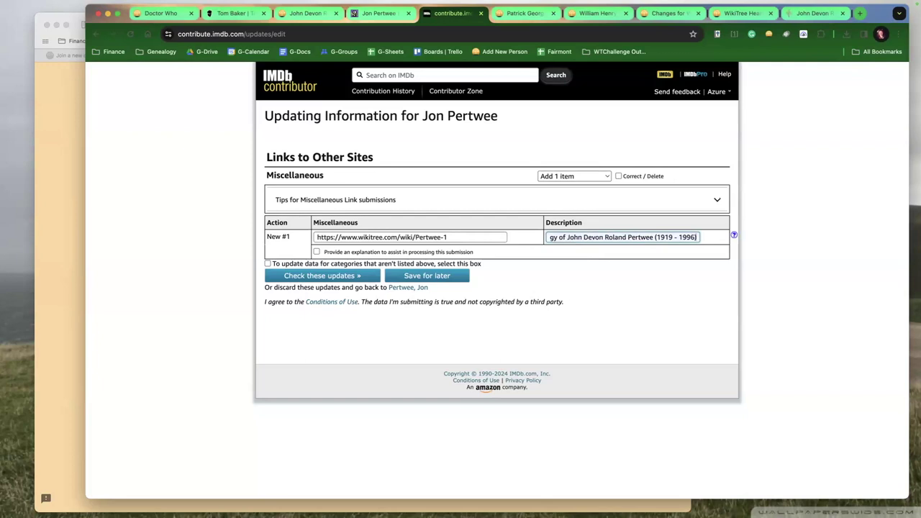
left_click(652, 237, "shift")
key("BackSpace")
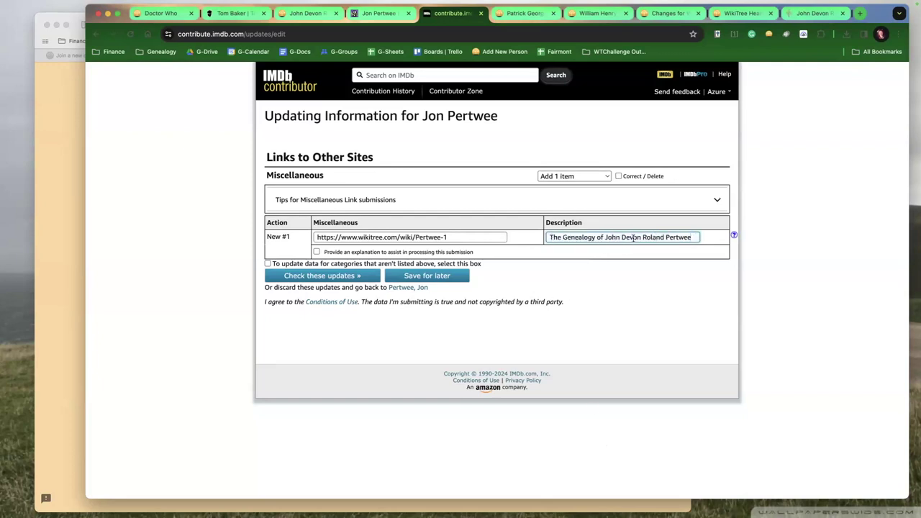
left_click_drag(667, 237, 621, 236)
key("BackSpace")
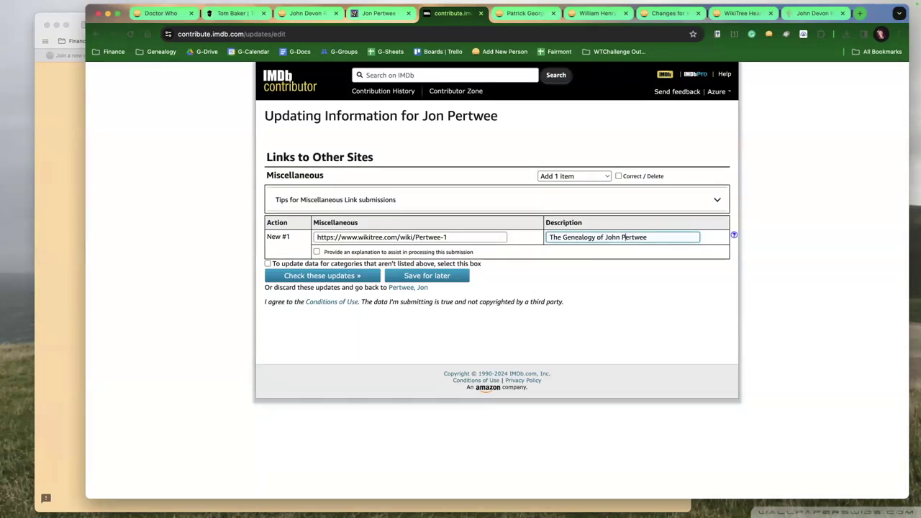
left_click(331, 277)
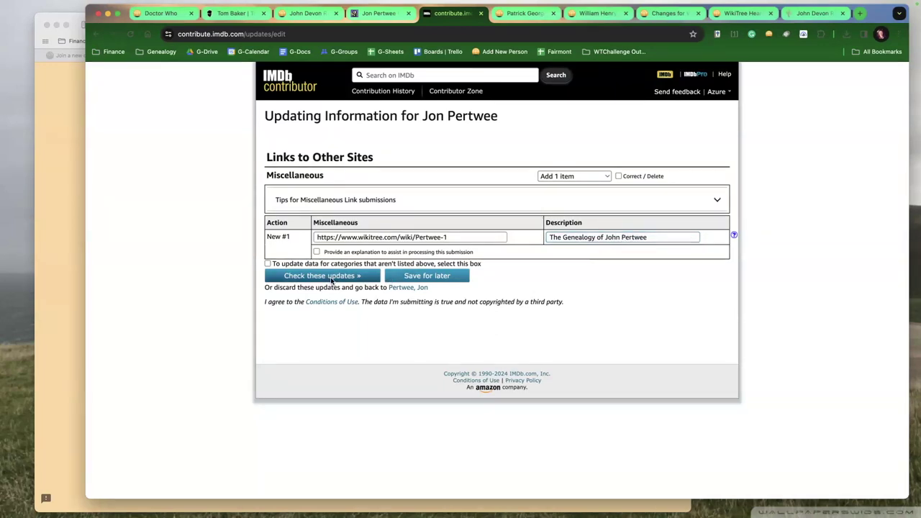
left_click(332, 138)
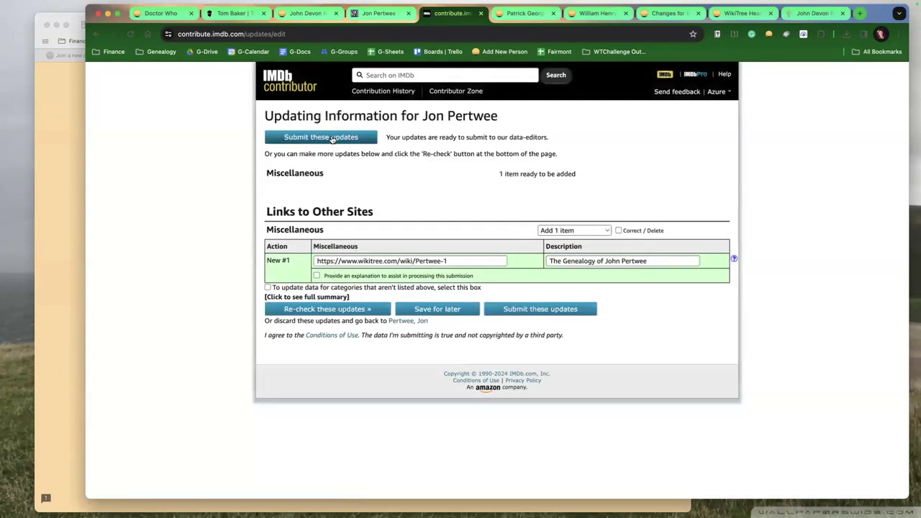